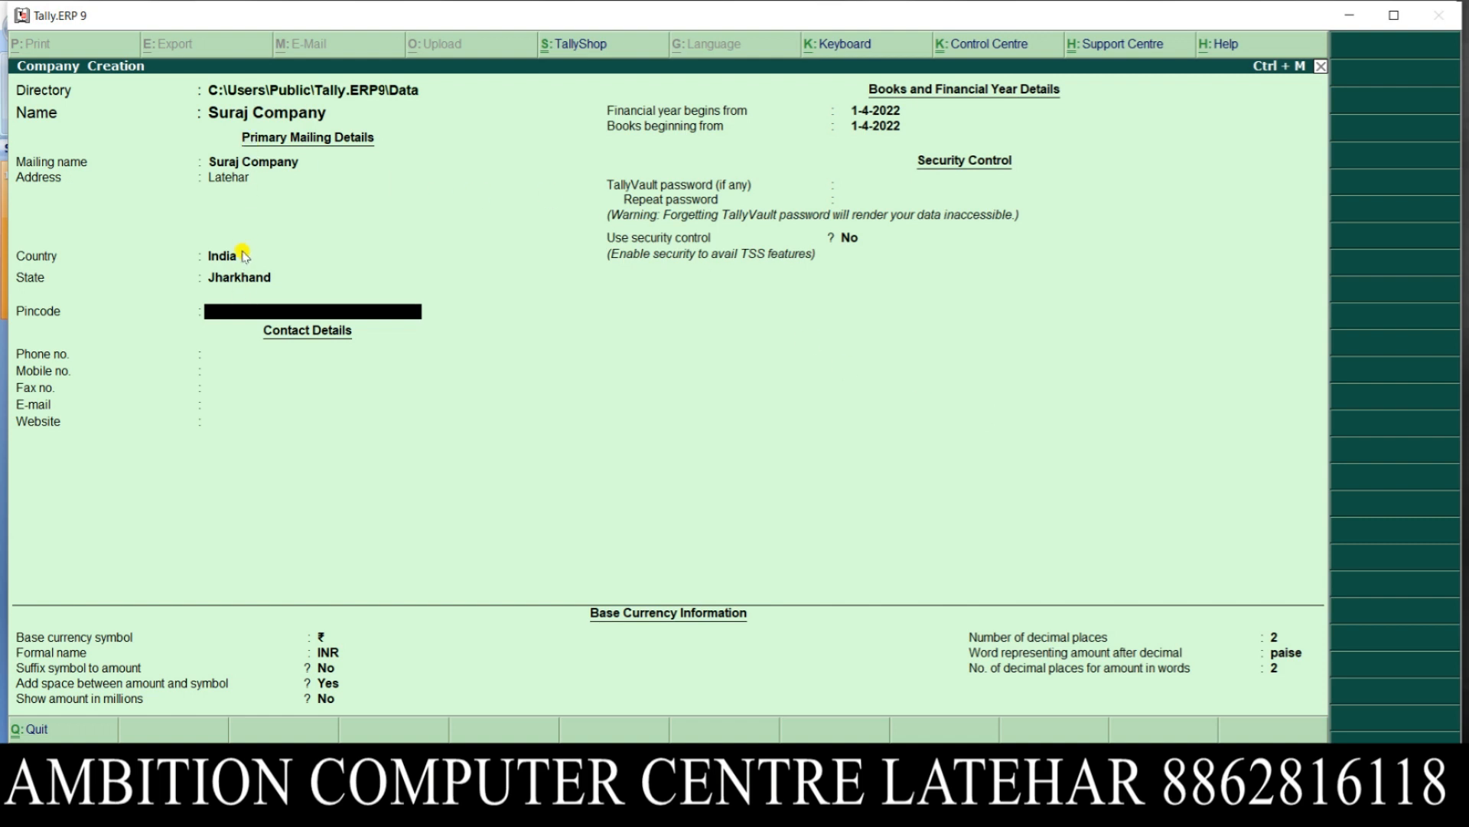
Step: Leave the pincode and contact details blank and keep the financial year and books beginning from 1-4-2022
key("Return")
key("Return")
key("Return")
key("Return")
key("Return")
key("Return")
key("Return")
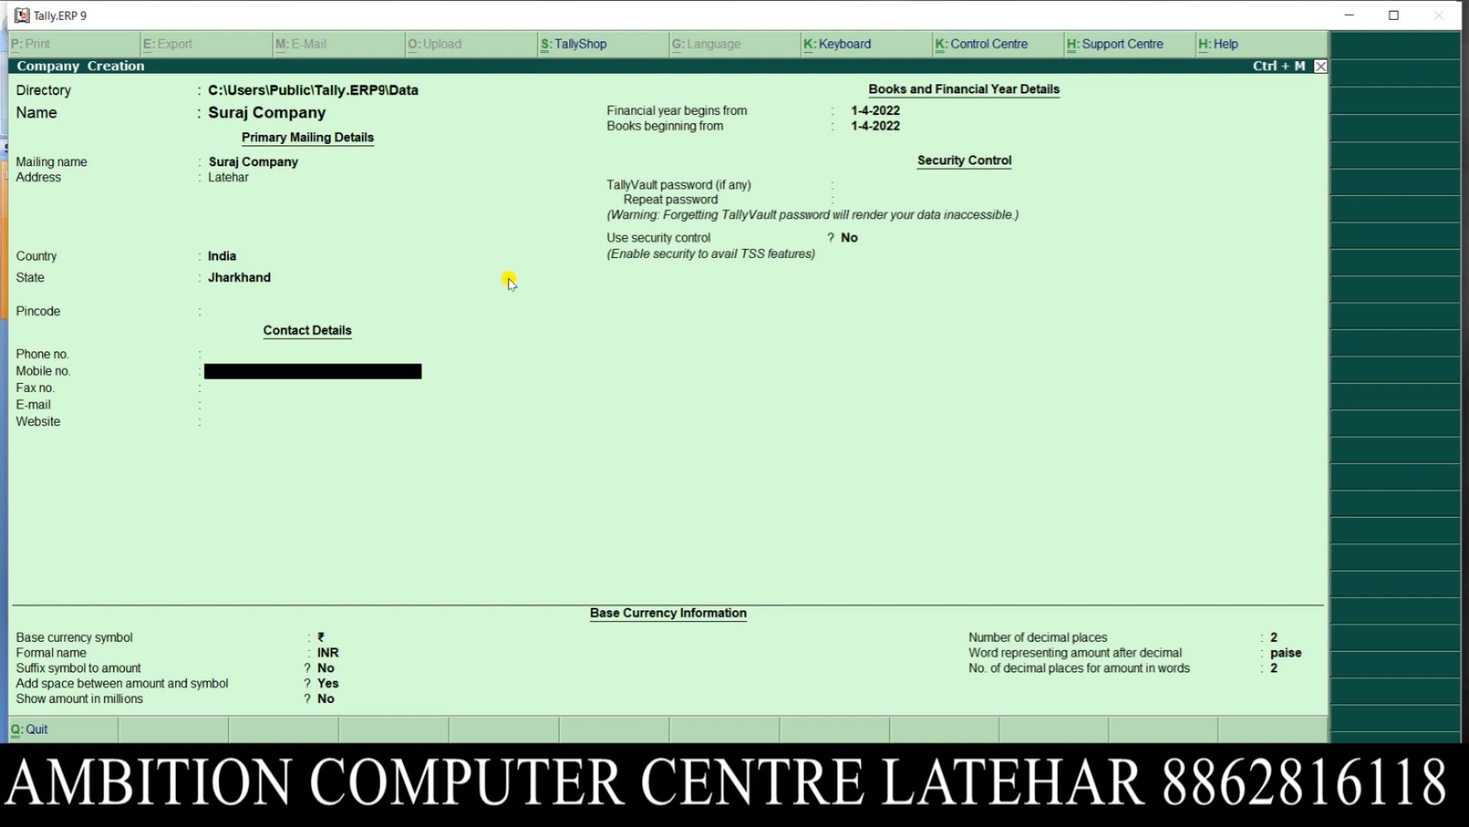
key("Up")
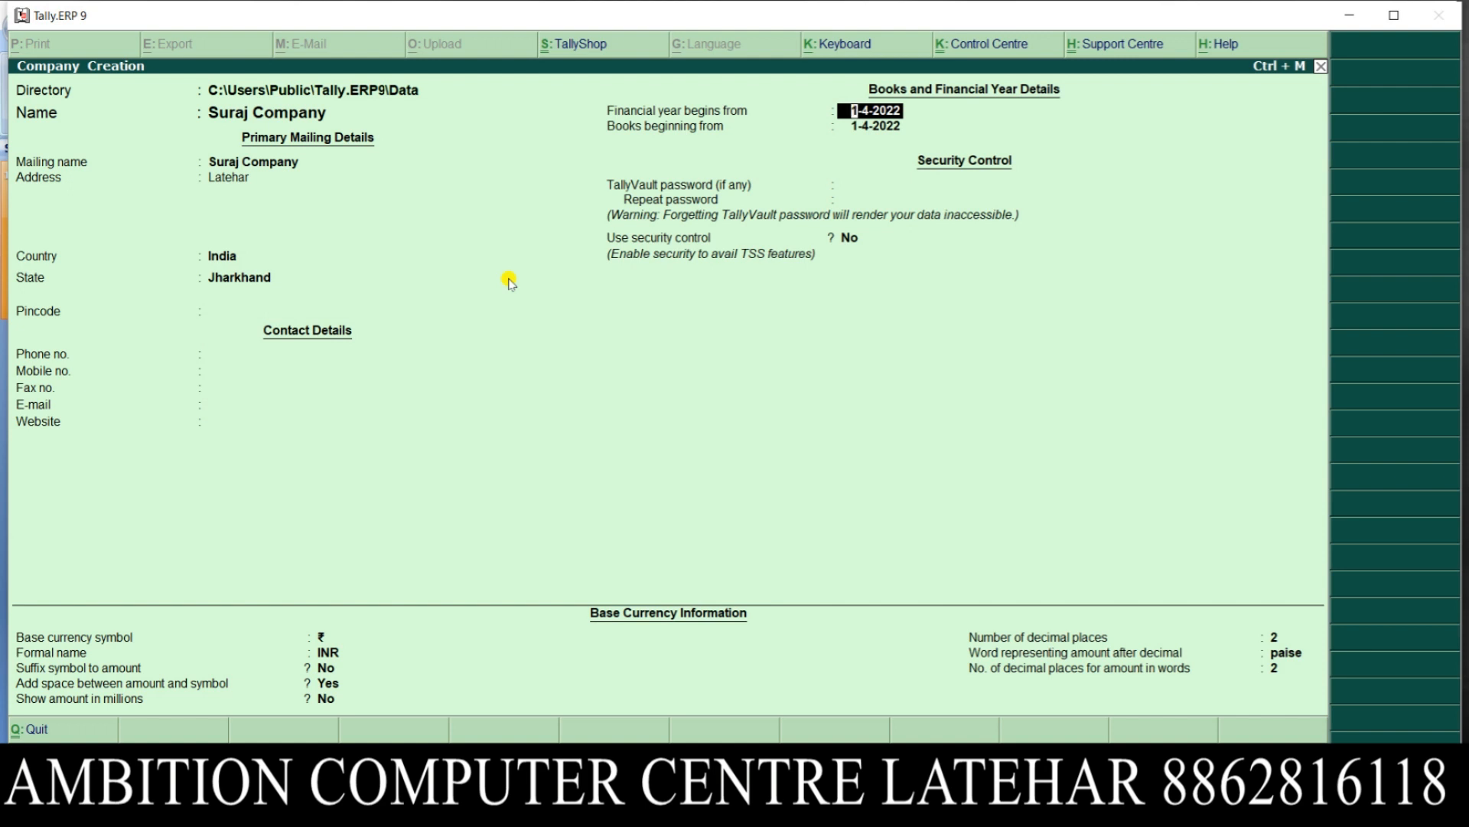
key("Return")
key("Return")
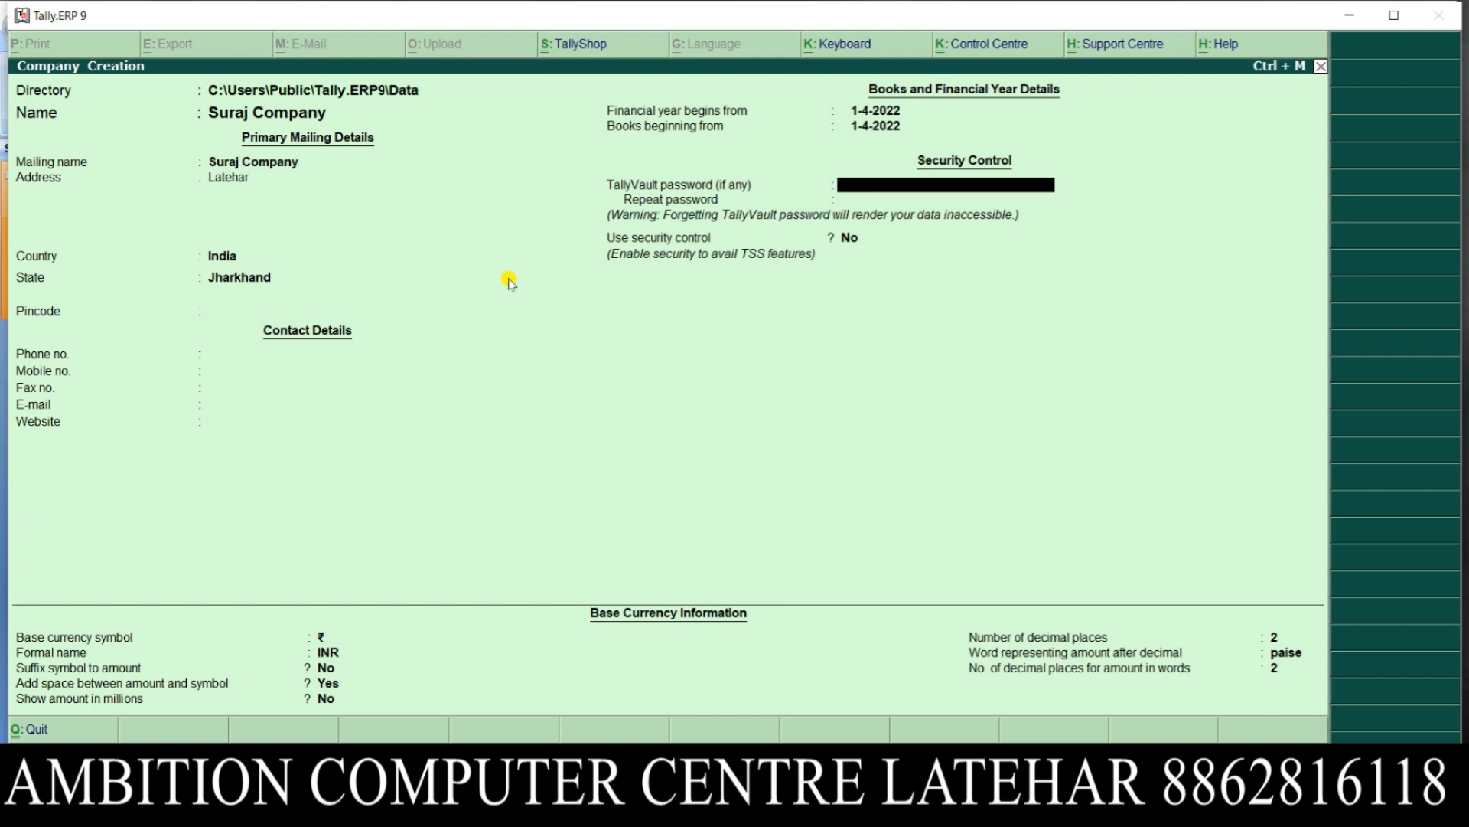
Step: Leave the TallyVault password blank, keep the security and base currency defaults, and save the new company, returning to the Gateway
key("Return")
key("Return")
key("Return")
key("Return")
key("Return")
key("Return")
key("Return")
key("Return")
key("Return")
key("Return")
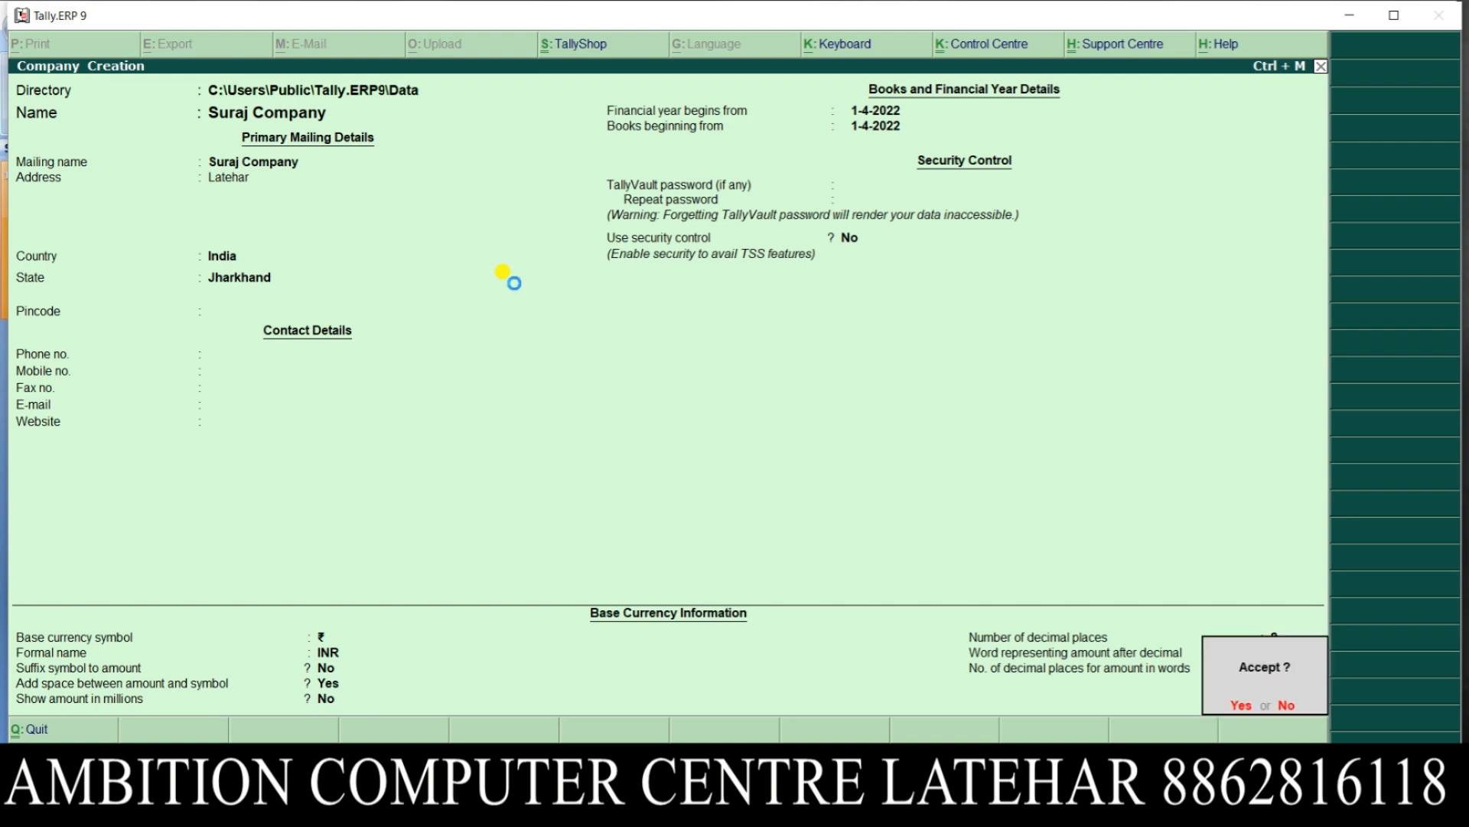
key("Return")
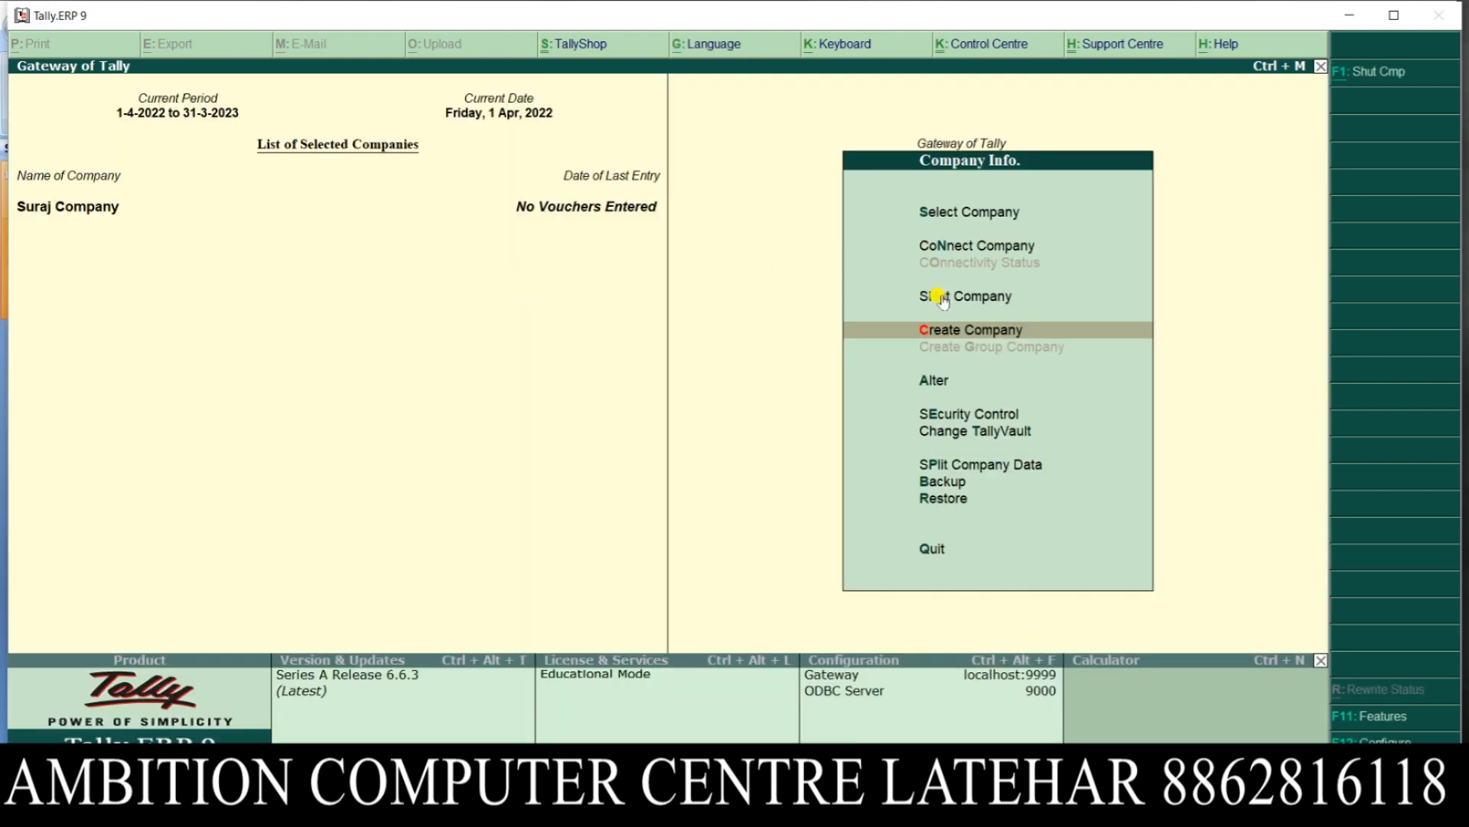
key("Escape")
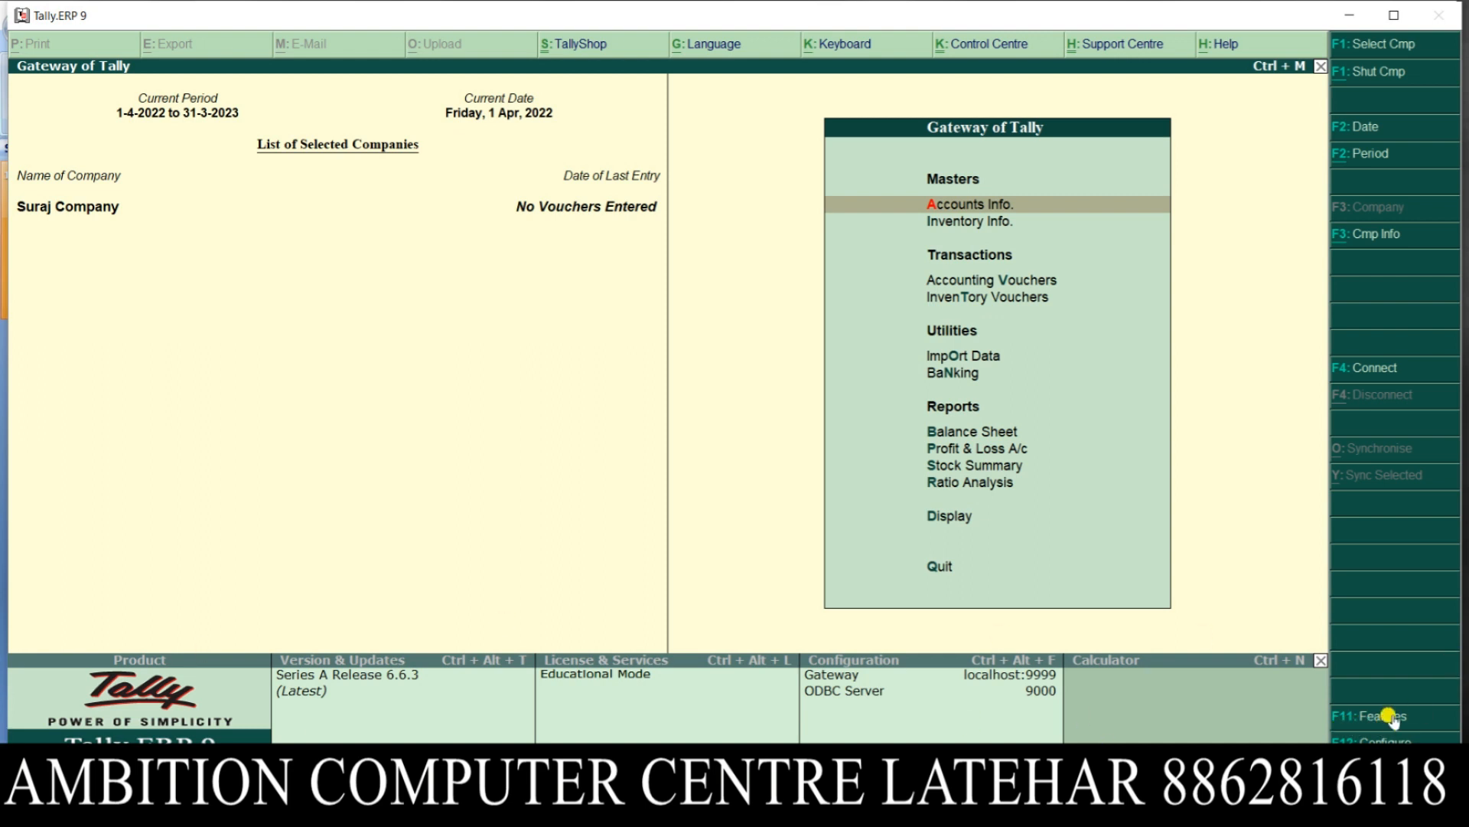
Step: Enable Goods and Services Tax in the company's Statutory & Taxation features and open its GST details
left_click(1422, 720)
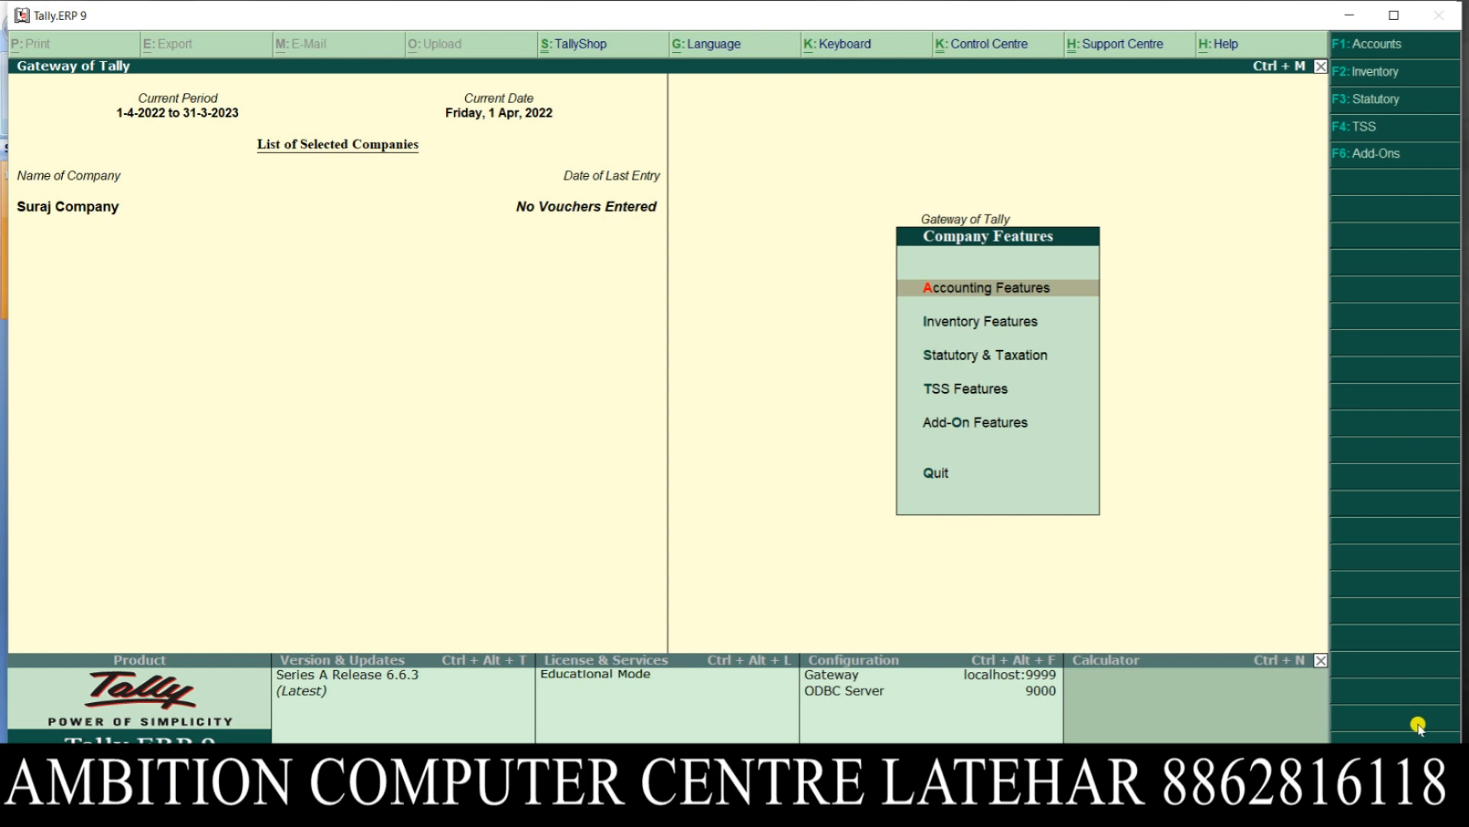
key("Down")
key("Down")
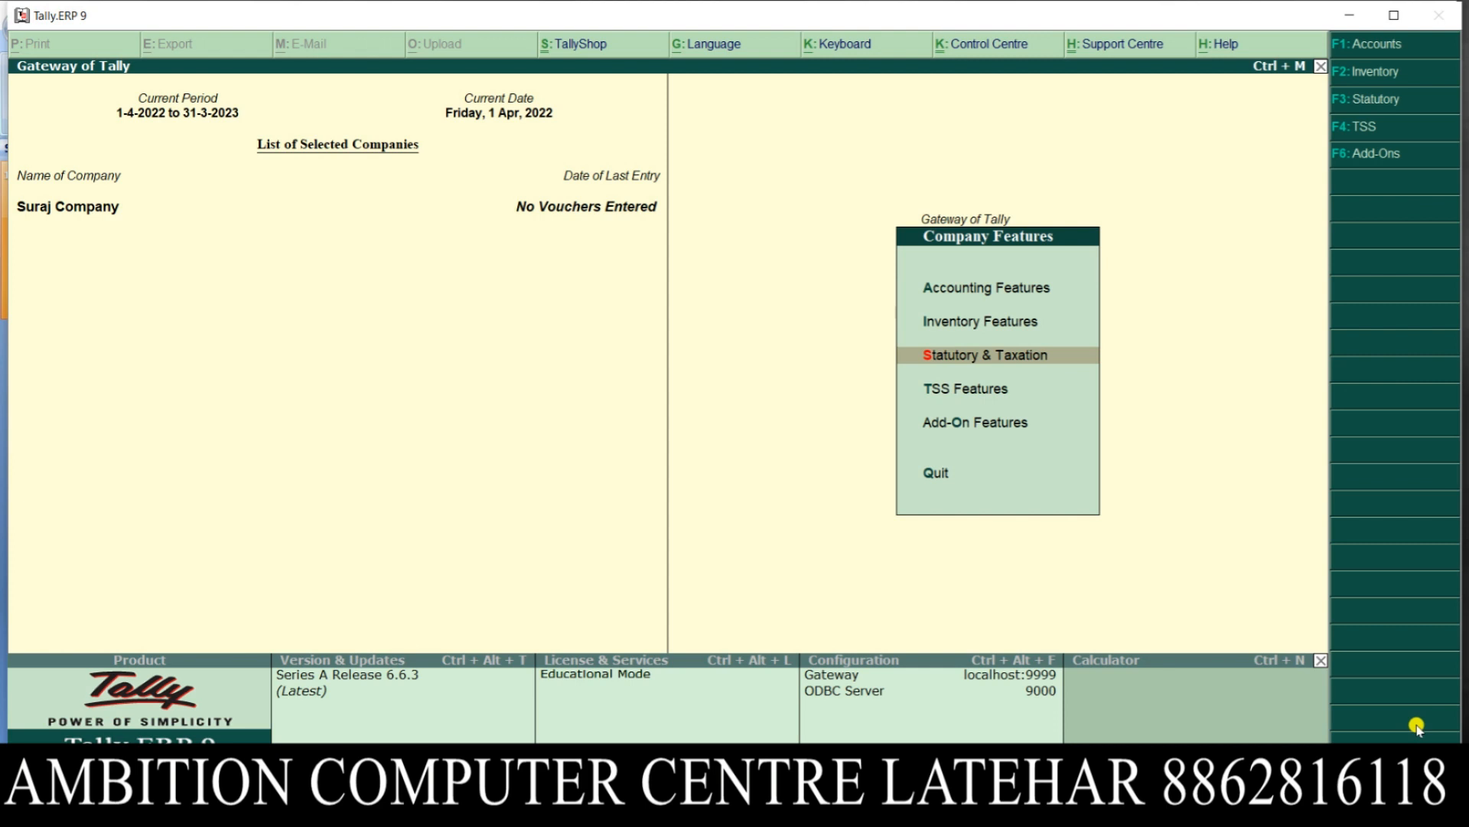
key("Return")
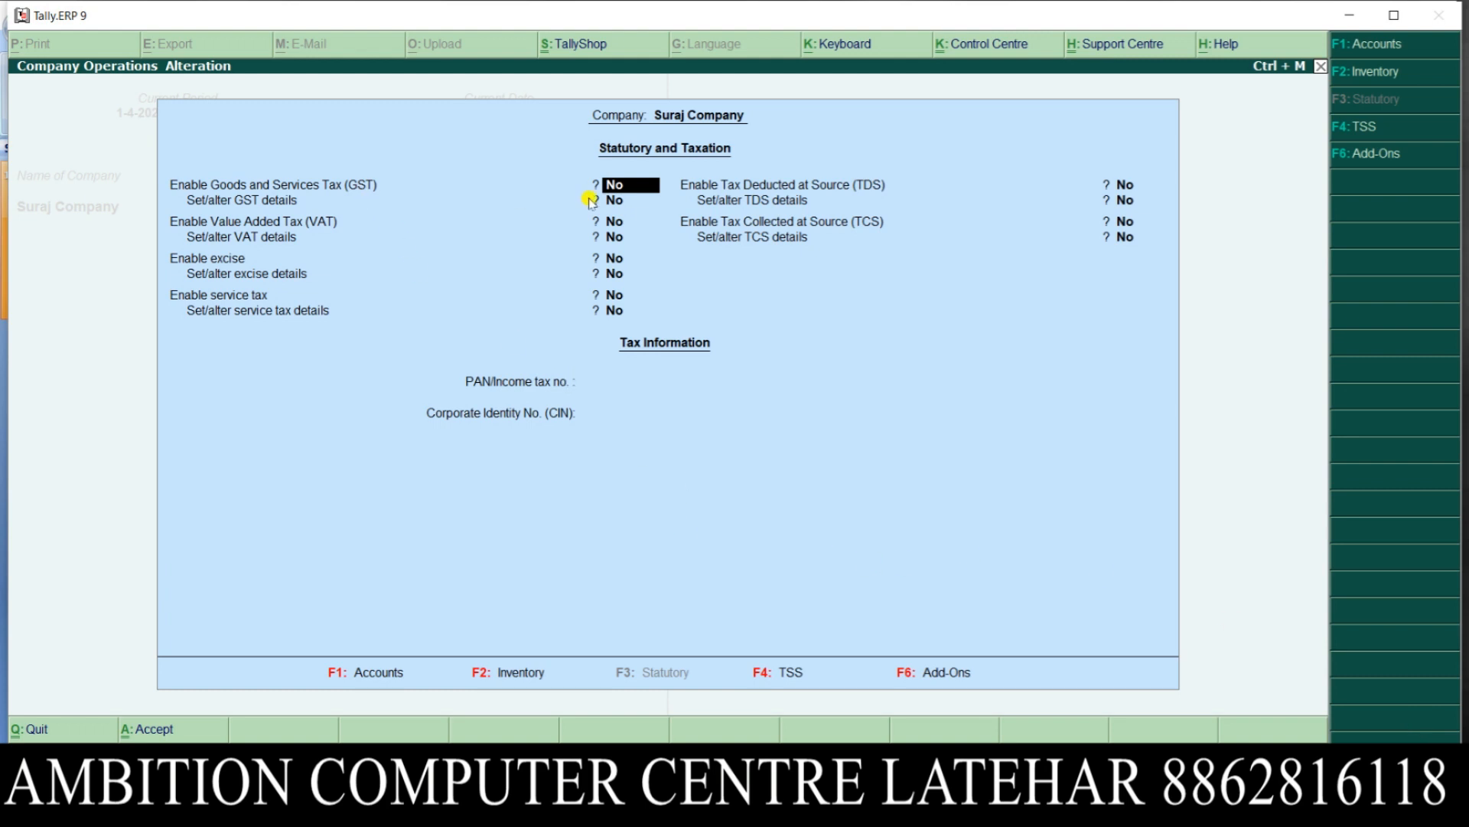
type("y")
key("Return")
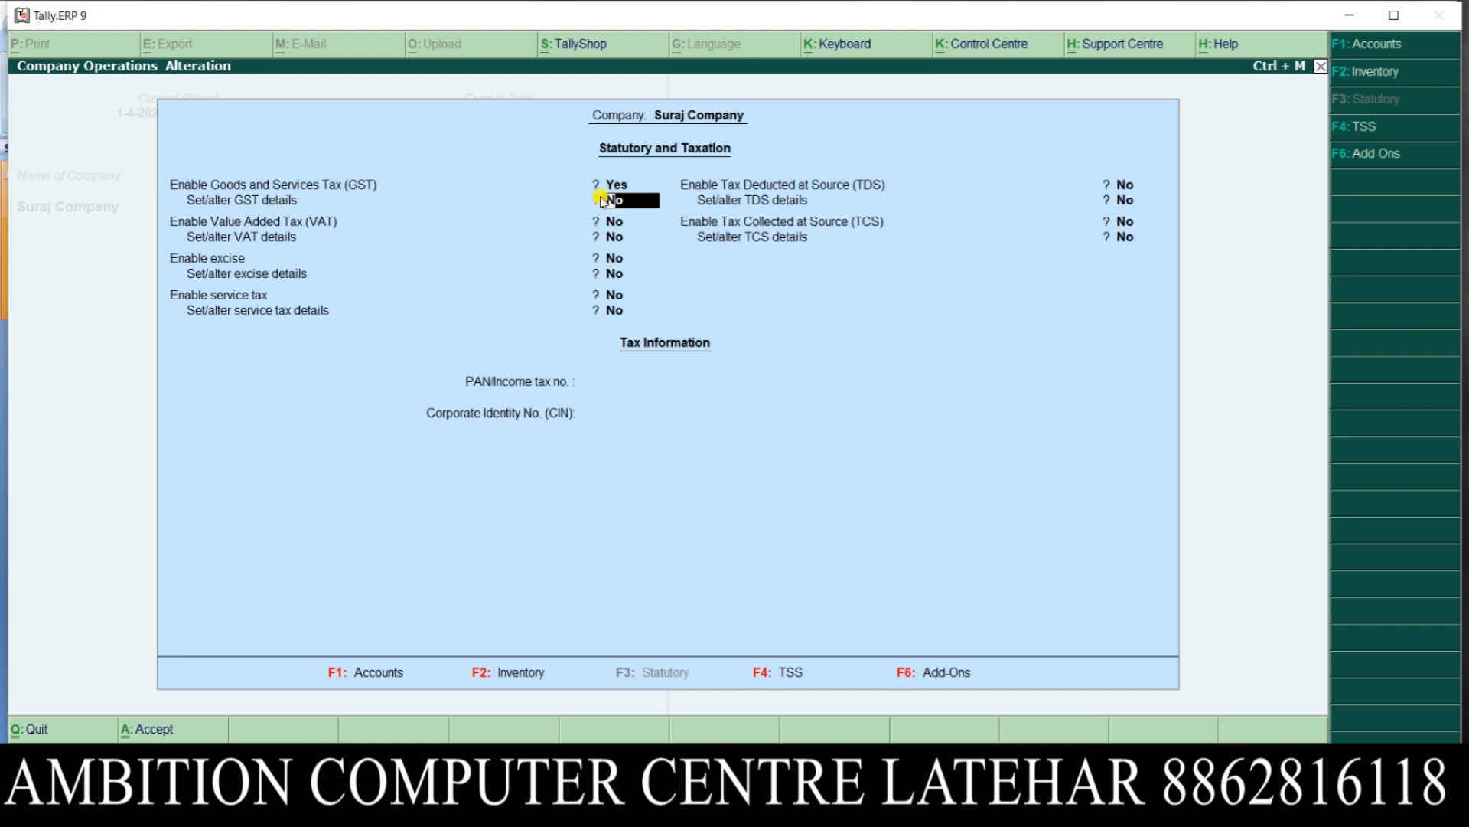
type("y")
key("Return")
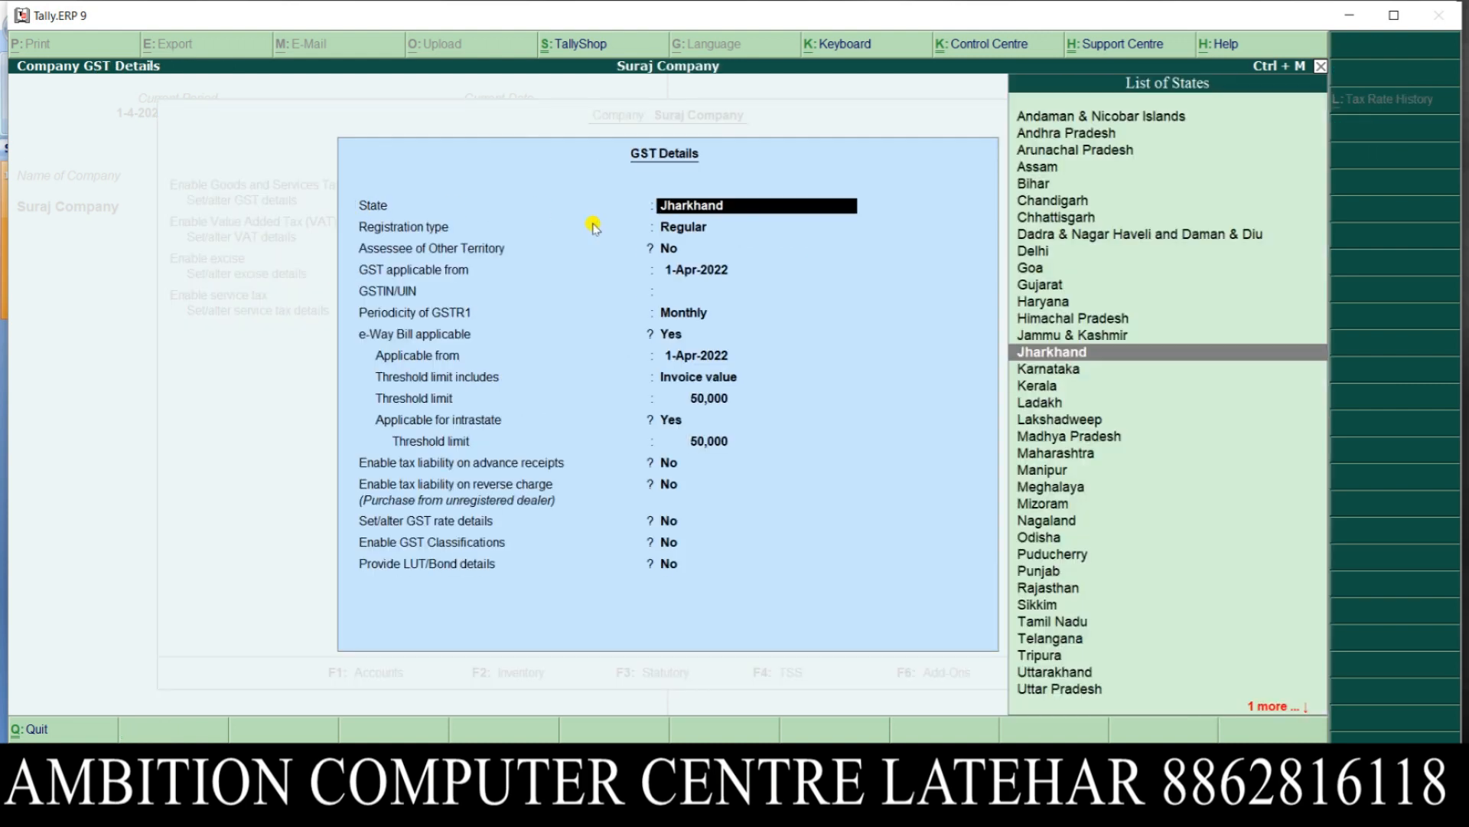
Step: Keep the state Jharkhand and registration type Regular, and set GST applicable from 1-Jul-2022
key("Return")
key("Return")
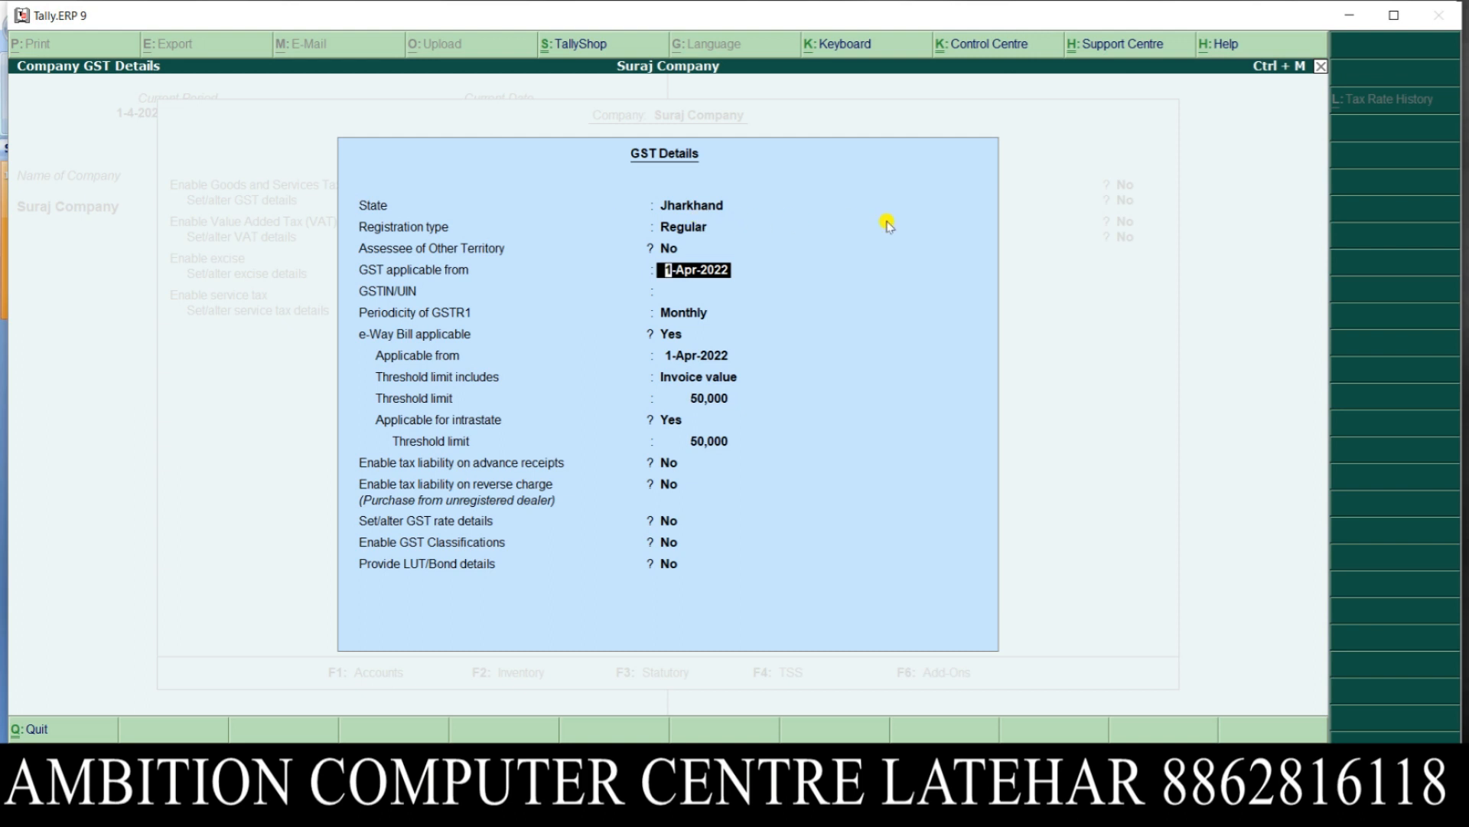
type("1-7")
key("Return")
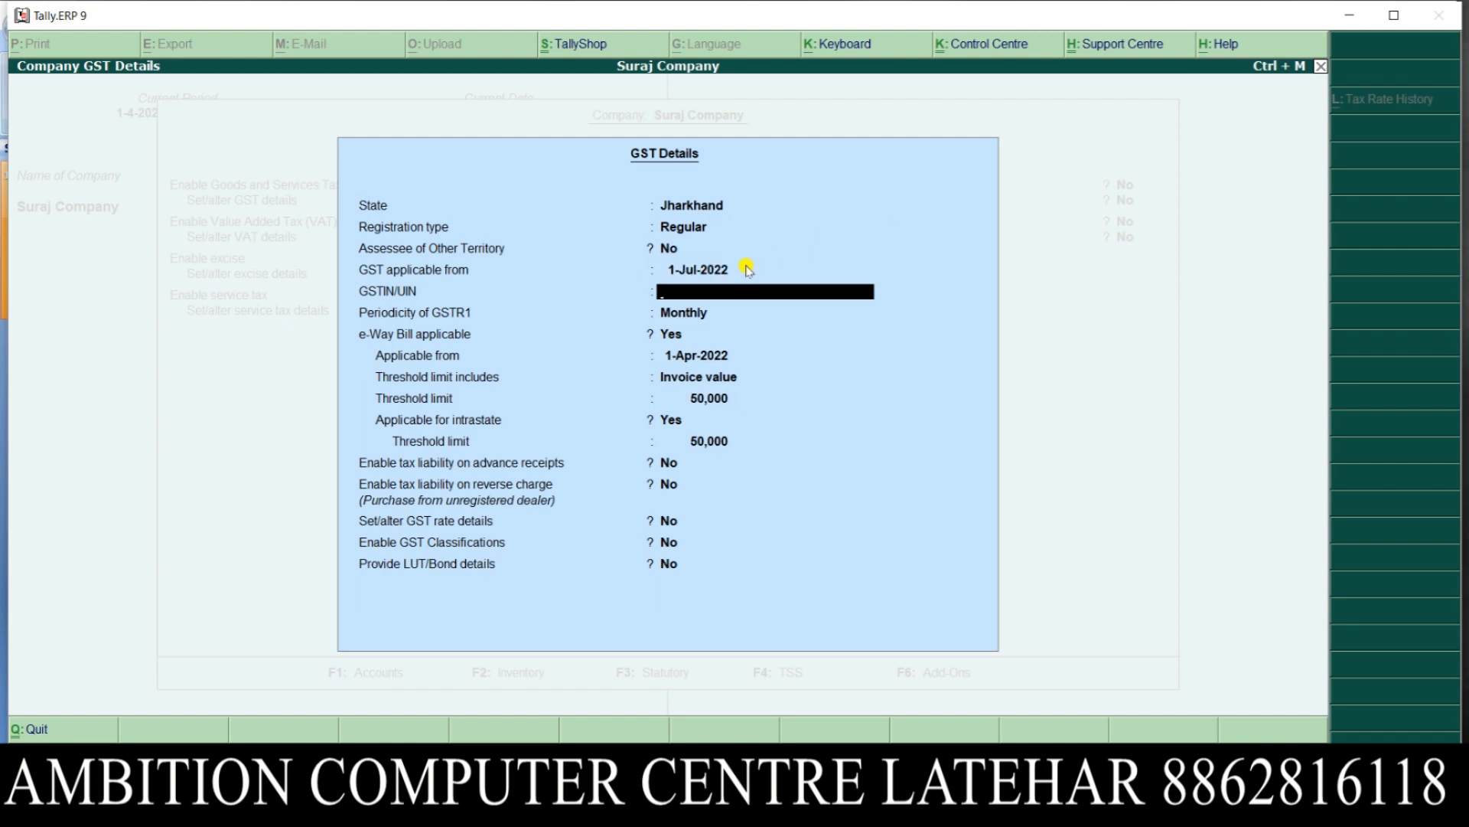
Step: Set the e-Way Bill applicable from 1-Jul-2022, keep the remaining GST defaults, and save the statutory features
key("Return")
key("Return")
key("Return")
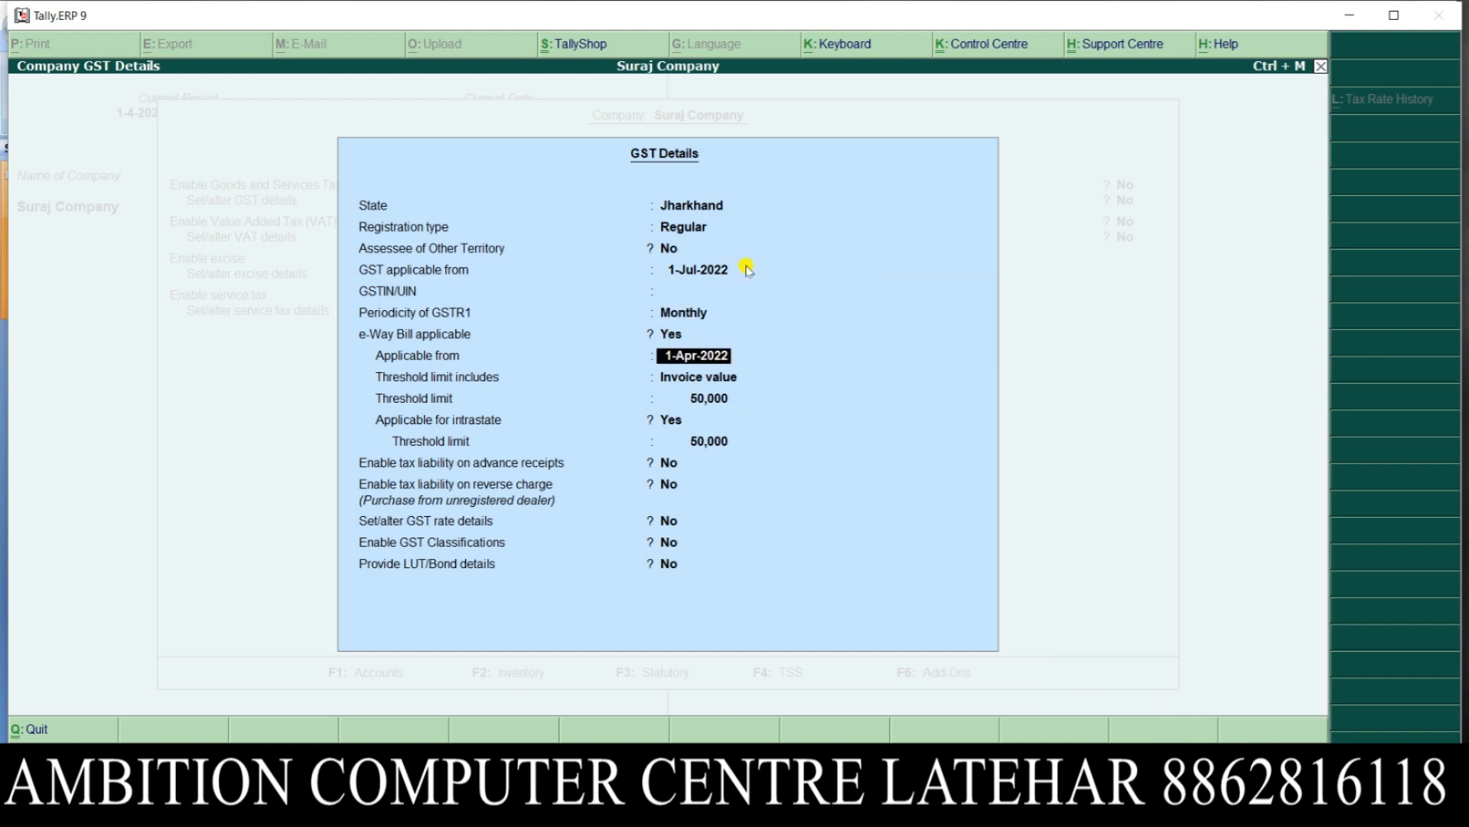
type("1-7")
key("Return")
key("Return")
key("Return")
key("Return")
key("Return")
key("Return")
key("Return")
key("Return")
key("Return")
key("Return")
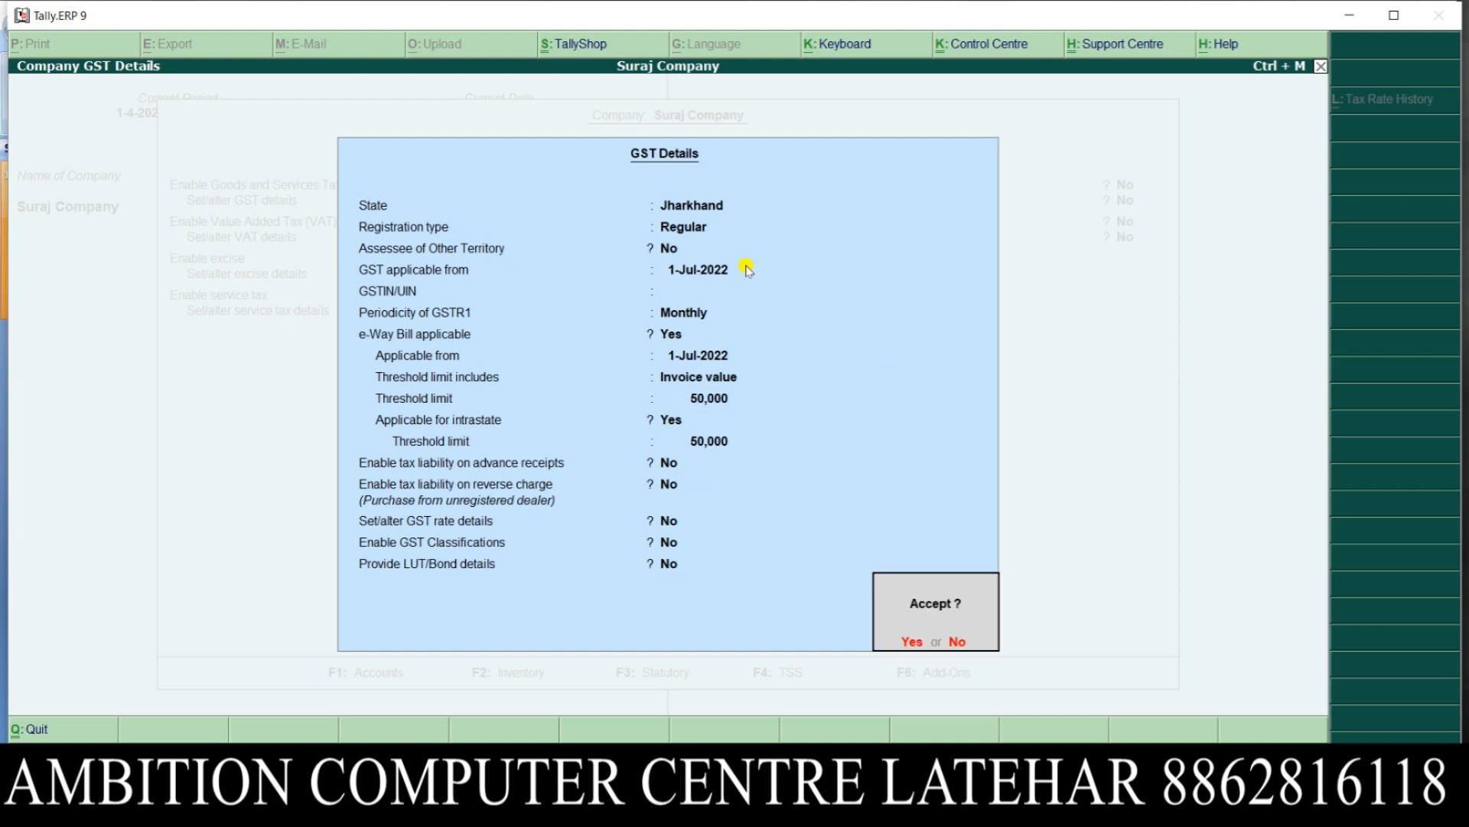
key("Return")
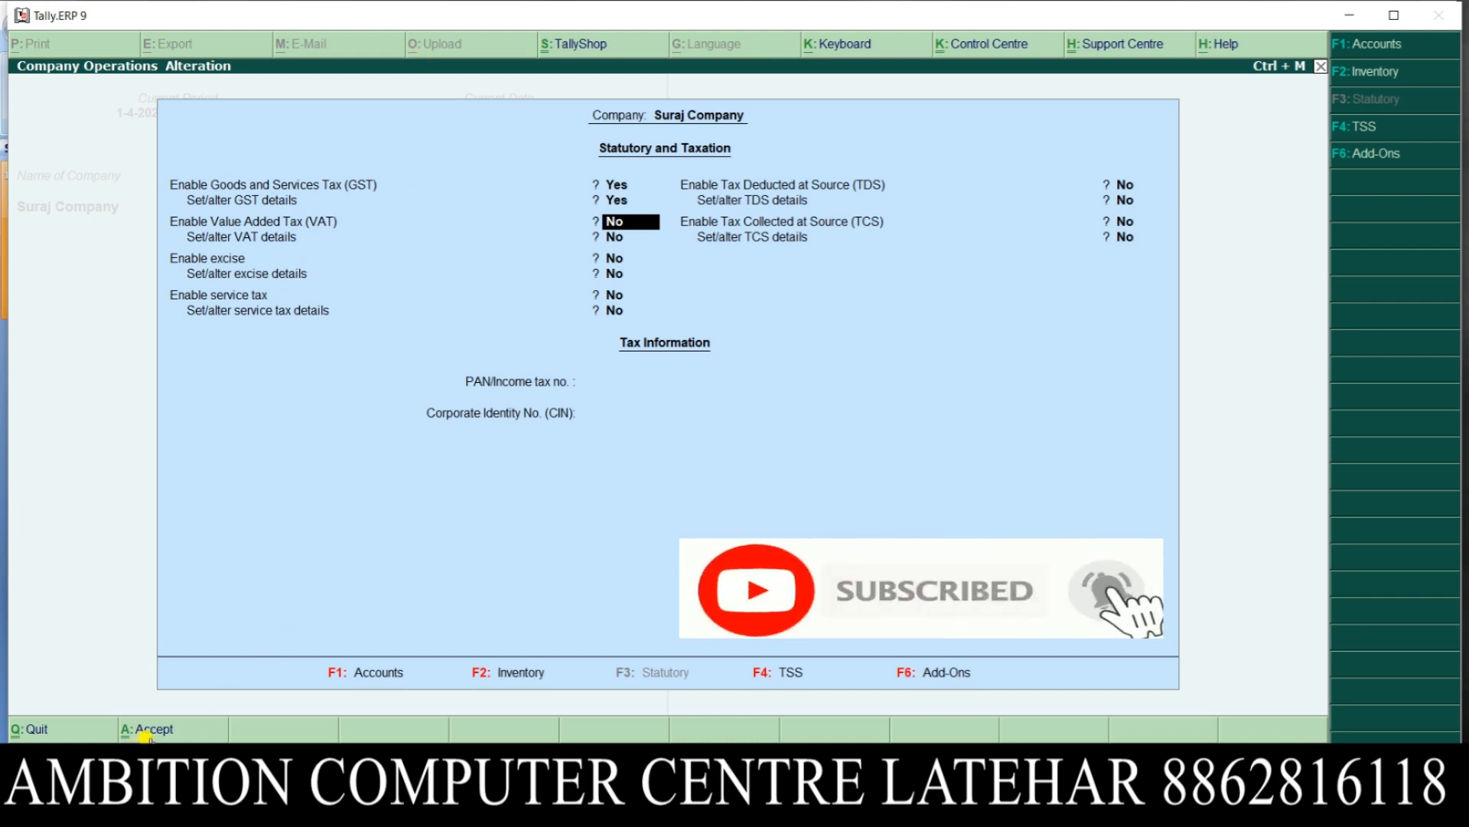
left_click(196, 732)
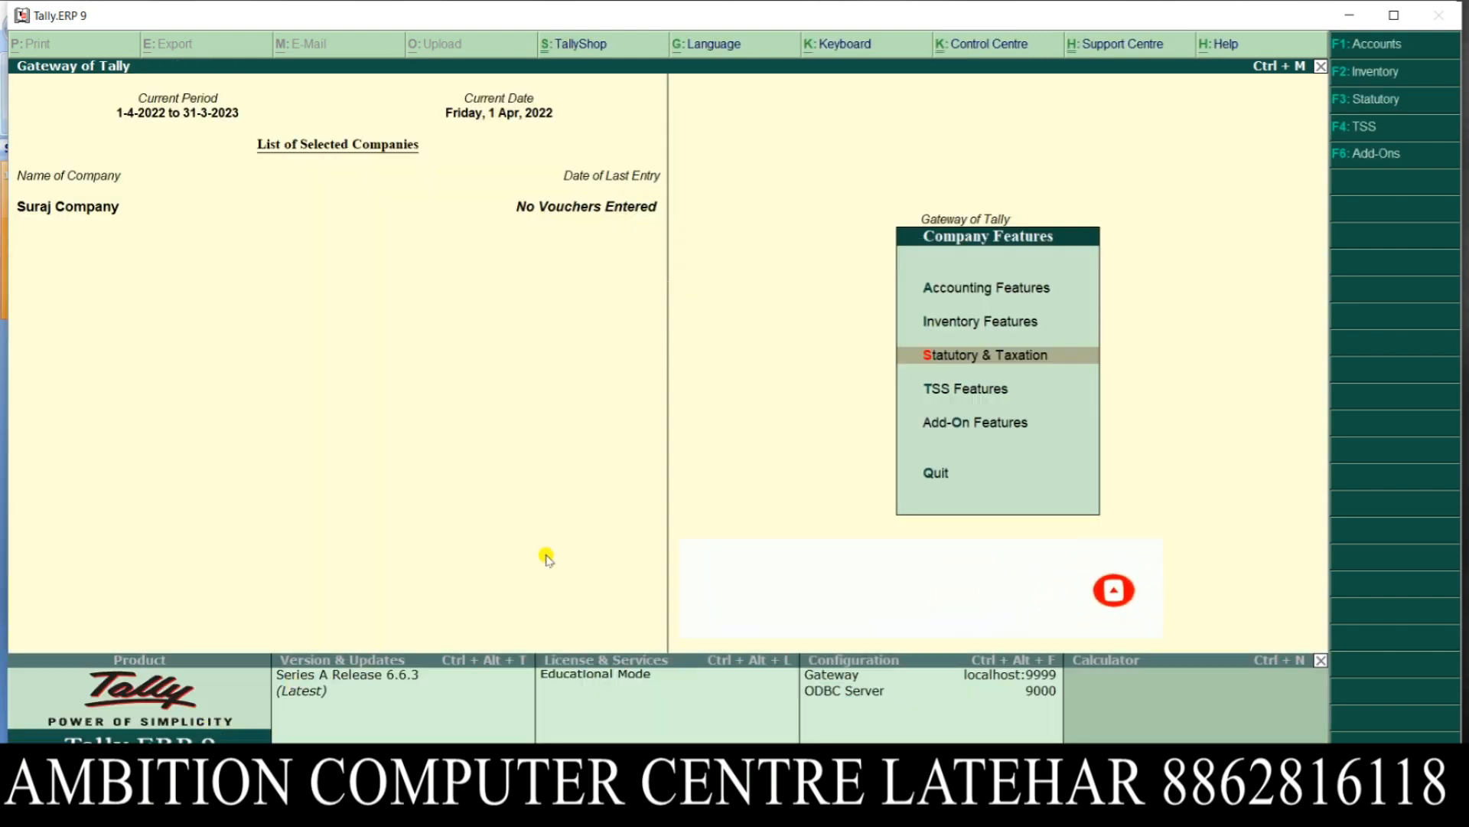
key("Escape")
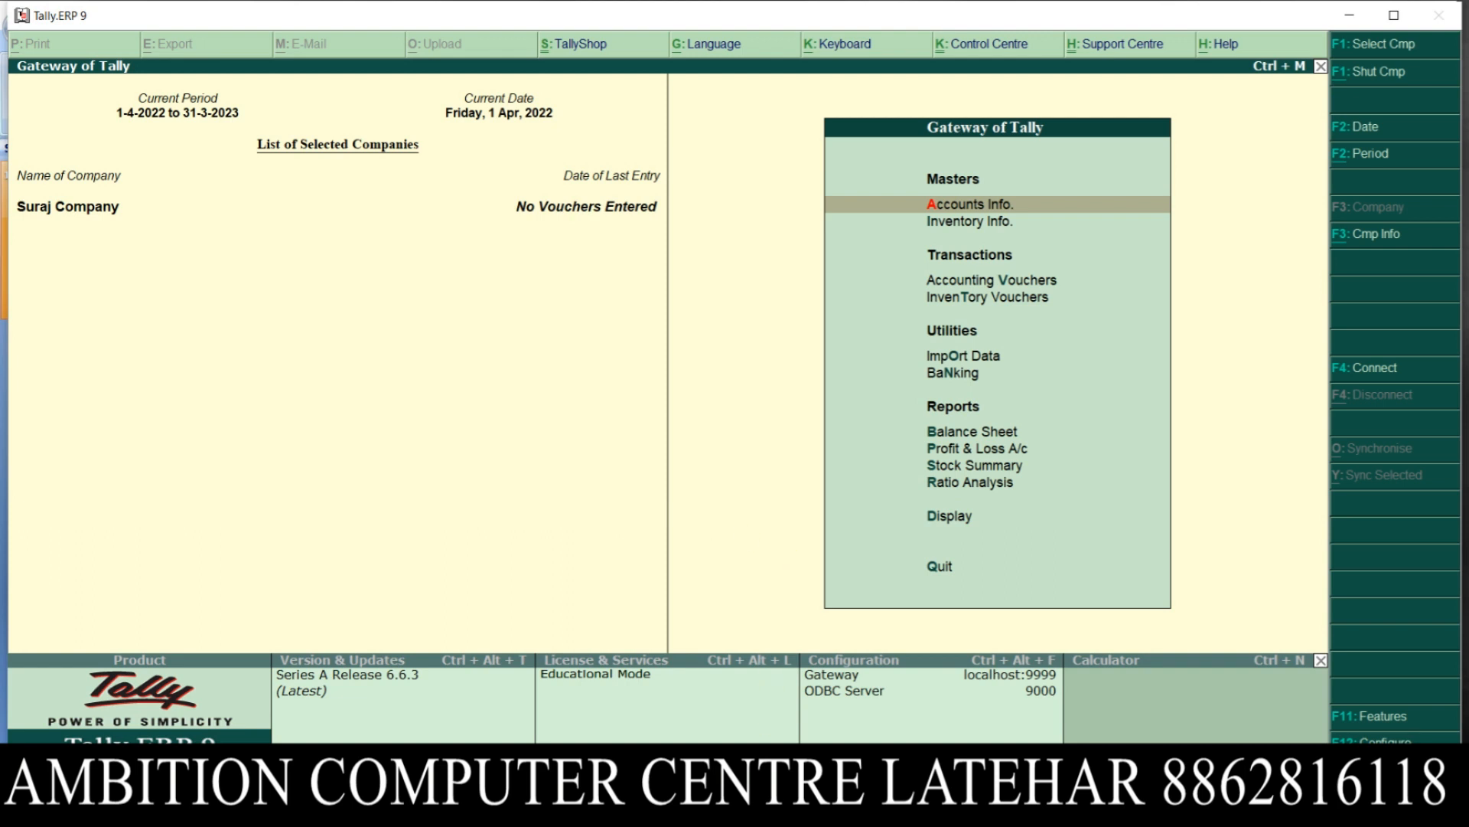
Step: Switch to the PowerPoint presentation and examine the purchase heading for the transaction type and supplier name
mouse_move(783, 810)
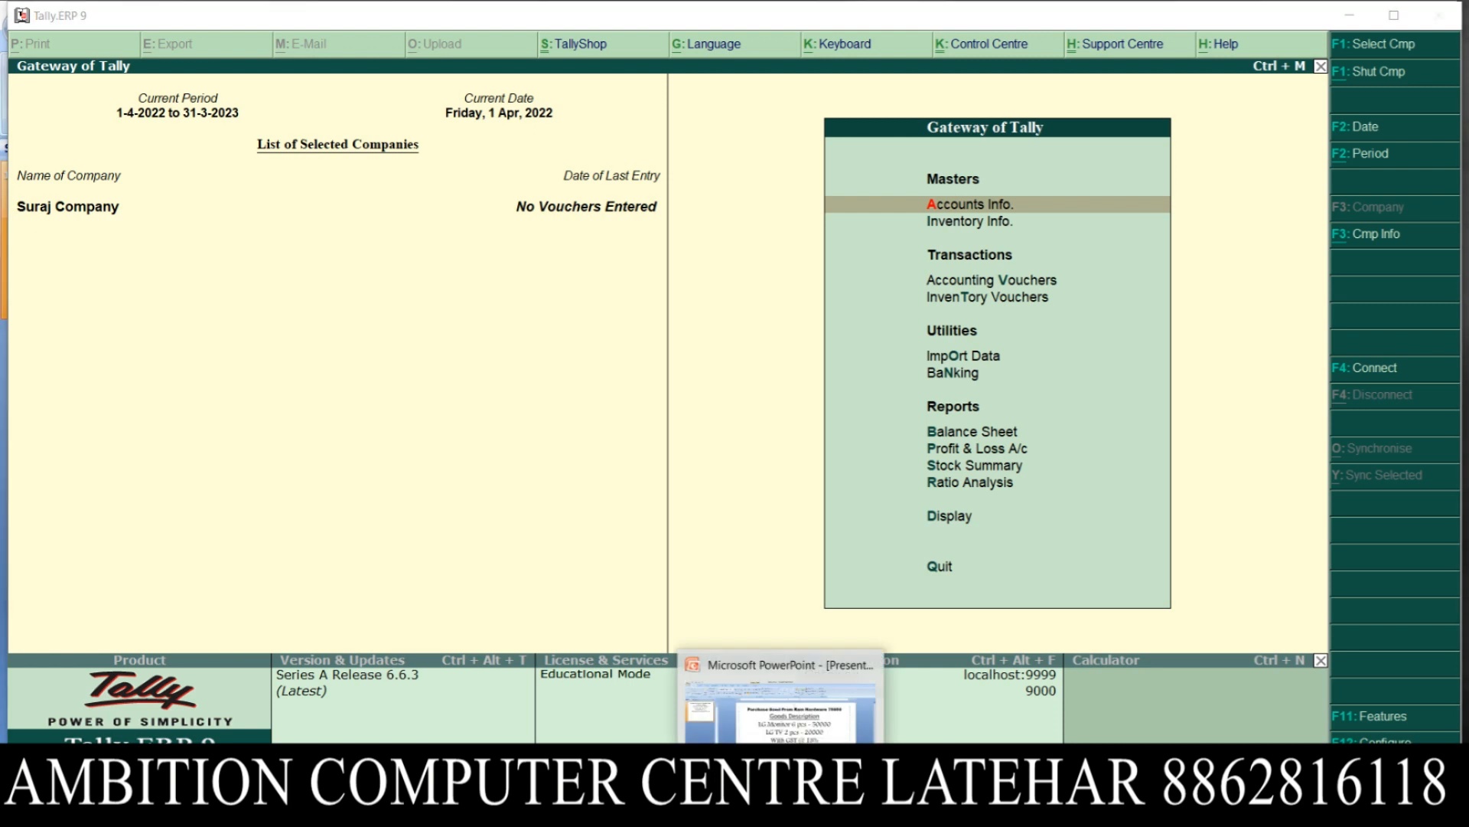
left_click(826, 749)
left_click_drag(482, 220, 613, 232)
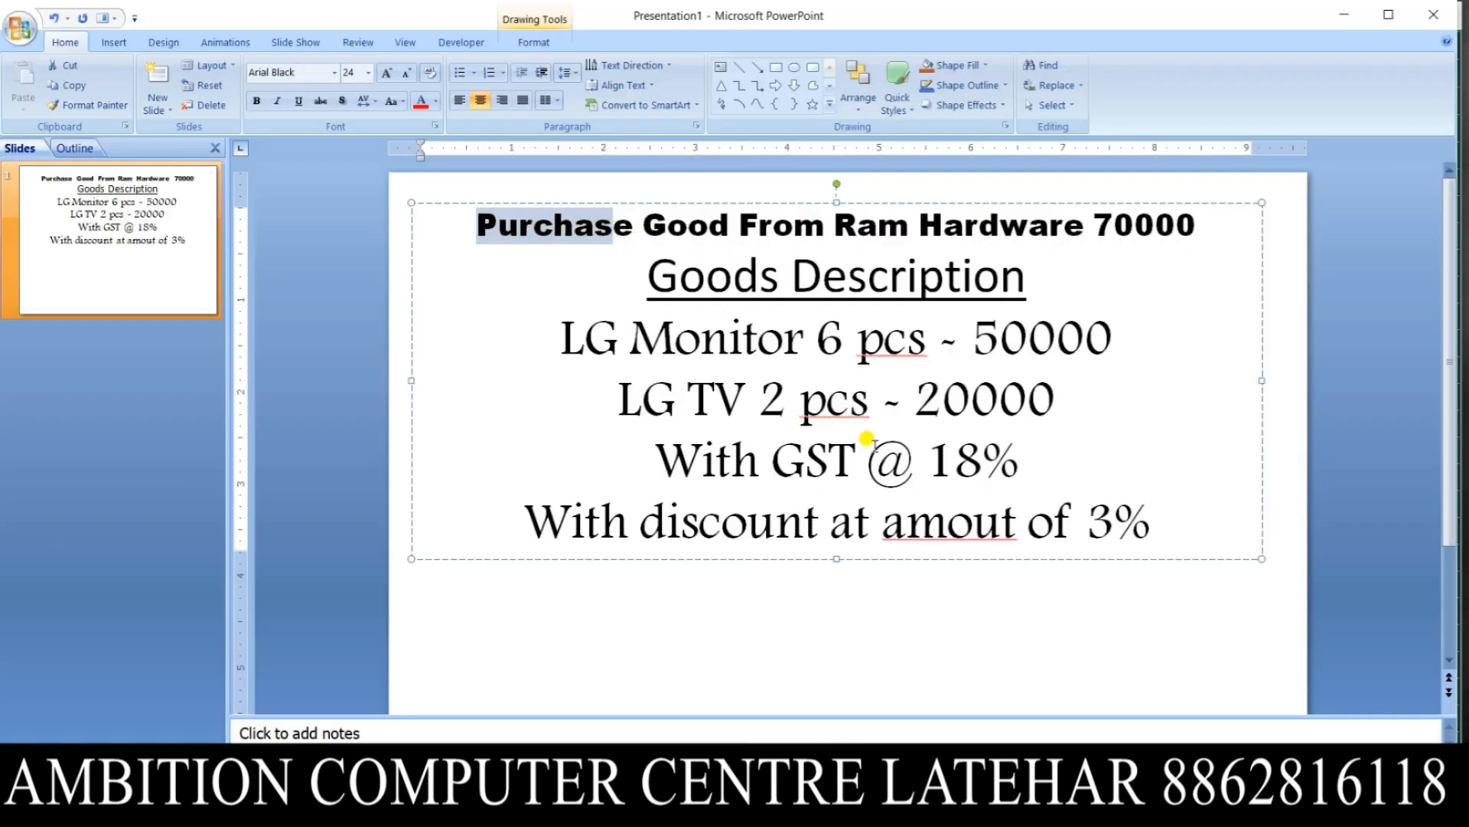
left_click_drag(835, 225, 1066, 227)
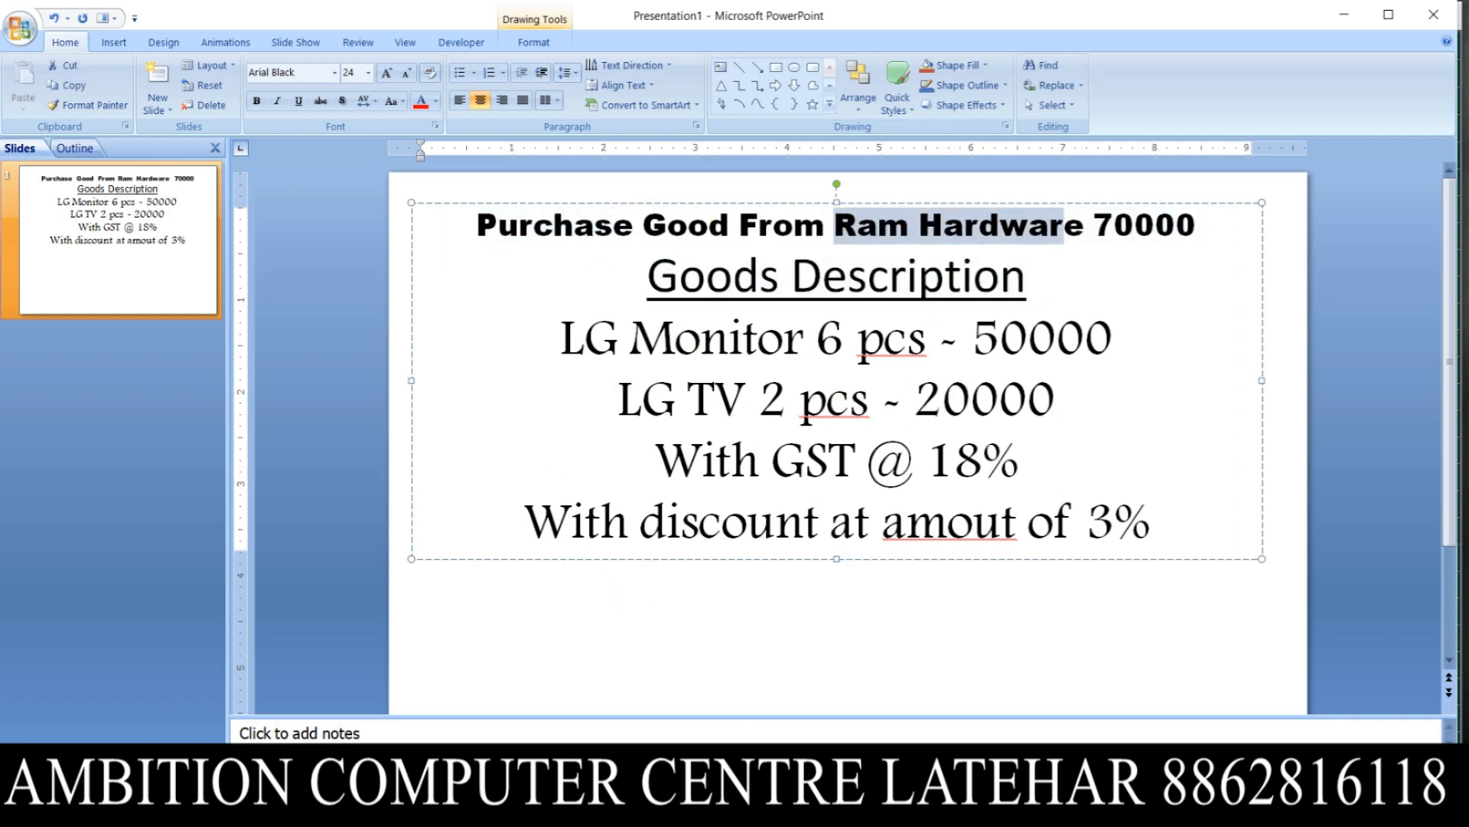
Step: Switch back to Tally.ERP 9 and start a single ledger named Purchase A/c under Purchase Accounts
key("alt+Tab")
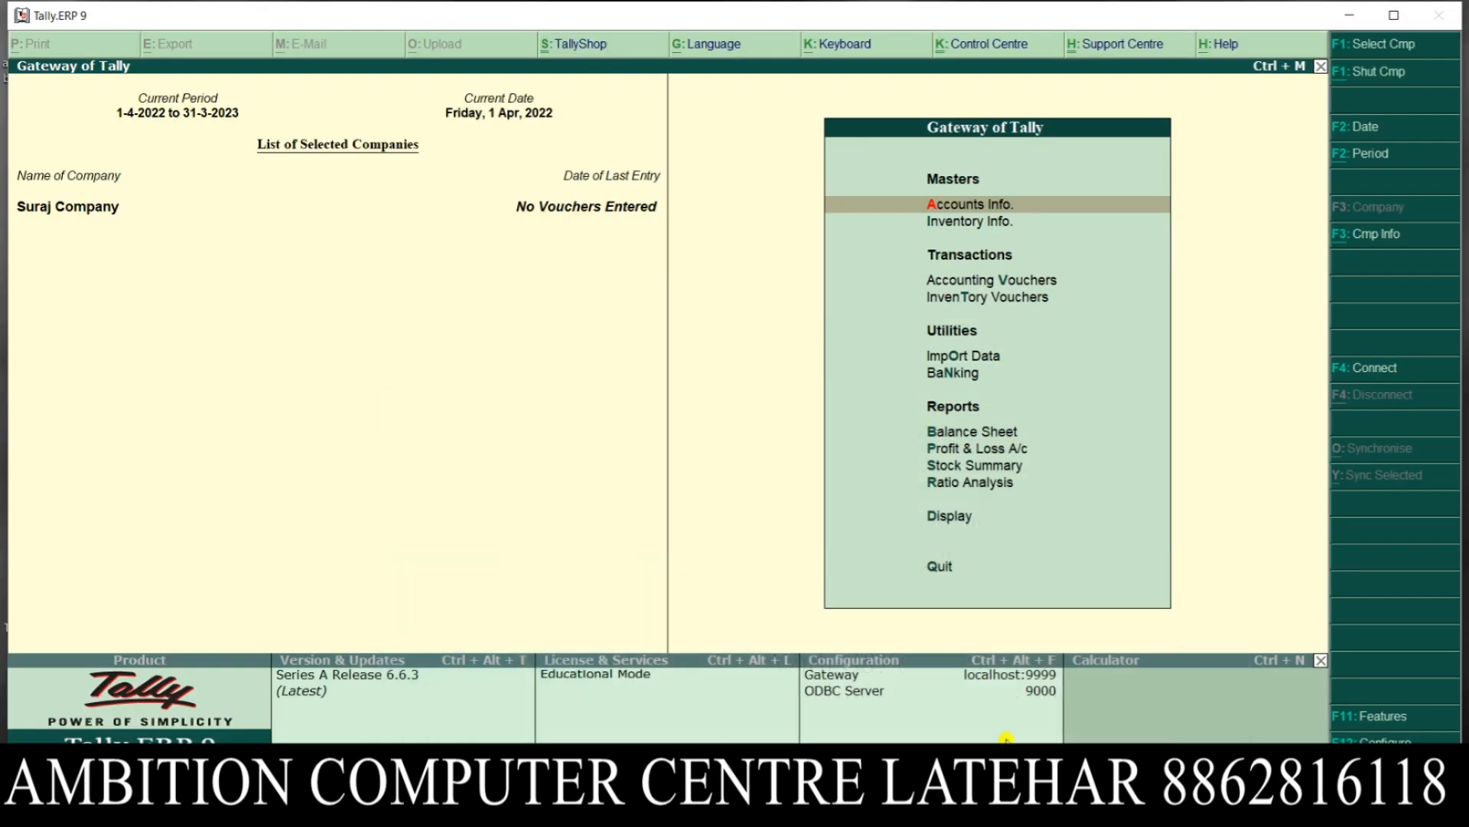
key("Return")
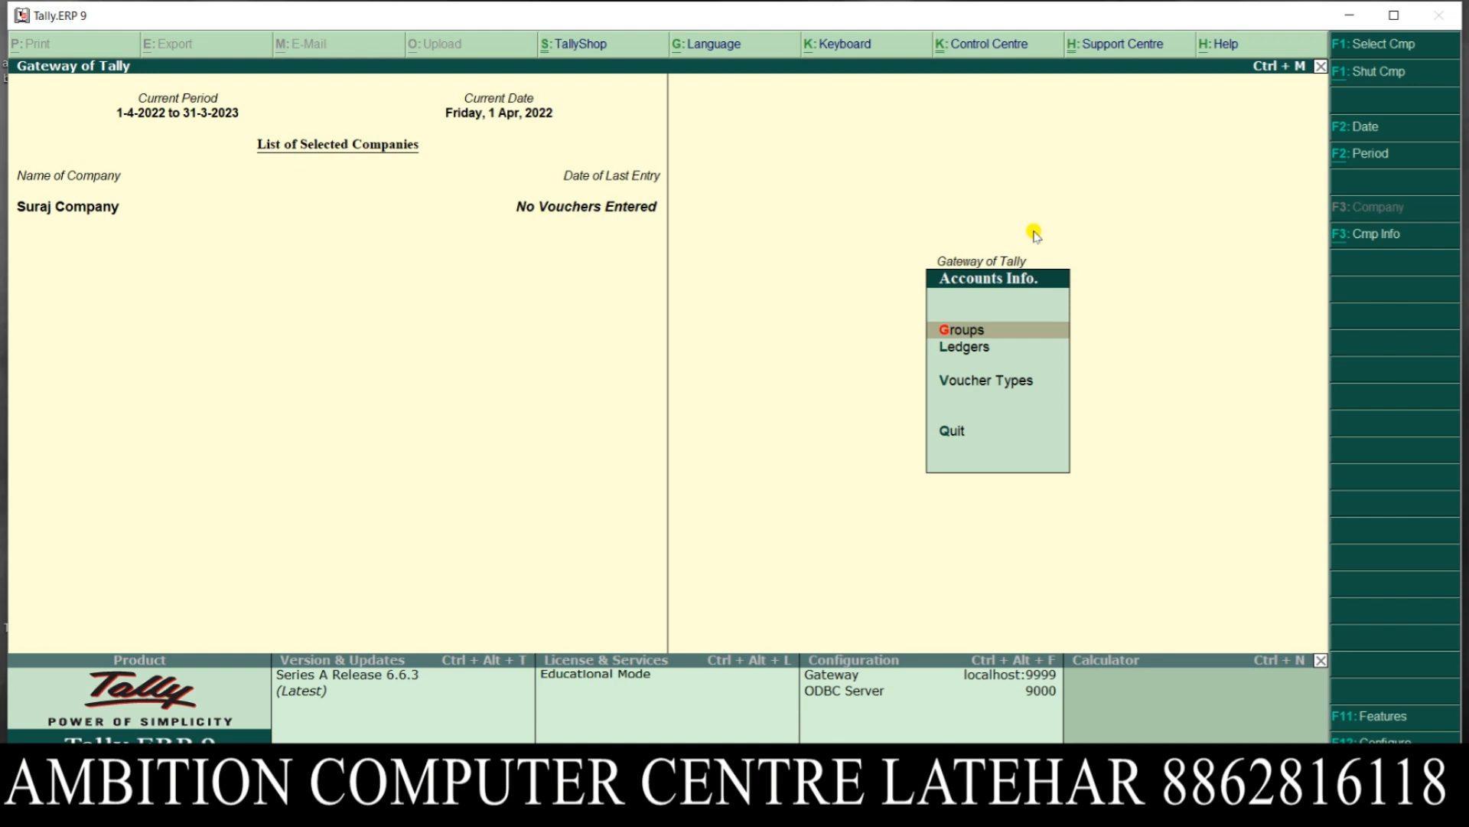
key("Down")
key("Return")
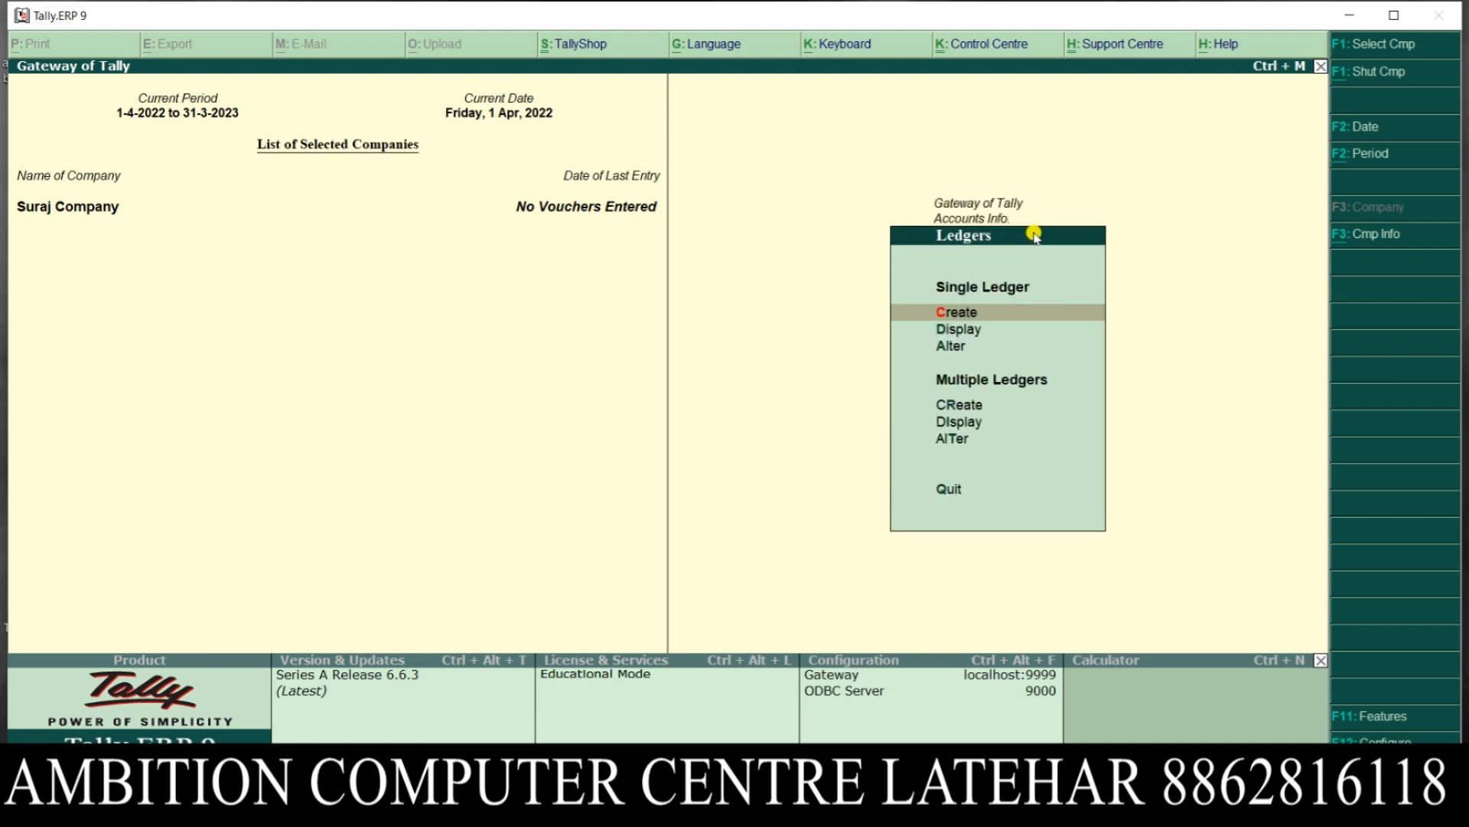
key("Return")
type("Purchase a/c")
key("Return")
type("Pu")
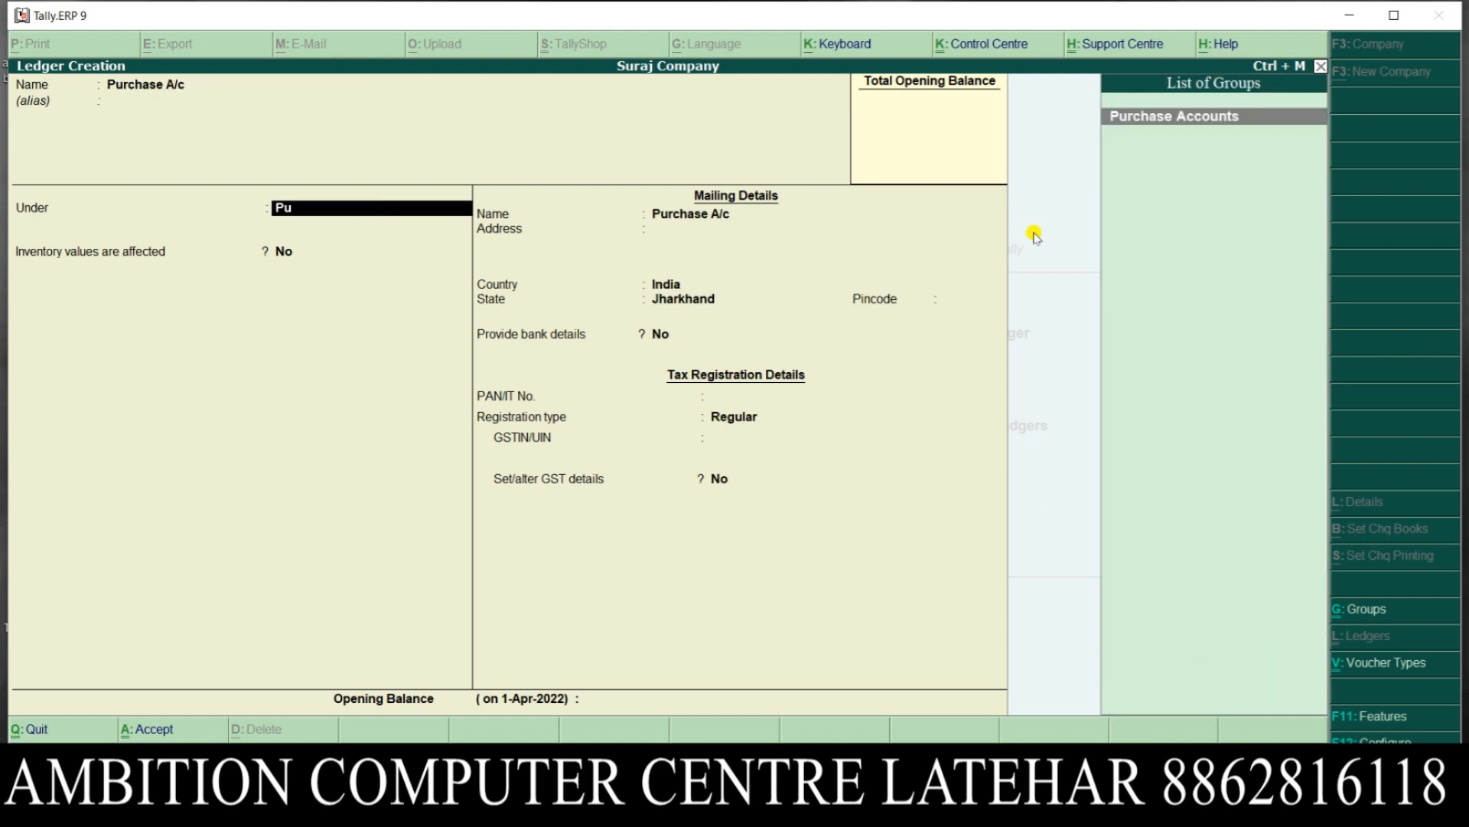
key("Return")
Step: Keep GST applicable, set the type of supply to Goods, and save the purchase ledger
key("Return")
key("Return")
key("Return")
key("Return")
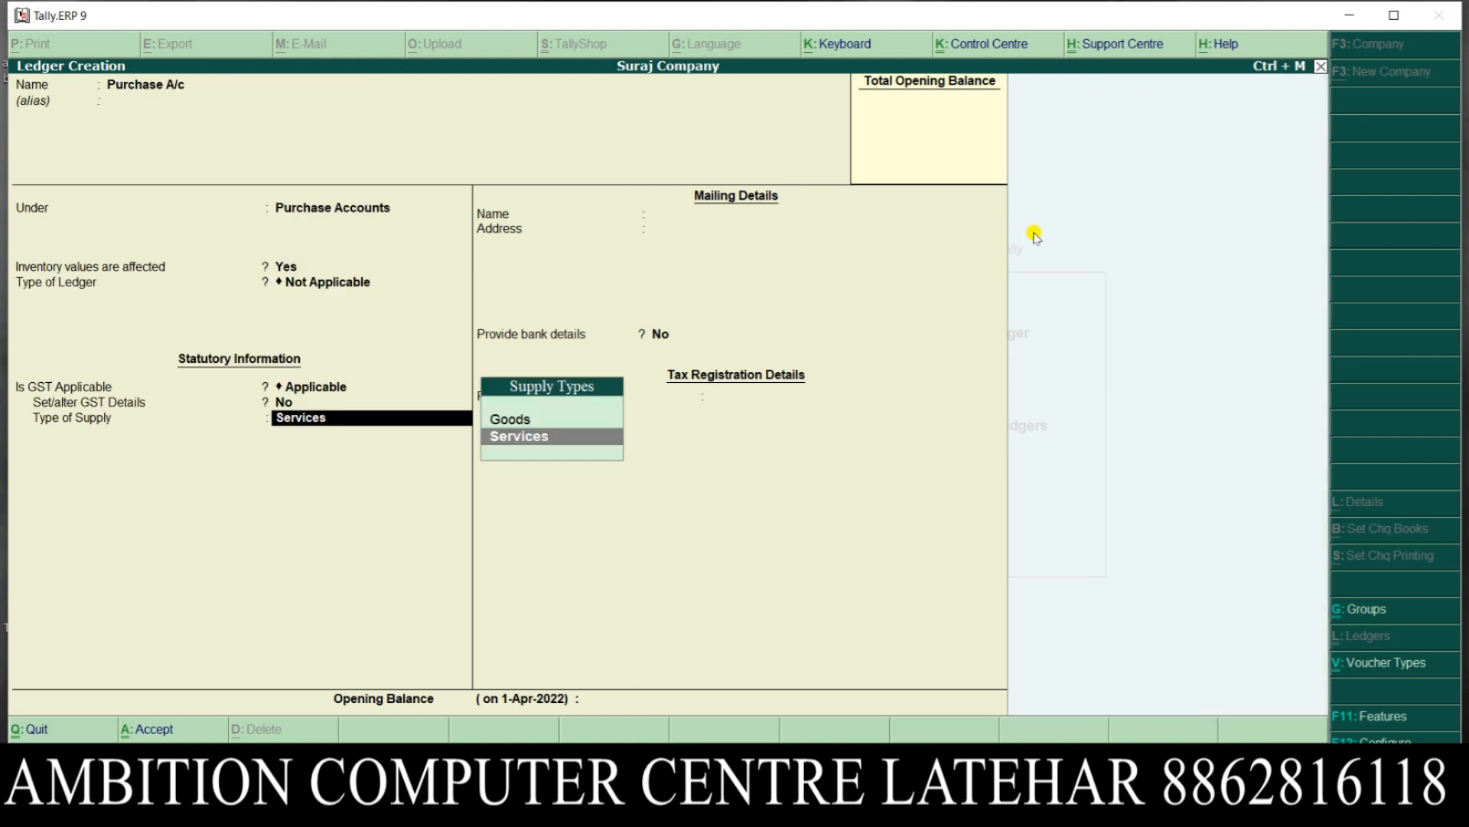
key("Up")
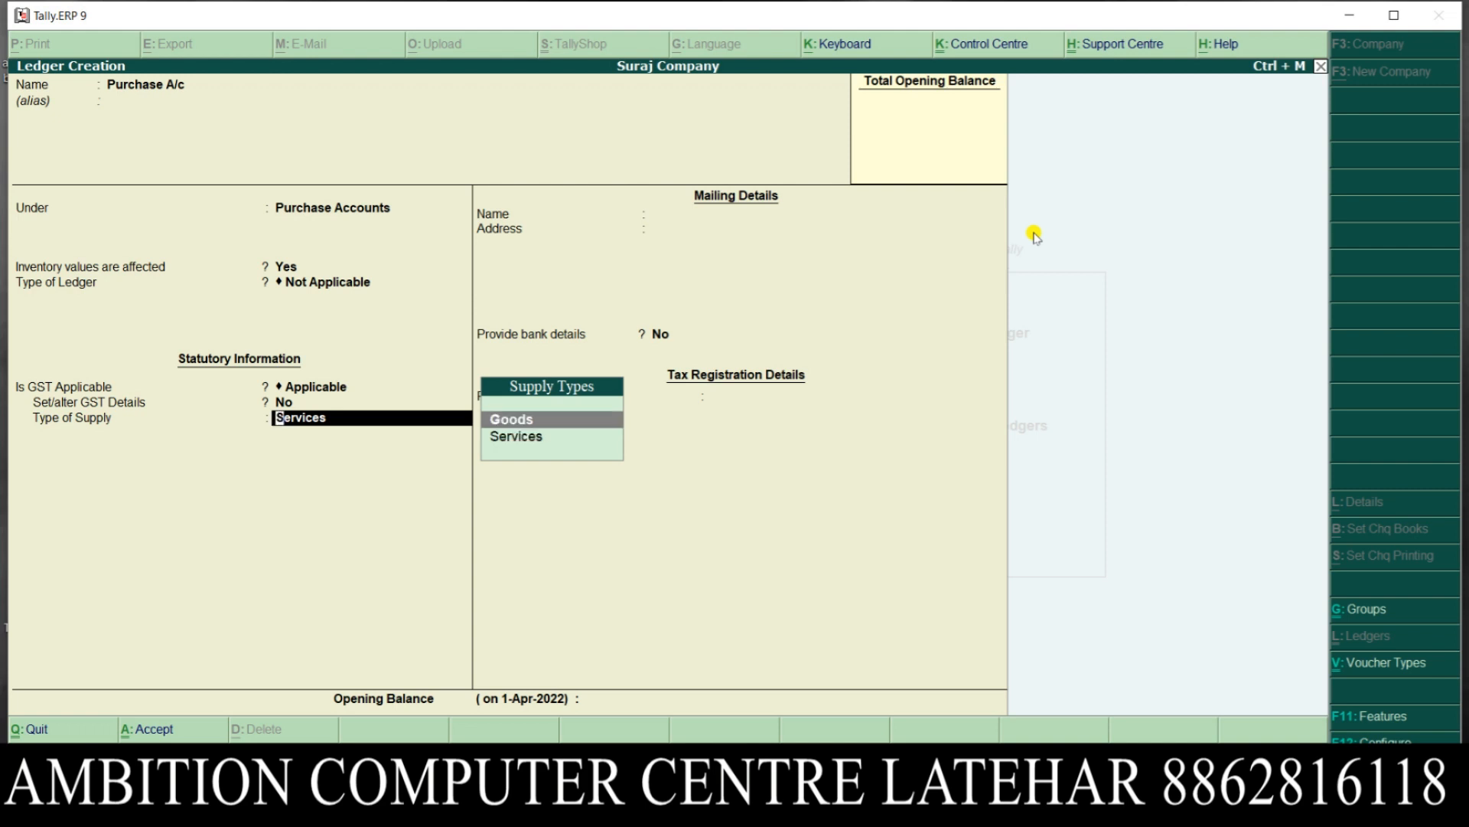
key("Return")
key("Return")
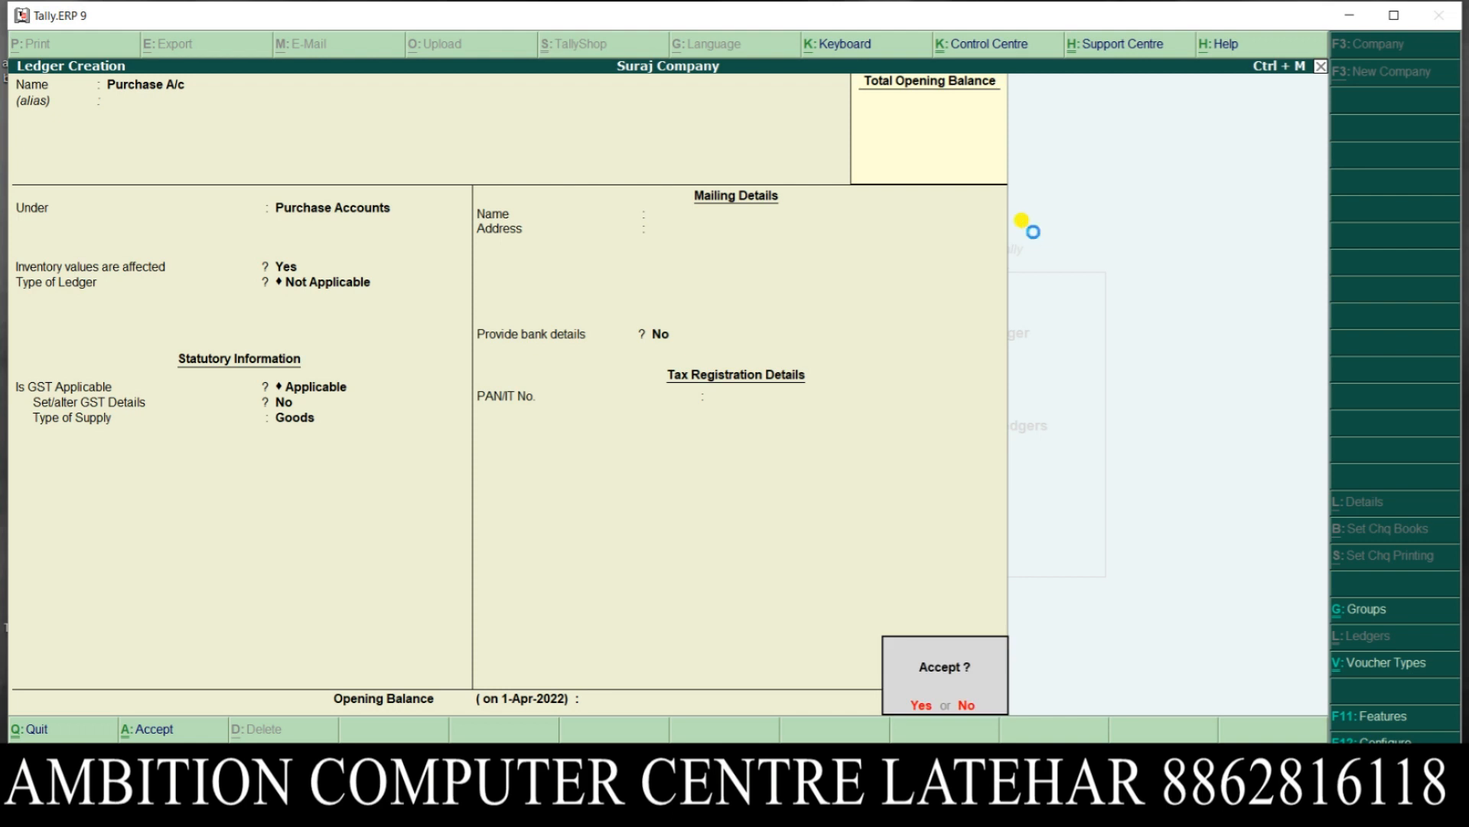
key("Return")
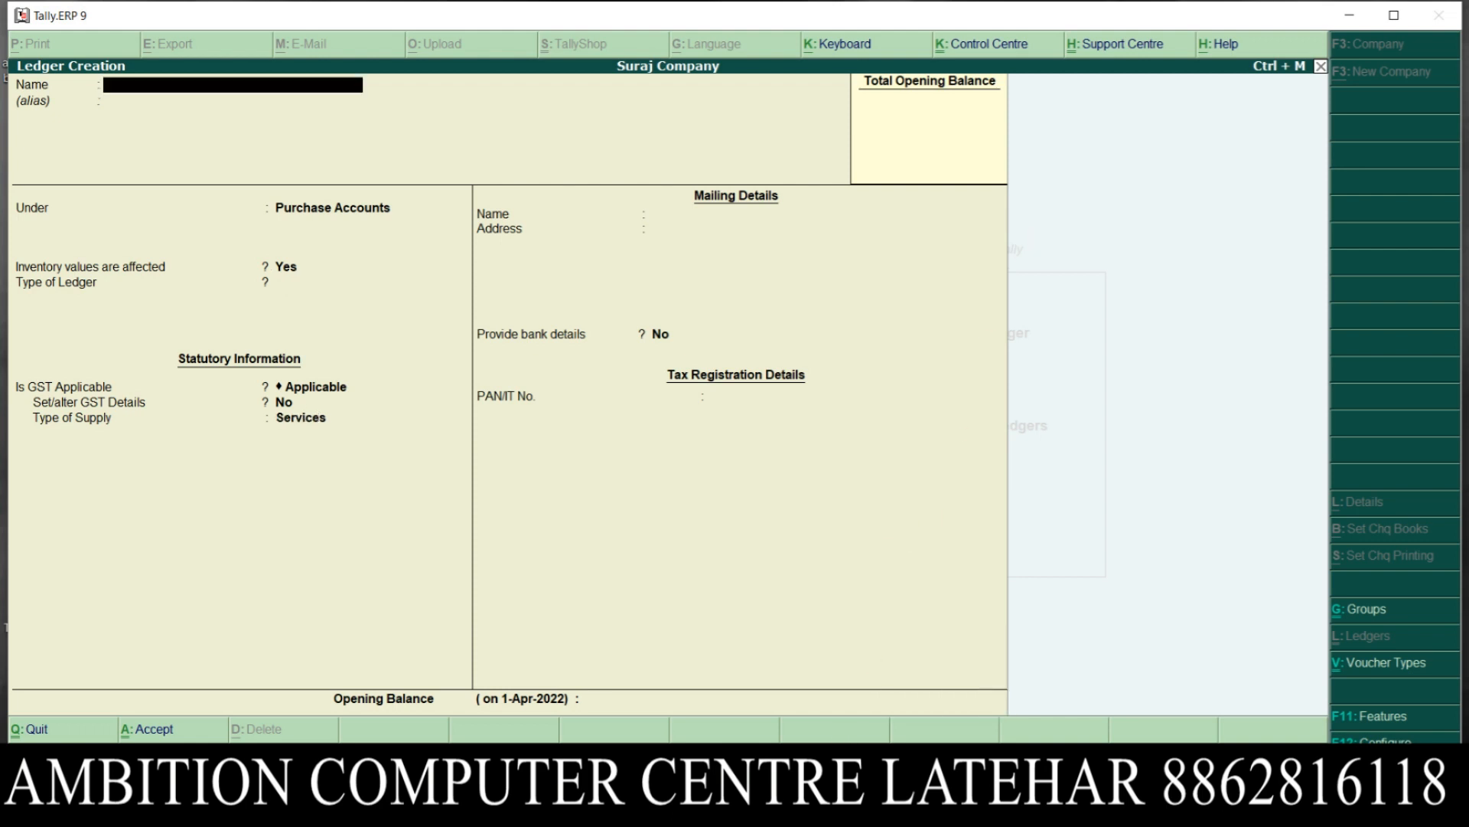
Step: Switch to the PowerPoint presentation and highlight the supplier name Ram Hardware in the purchase heading
left_click(820, 808)
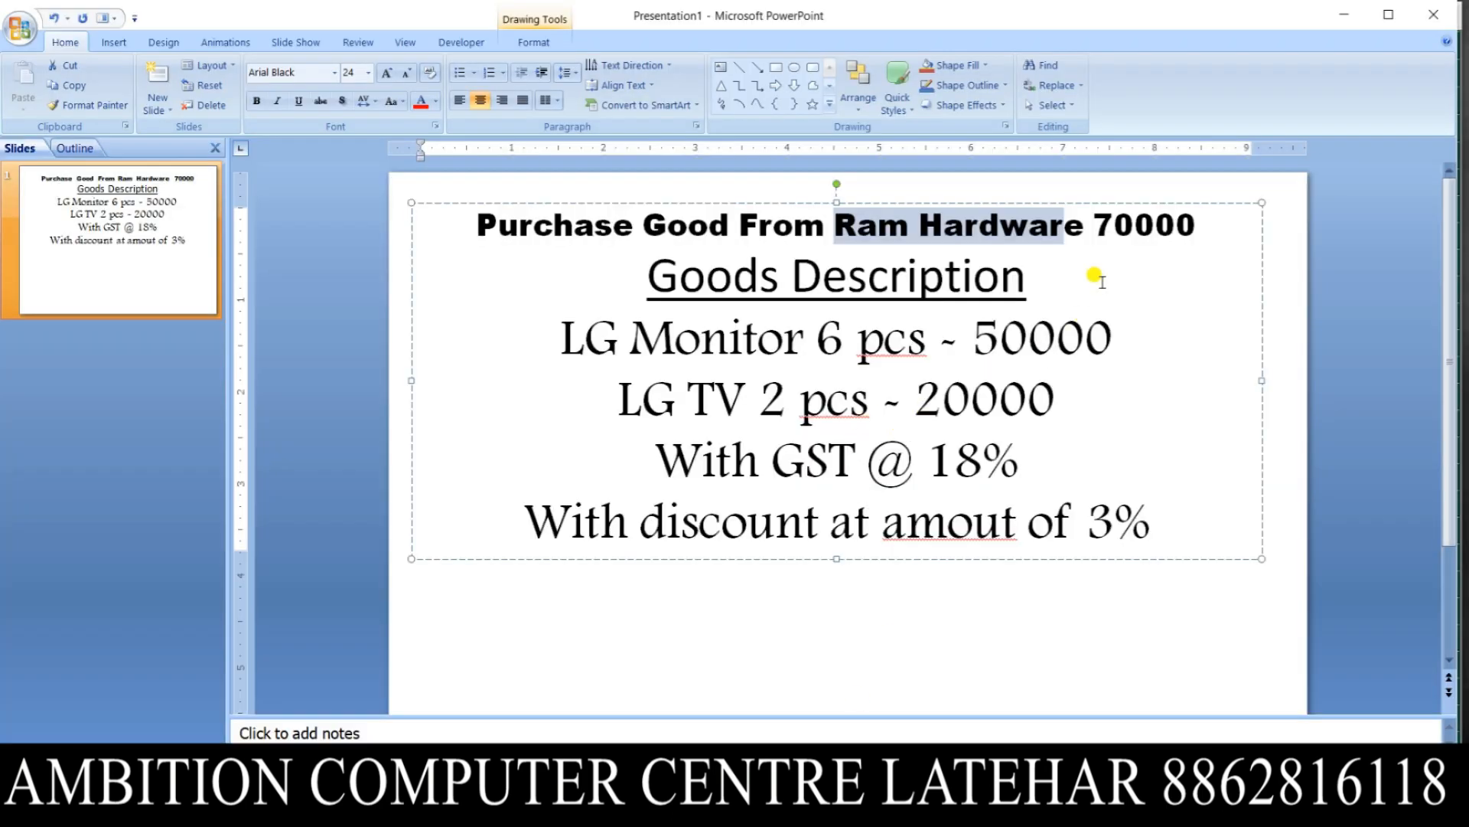
left_click(1100, 277)
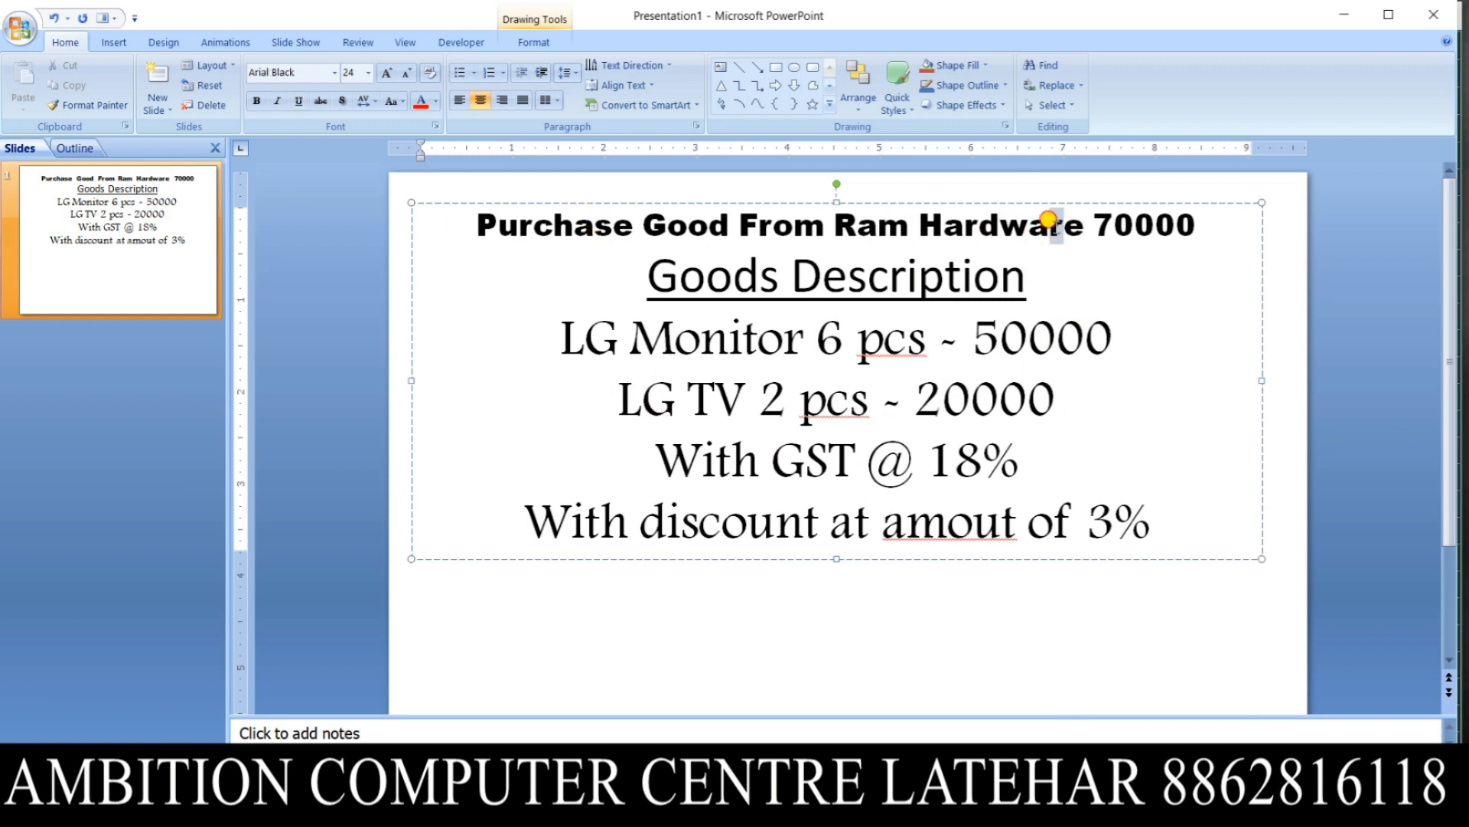
left_click_drag(1050, 224, 827, 220)
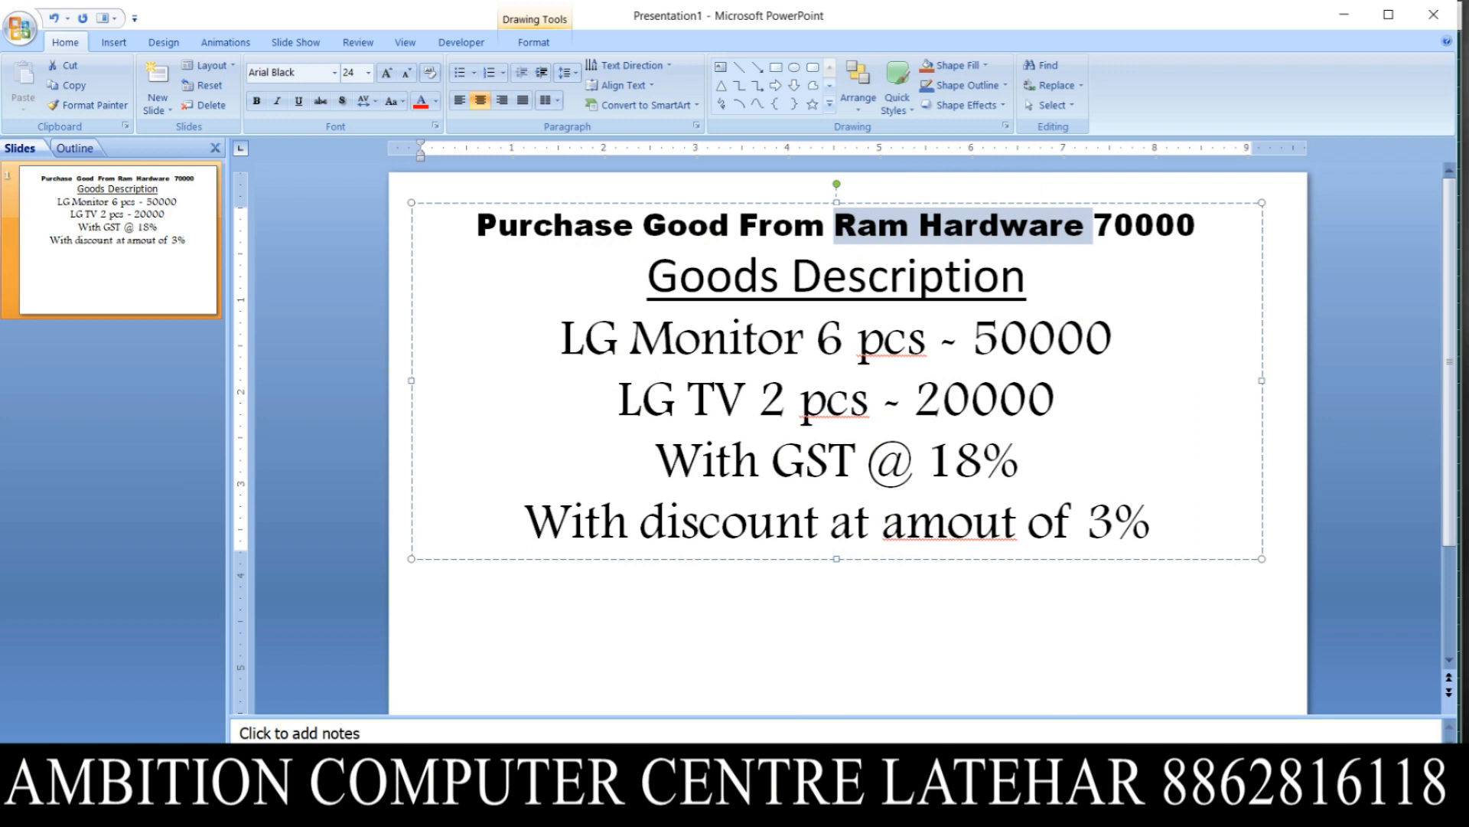
Step: Switch to Tally.ERP 9 and start a ledger named Ram Hardware A/c under Sundry Creditors without bill-by-bill balances
left_click(813, 809)
type("Ram Hardware A/c")
key("Return")
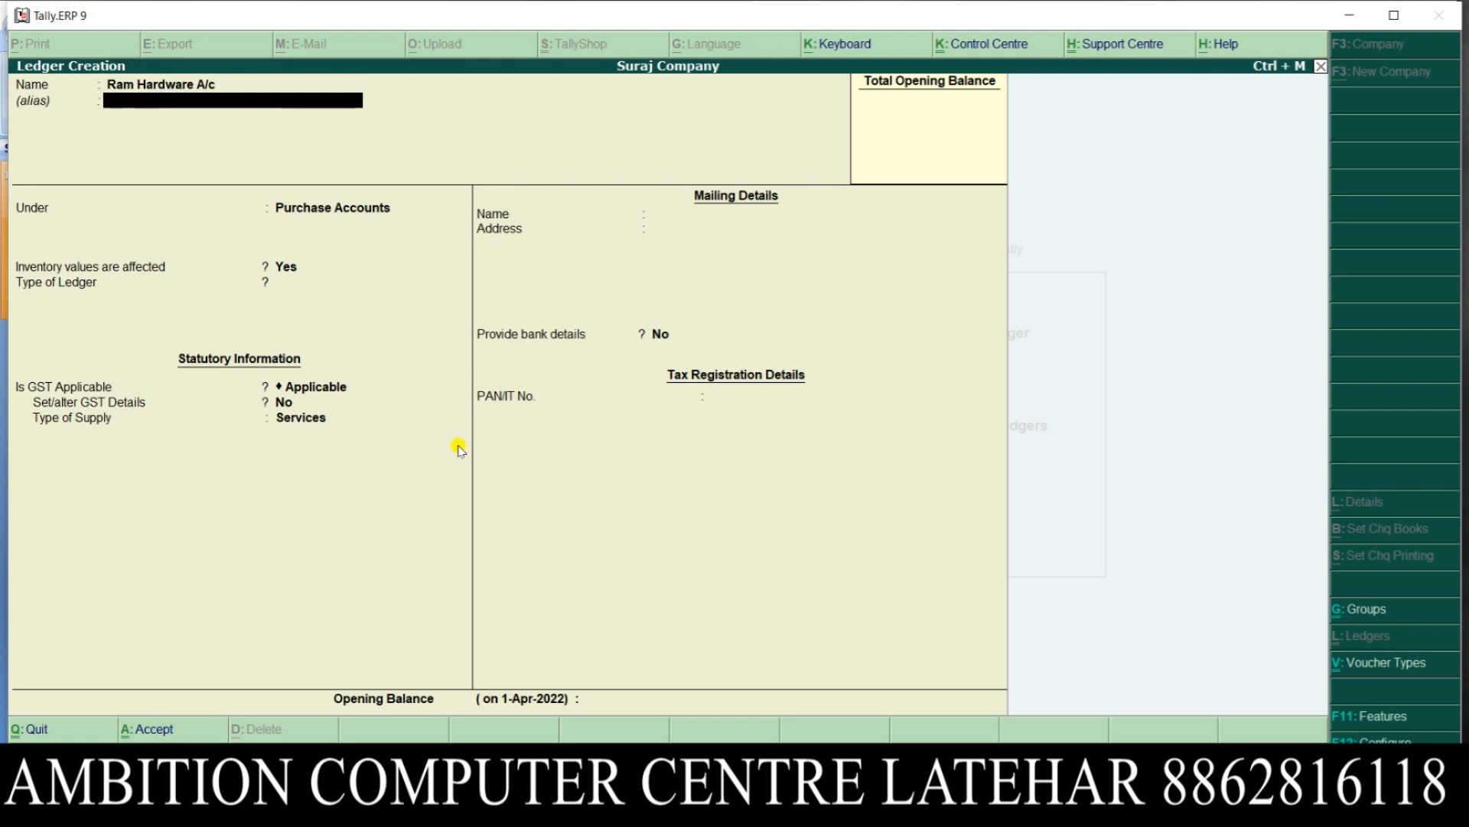
key("Return")
type("Su")
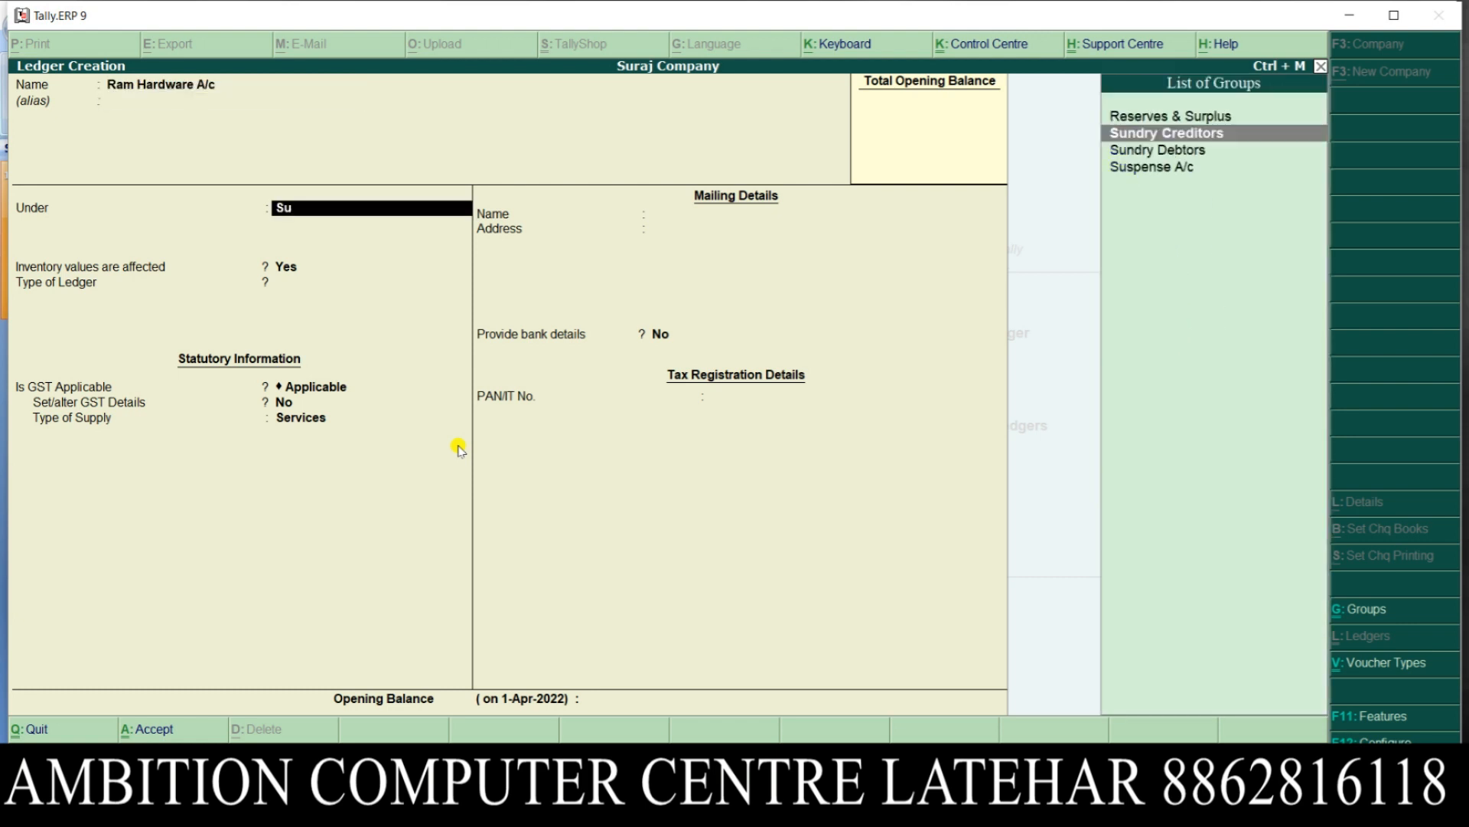
key("Return")
key("Return")
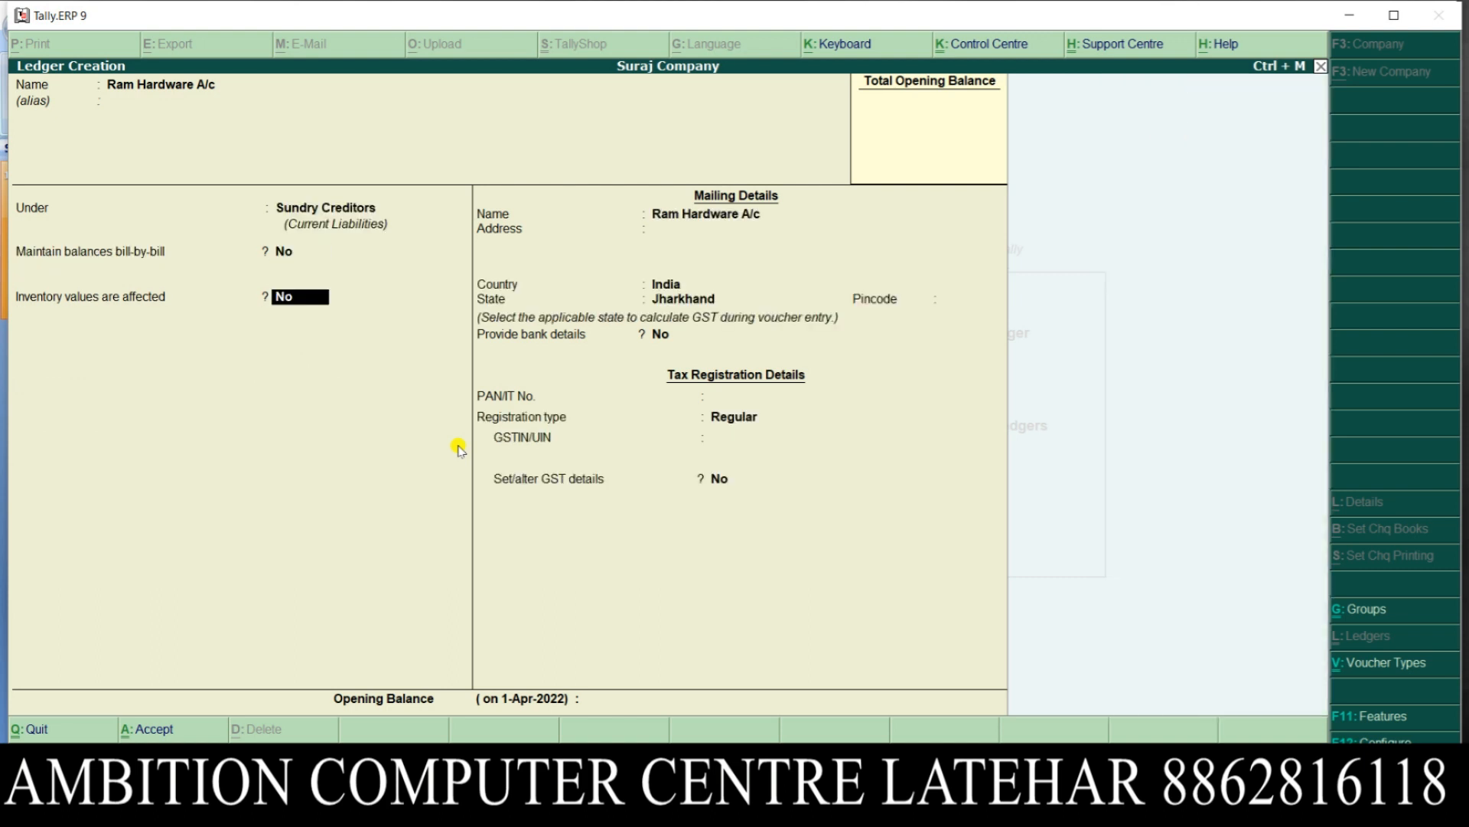
Step: Keep the supplier's country India, state Jharkhand and registration type Regular, and save the ledger
key("Return")
key("Return")
key("Return")
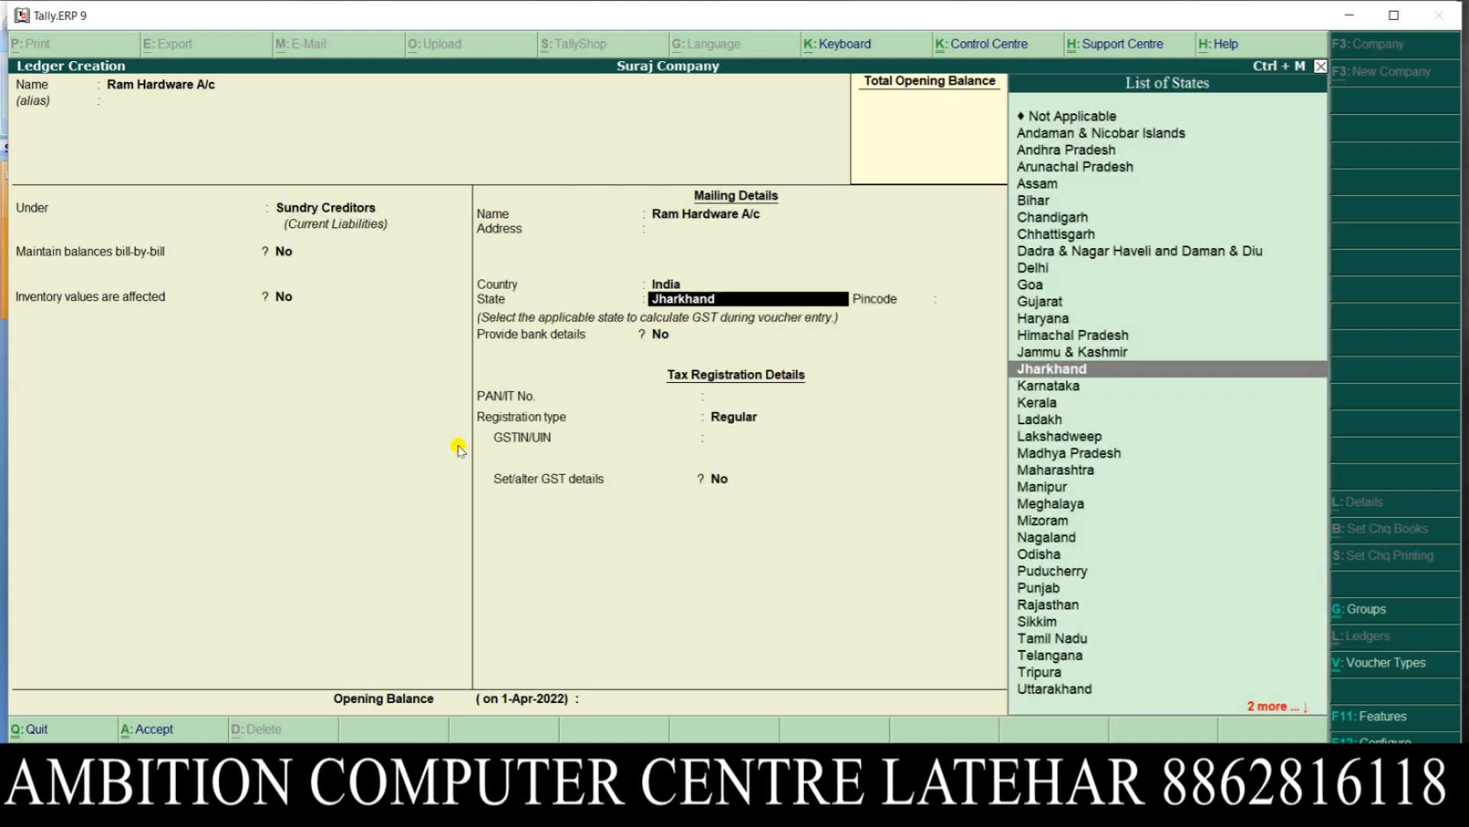
key("Return")
key("Return")
key("Return")
key("Return")
key("Return")
key("Return")
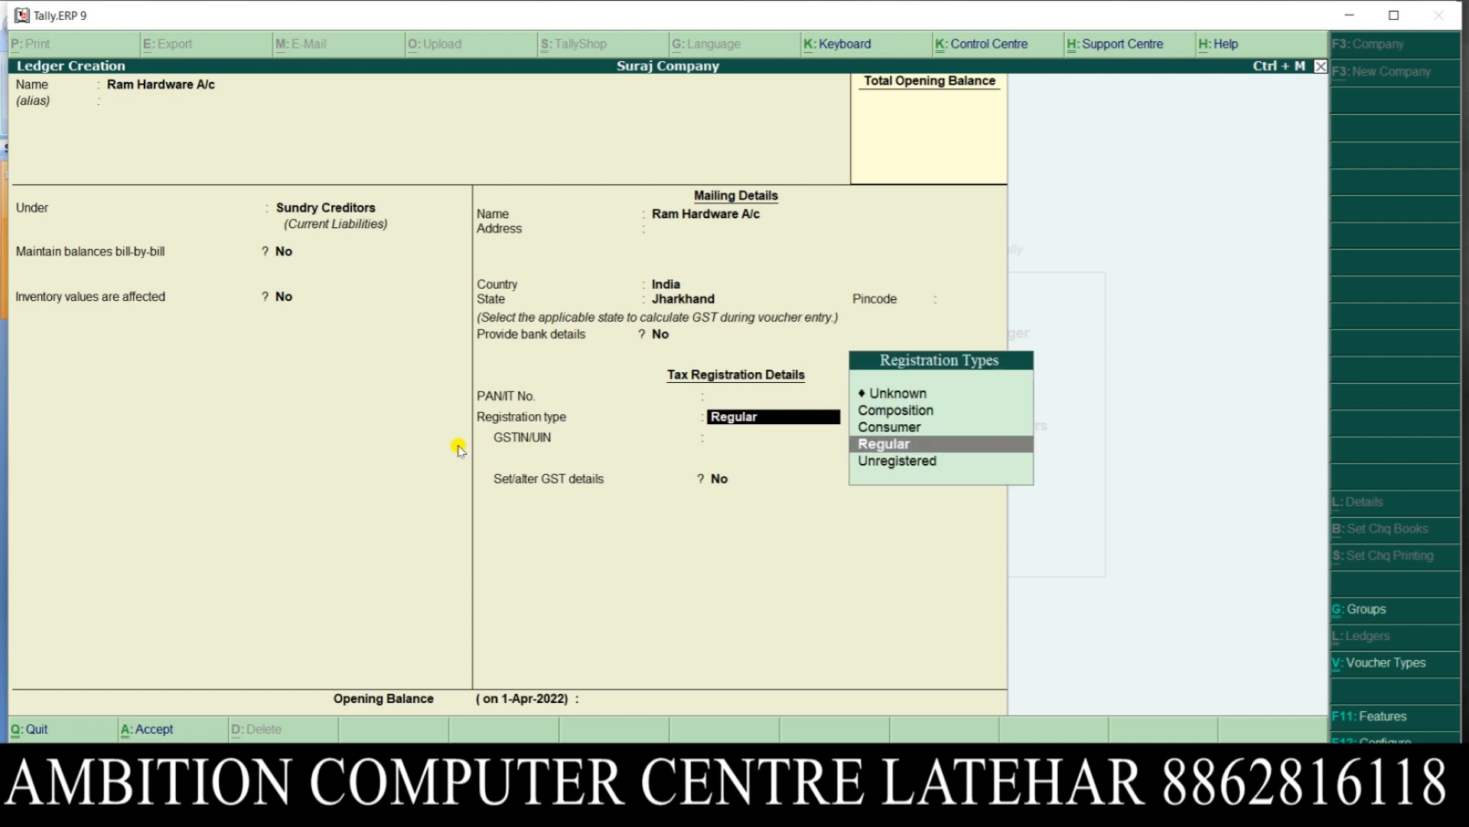
key("Return")
key("Return")
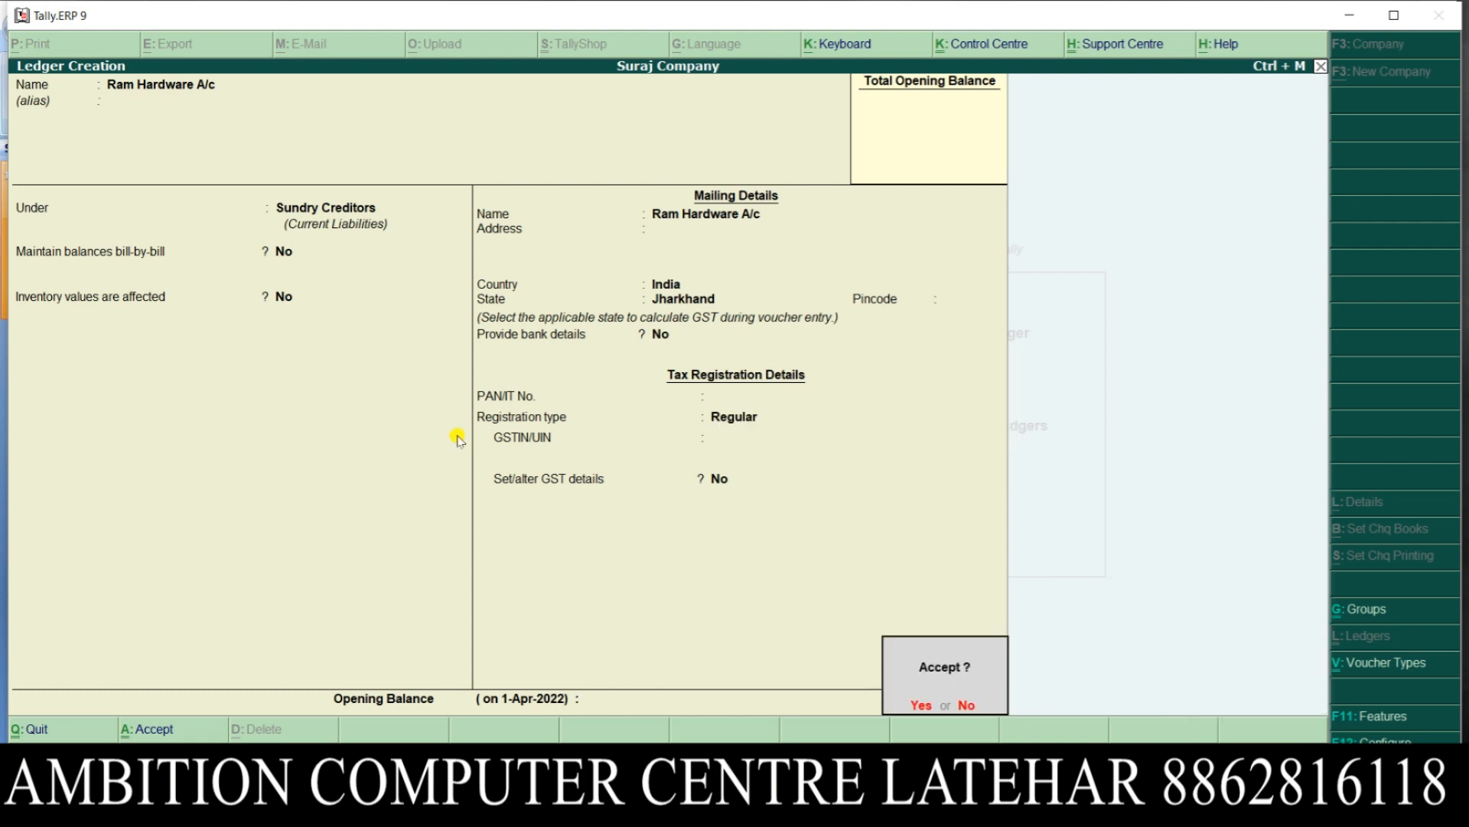
key("Return")
Step: Switch to the PowerPoint presentation and examine the goods lines and the GST rate, highlighting each in turn
key("alt+Tab")
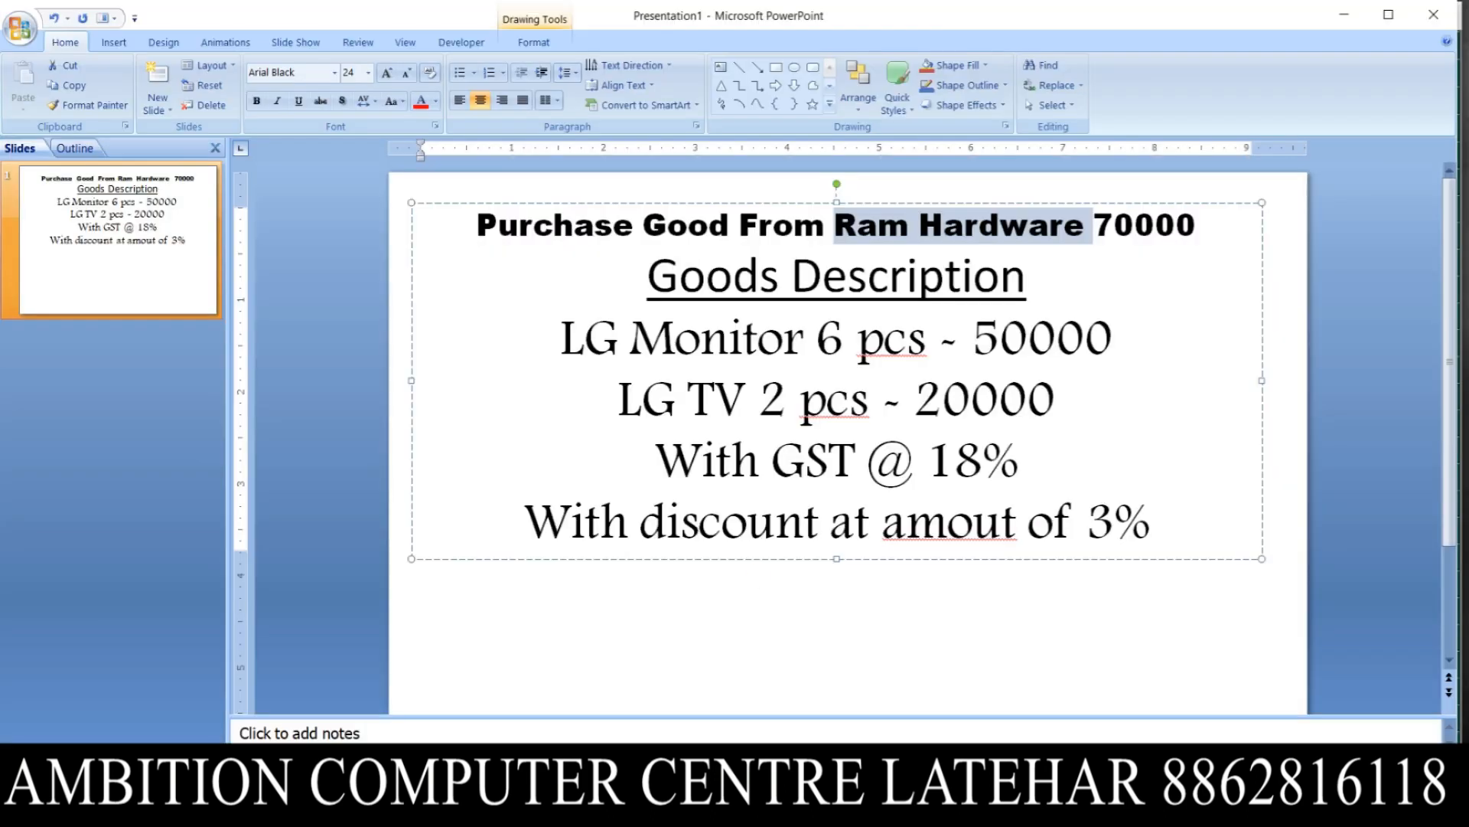
mouse_move(560, 310)
left_mouse_down()
mouse_move(613, 386)
mouse_move(741, 449)
mouse_move(872, 470)
left_mouse_up()
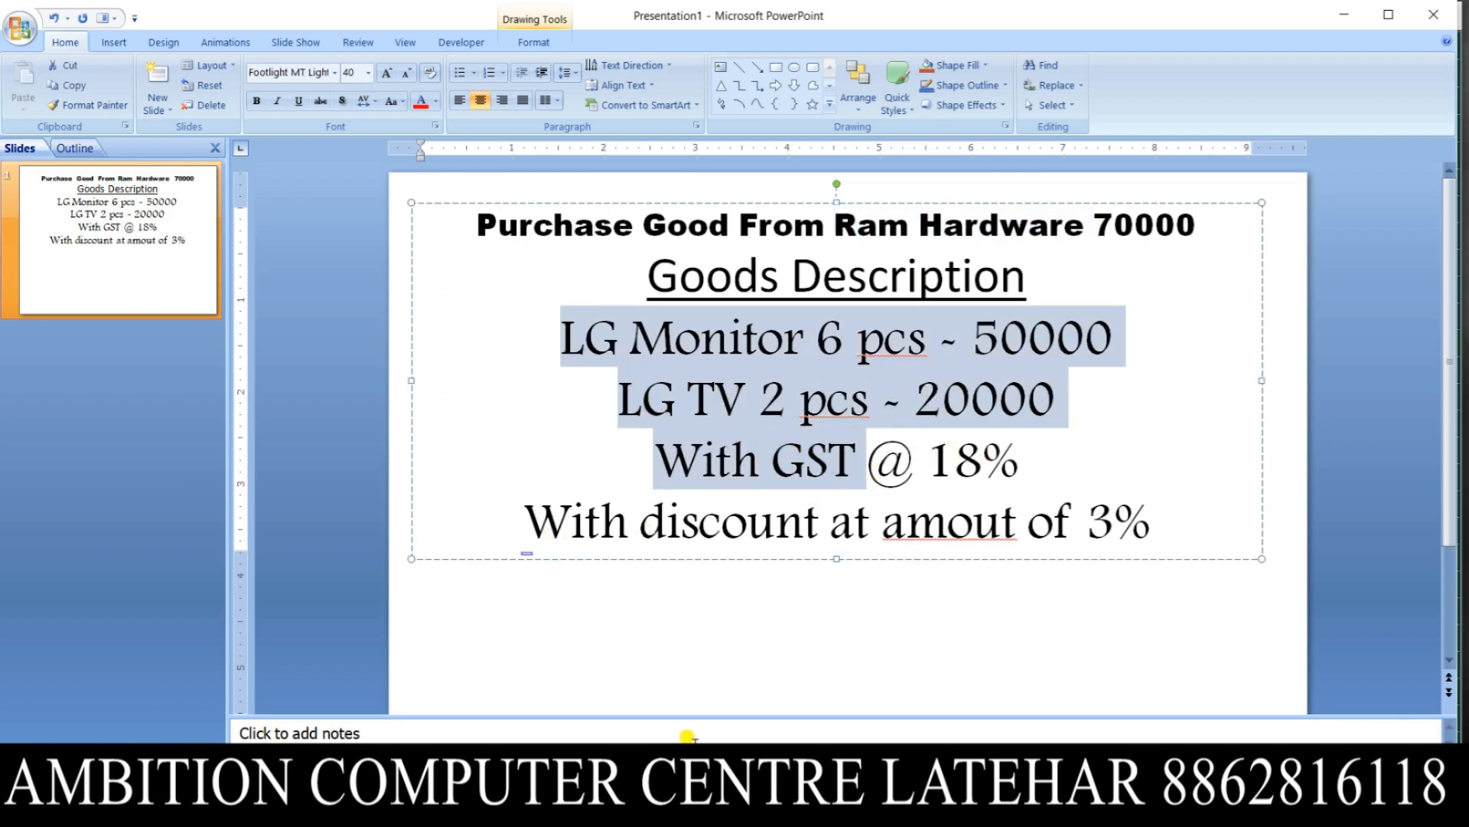
left_click(840, 459)
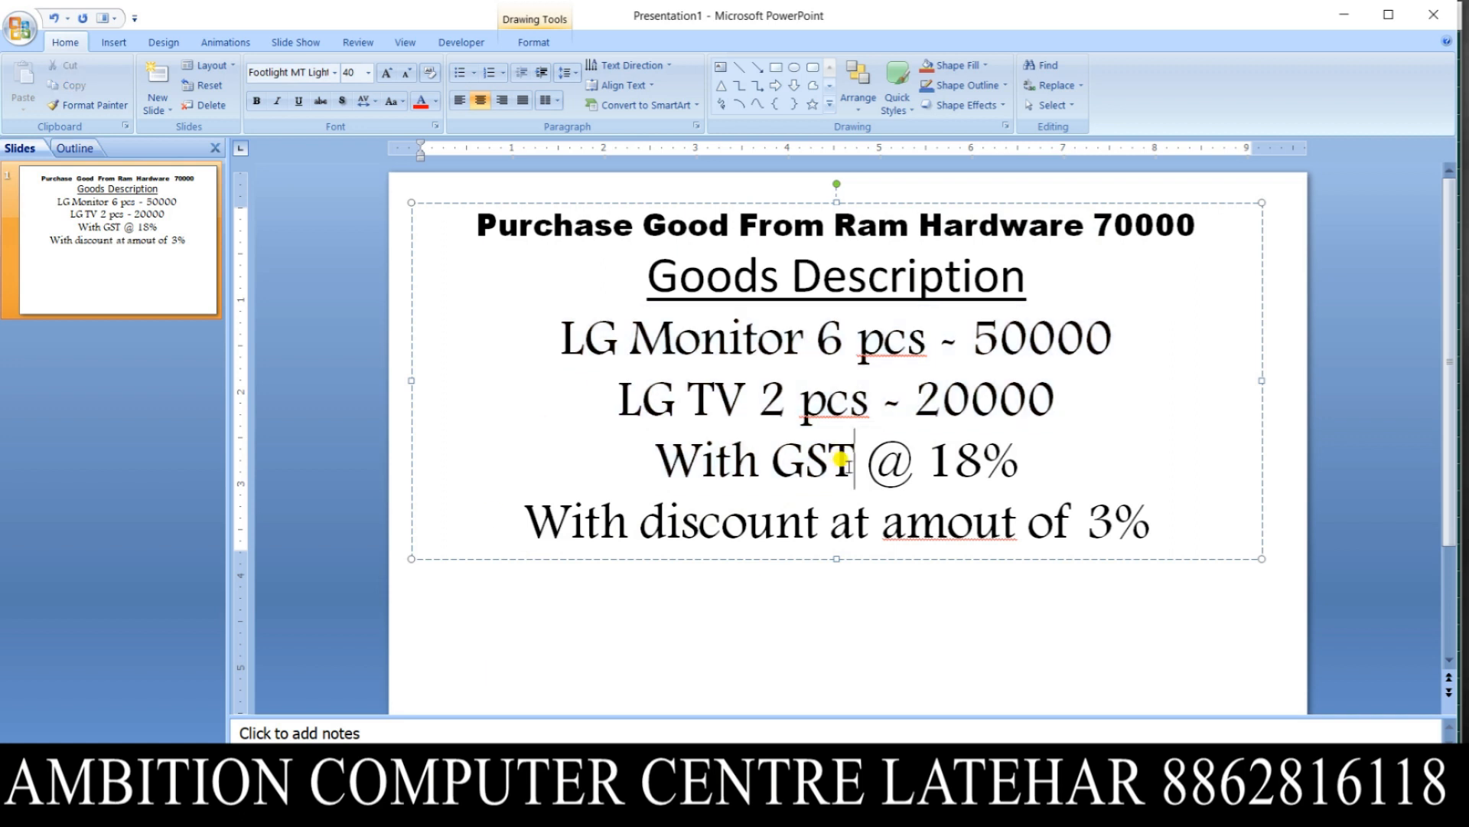
left_click_drag(840, 458, 786, 463)
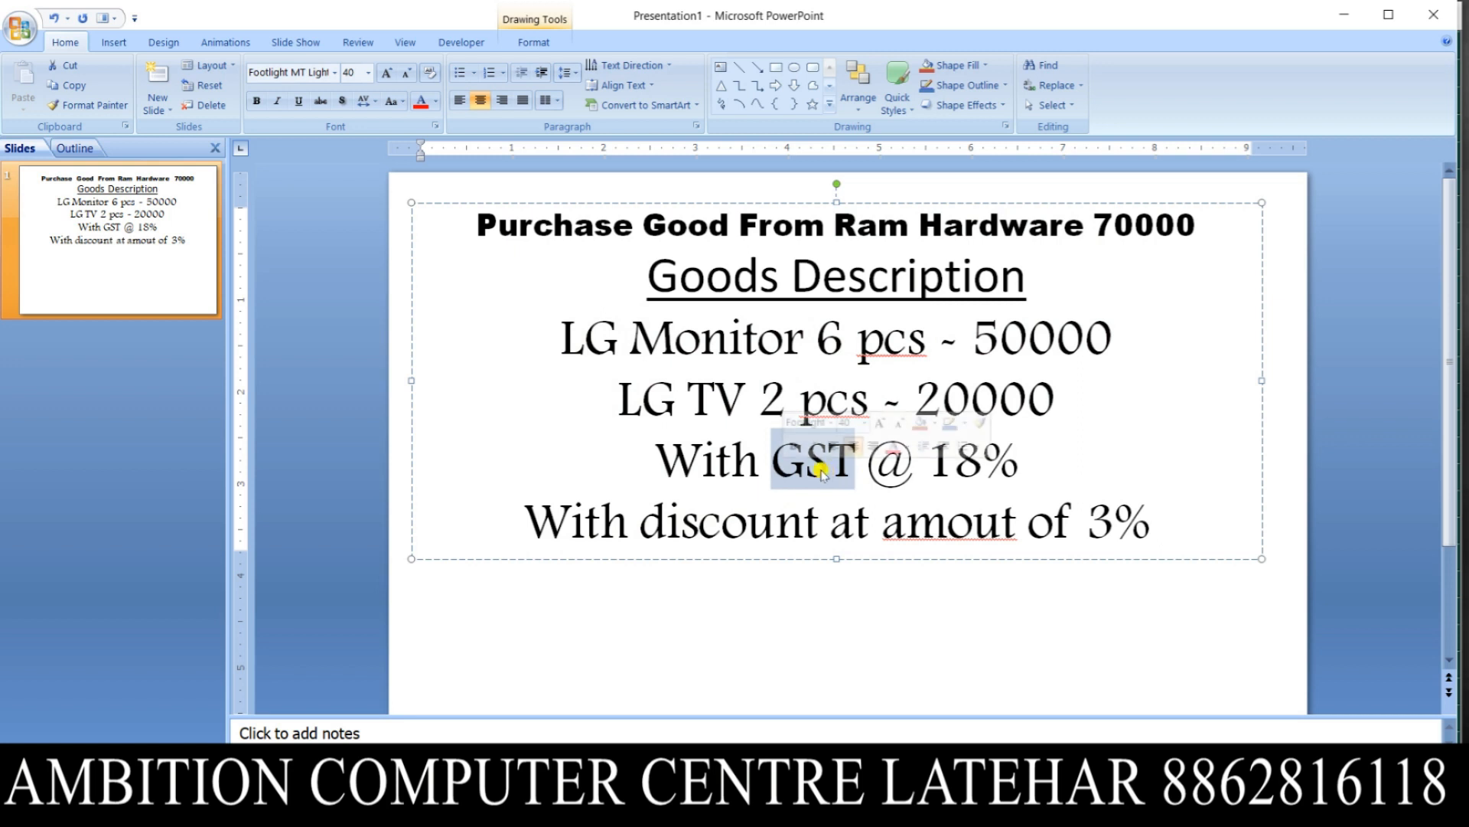
left_click_drag(988, 459, 934, 465)
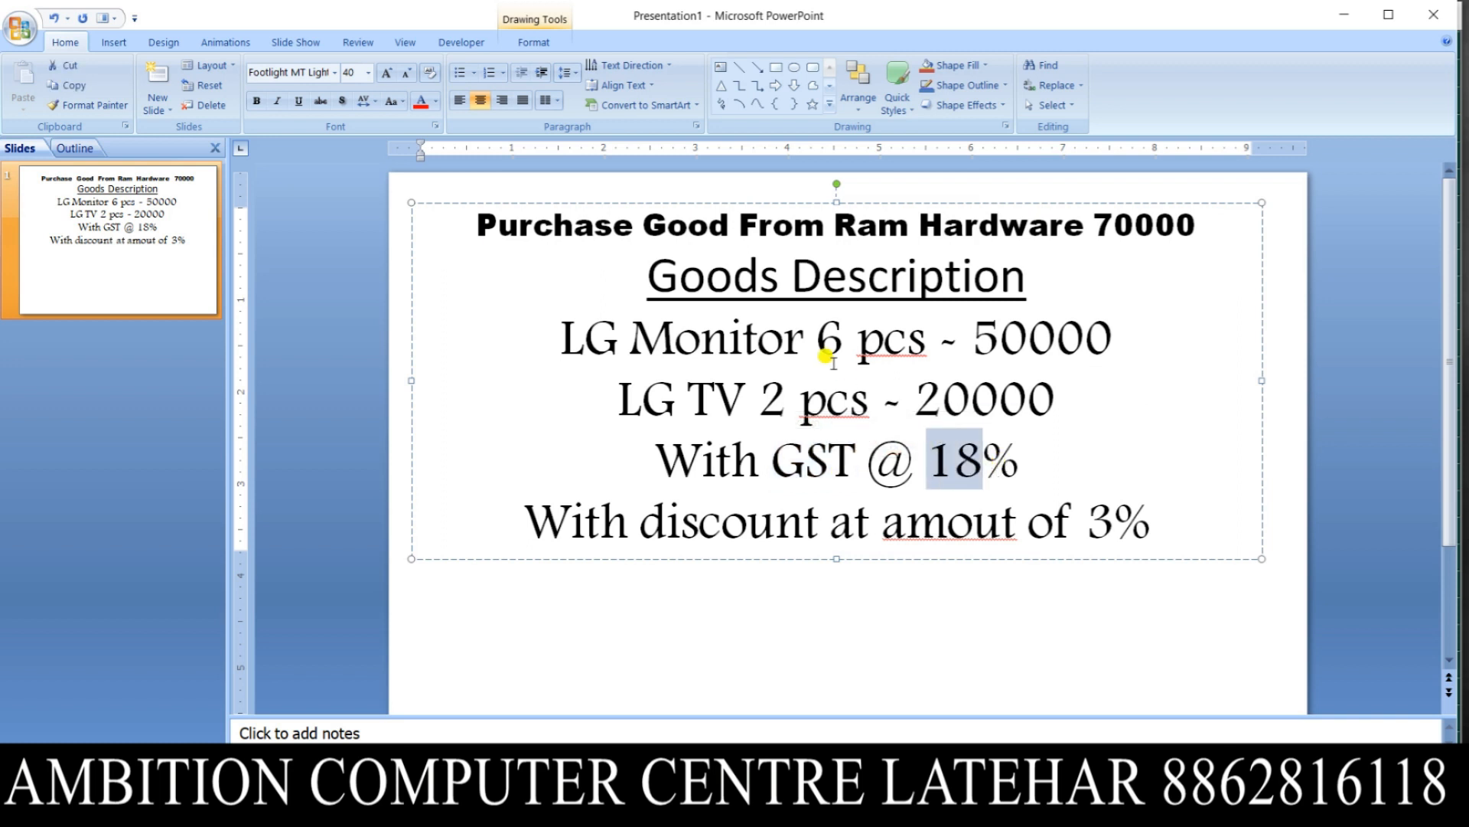
left_click_drag(814, 342, 812, 378)
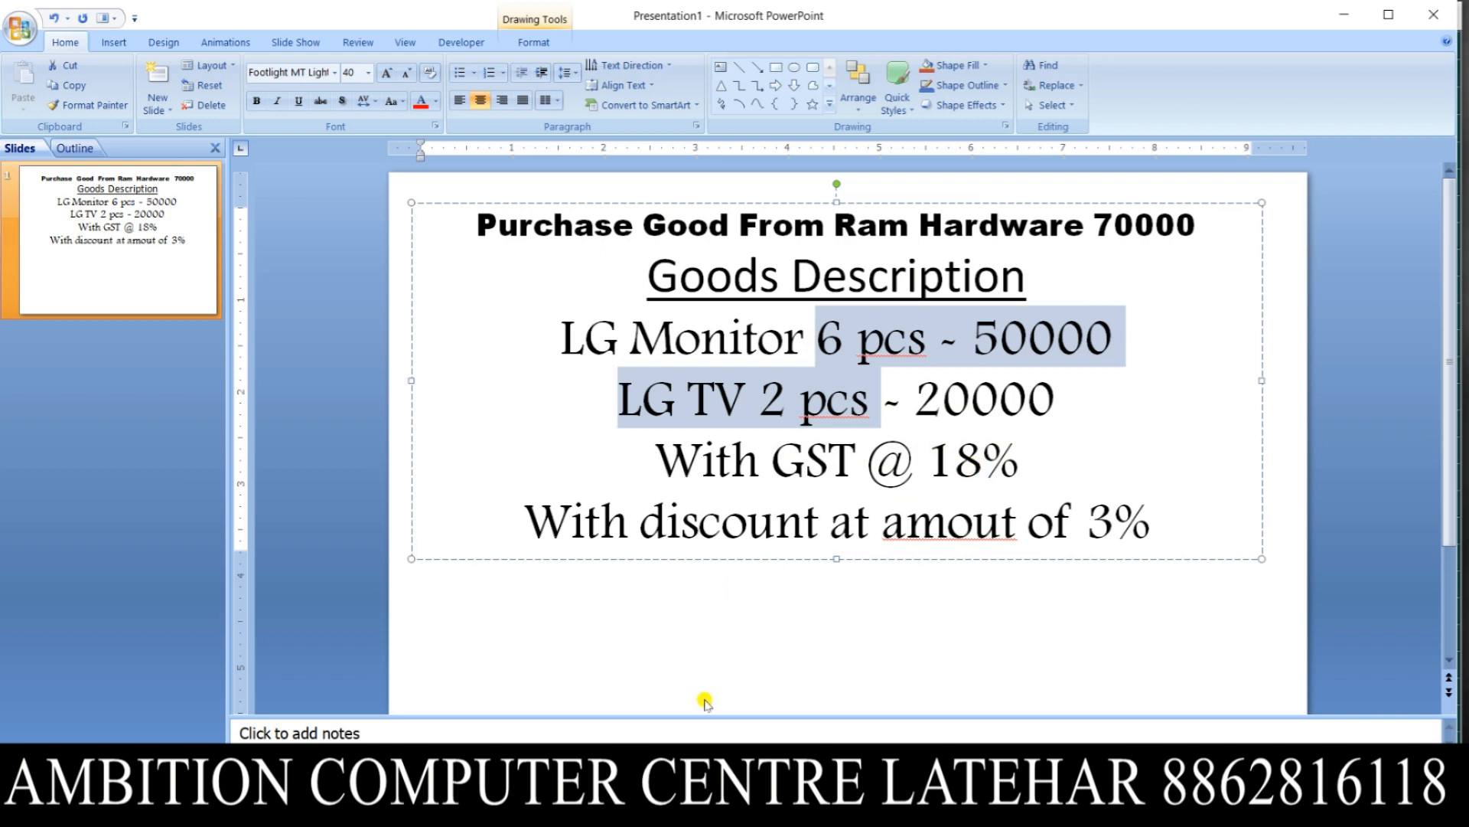
Step: Switch back to Tally.ERP 9 and start a ledger named CGST @ 9% under Duties & Taxes
mouse_move(780, 809)
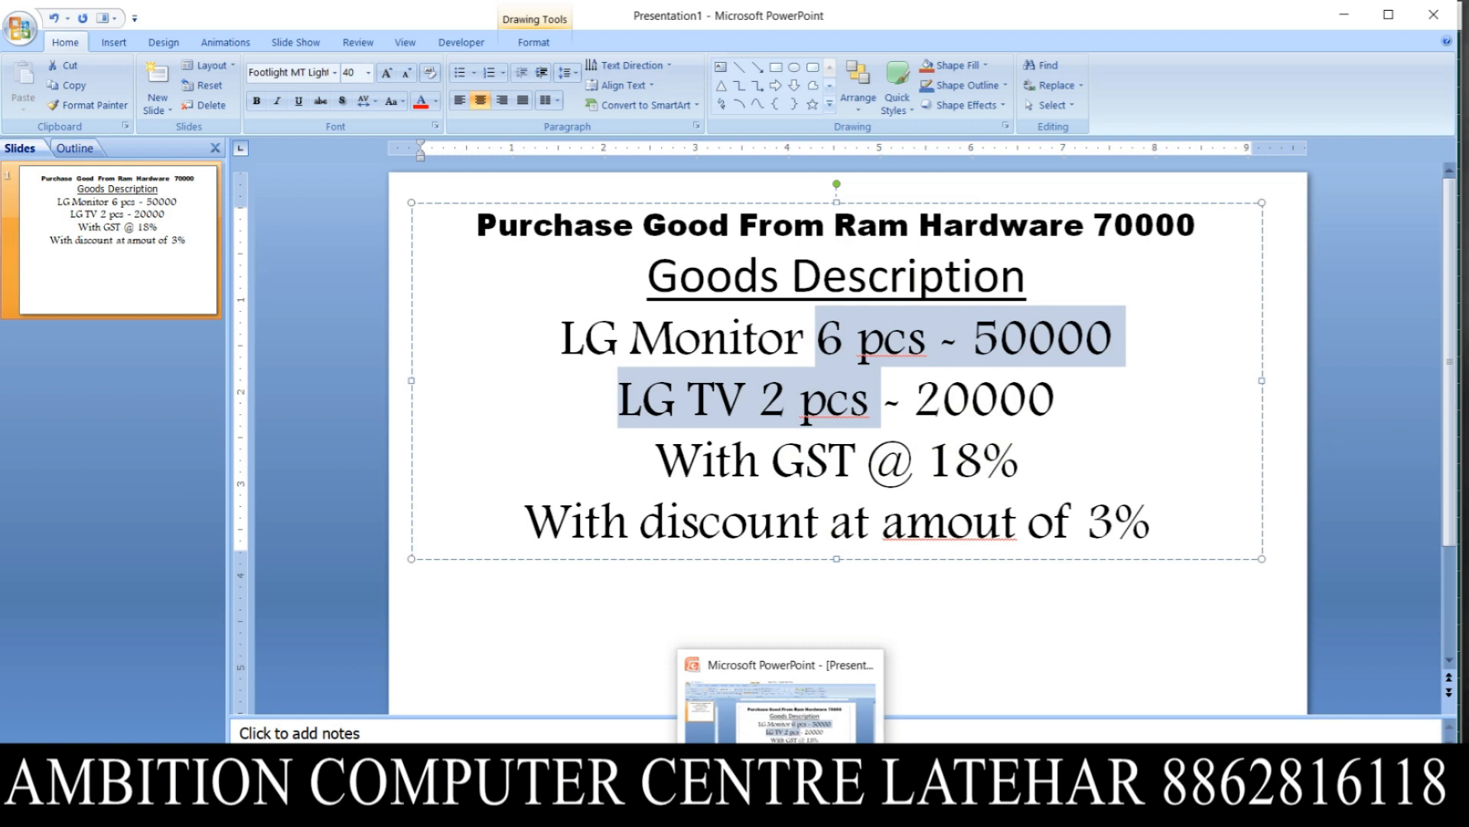
left_click(743, 809)
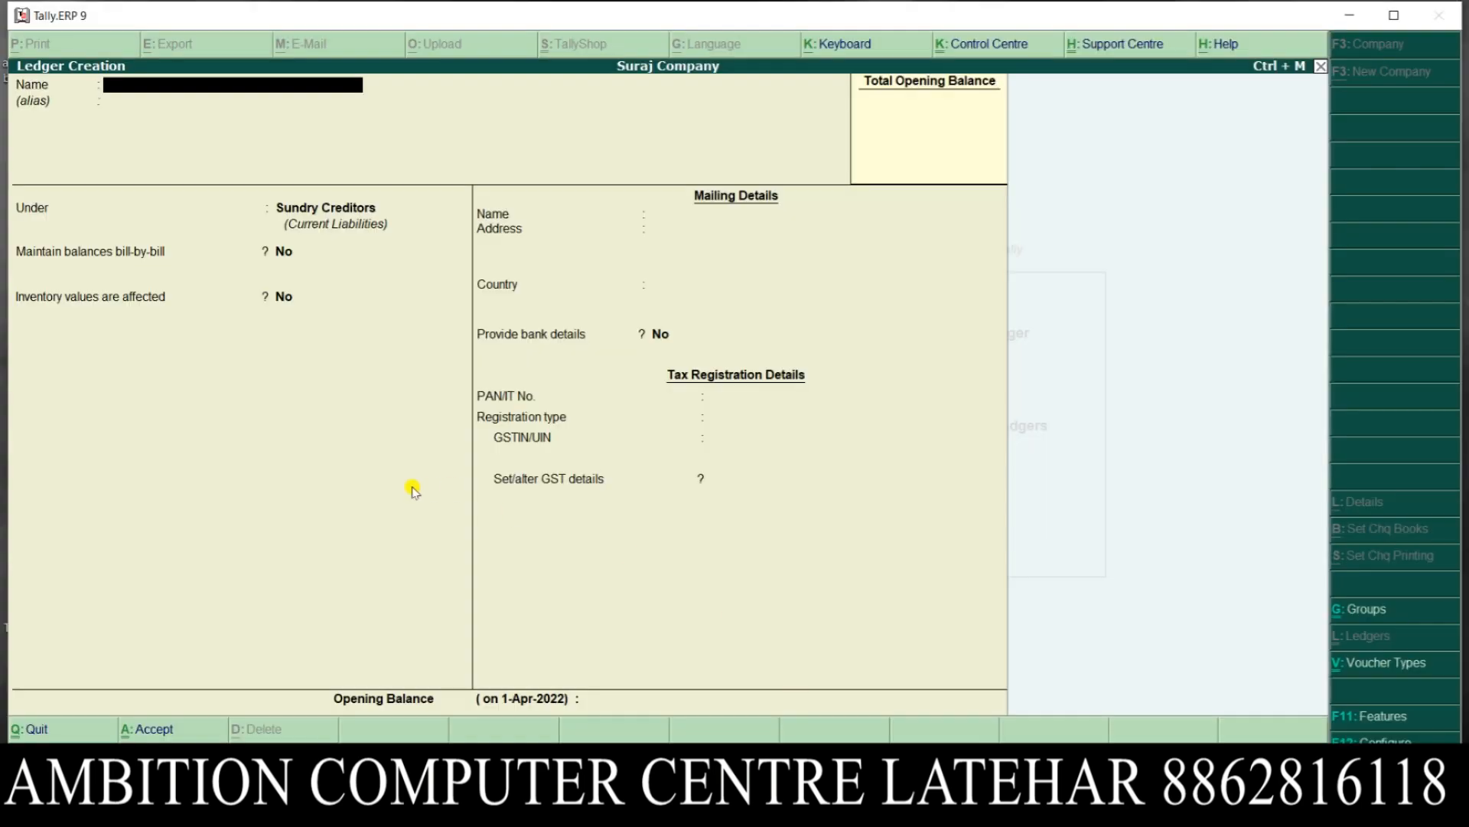
type("CGST @ 9%")
key("Return")
key("Return")
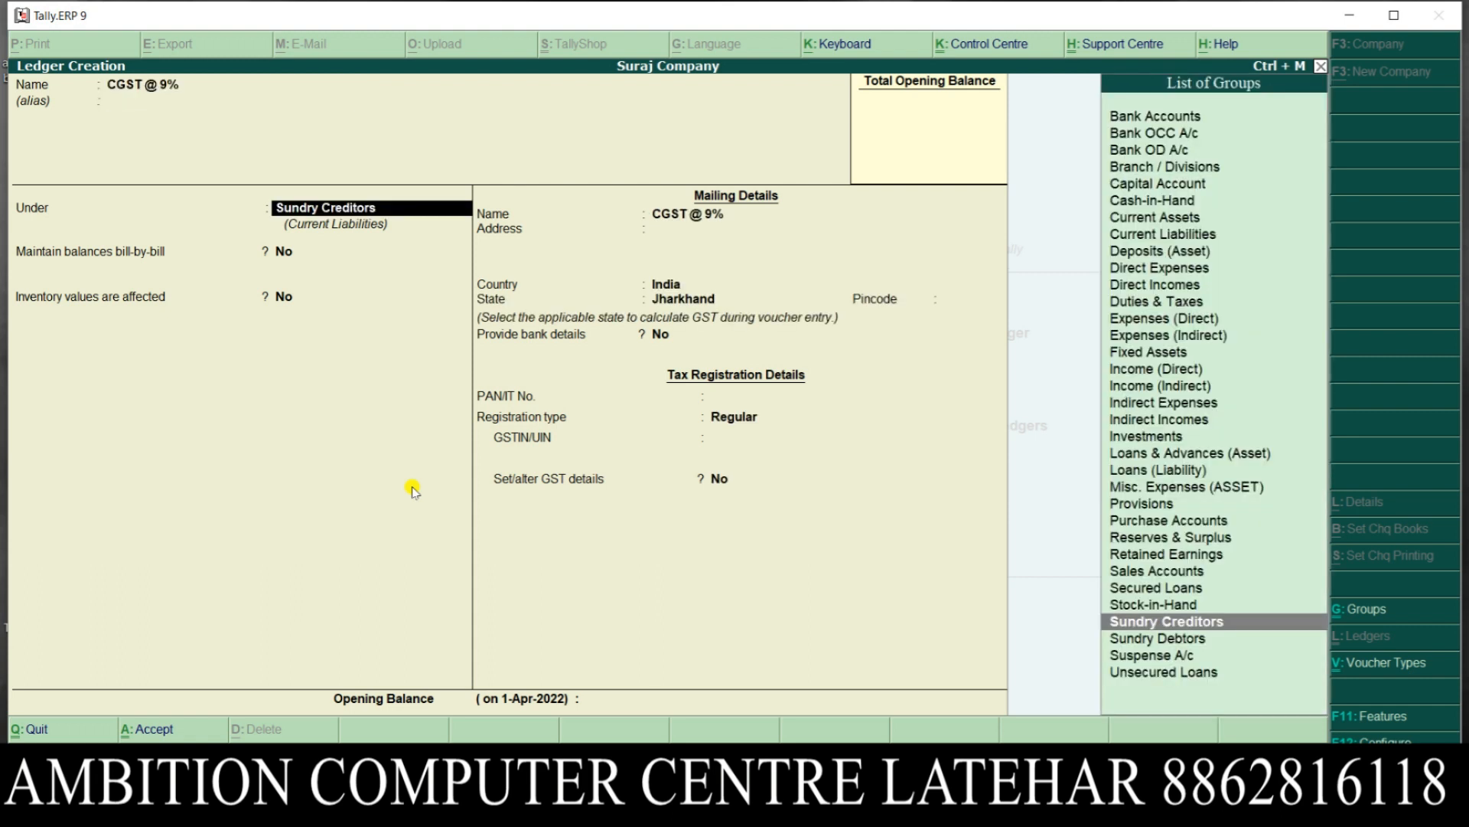
type("D")
key("Down")
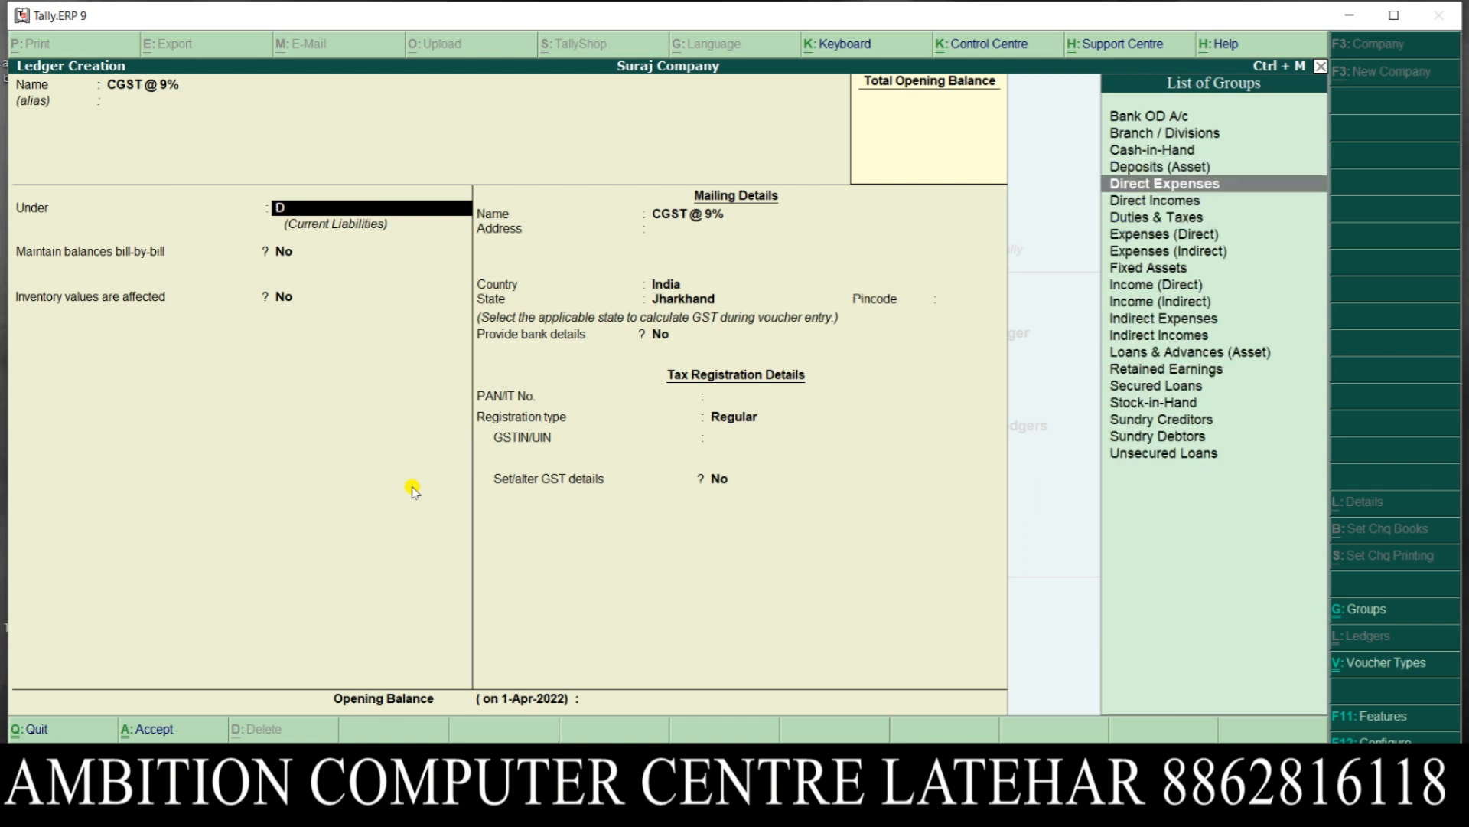
key("Down")
key("Down")
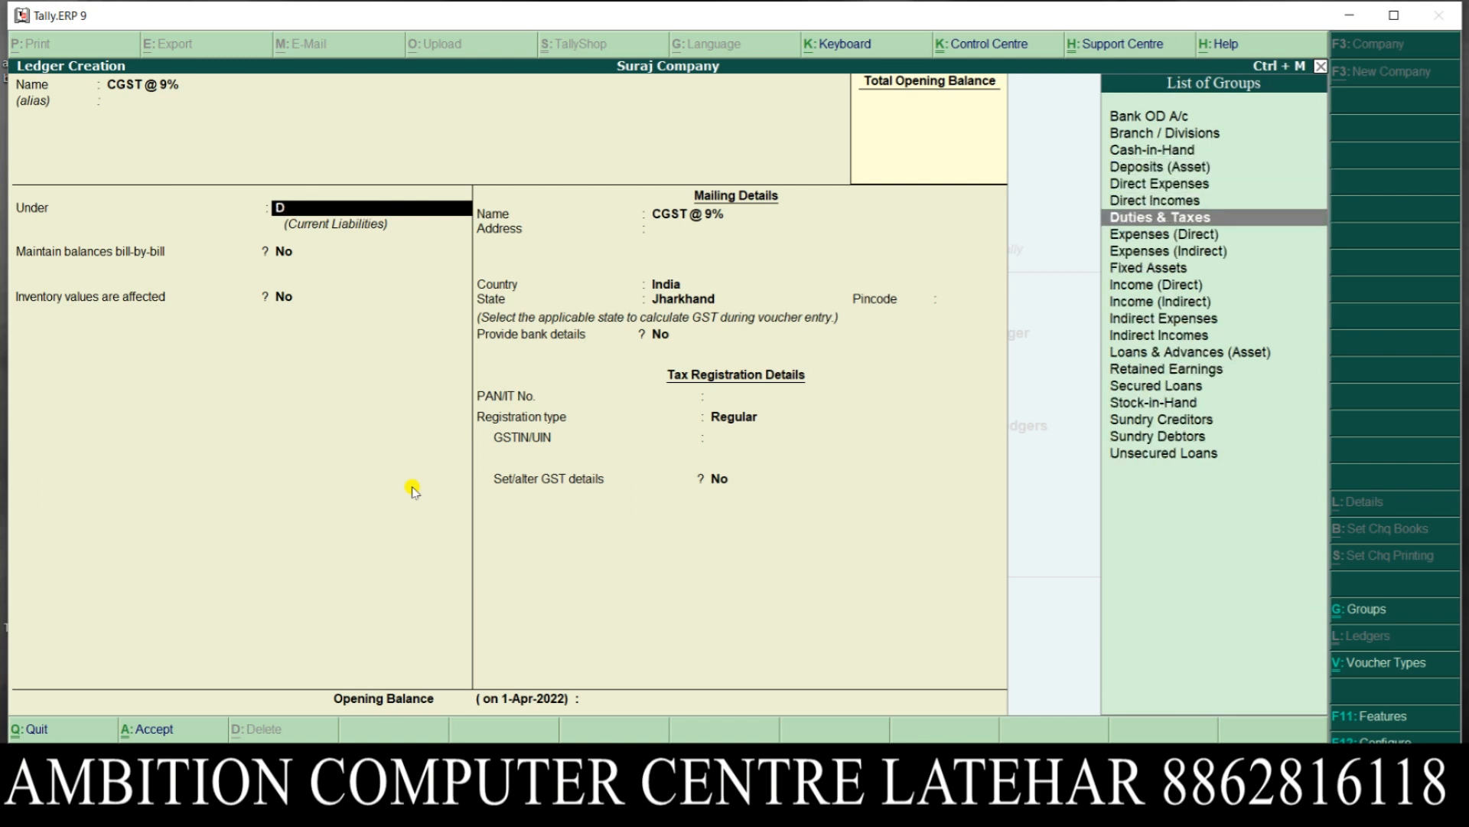
key("Return")
Step: Set the CGST ledger's duty type to GST, tax type to Central Tax and percentage to 9%, and save it
key("Up")
key("Return")
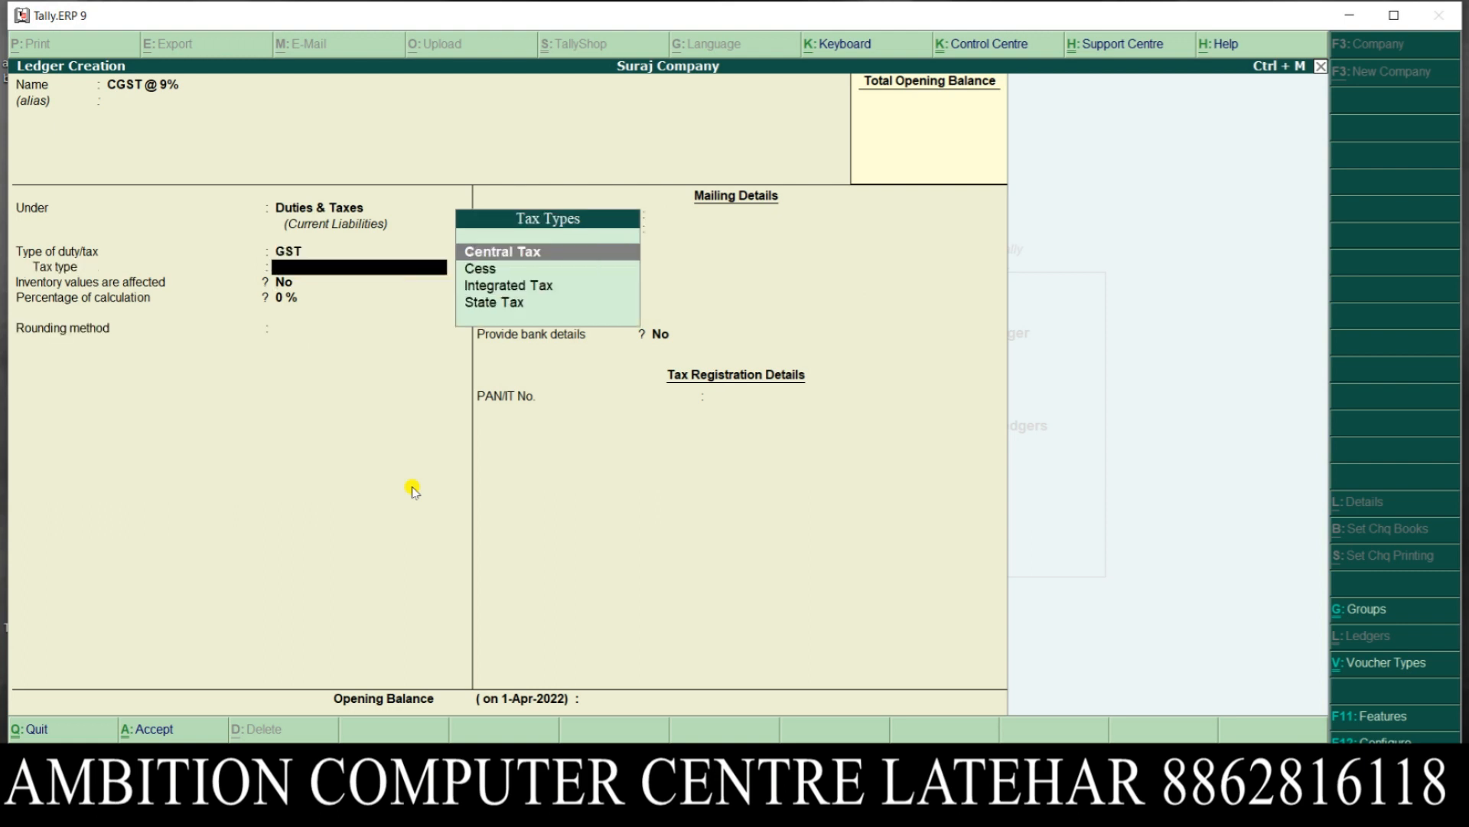
key("Return")
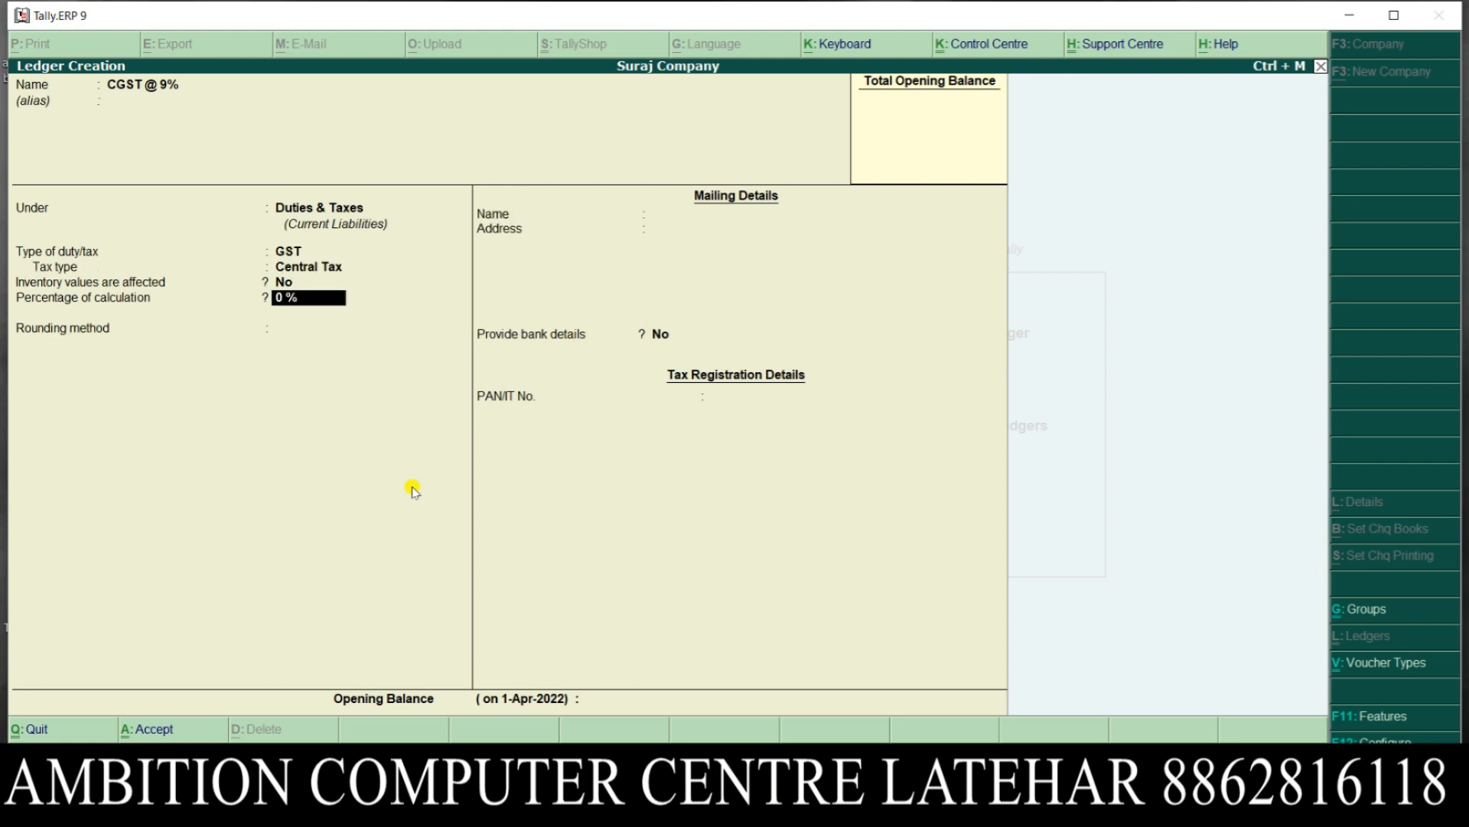
type("9")
key("Return")
key("Return")
key("Return")
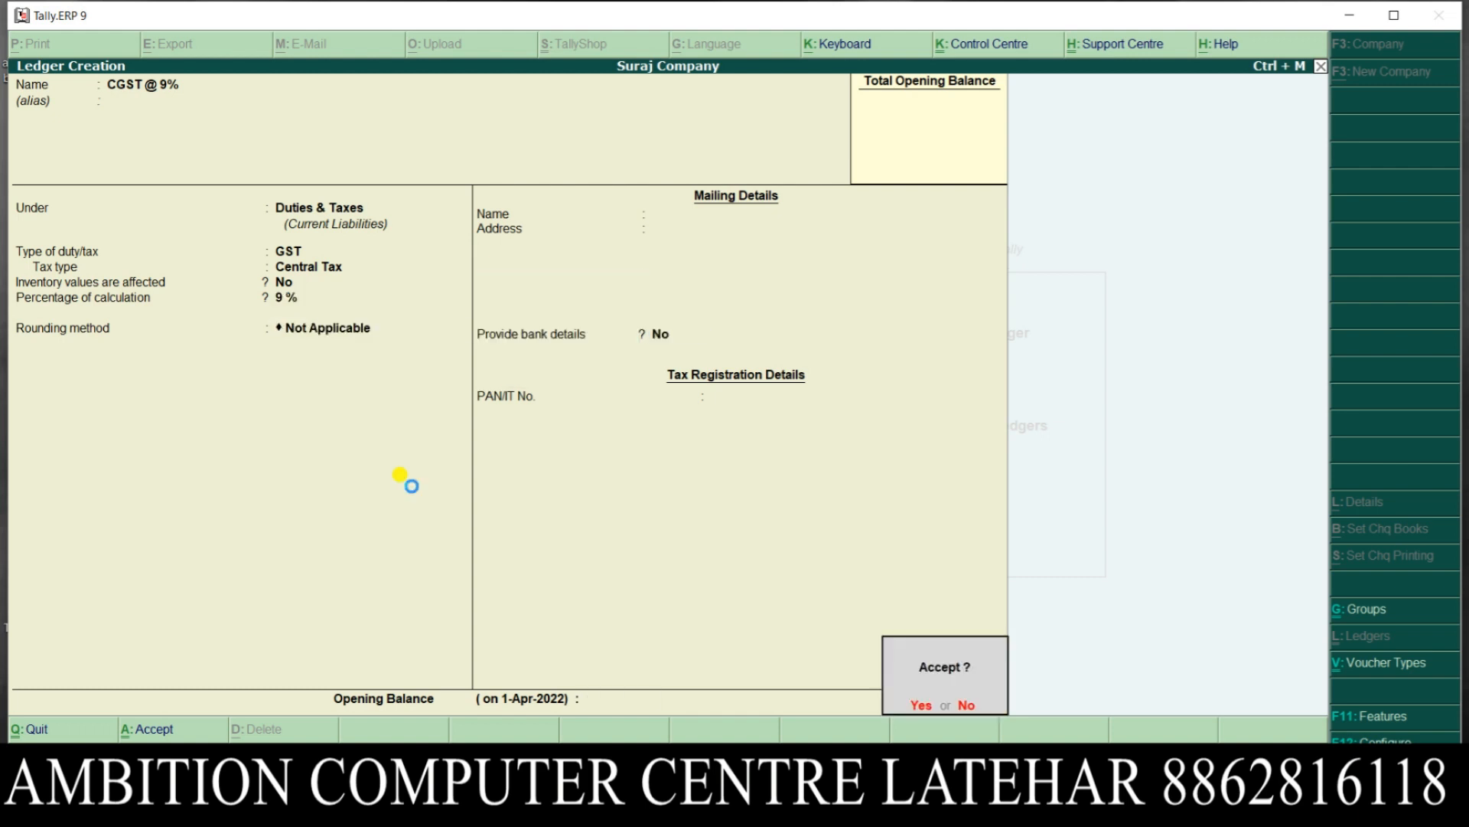
key("Return")
Step: Start a ledger named SGST @9%, keeping it under Duties & Taxes
type("SGST ")
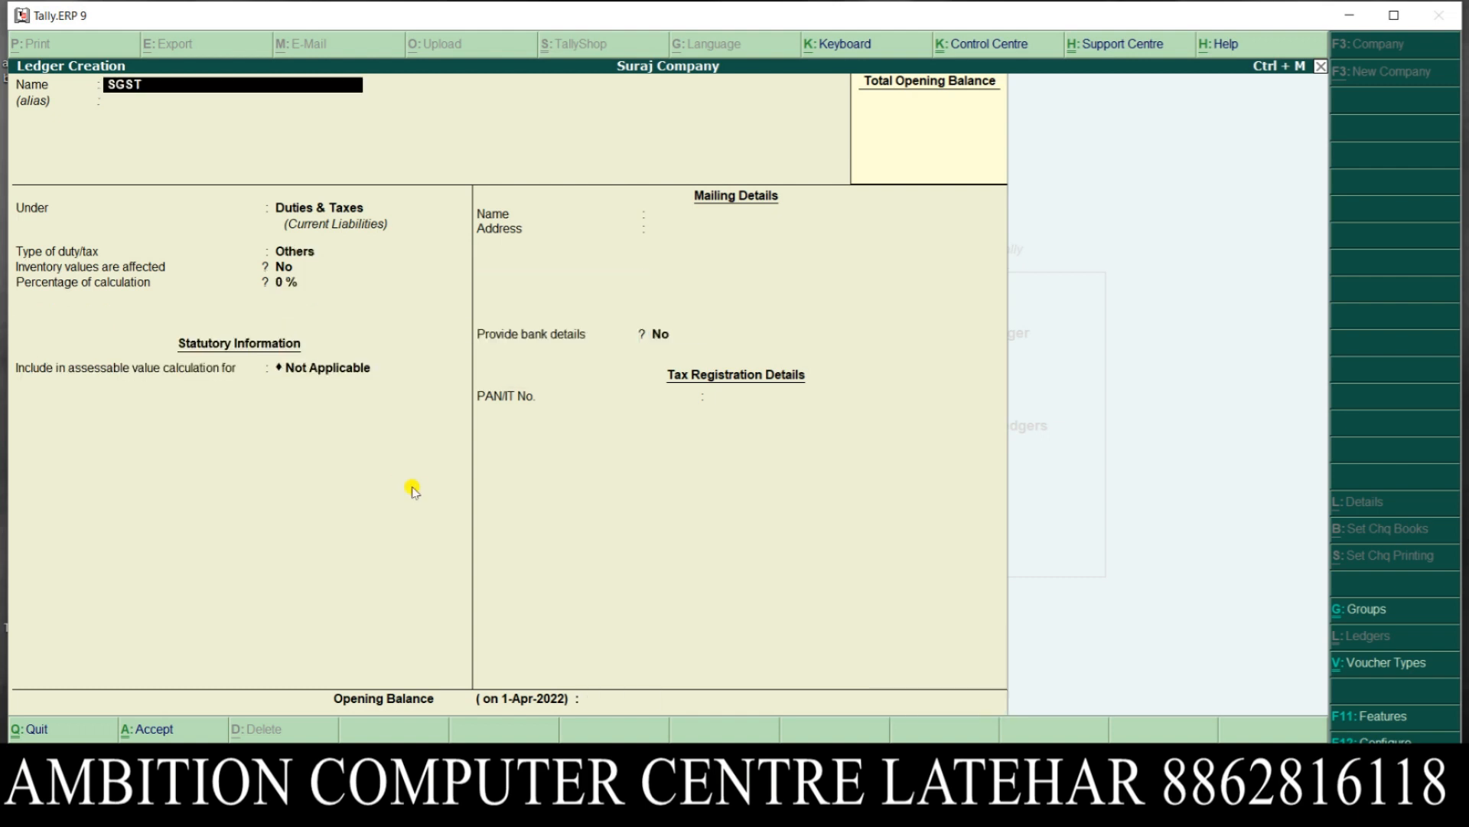
type("@9%")
key("Return")
key("Return")
key("Return")
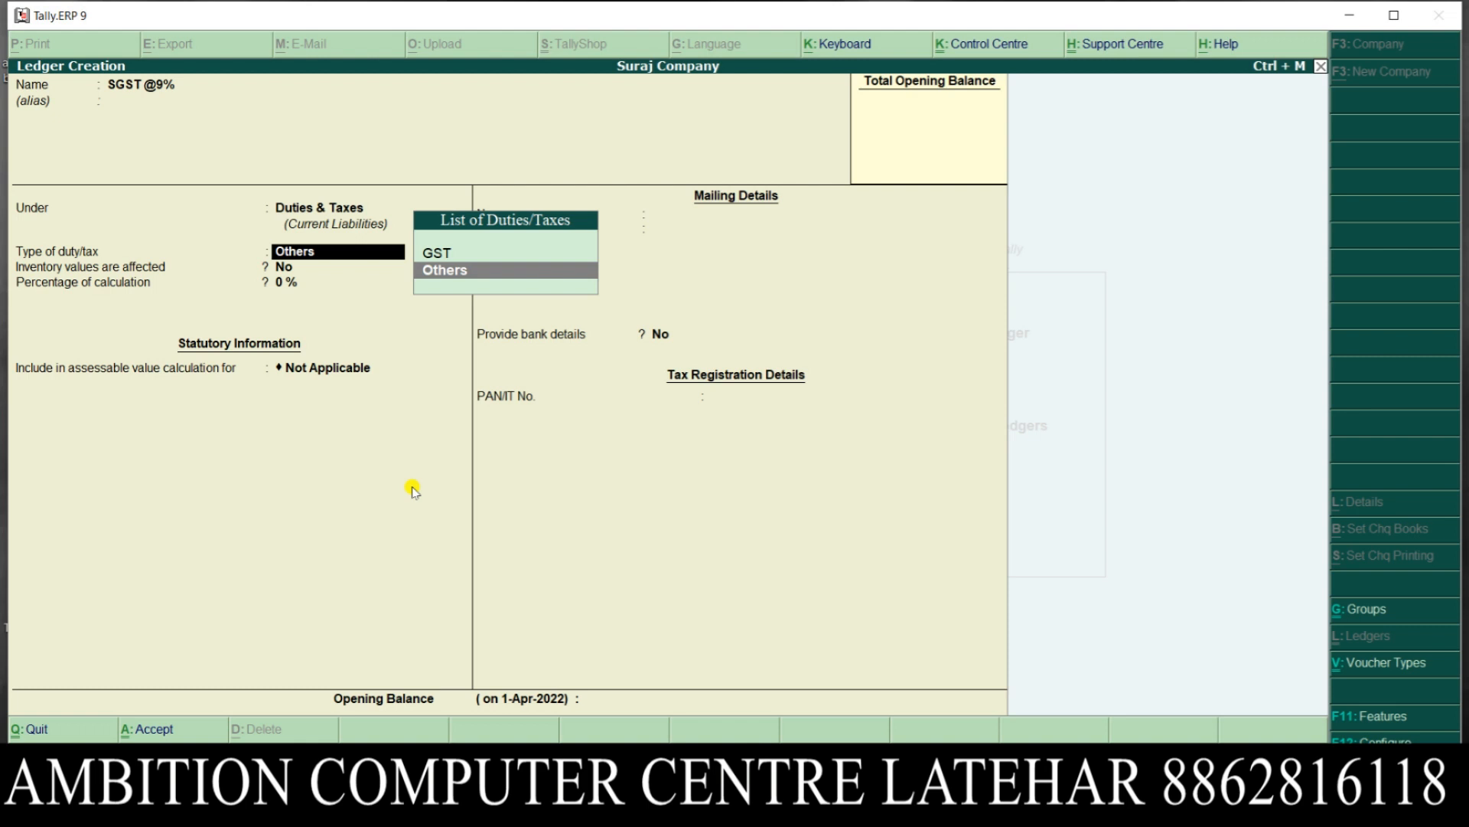
Step: Set the SGST ledger's duty type to GST, tax type to State Tax and percentage to 9%, and save it
key("Up")
key("Return")
key("Down")
key("Down")
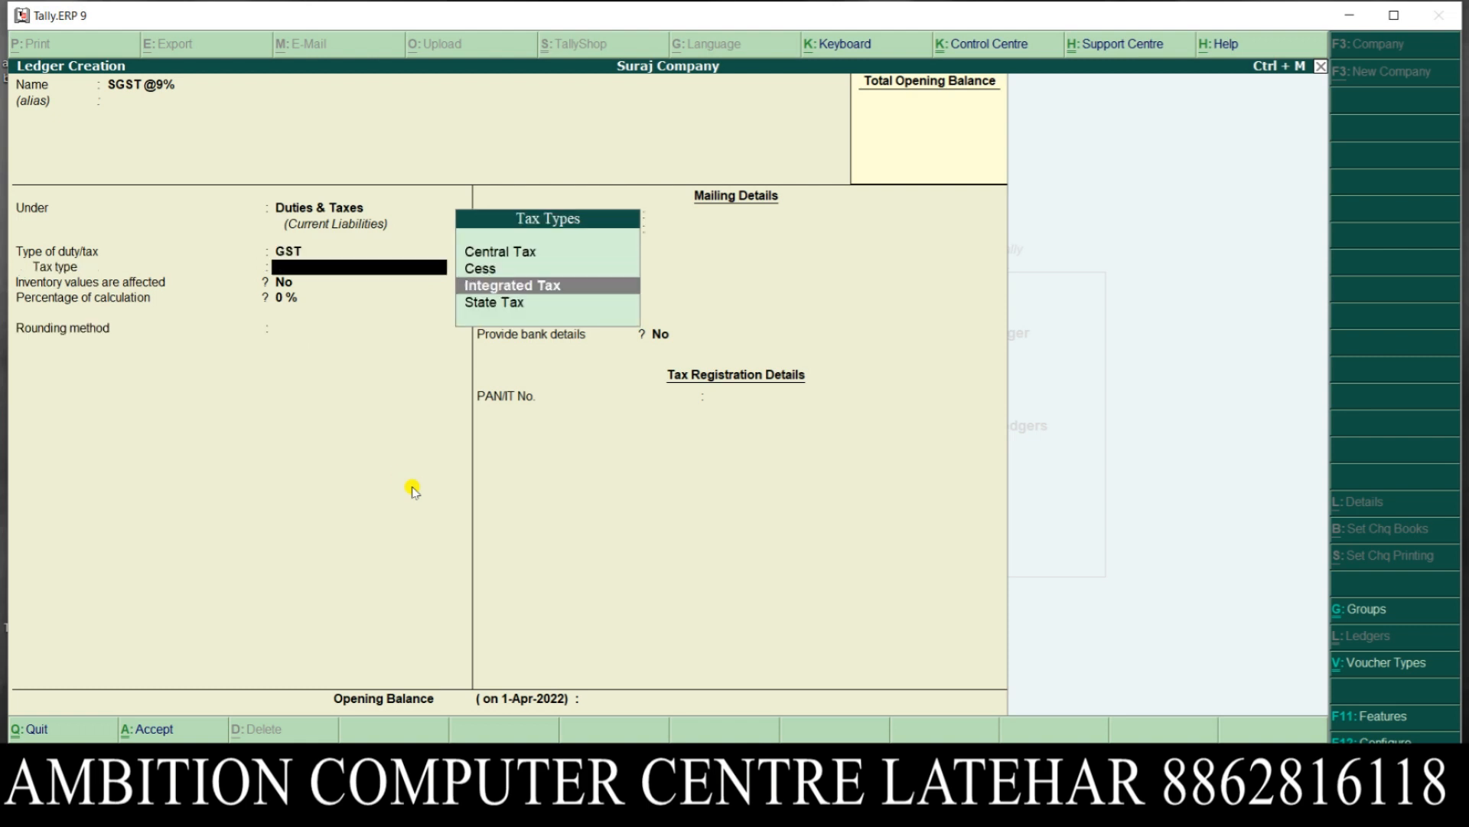
key("Down")
key("Return")
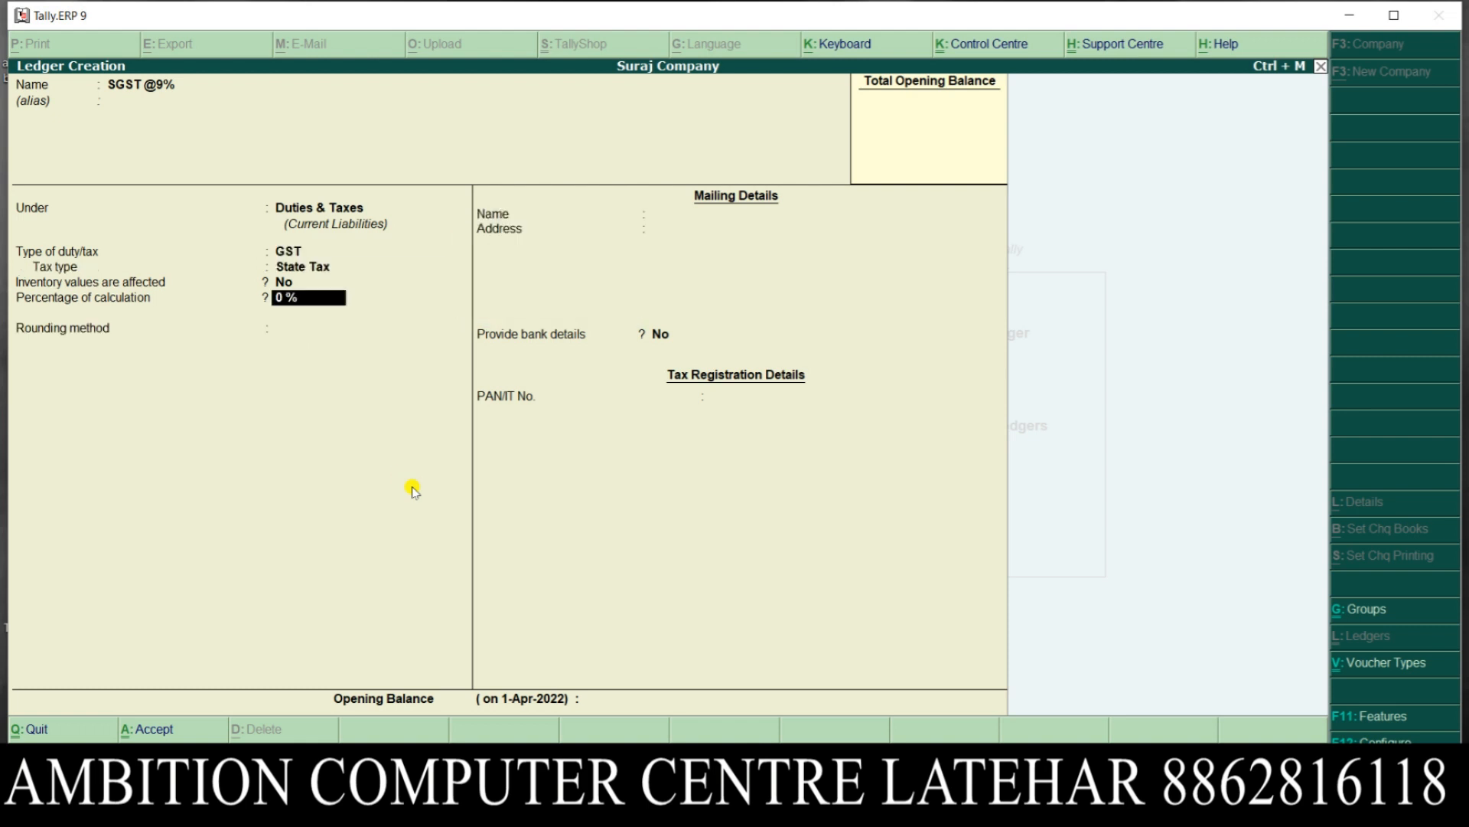
type("9")
key("Return")
key("Return")
key("Return")
key("Return")
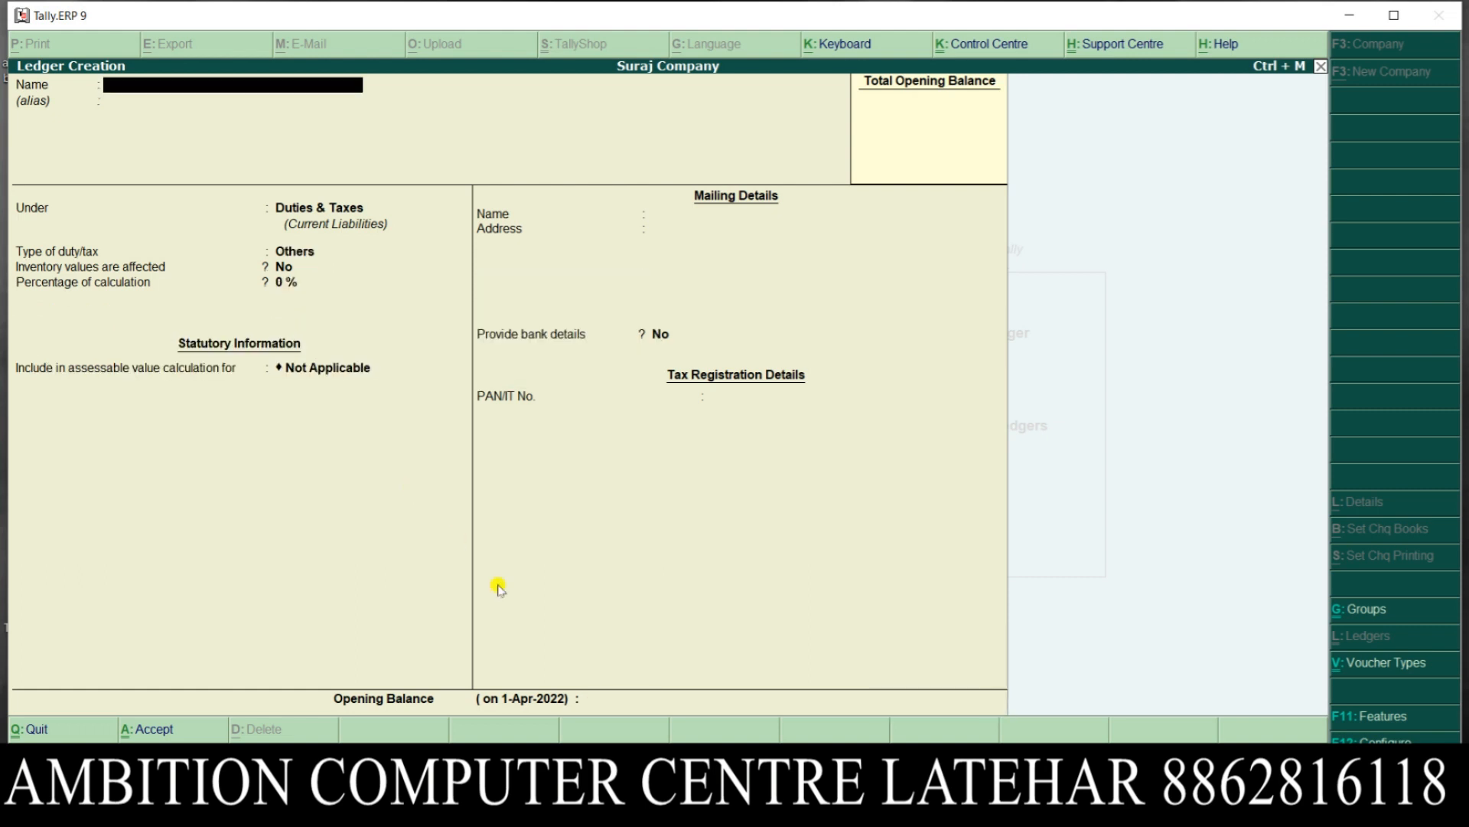
Step: Switch to the PowerPoint presentation and examine the GST line of the purchase description
left_click(726, 810)
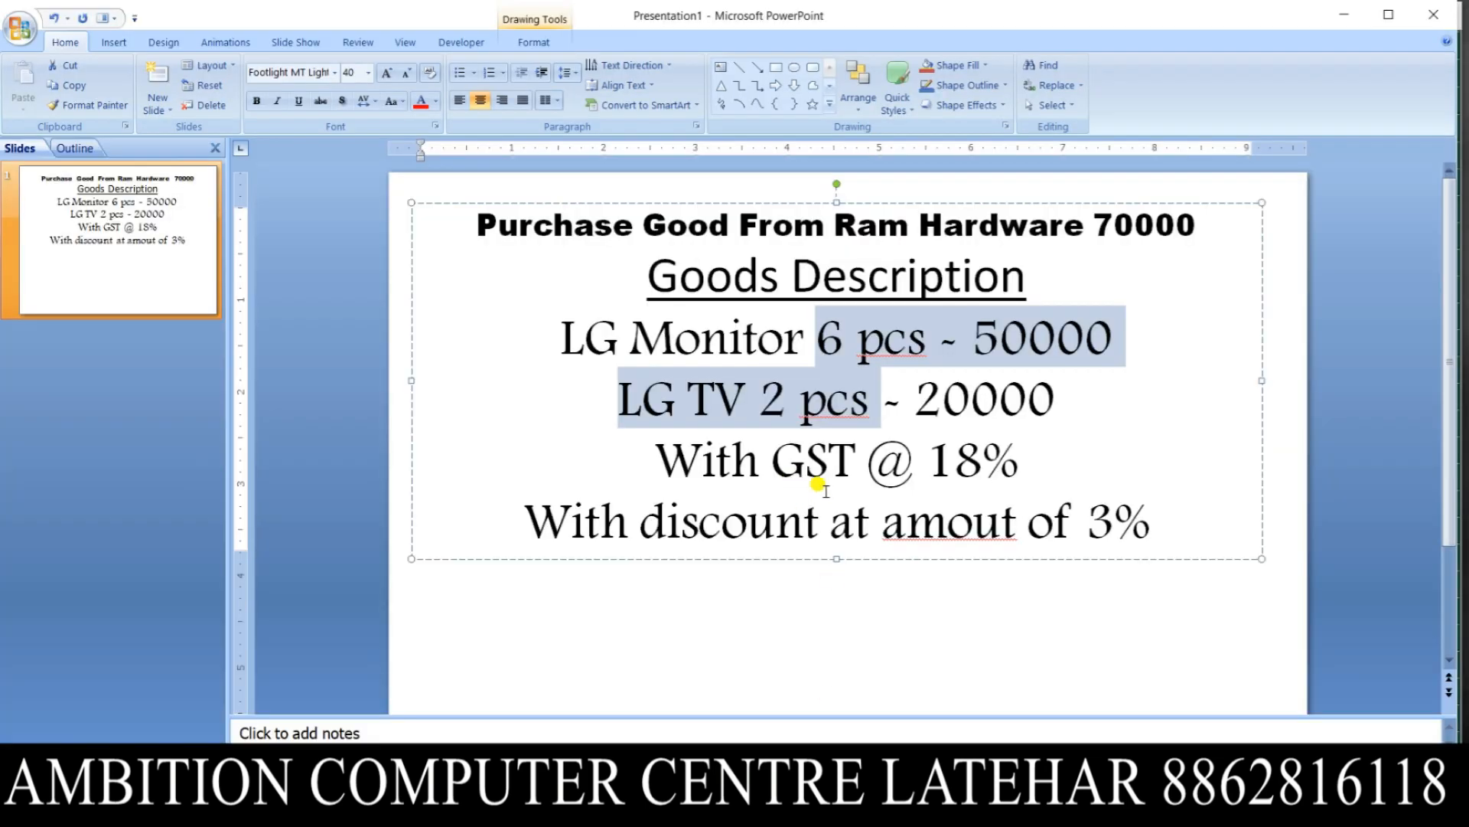
left_click(842, 453)
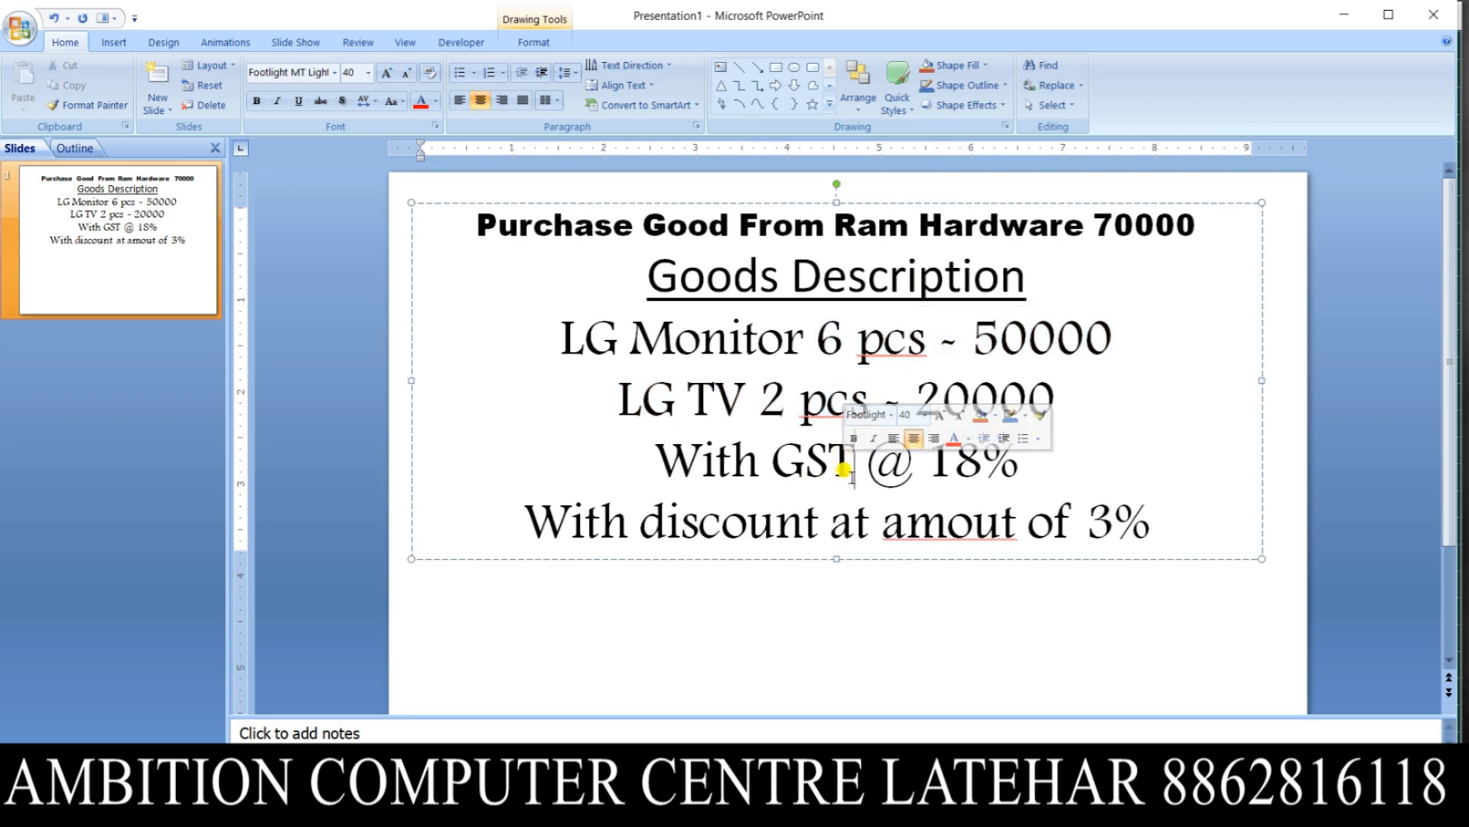
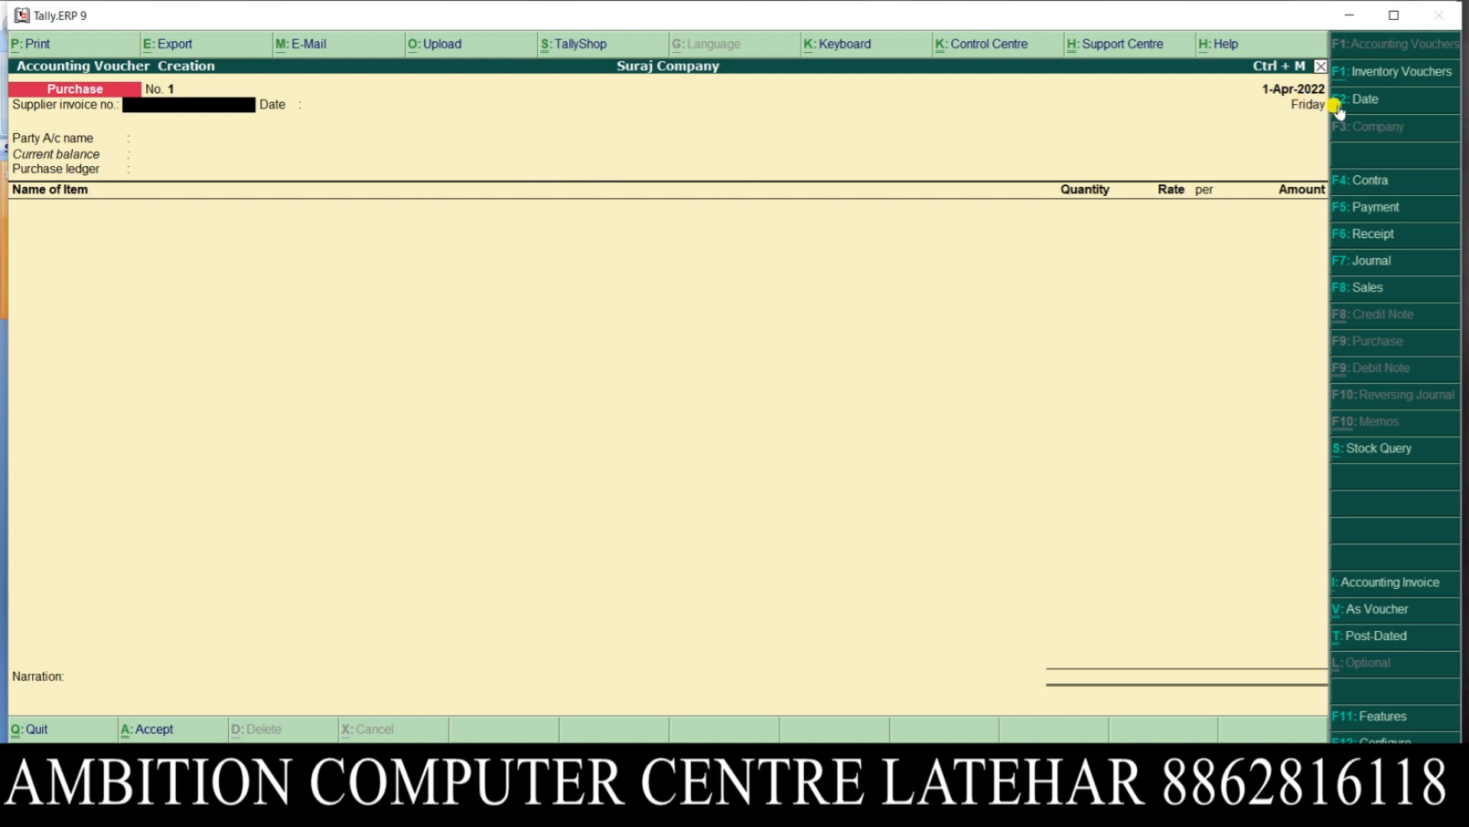
Step: Set the purchase voucher's date to 1-7, in July 2022
left_click(1336, 103)
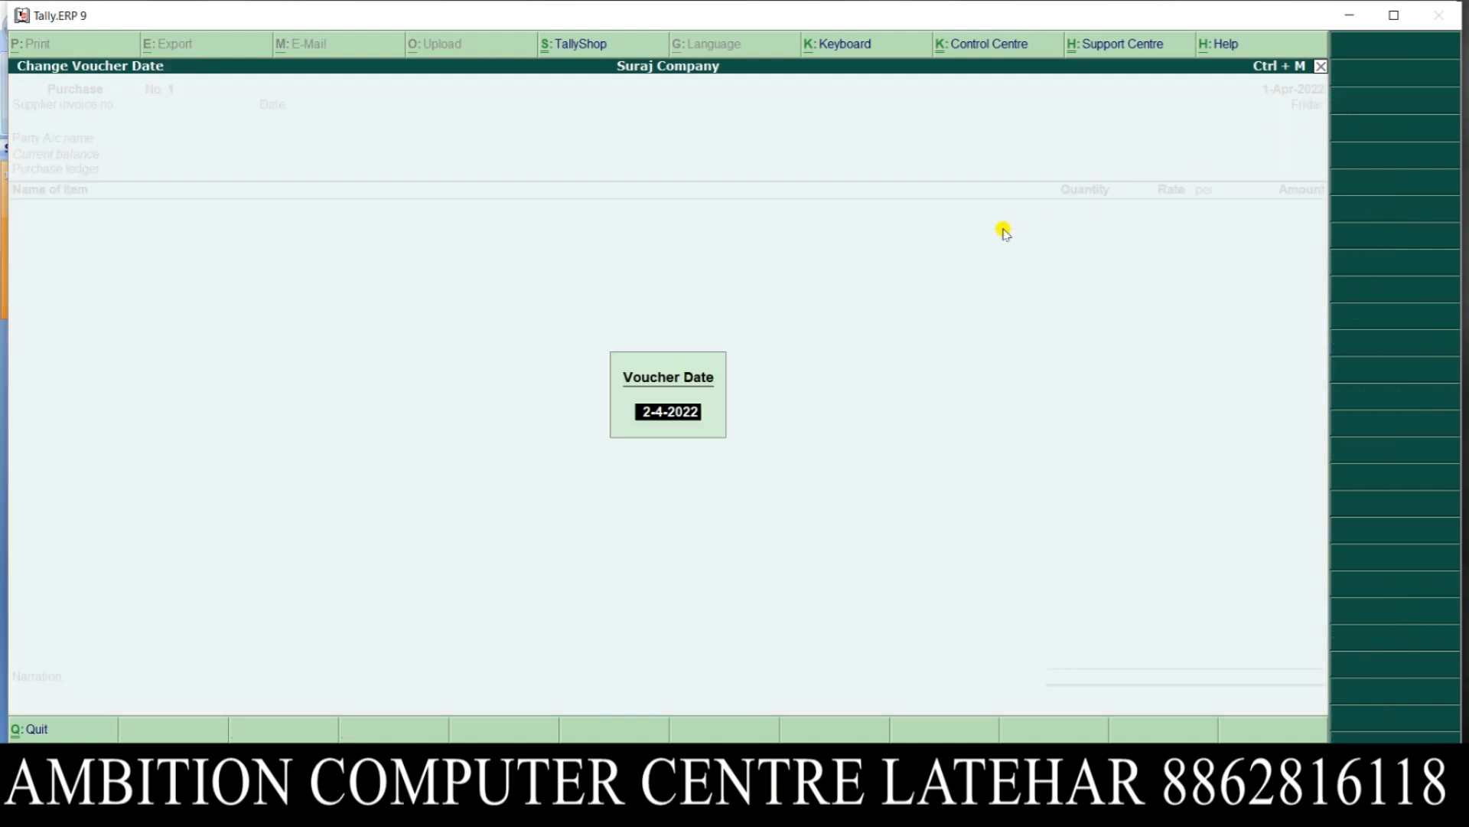
type("1-7")
key("Return")
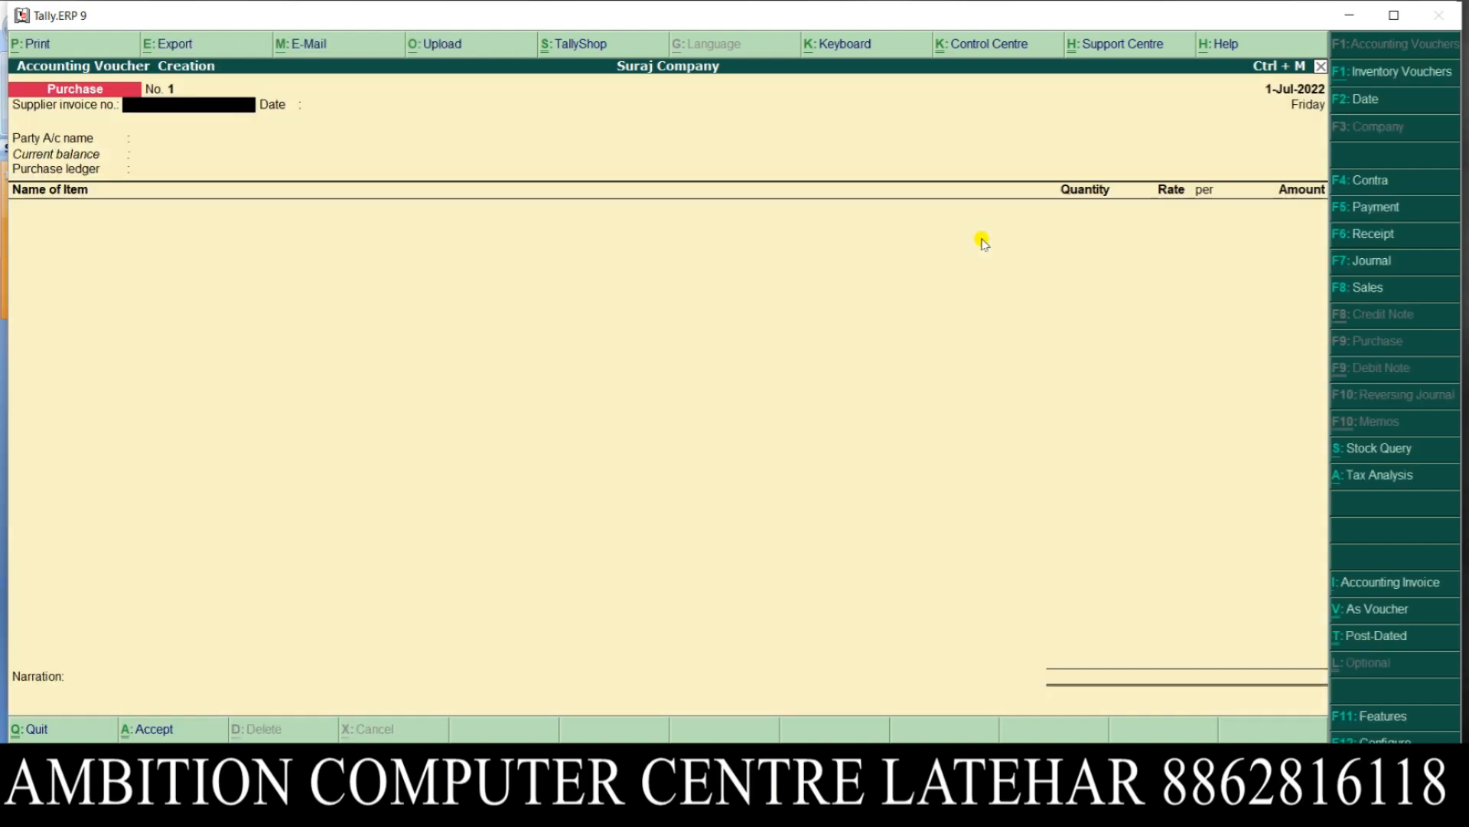
Step: Leave the supplier invoice details blank, choose Ram Hardware A/c as the party with its default details, and set the purchase ledger to Purchase A/c
key("Return")
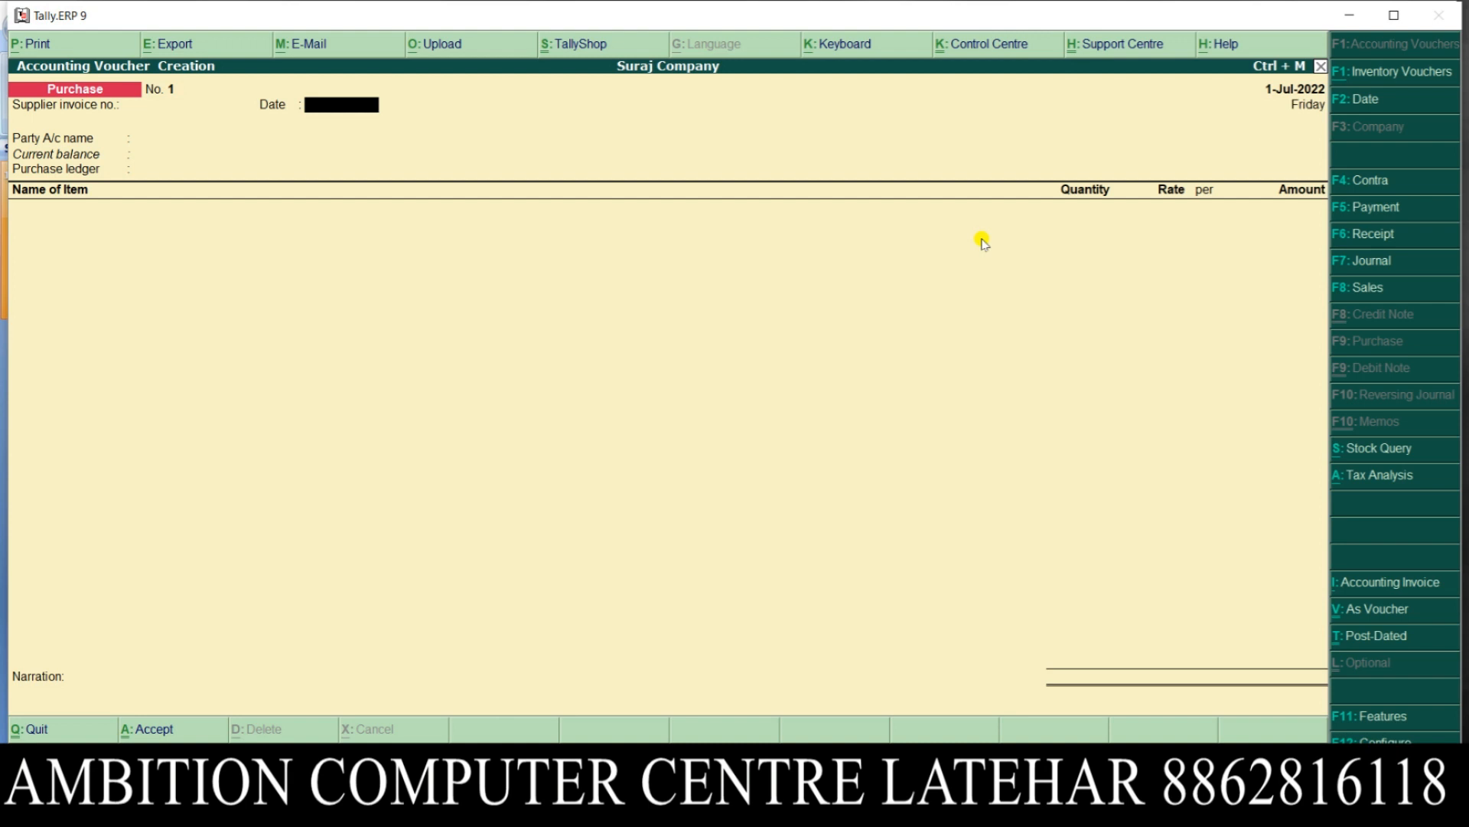
key("Return")
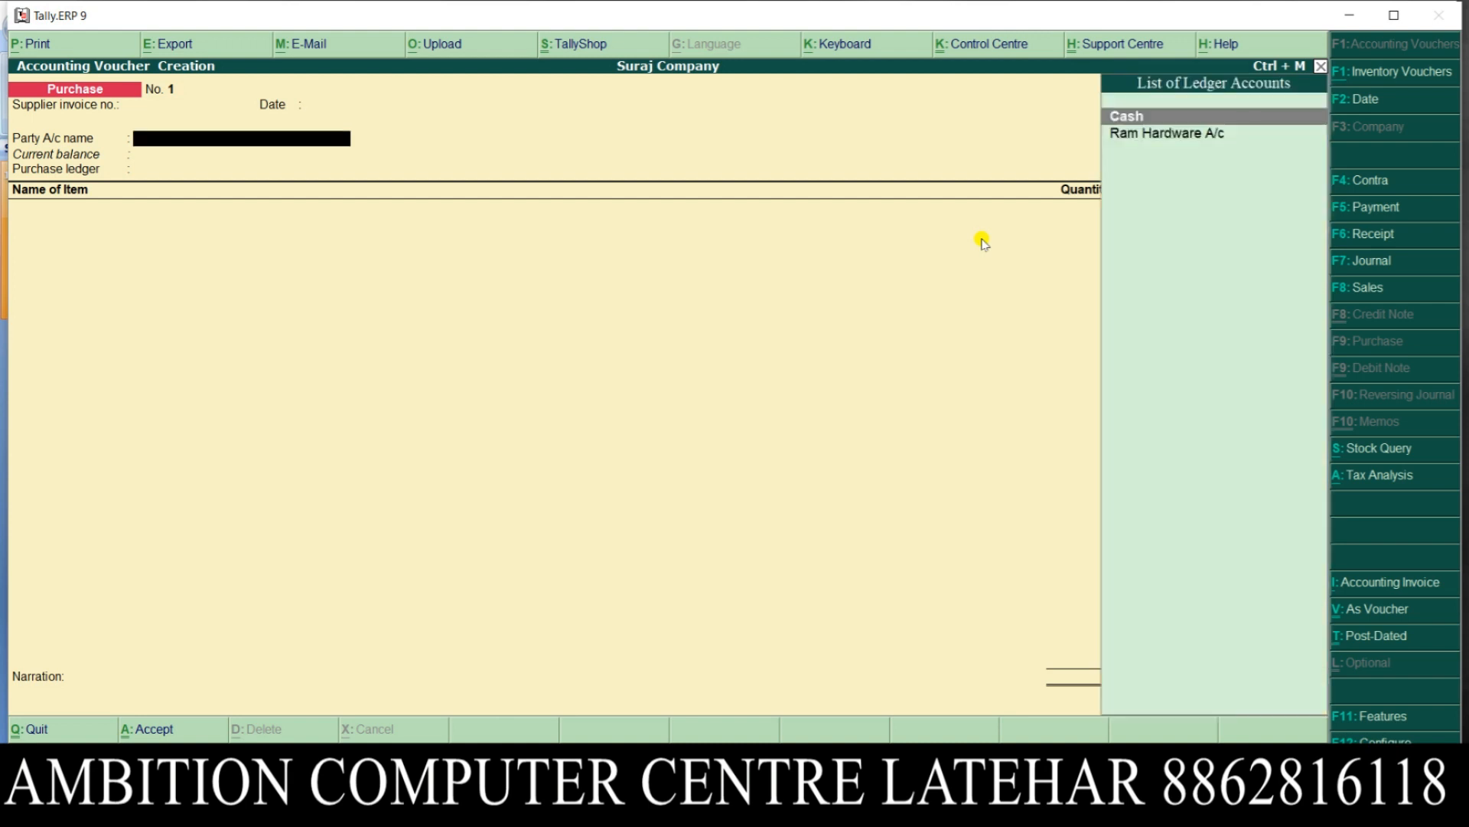
key("Down")
key("Return")
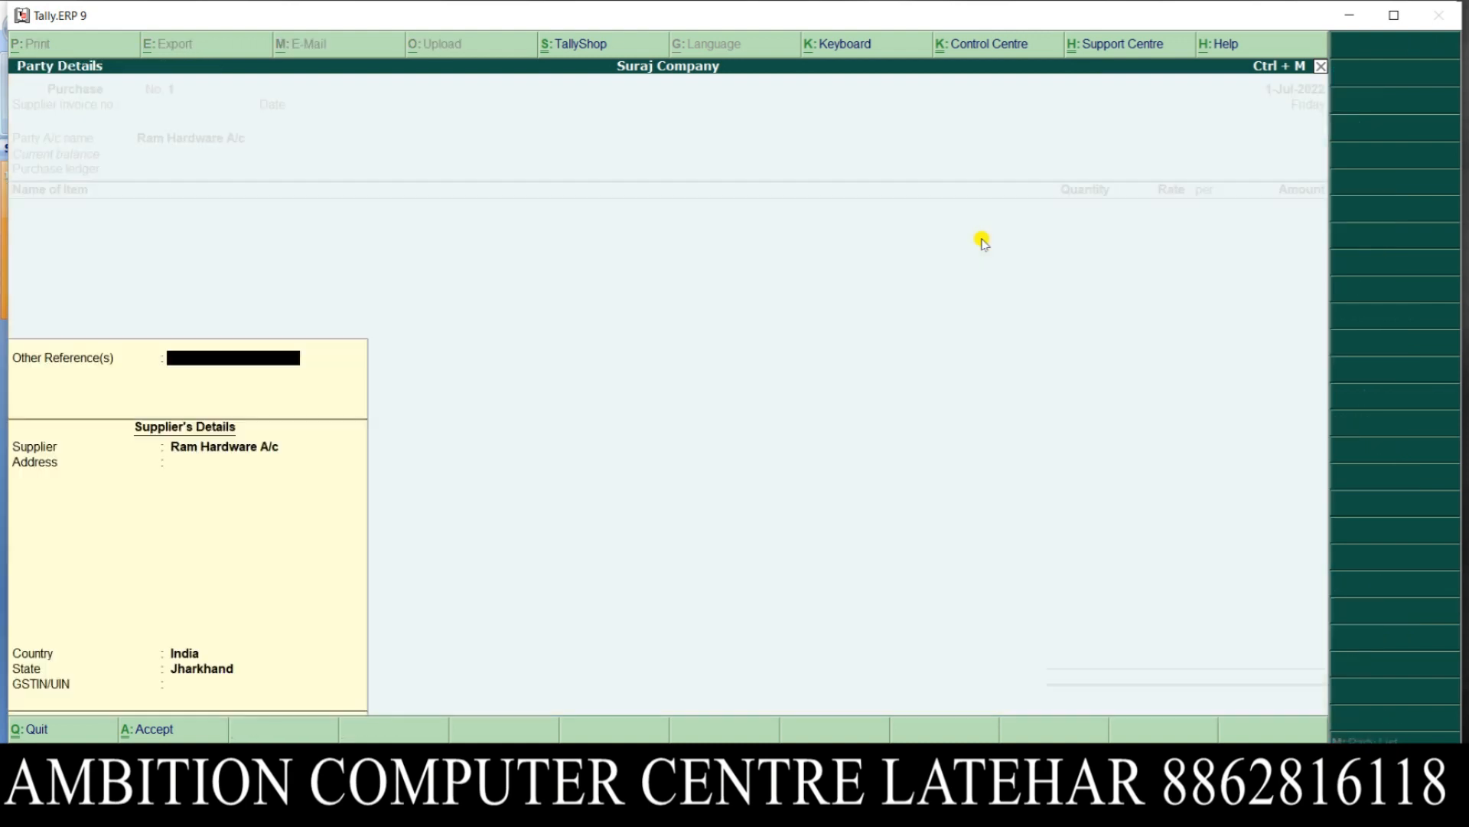
key("Return")
key("Return")
key("Return")
key("Return")
key("Return")
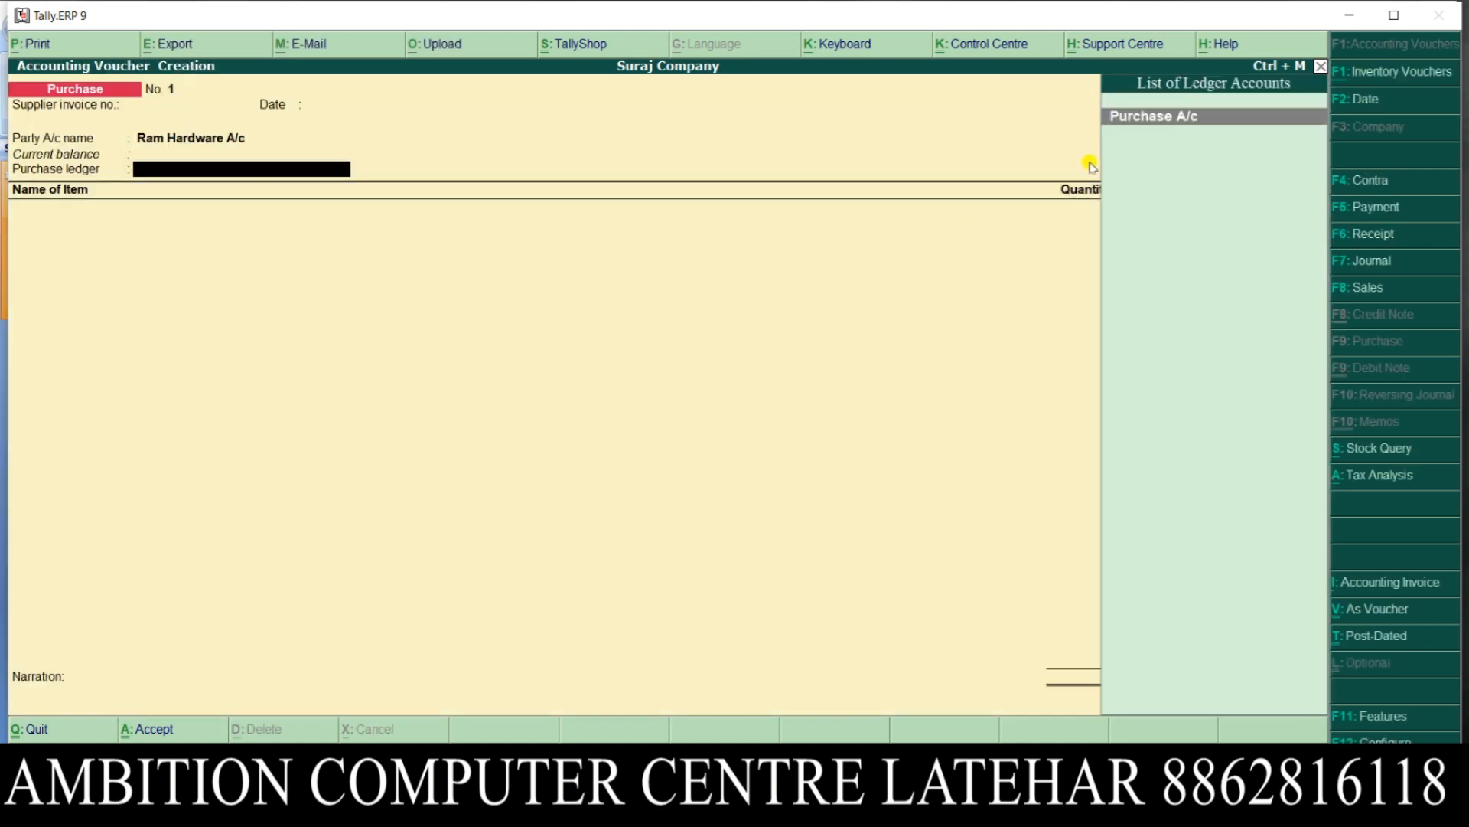
key("Return")
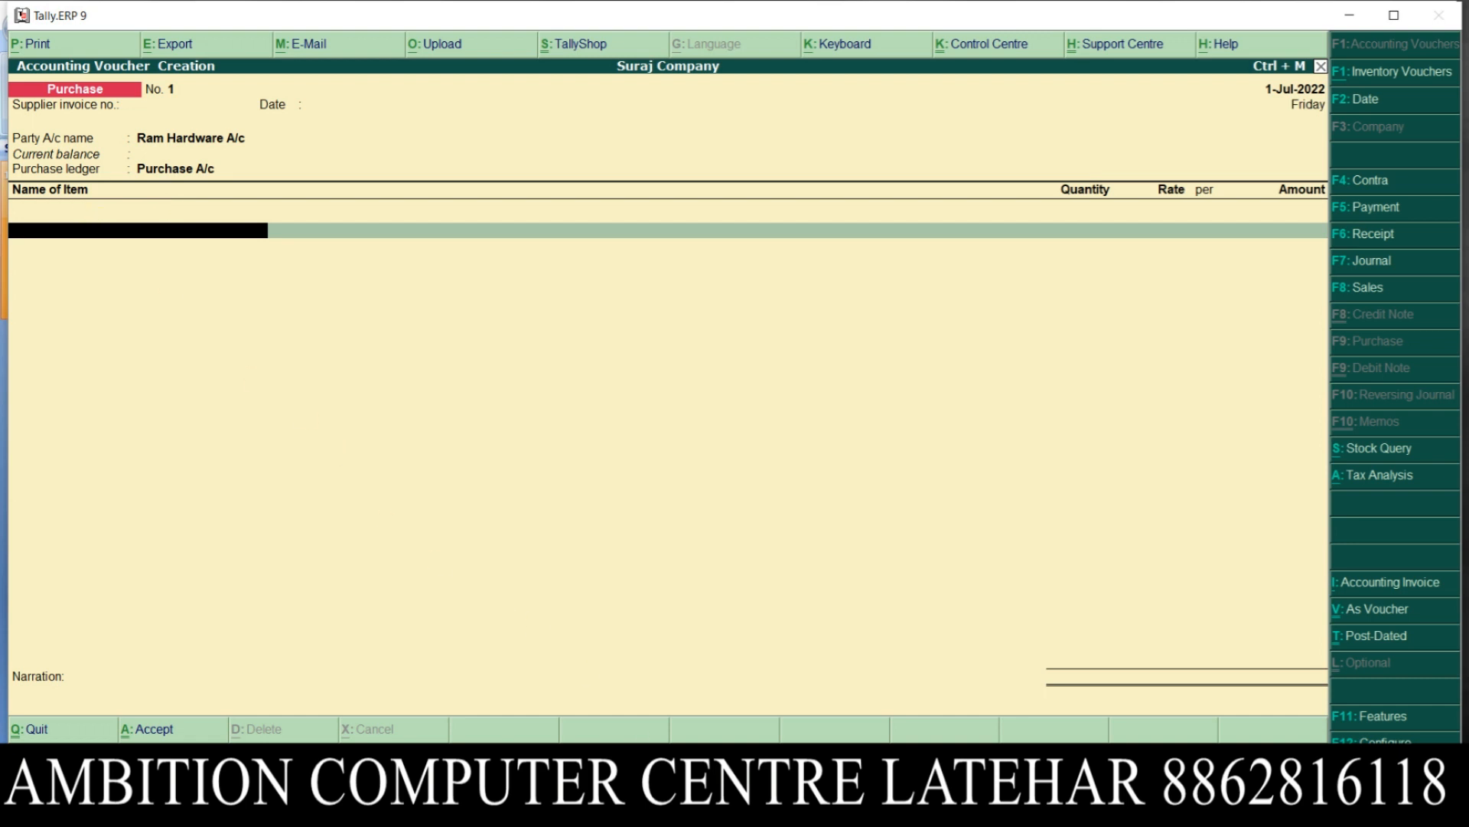
Step: Check the goods list in the PowerPoint presentation, return to Tally, and start a new stock item named LG MONITOR for the purchase voucher
key("alt+Tab")
left_click(643, 390)
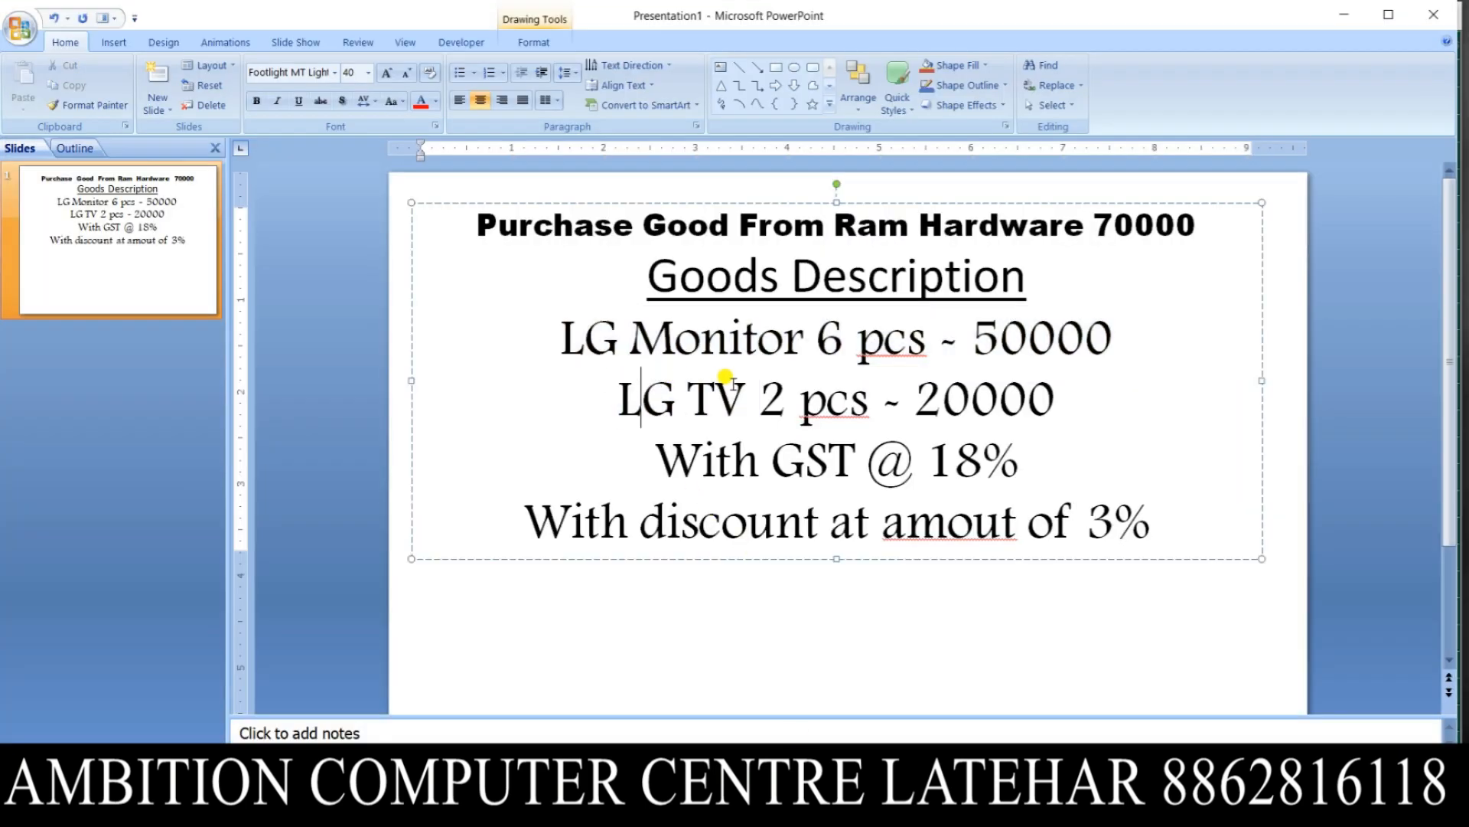
key("alt+Tab")
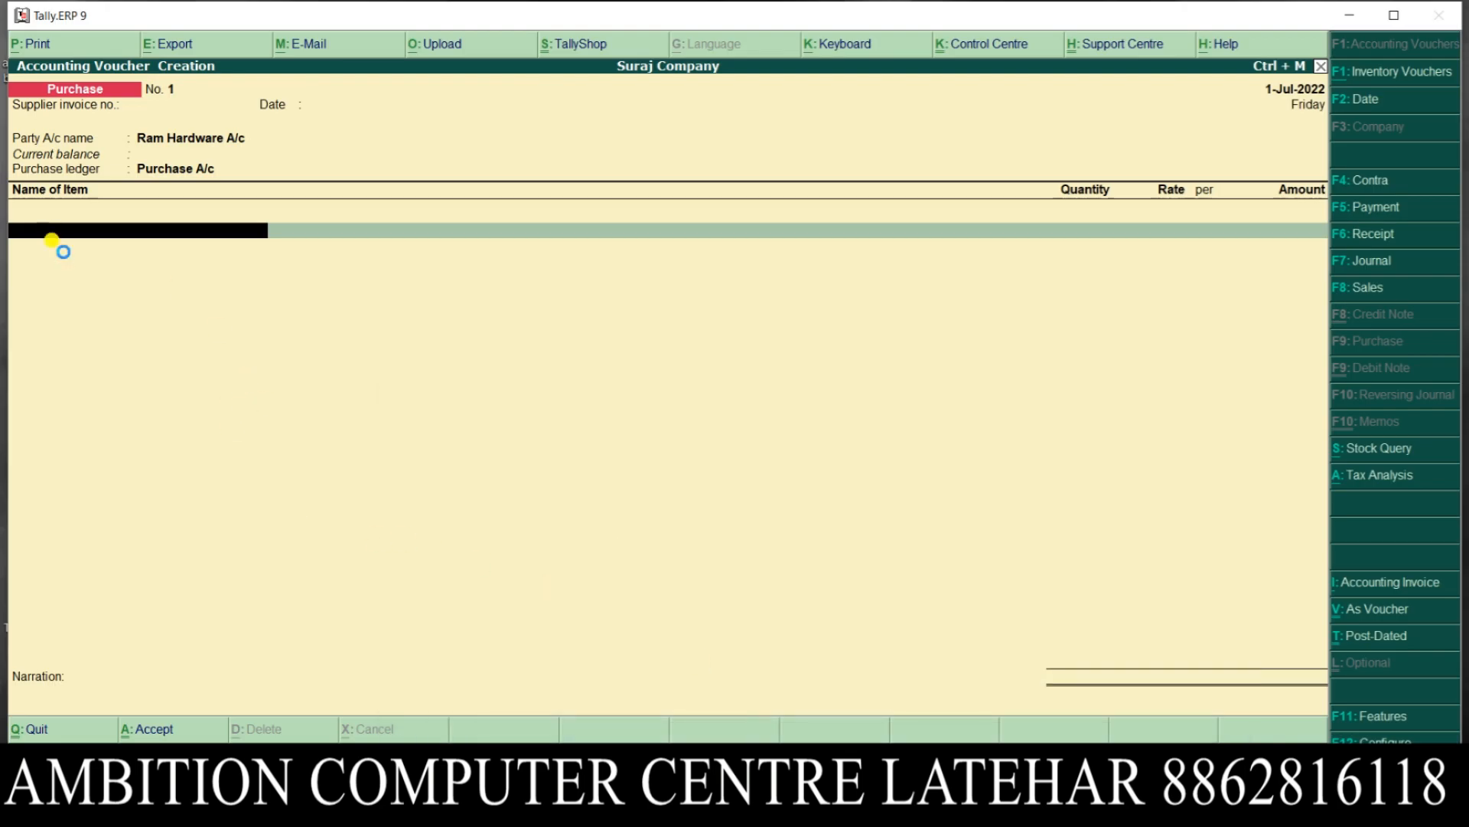
key("alt+c")
type("LG")
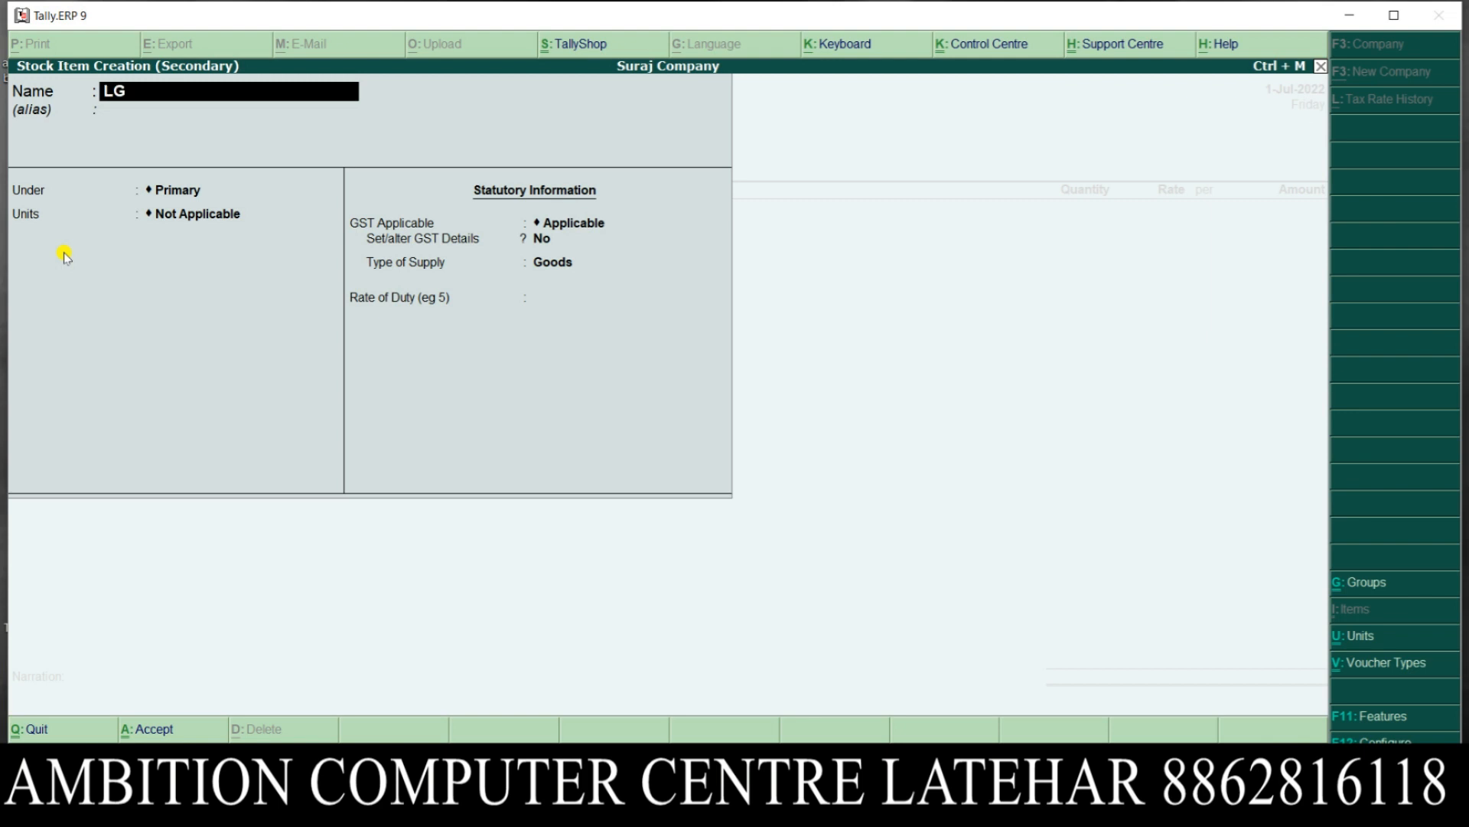
type(" MONITOR")
key("Return")
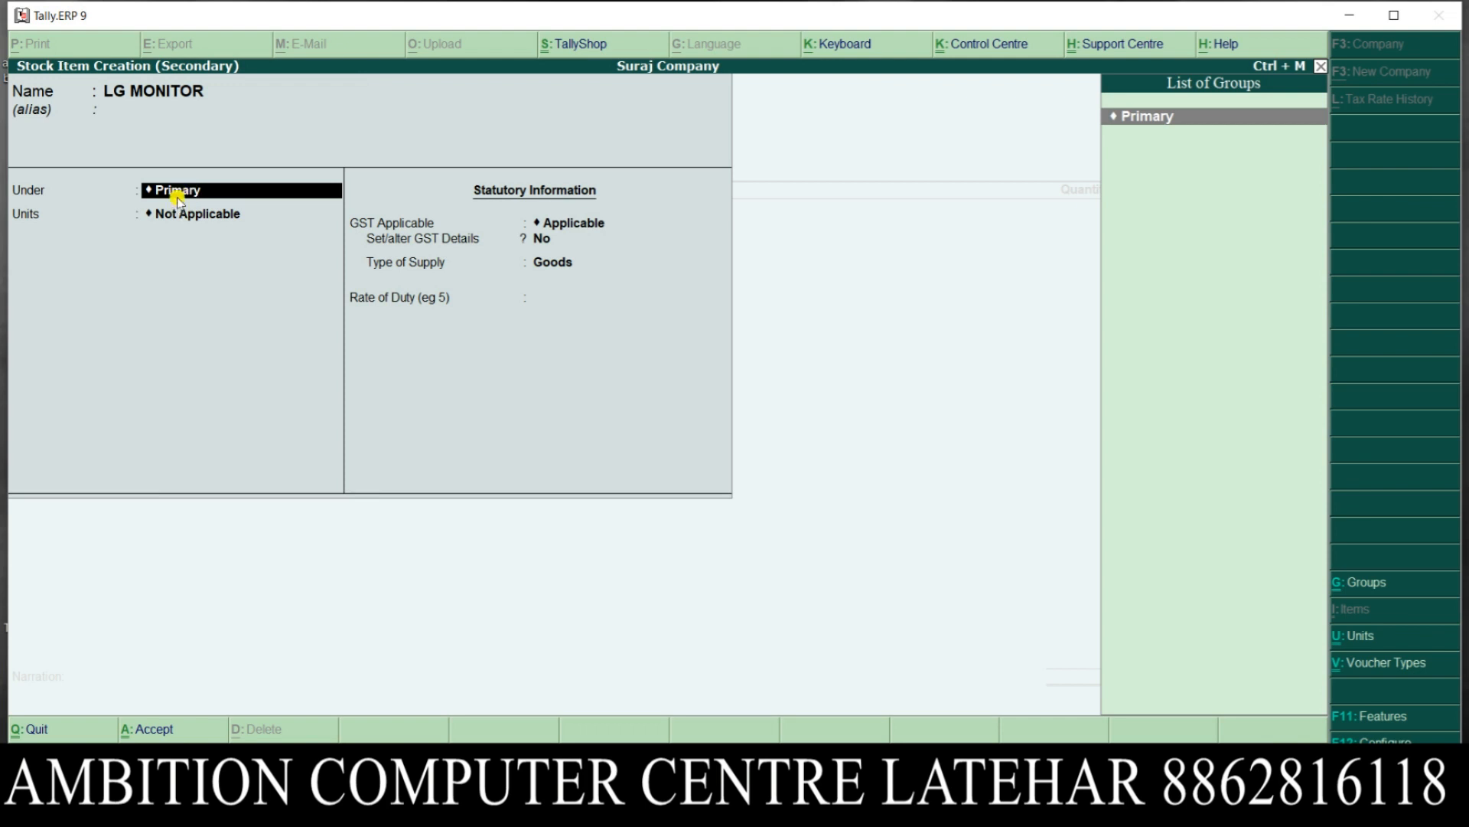
Step: Start a new stock group named MONITOR under Primary, without adding item quantities
key("alt+c")
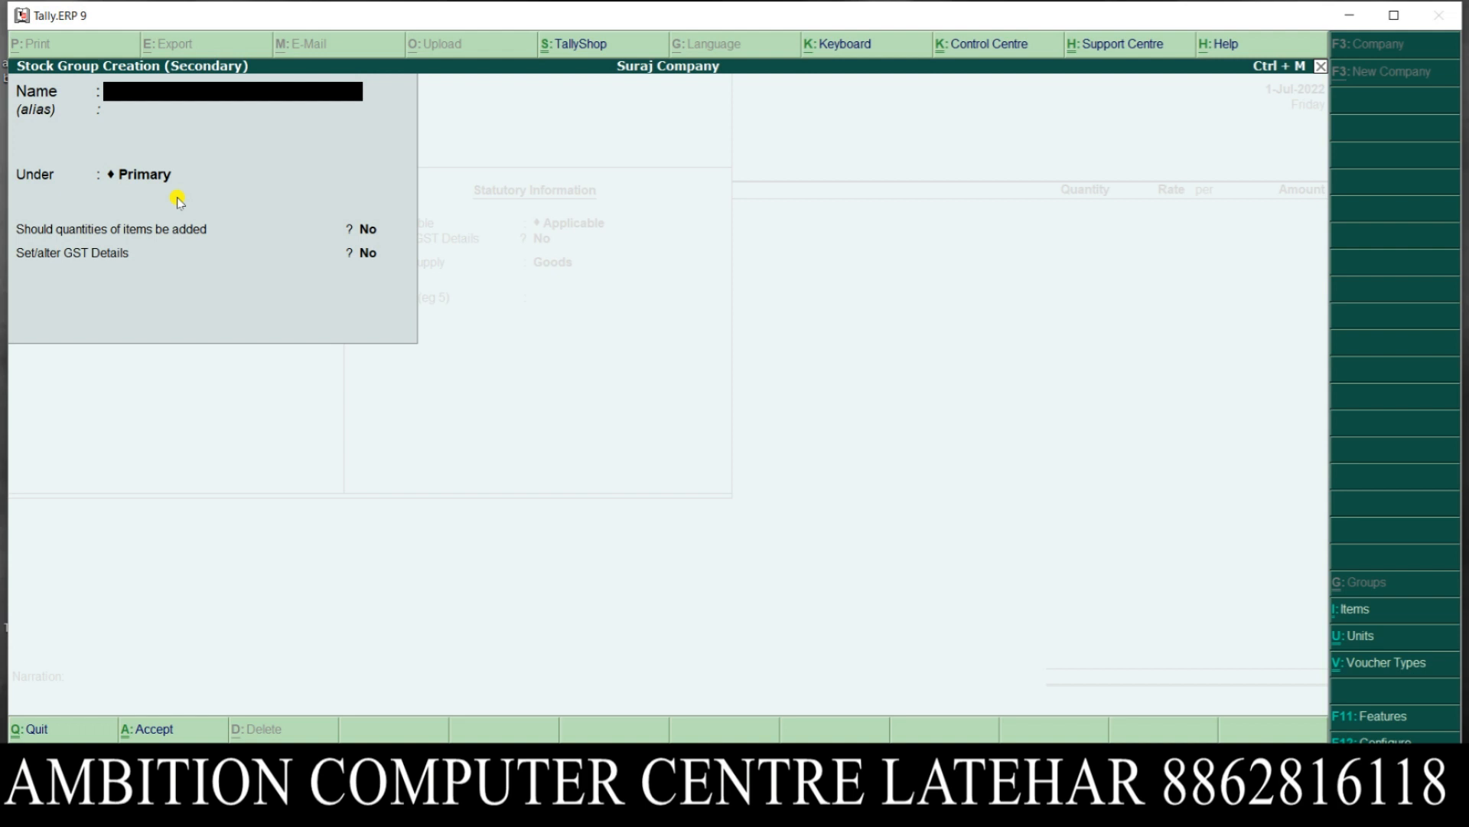
type("MONITOR")
key("Return")
key("Return")
key("Return")
key("Return")
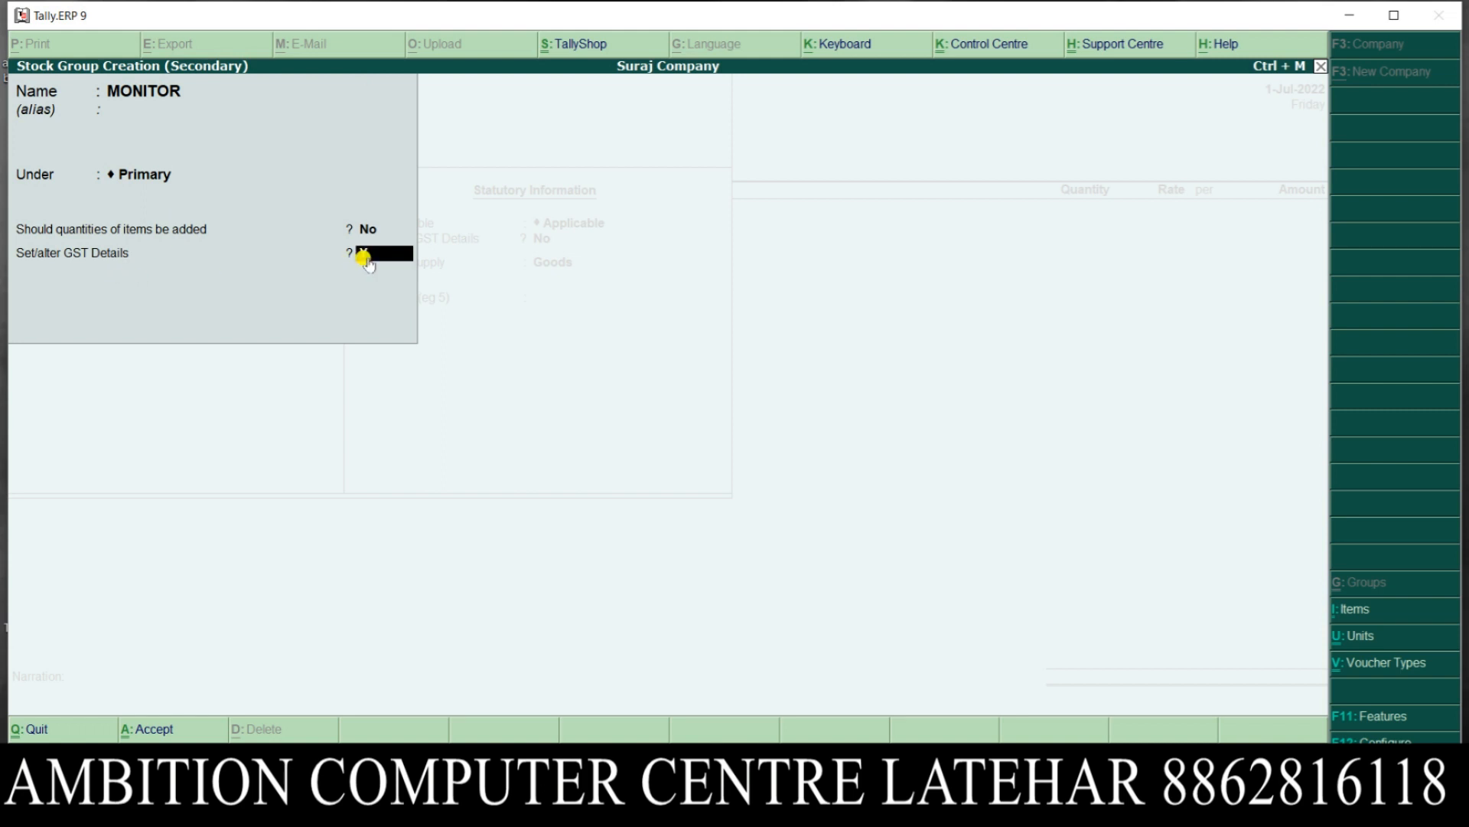
Step: Enable GST details for the MONITOR group as Taxable with 18% integrated tax, and save the group
key("y")
key("Down")
key("Down")
key("Down")
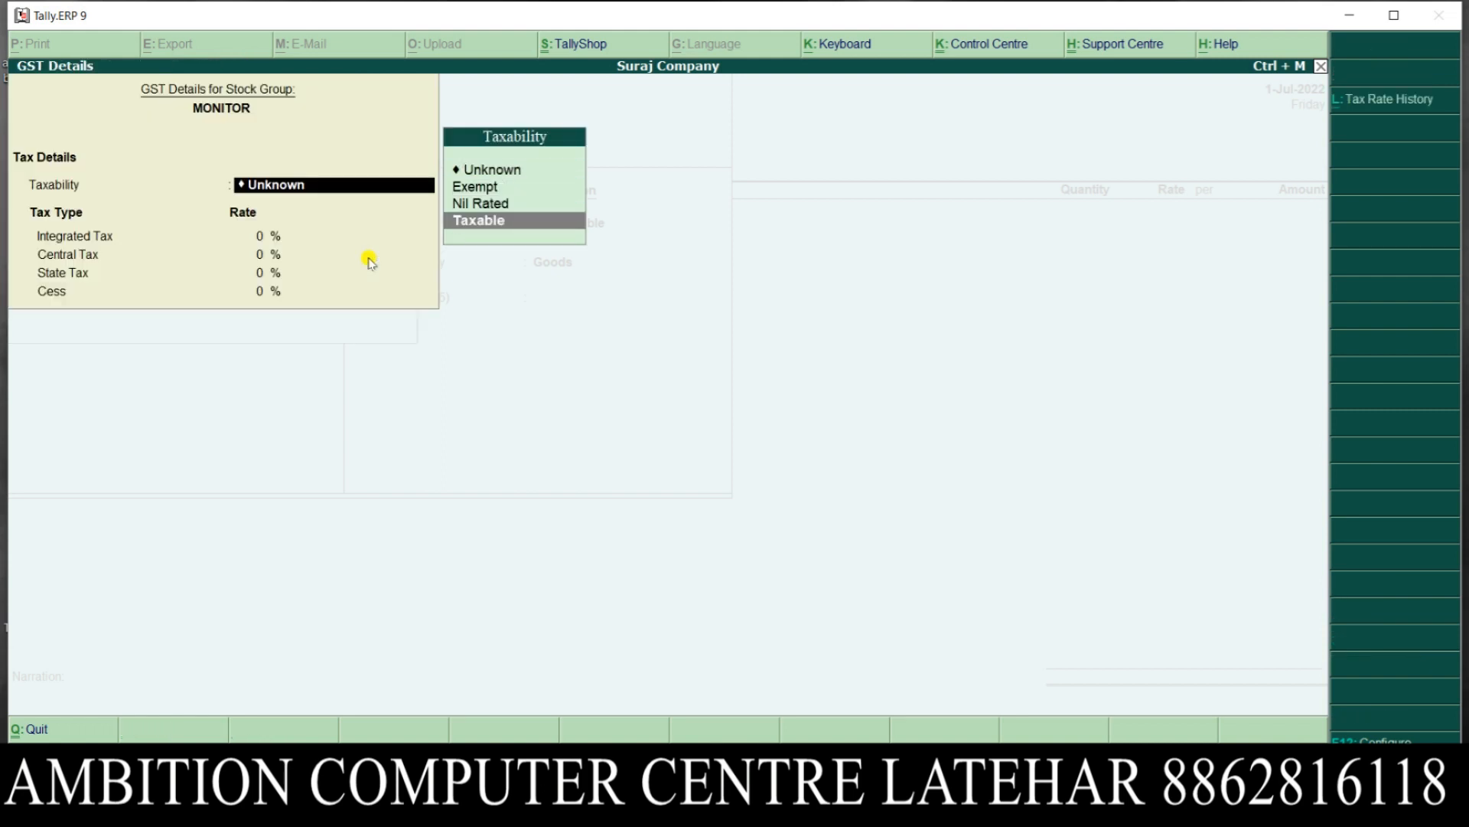
key("Return")
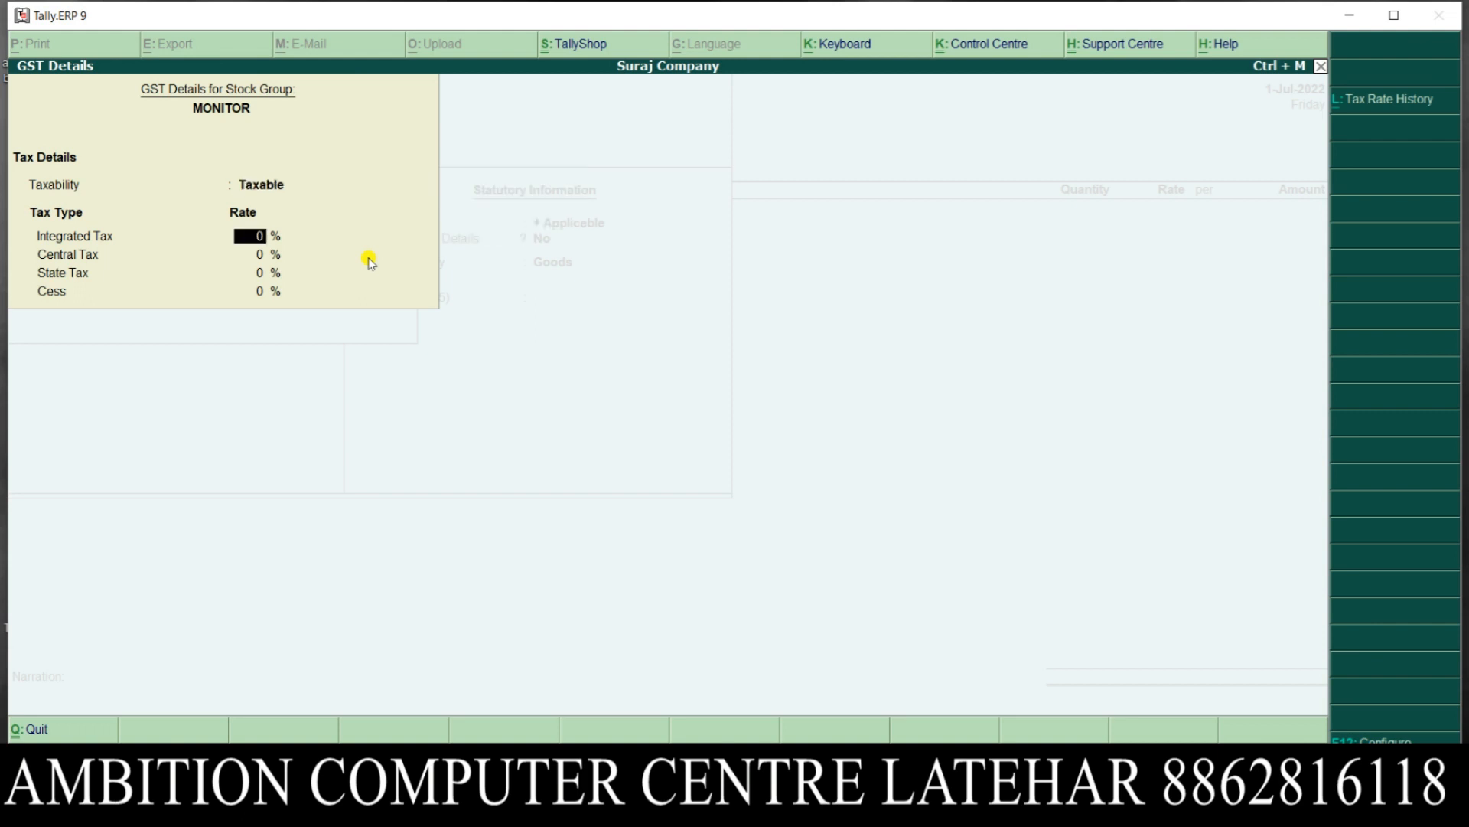
type("18")
key("Return")
key("Return")
key("Return")
key("Return")
key("Return")
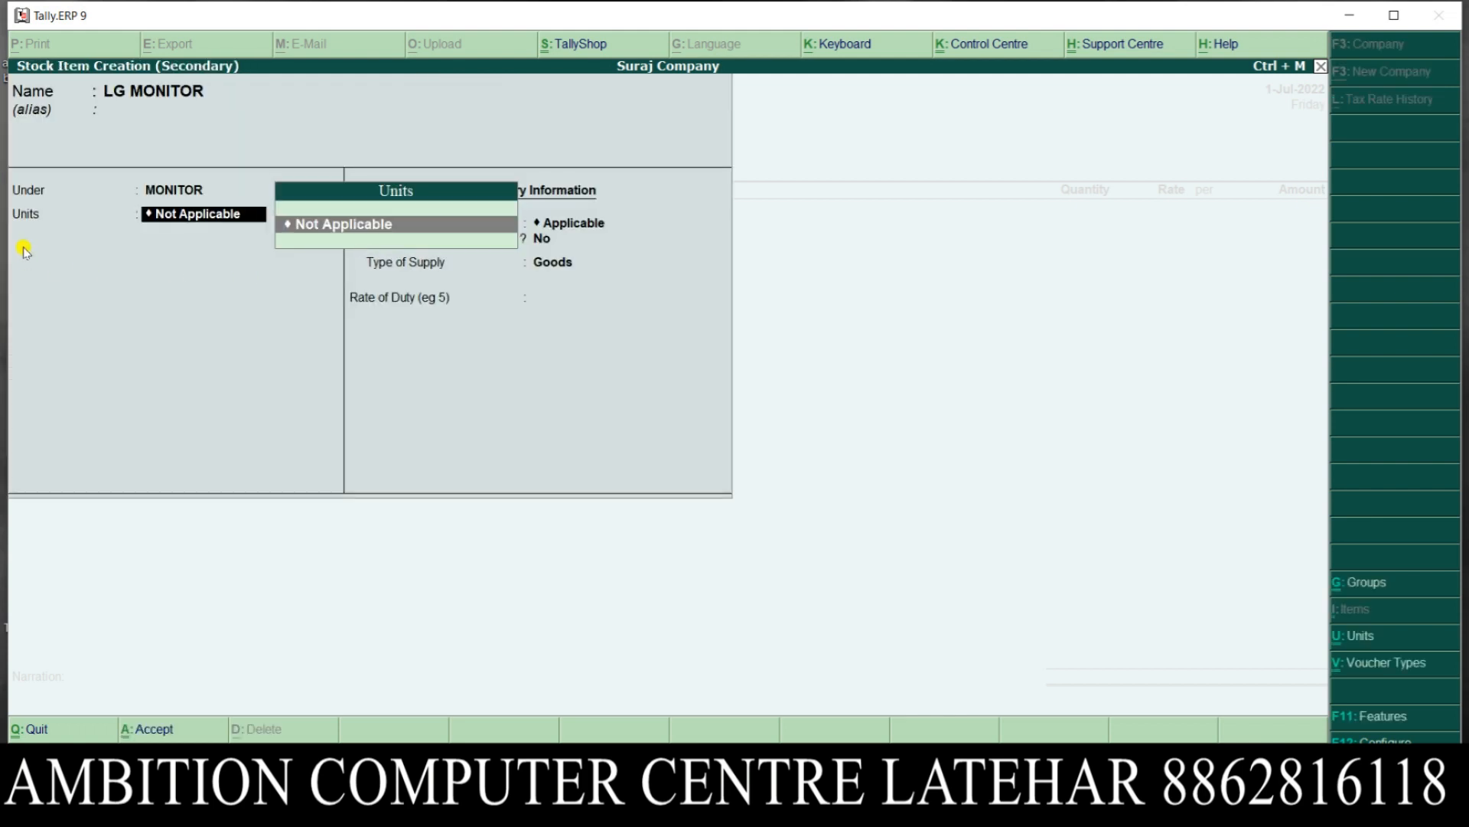
Step: Check the goods' unit in the PowerPoint presentation, return to Tally, and start a new unit with symbol PCS and no formal name
left_click(743, 808)
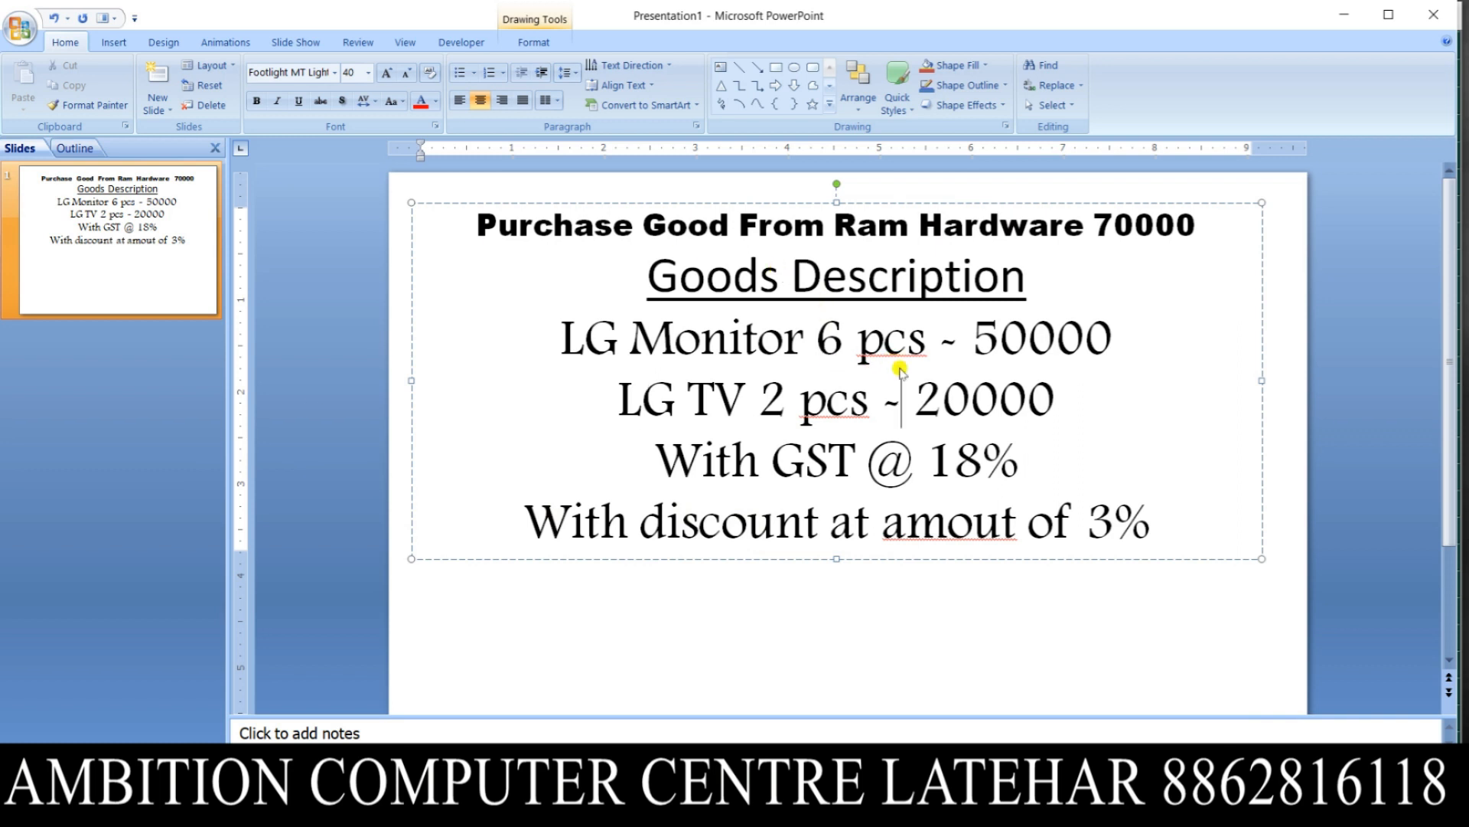
left_click_drag(832, 394, 842, 393)
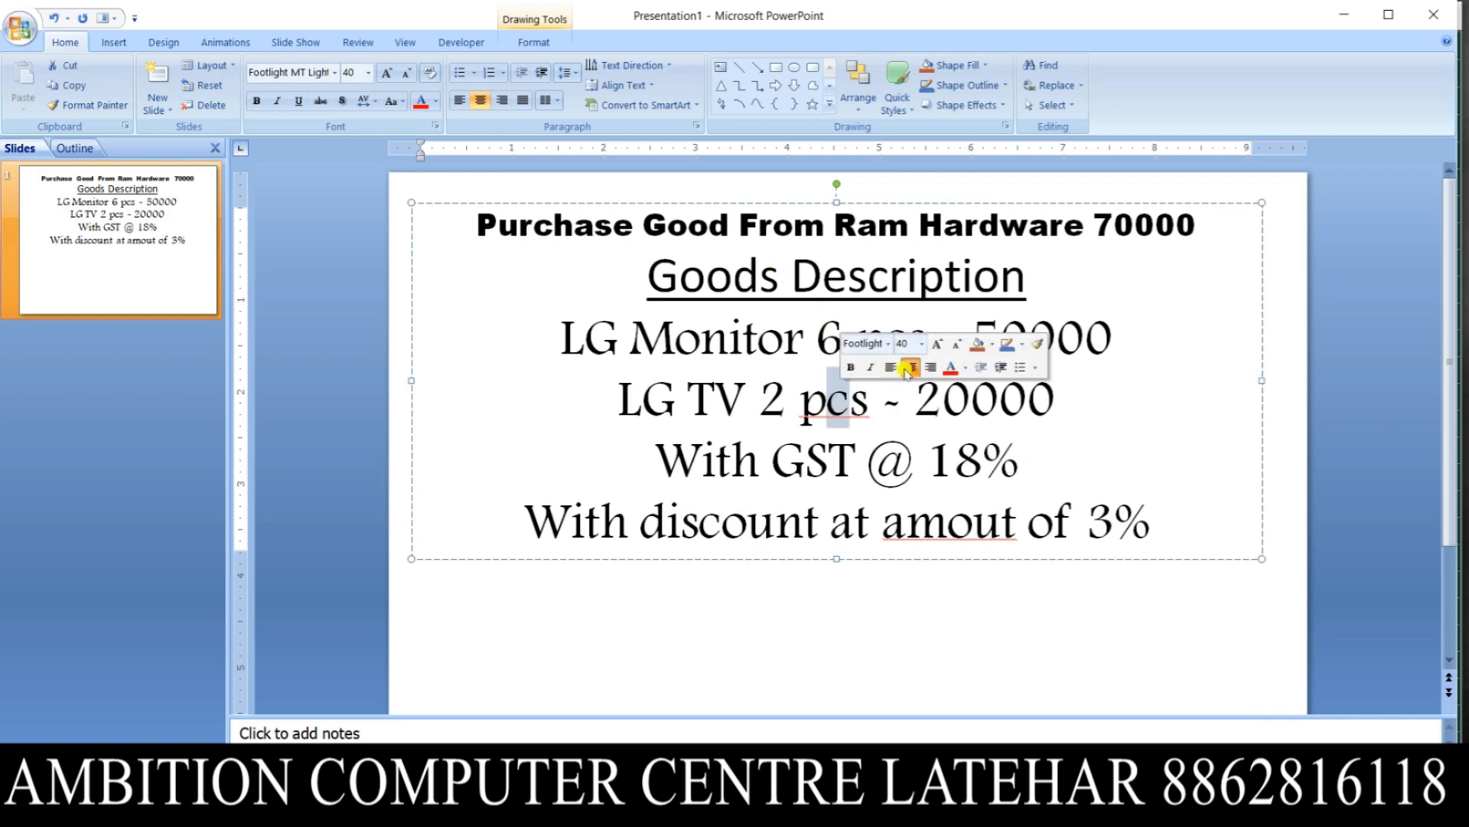
left_click(810, 395)
left_click(743, 807)
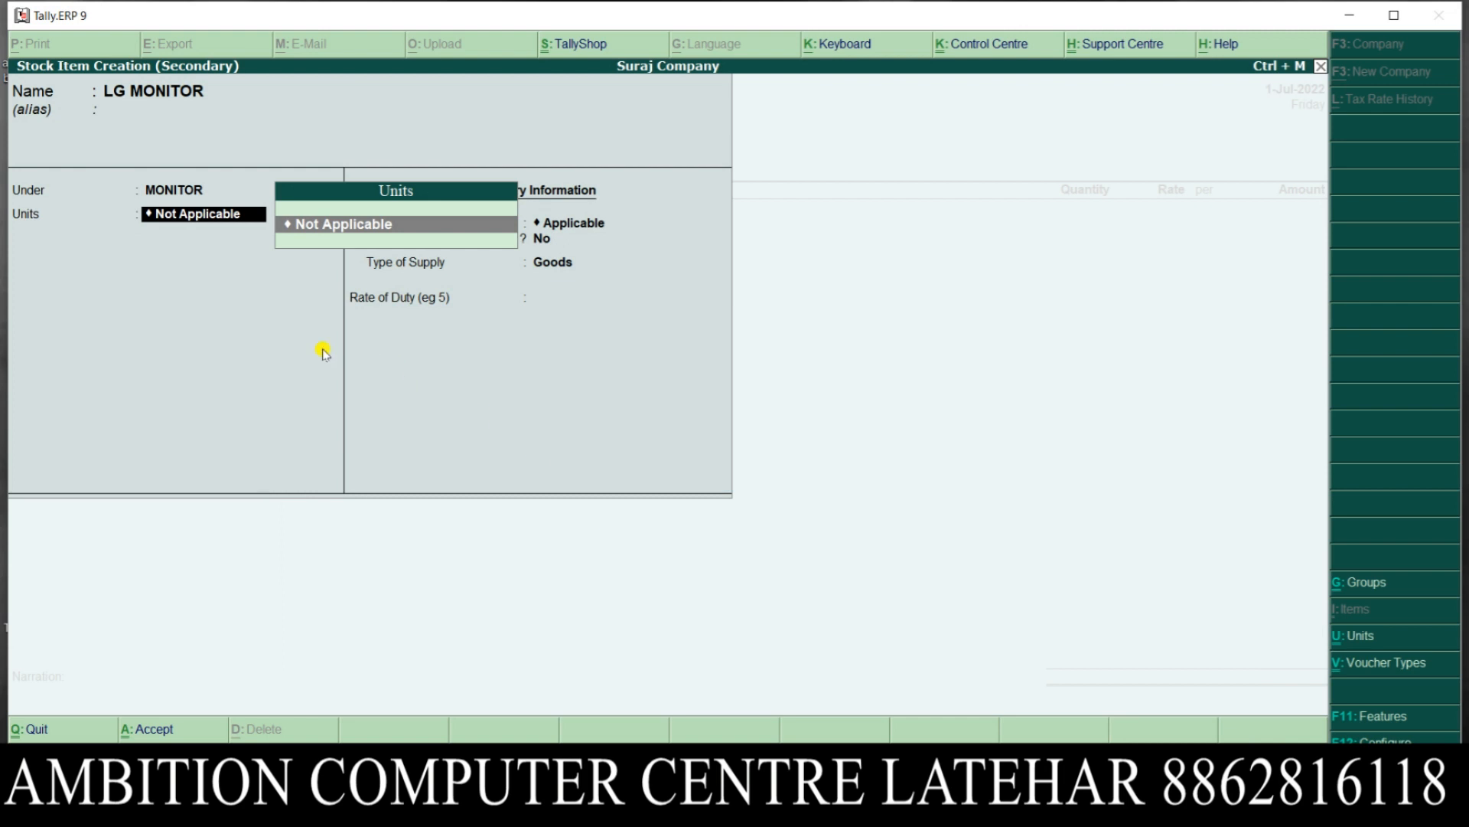
key("alt+c")
type("P")
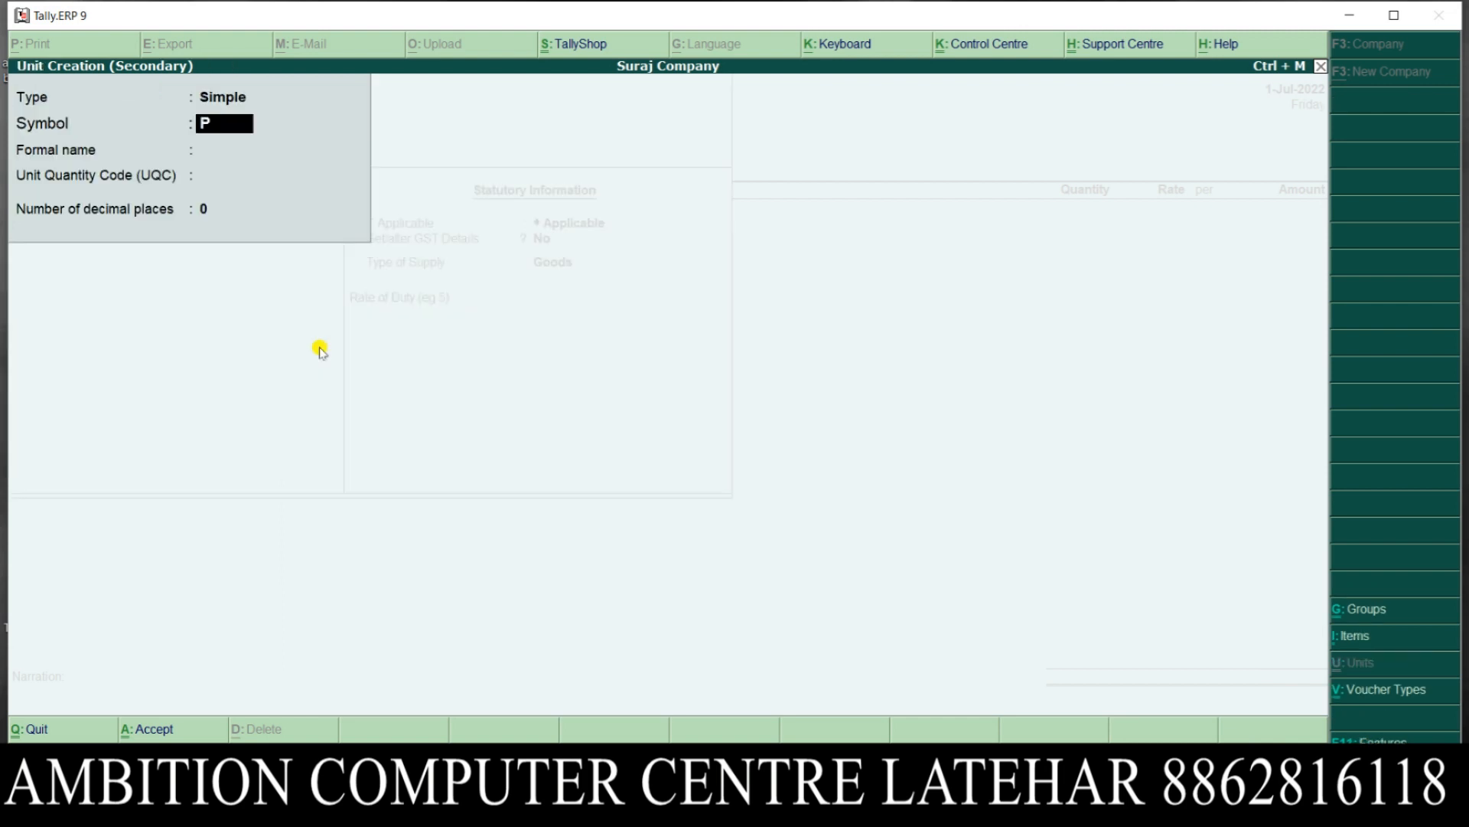
type("CS")
key("Return")
key("Return")
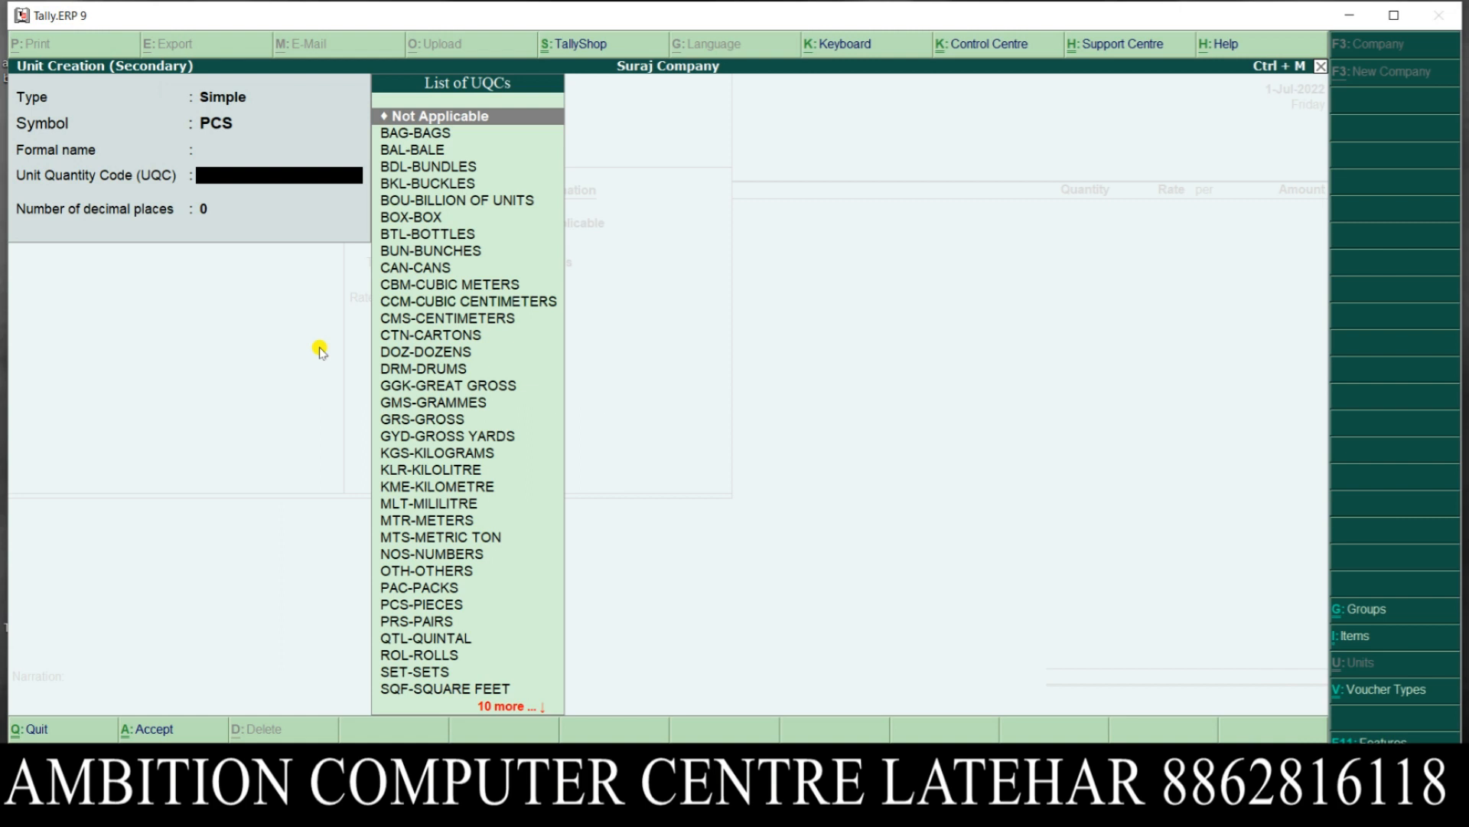
Step: Set the unit's quantity code to PCS-PIECES with 0 decimal places, and save the unit
key("Down")
key("Down")
key("Down")
key("Down")
key("Down")
key("Down")
key("Down")
key("Down")
key("Down")
key("Down")
key("Down")
key("Down")
key("Down")
key("Down")
key("Down")
key("Down")
key("Down")
key("Down")
key("Down")
key("Down")
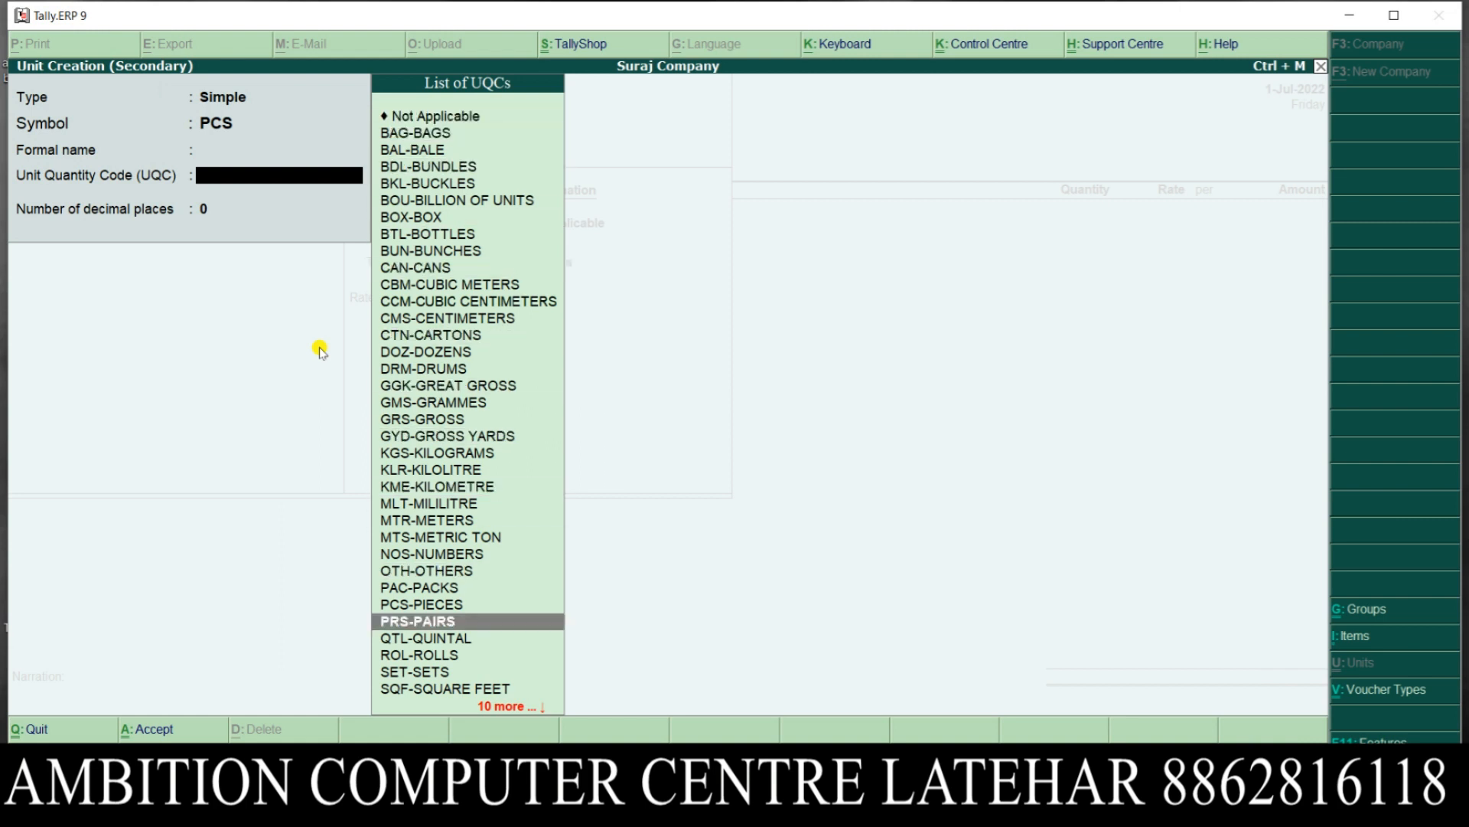
key("Down")
key("Down")
key("Up")
key("Up")
key("Up")
key("Up")
key("Up")
key("Up")
key("Up")
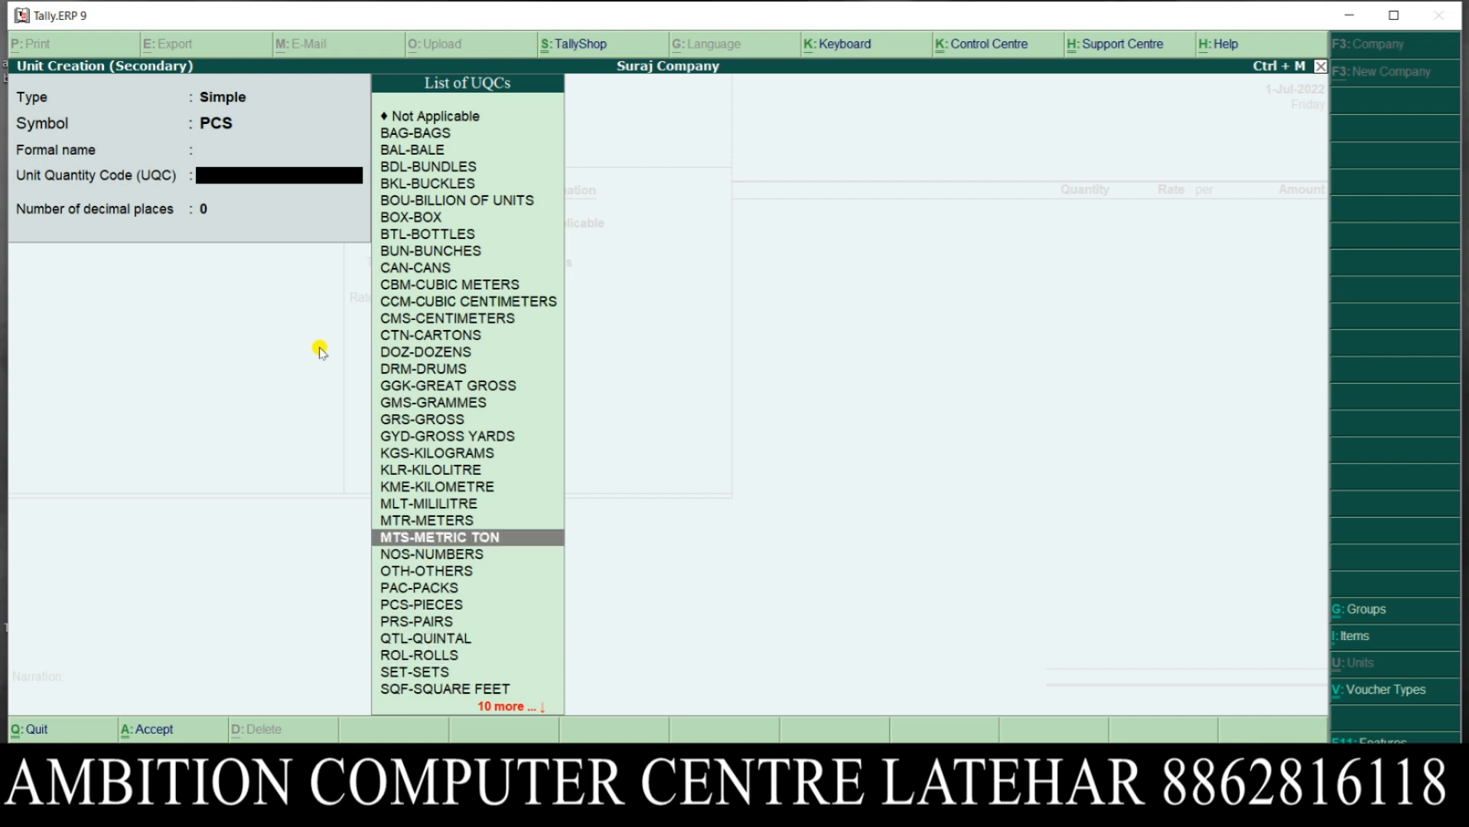
key("Down")
key("Down")
key("Down")
key("Down")
key("Down")
key("Down")
key("Down")
key("Down")
key("Down")
key("Down")
key("Down")
key("Down")
key("Down")
key("Down")
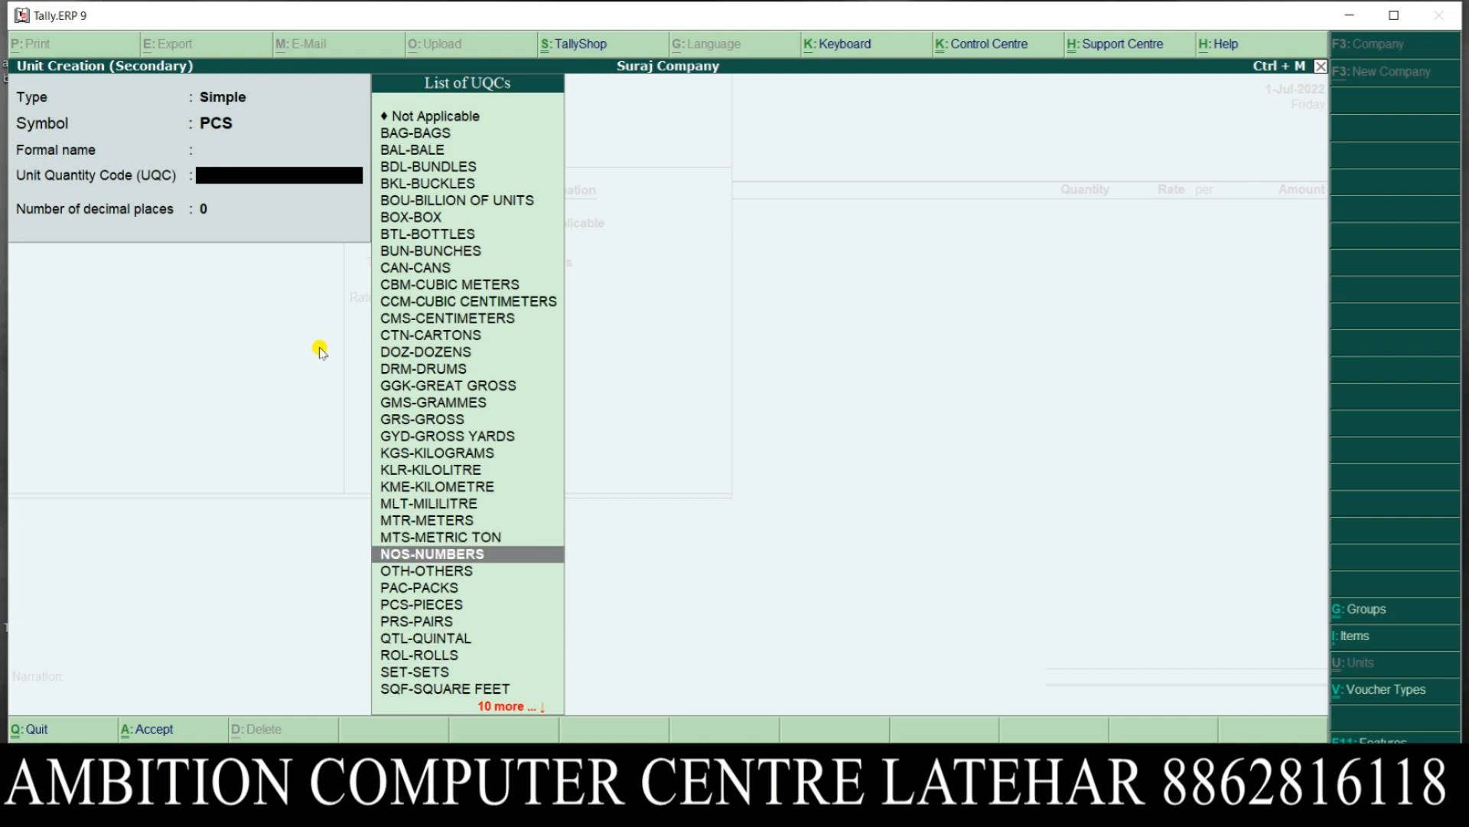
key("Down")
key("Down")
key("Down")
key("Down")
key("Down")
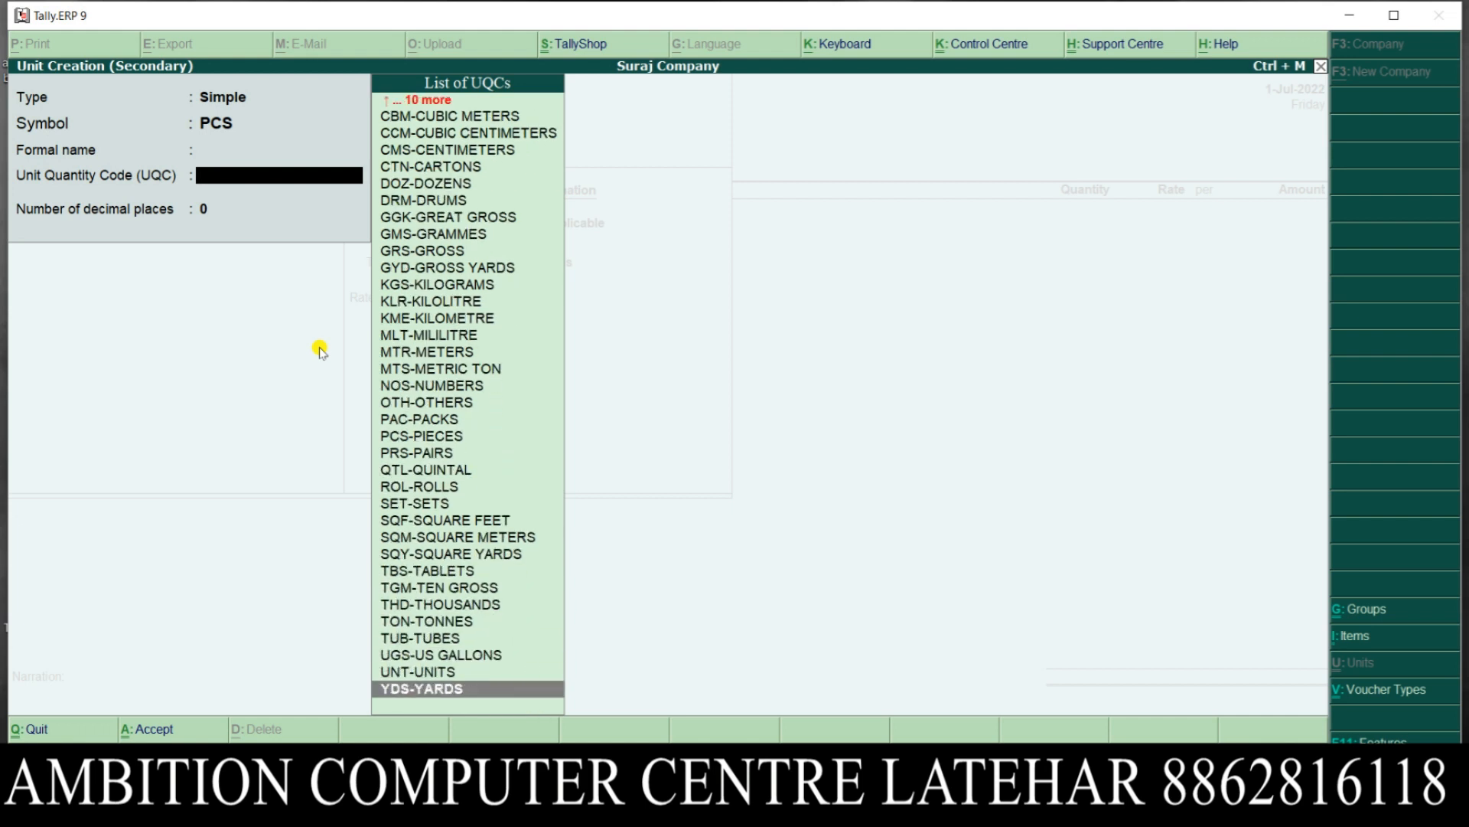
key("Up")
key("Up")
key("Up")
key("Up")
key("Up")
key("Up")
key("Up")
key("Up")
key("Up")
key("Up")
key("Up")
key("Up")
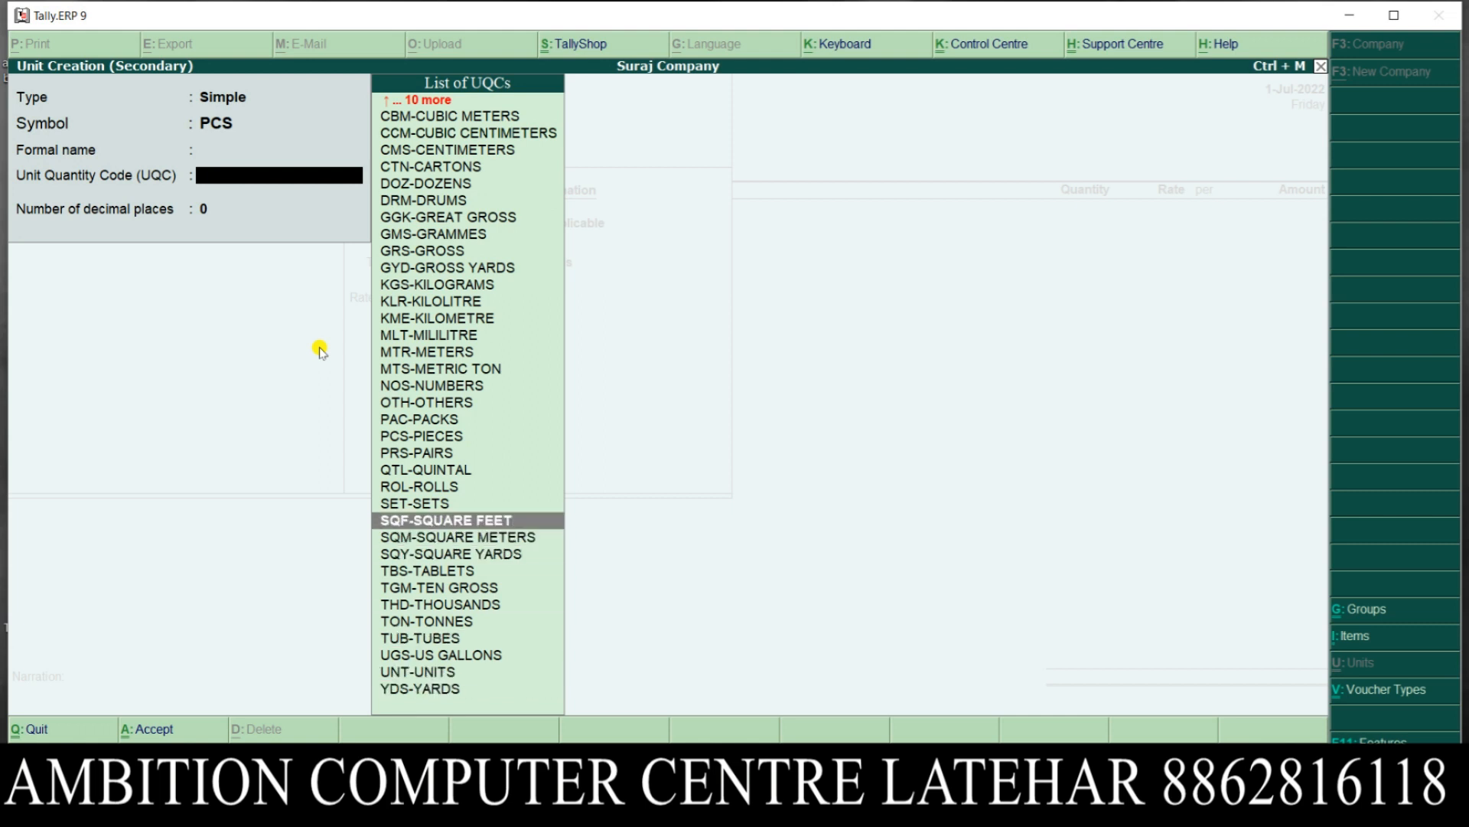
key("Up")
key("Up")
key("Up")
key("Return")
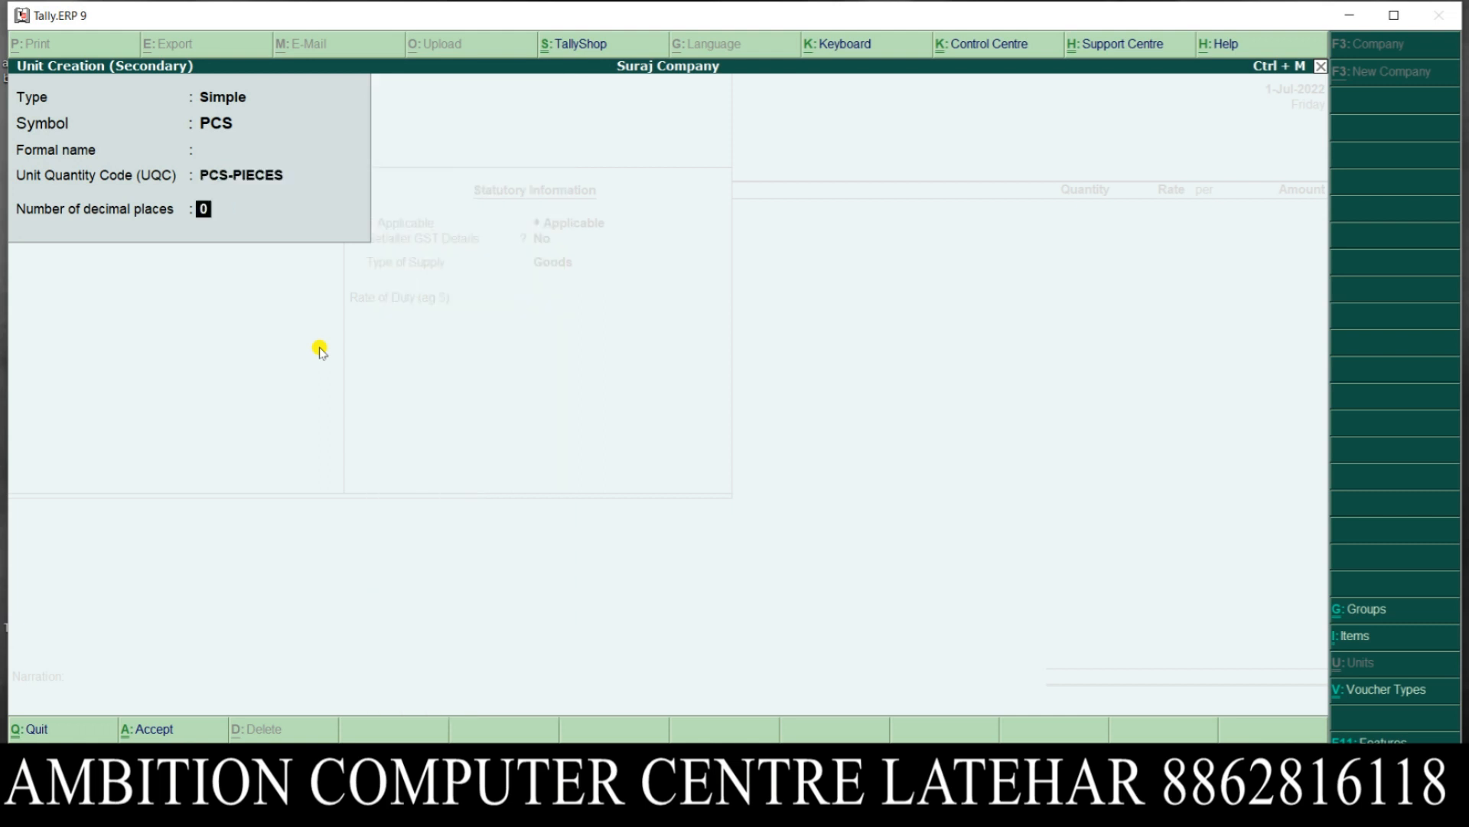
key("Return")
key("Return")
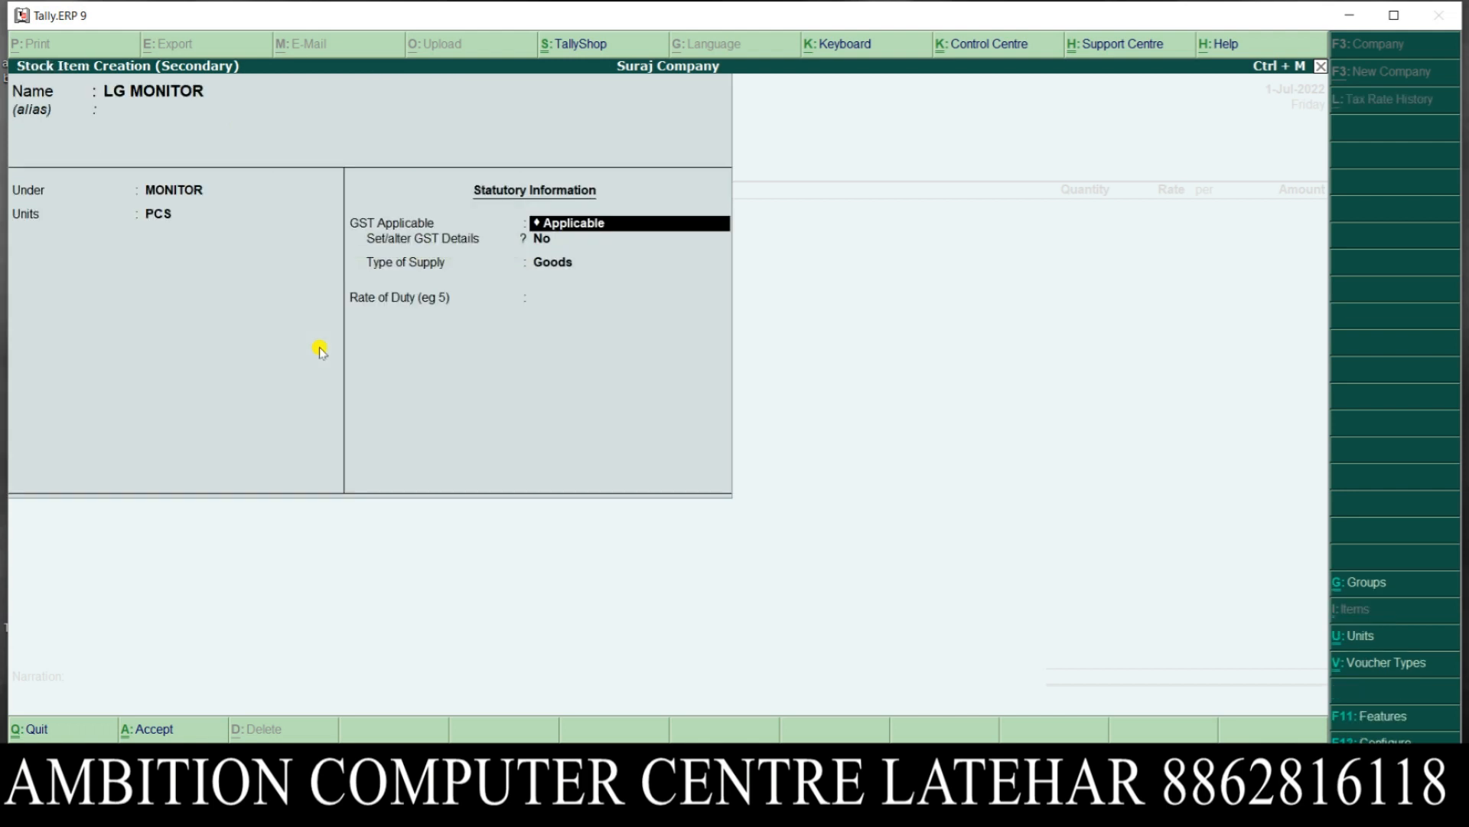
Step: Keep GST applicable and the supply type Goods for LG MONITOR, set its rate of duty to 0, and save the item
key("Return")
key("Return")
key("Return")
type("0")
key("Return")
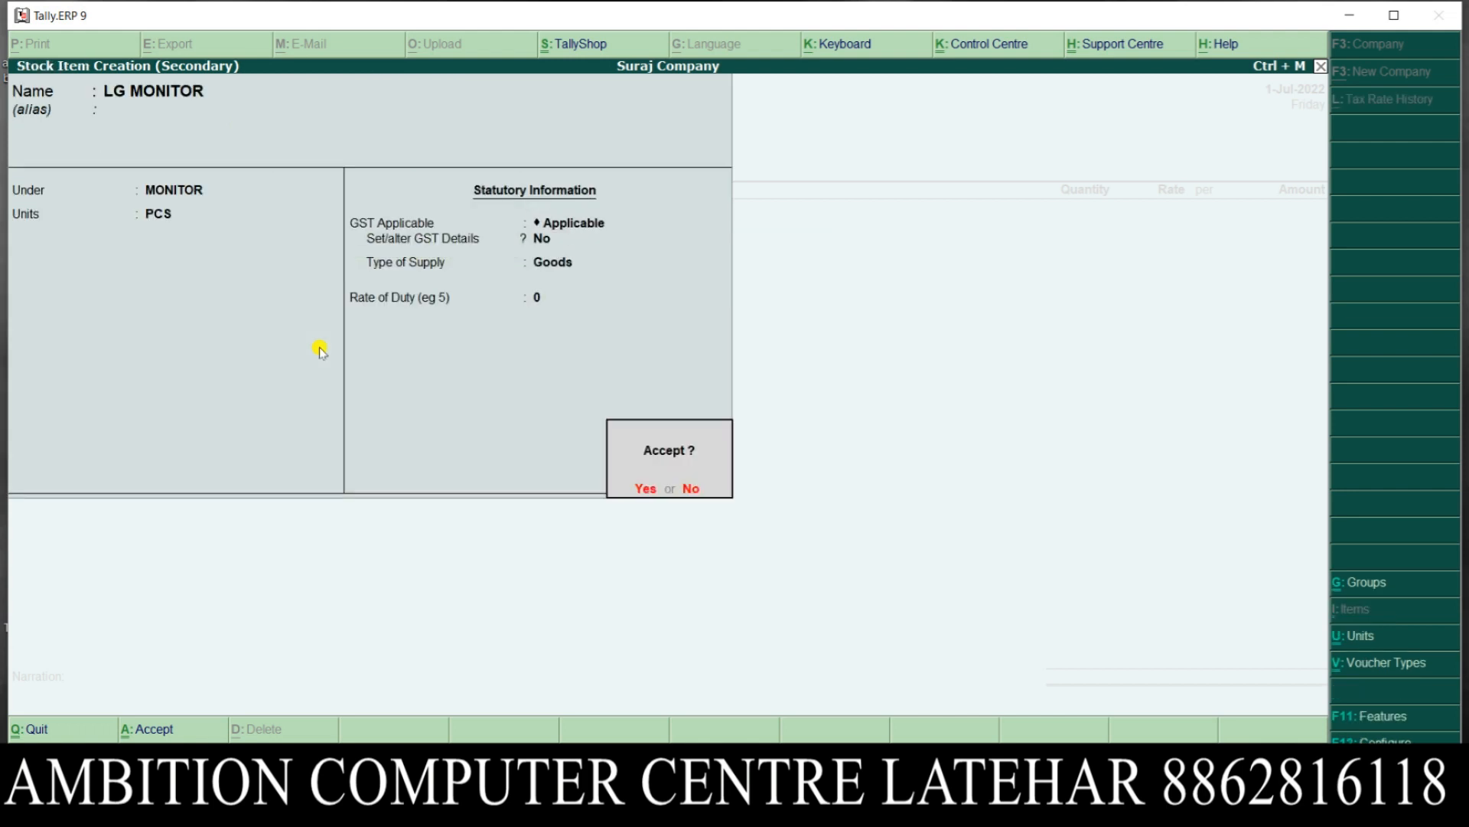
key("Return")
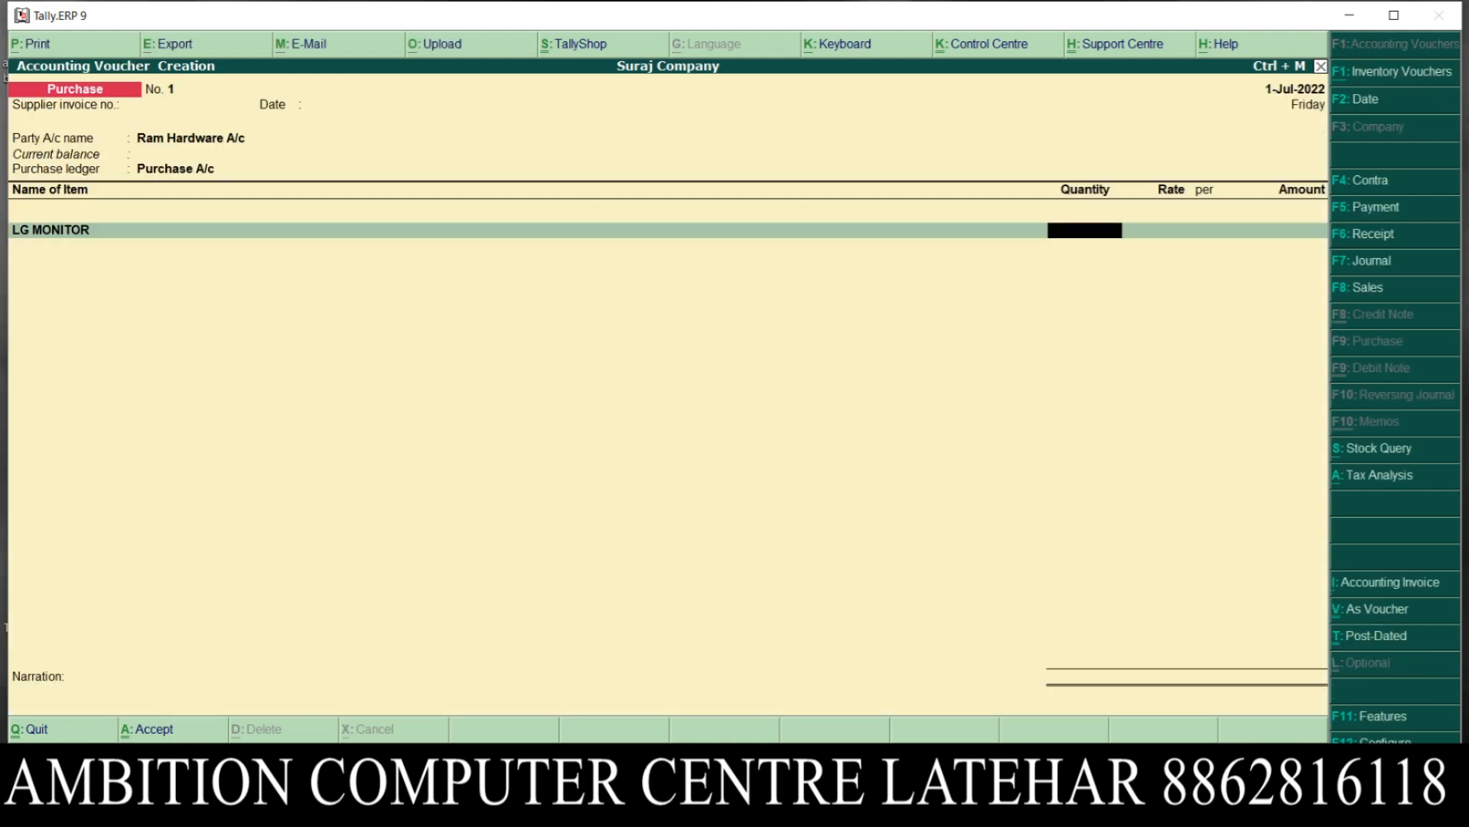
Step: Check the presentation for the monitor figures, and enter 6 PCS with an amount of 50000 for LG MONITOR in Tally, leaving the rate blank
key("alt+Tab")
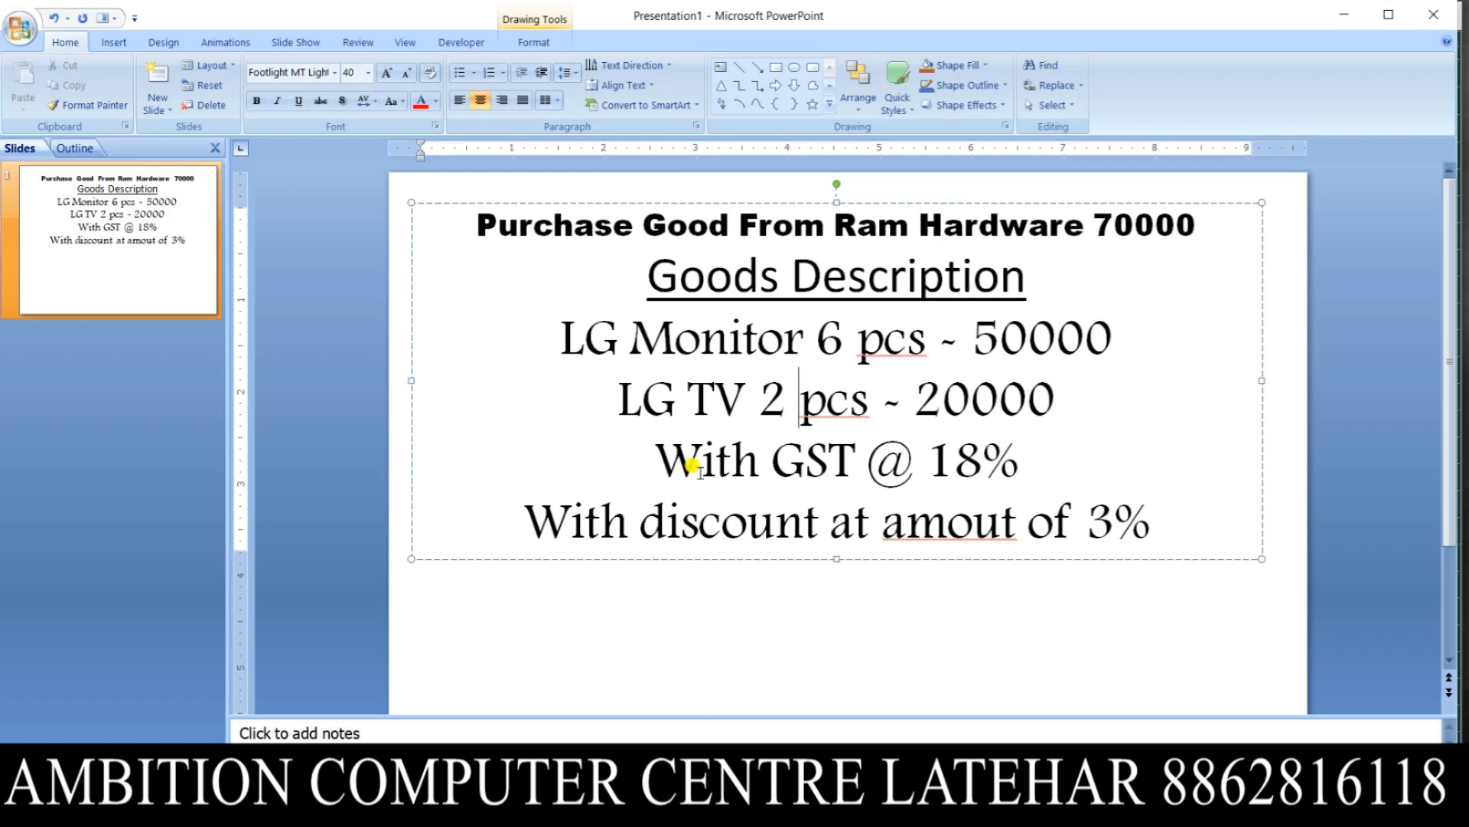
key("alt+Tab")
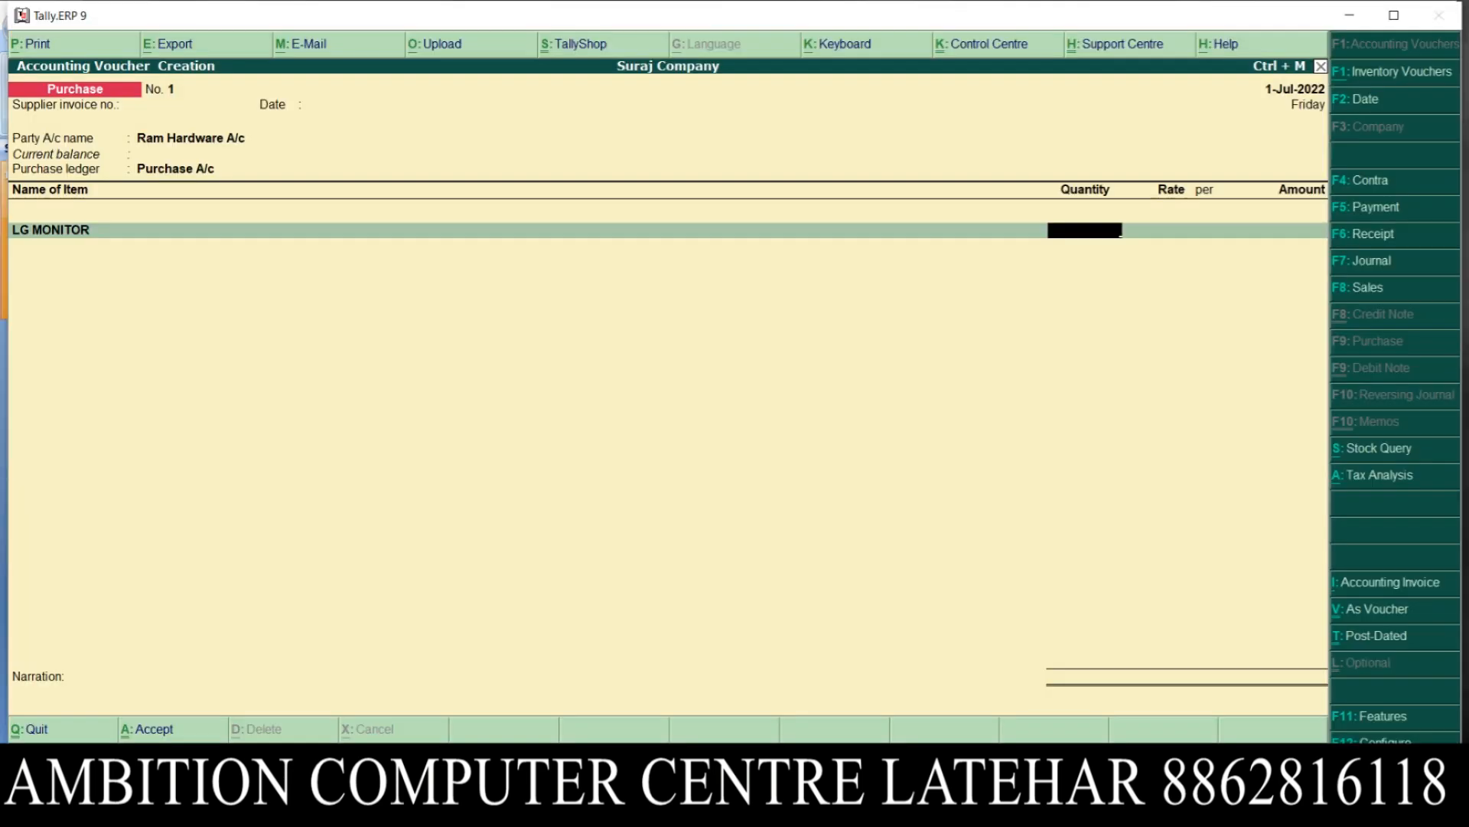
type("6")
key("Return")
key("Return")
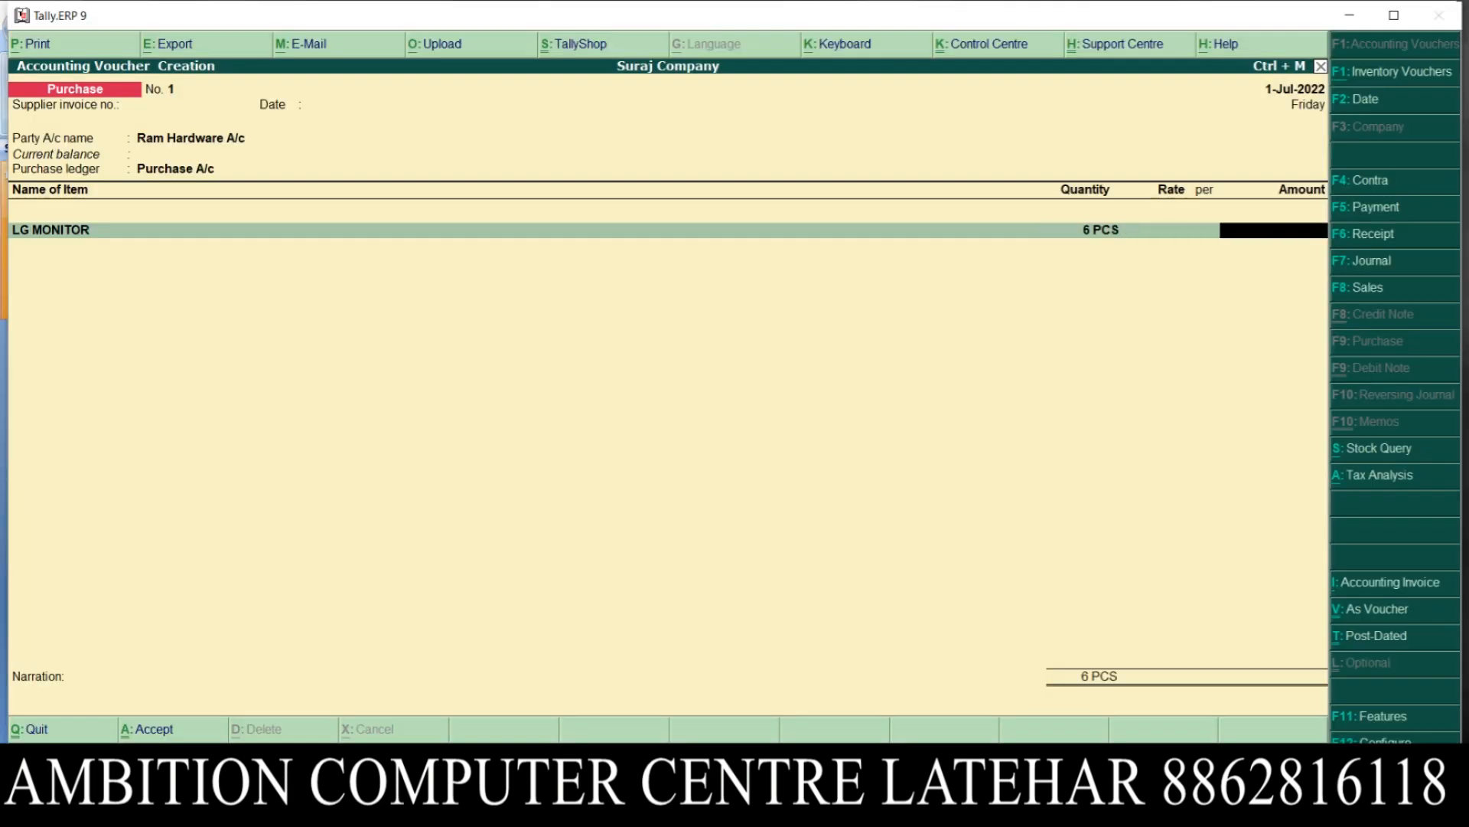
type("50000")
key("Return")
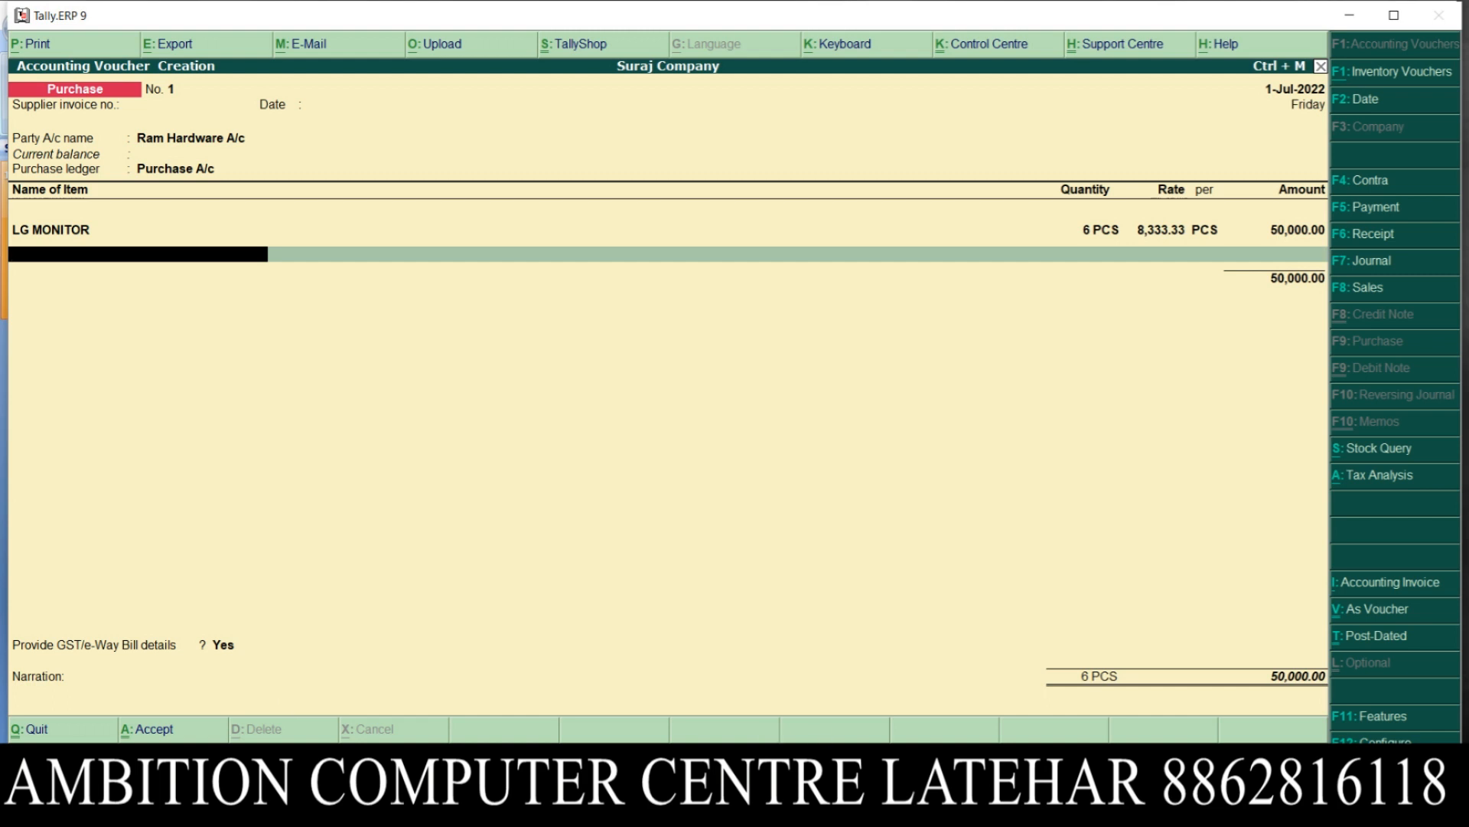
Step: Check the second item in the PowerPoint presentation, return to Tally, and start a new stock item named LG TV
left_click(708, 809)
left_click_drag(642, 394, 687, 394)
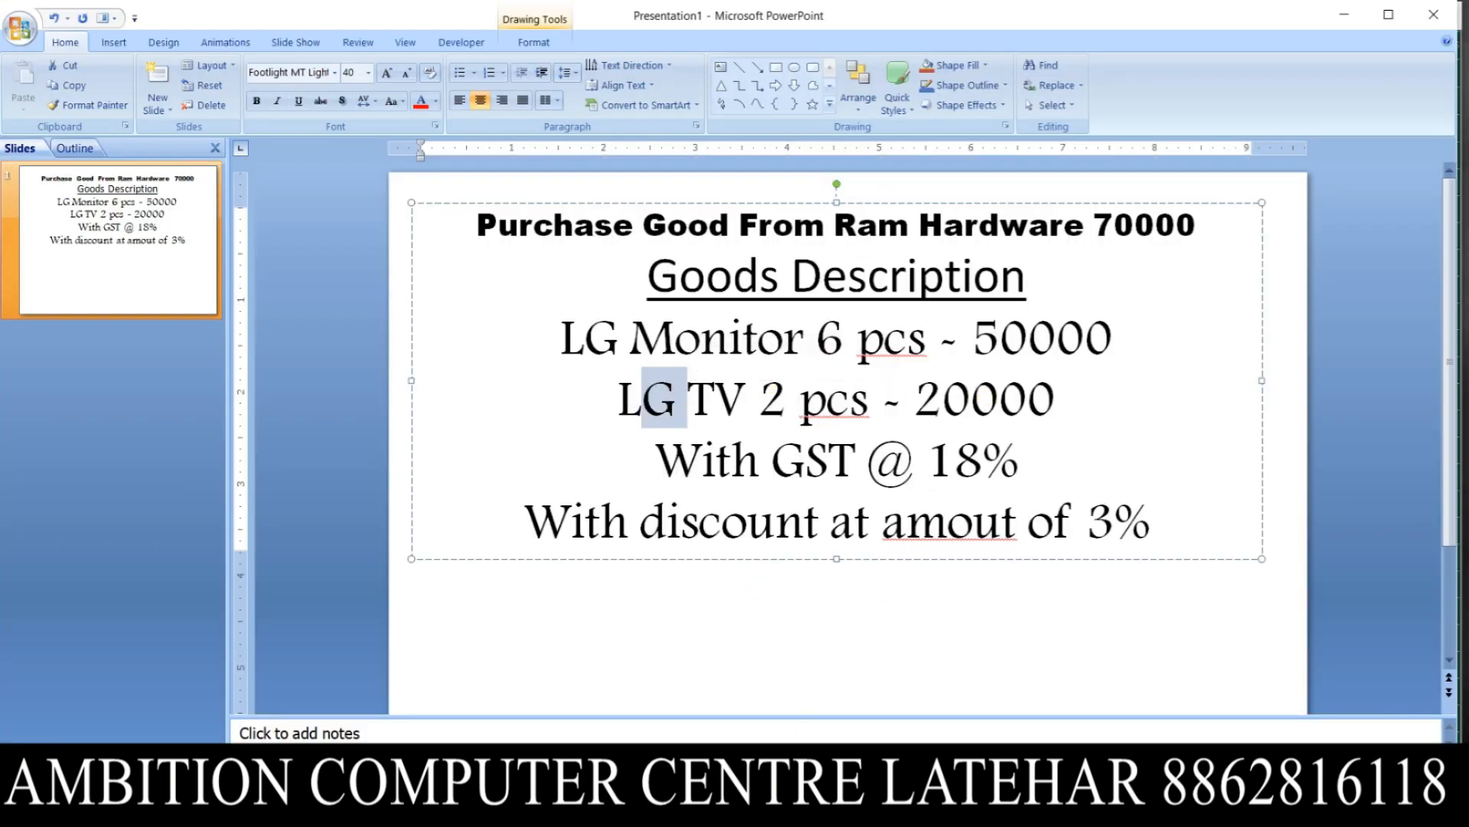
left_click(732, 810)
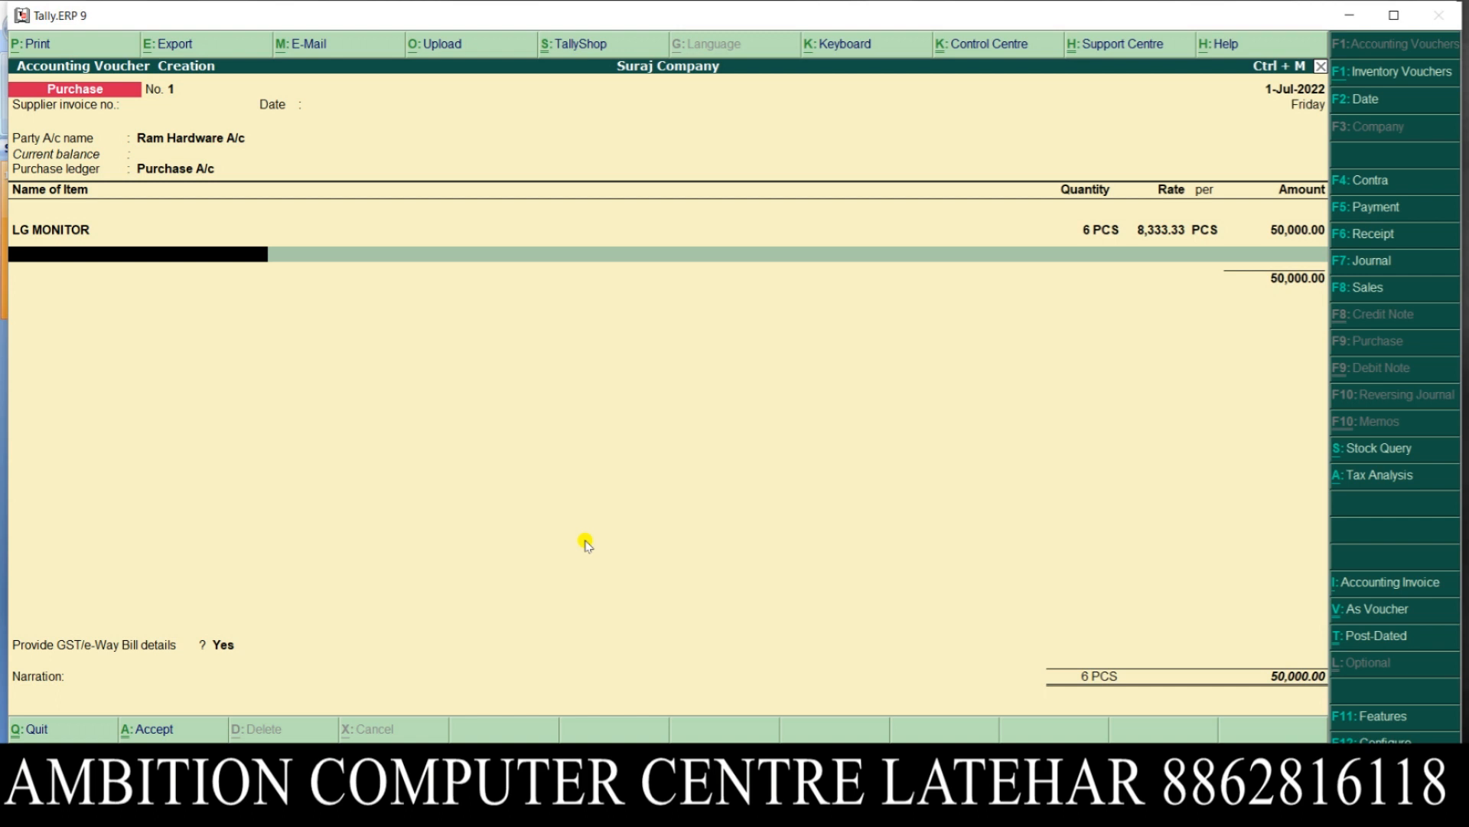
key("alt+c")
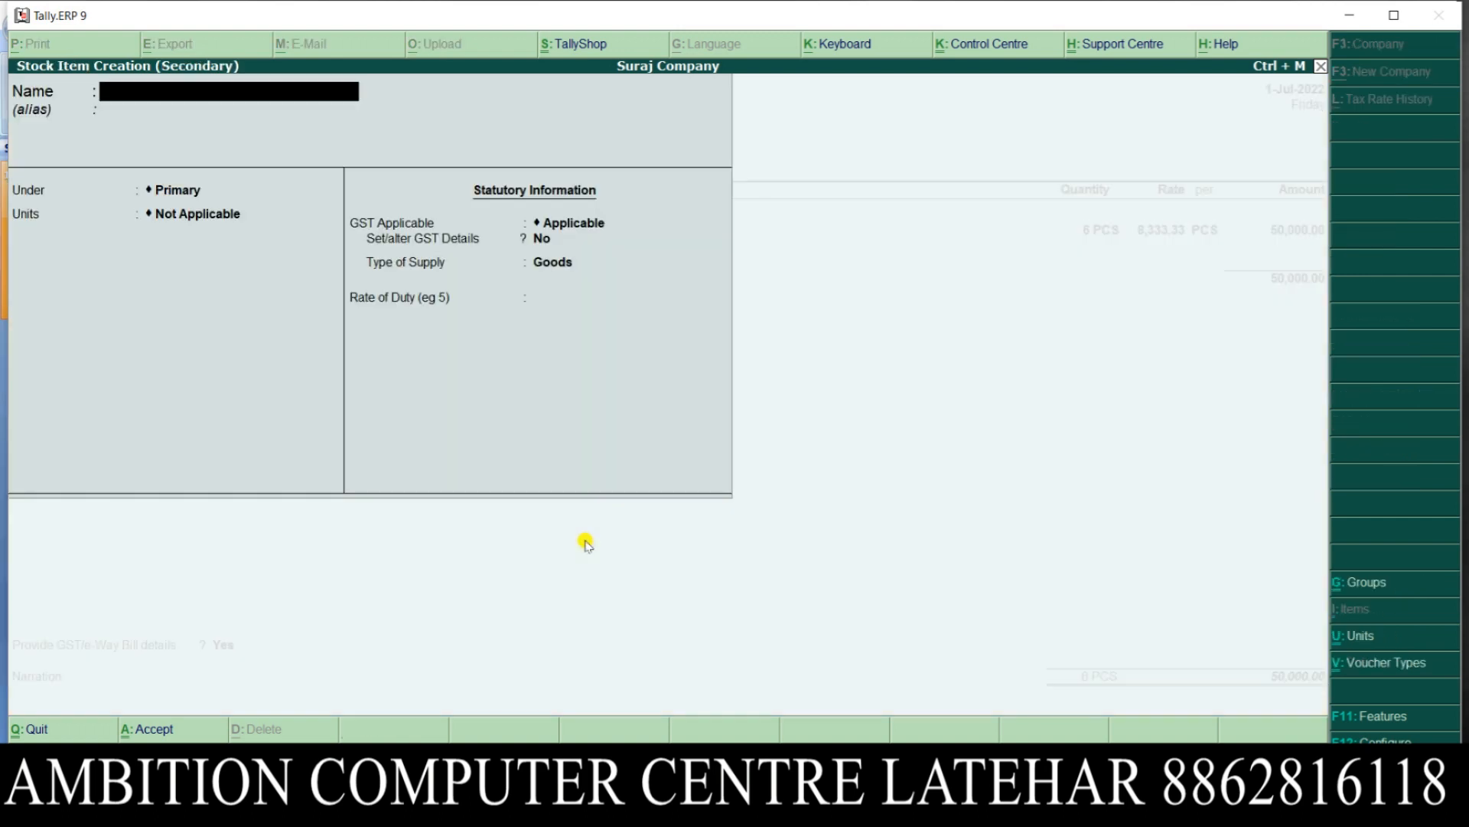
type("LG TV")
key("Return")
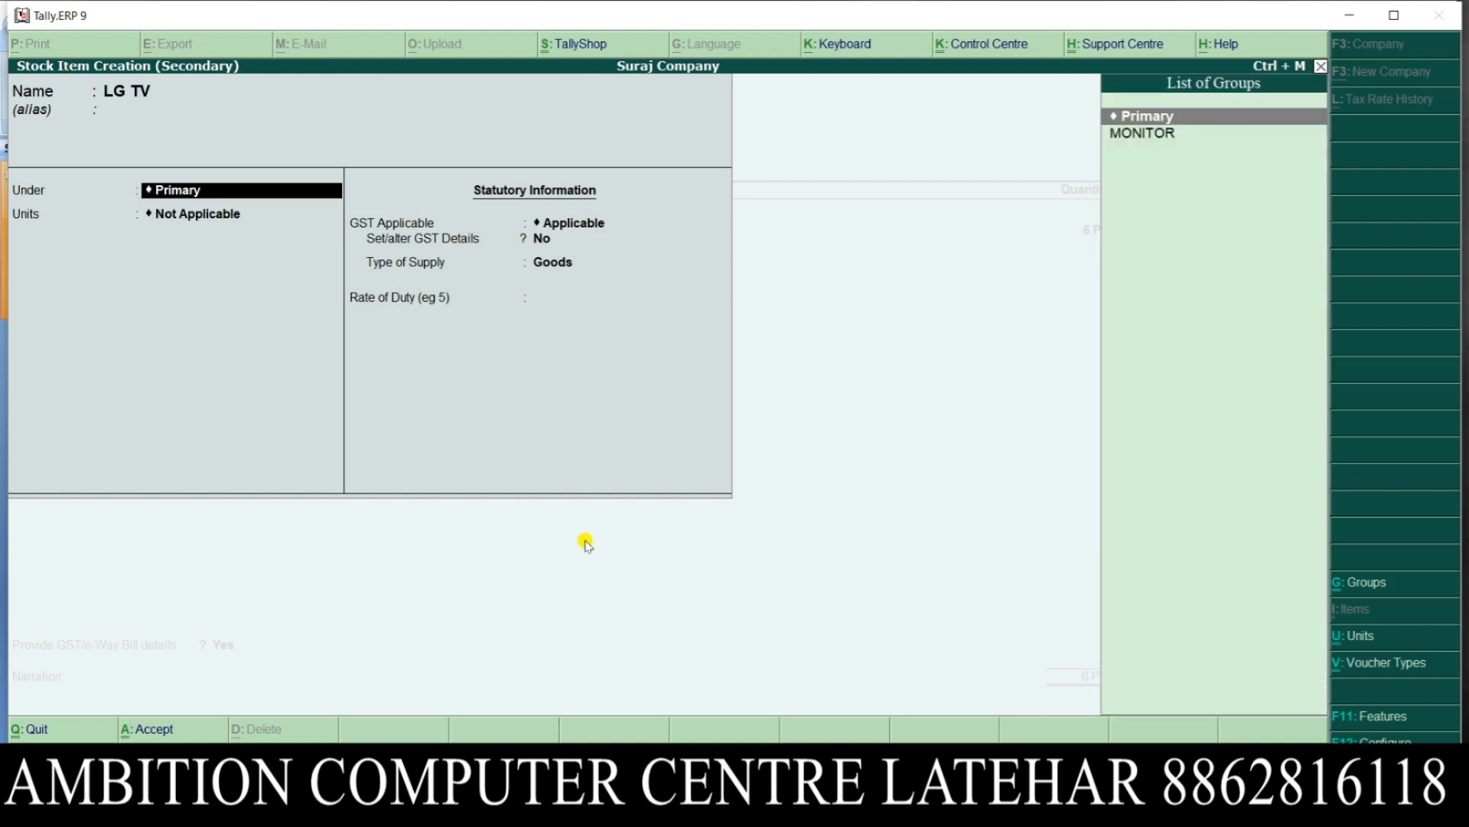
Step: Start a new stock group named TV under Primary, without adding item quantities
key("alt+c")
type("TV")
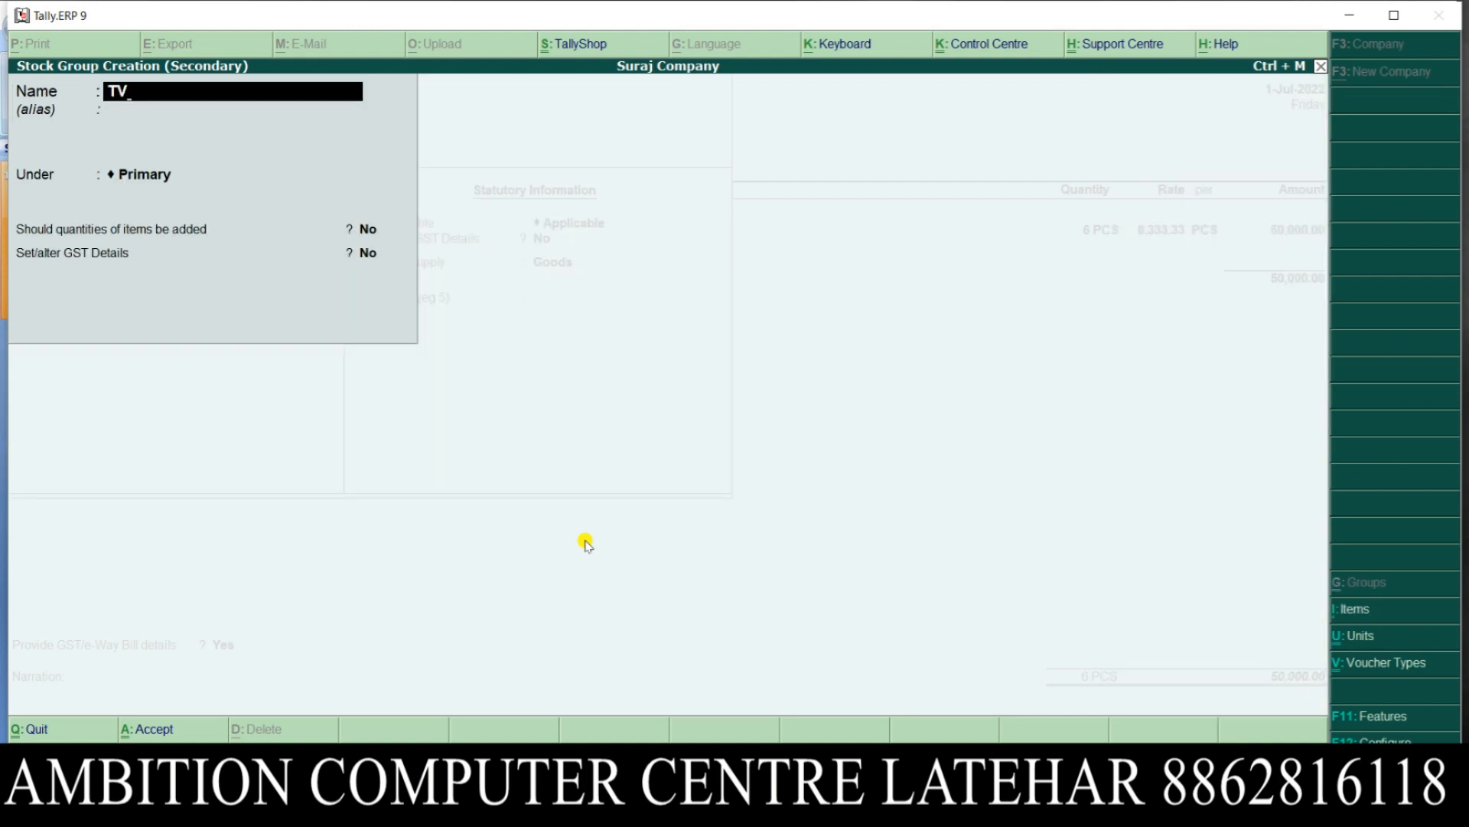
key("Return")
key("Return")
key("Return")
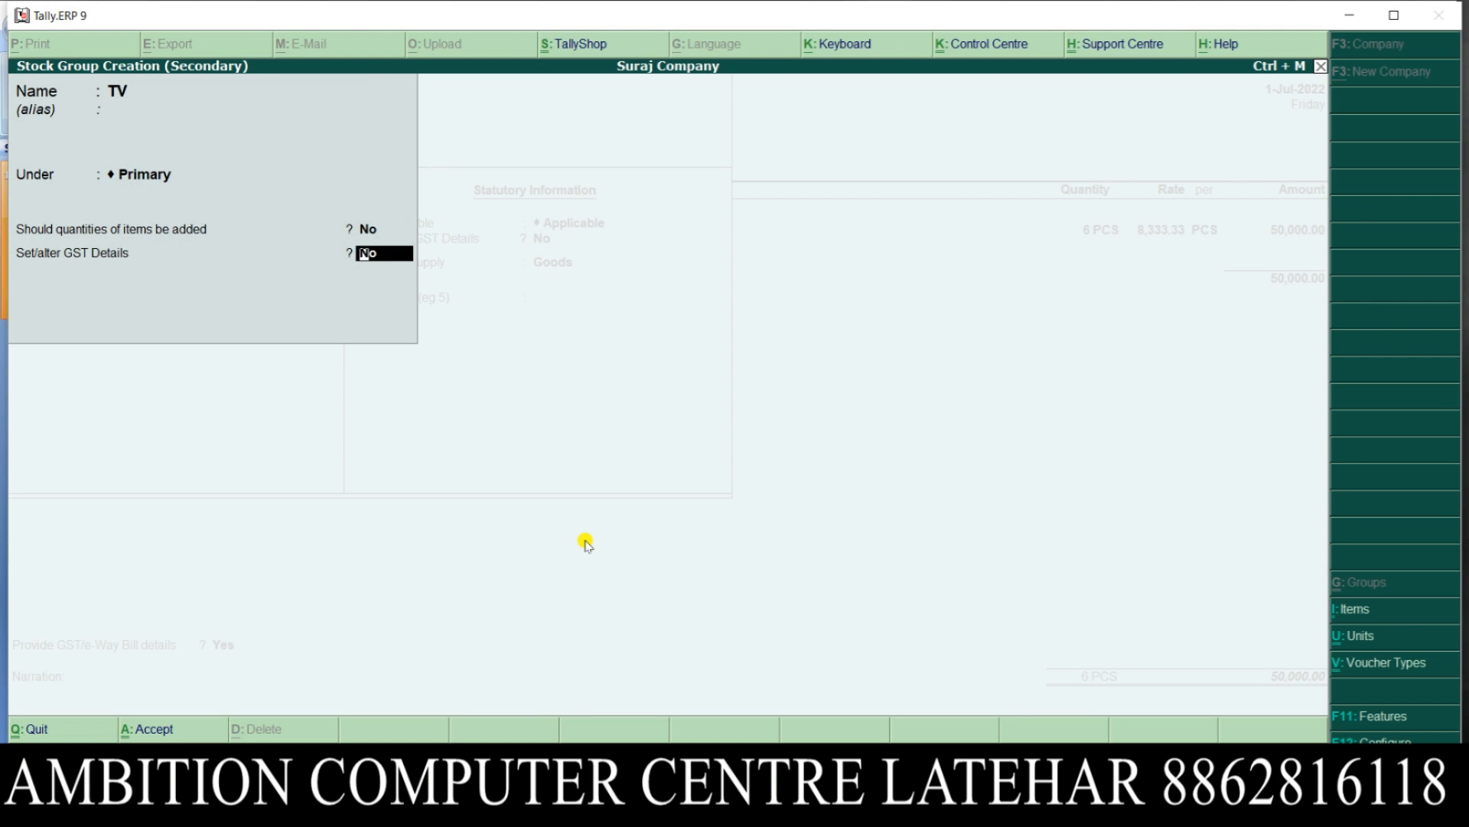
Step: Enable GST details for the TV stock group, make it Taxable with 18% integrated tax, and save the group
type("Y")
key("Return")
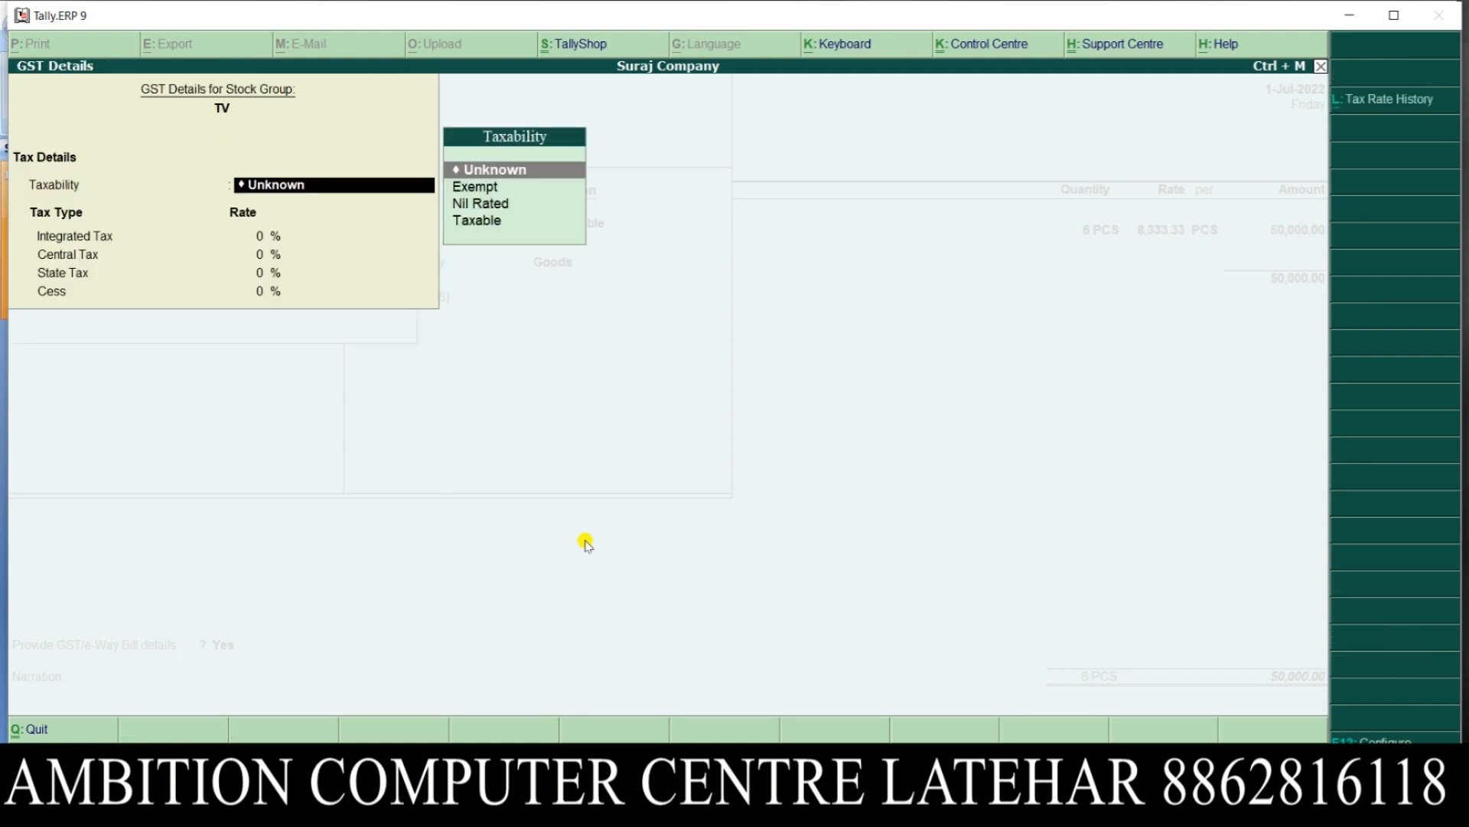
key("Down")
key("Down")
key("Down")
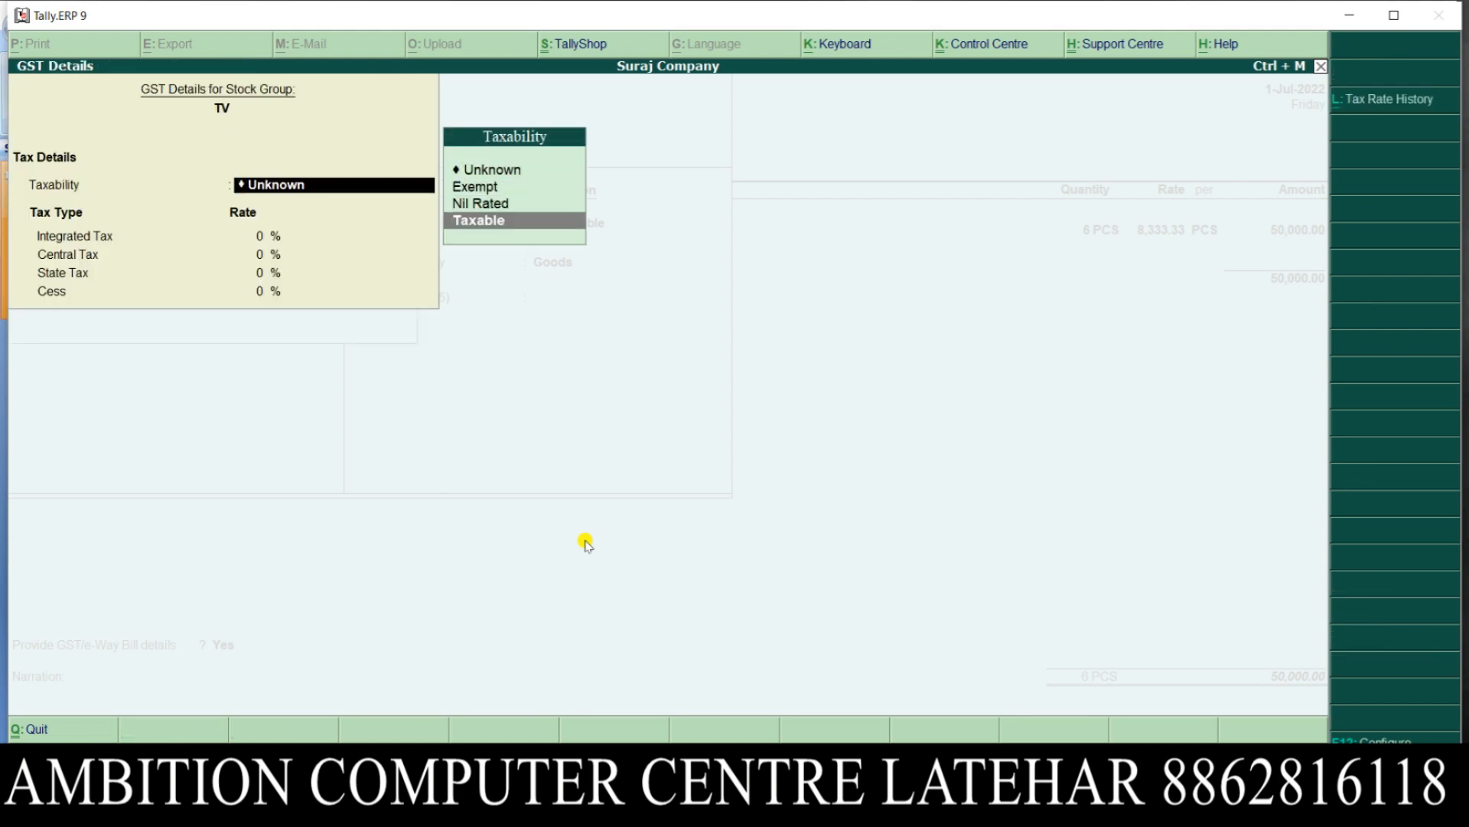
key("Return")
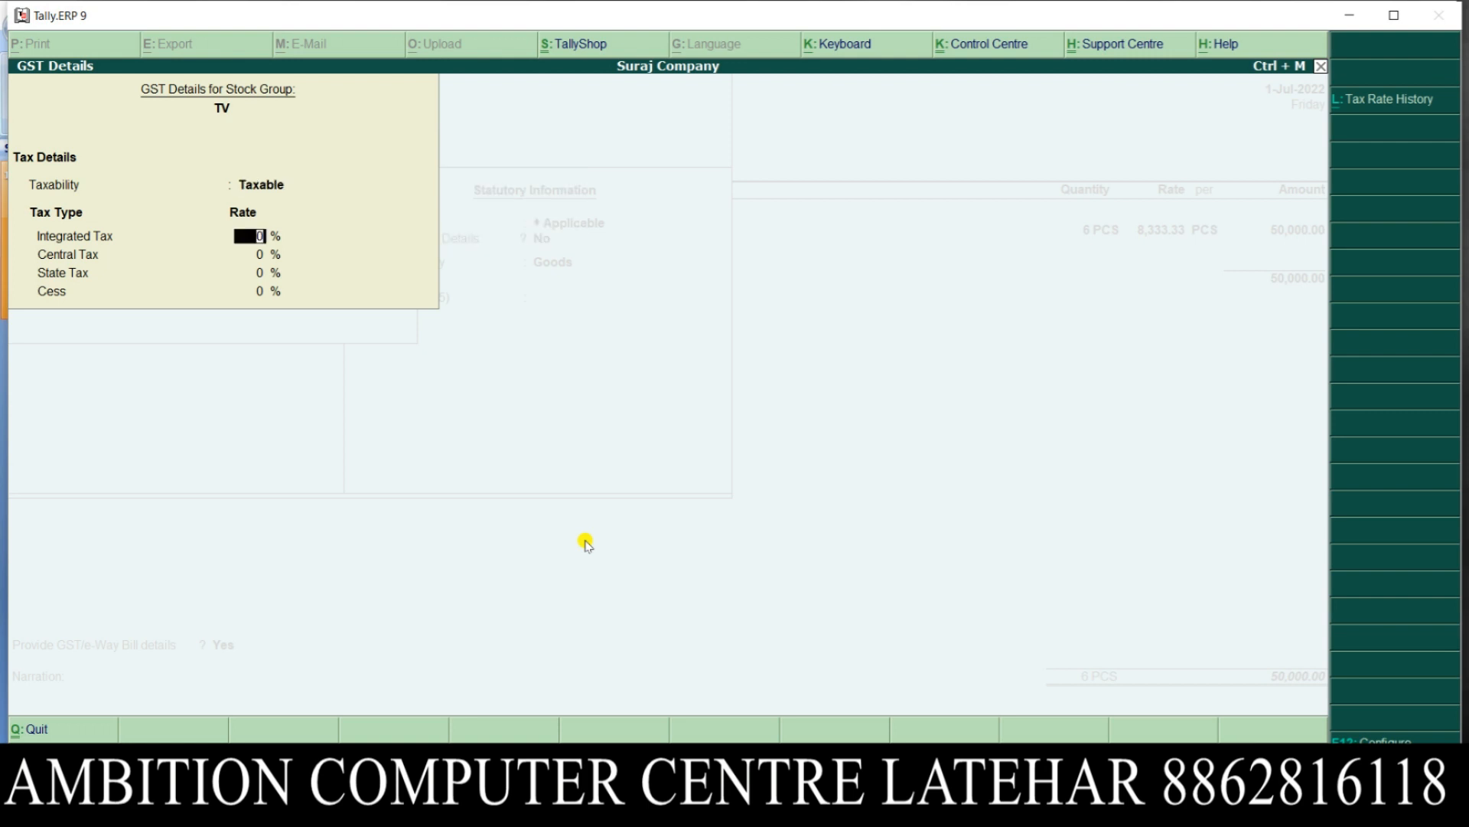
type("18")
key("Return")
key("Return")
key("Return")
key("Return")
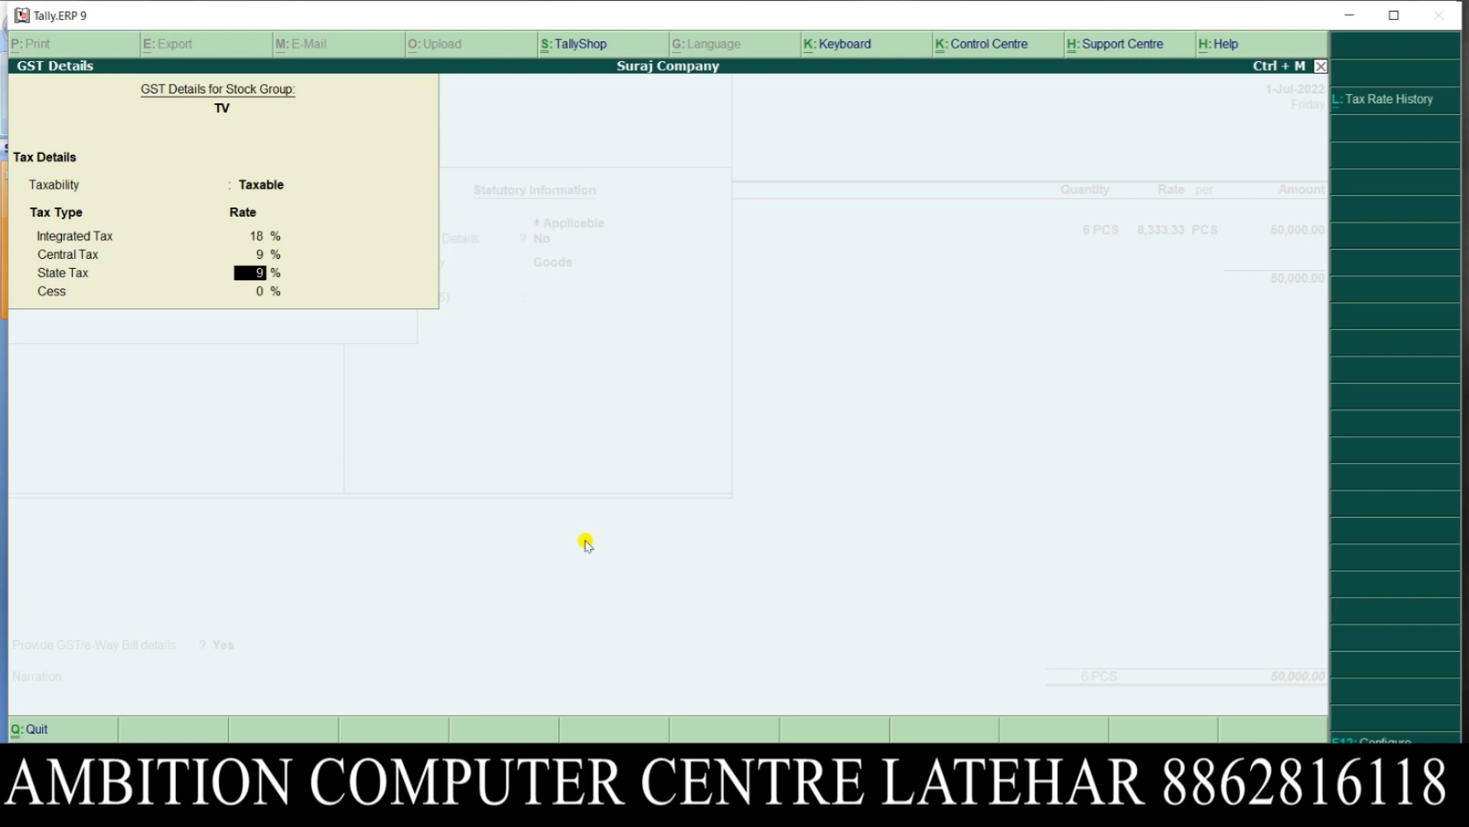
key("Return")
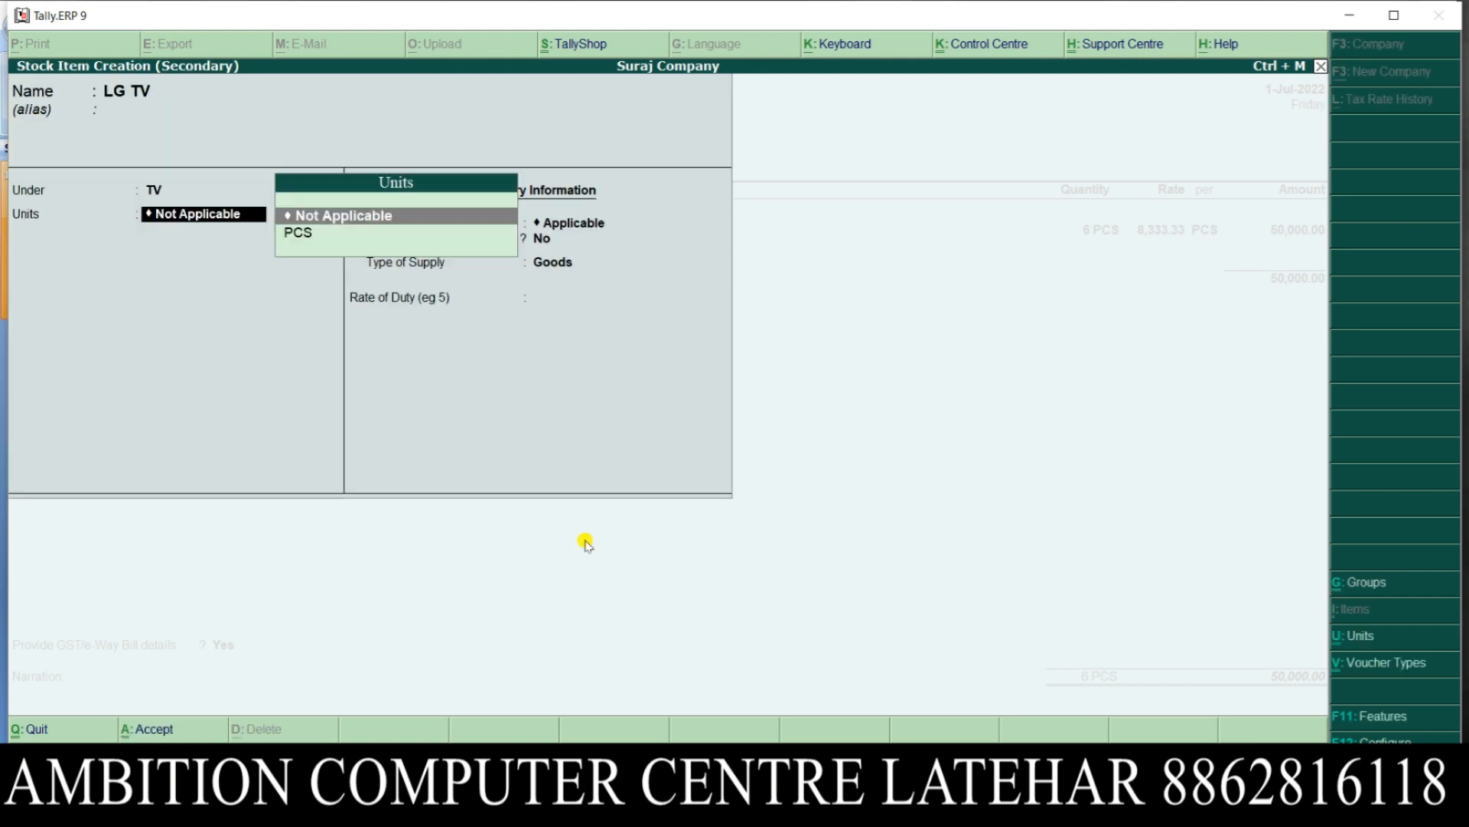
Step: Set the units of LG TV to PCS, keep GST applicable with supply type Goods and rate of duty 0, and save the item
key("Down")
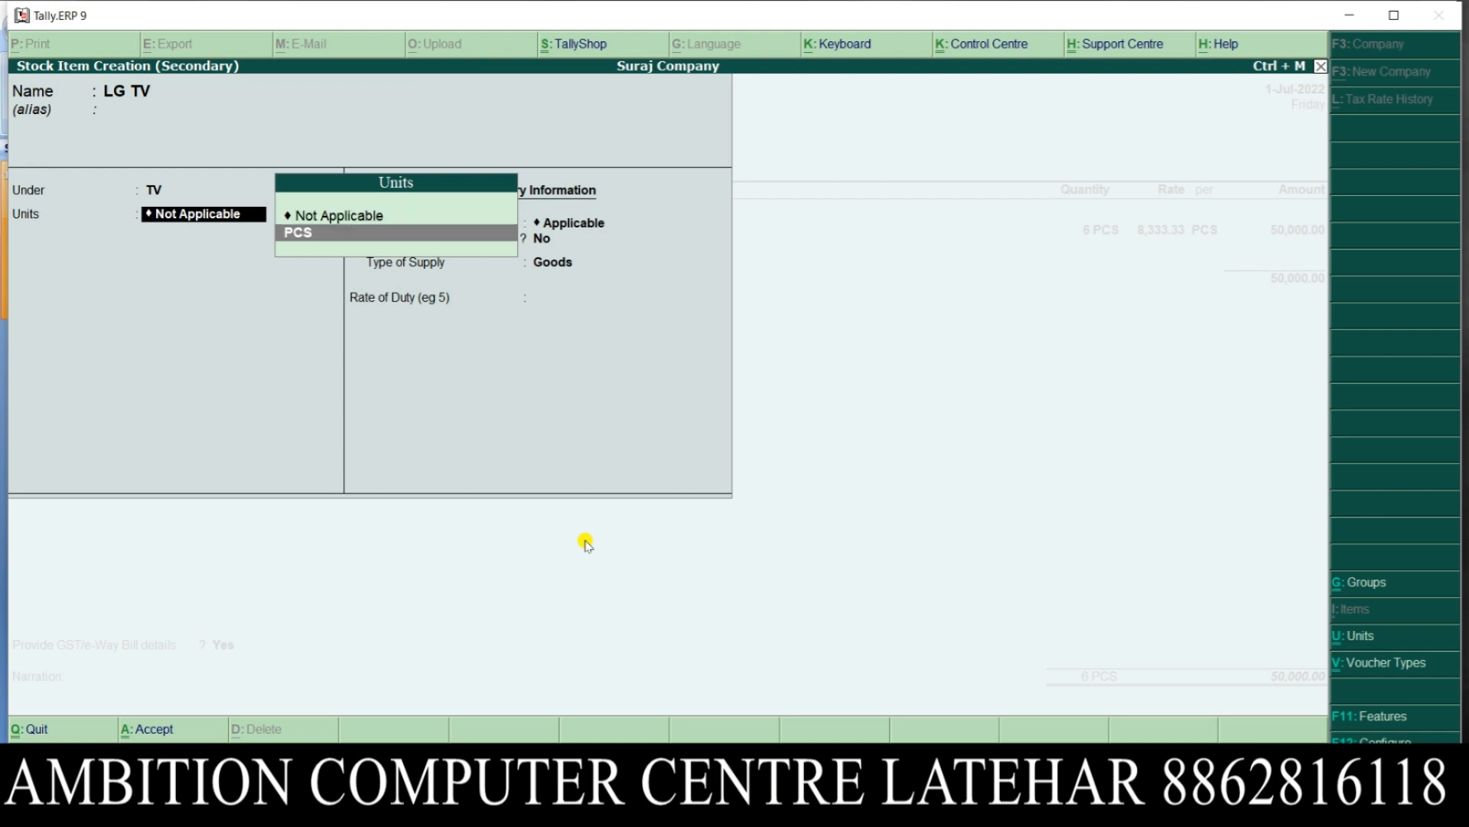
key("Return")
key("Return")
key("Return")
key("Return")
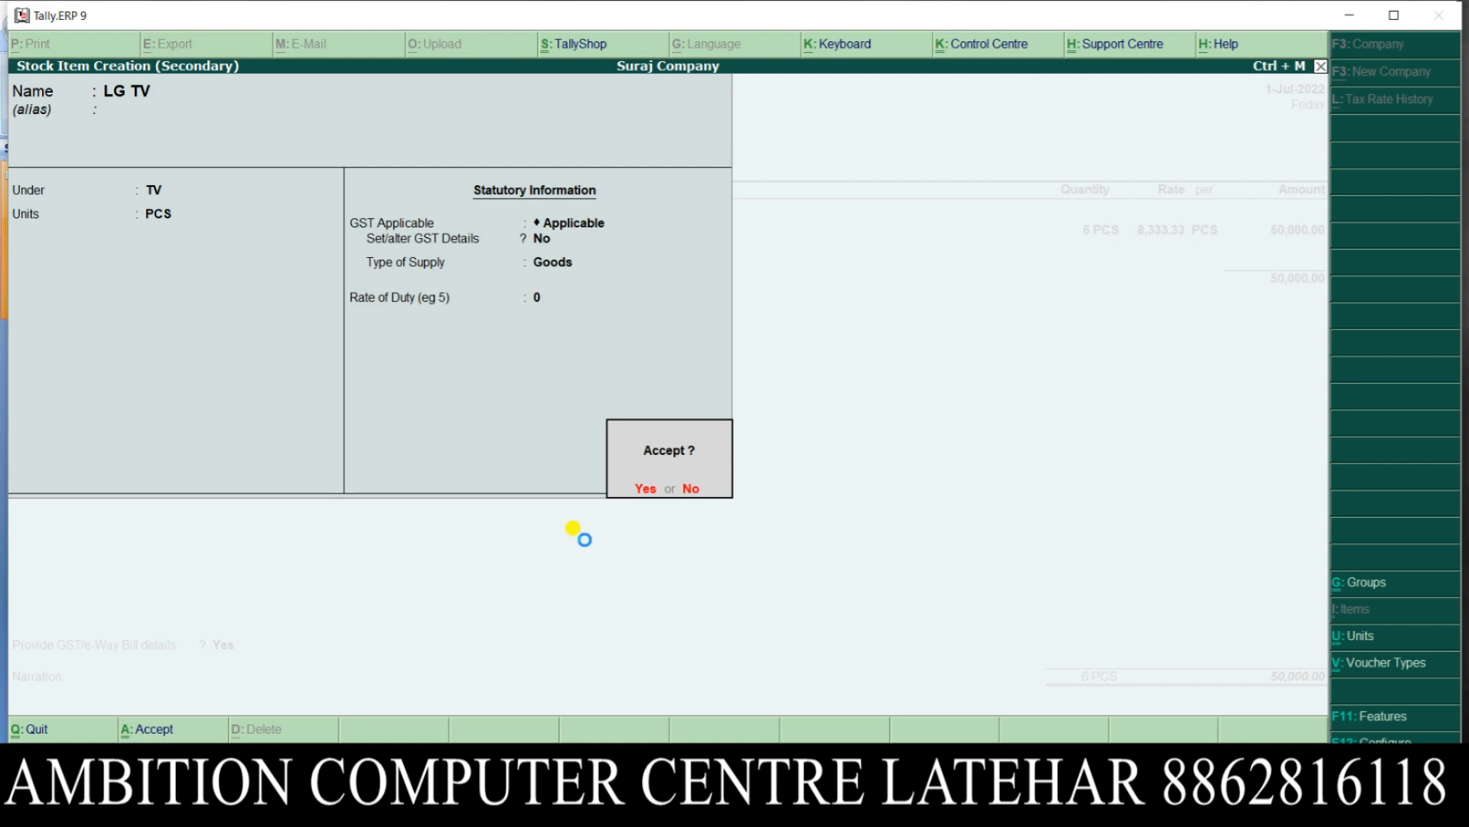
key("Return")
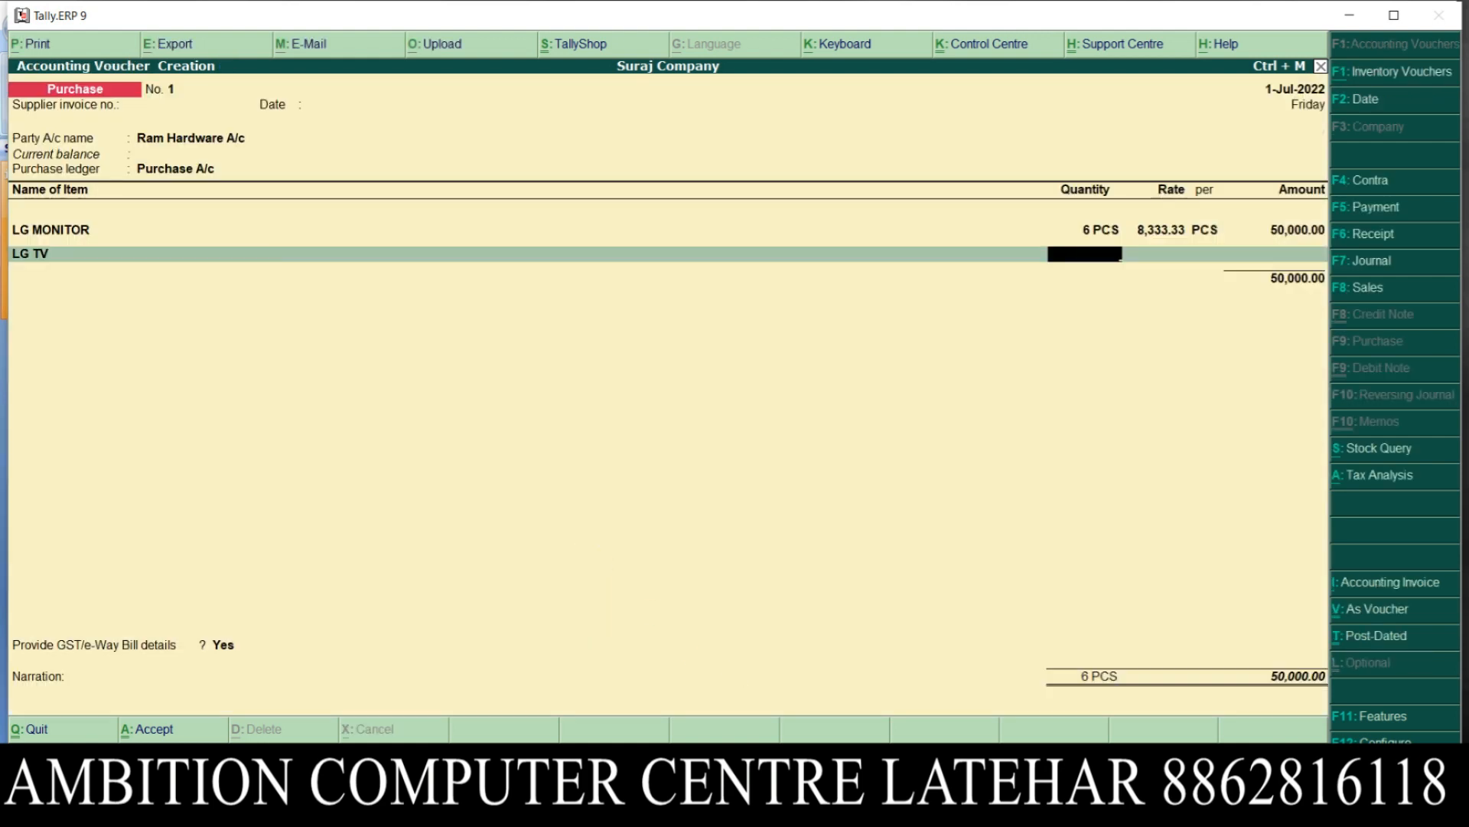
Step: Check the TV figures in the PowerPoint presentation, and enter 2 PCS with an amount of 20000 for LG TV in Tally, leaving the rate blank
left_click(796, 805)
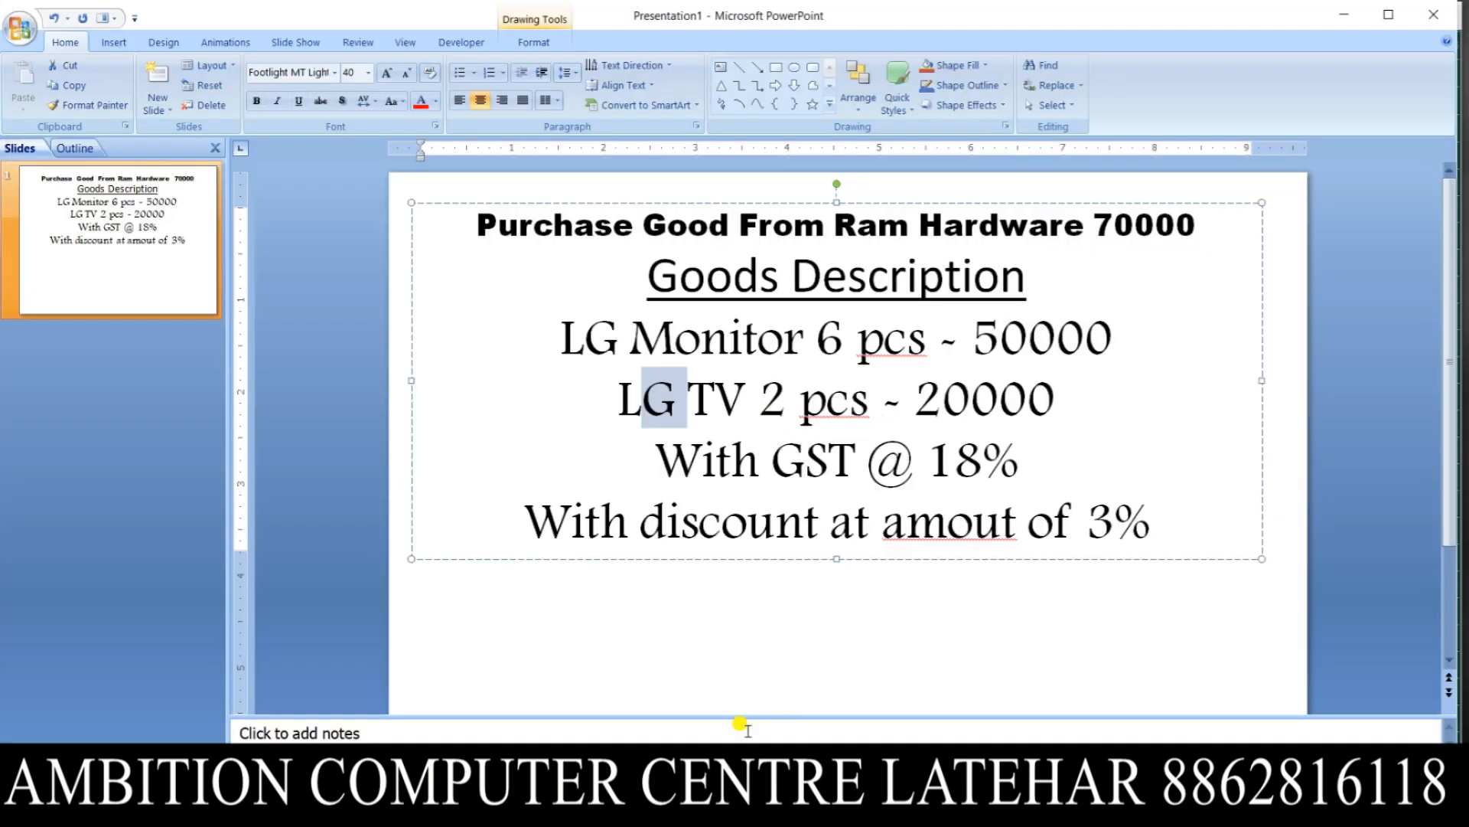
left_click(727, 805)
type("2")
key("Return")
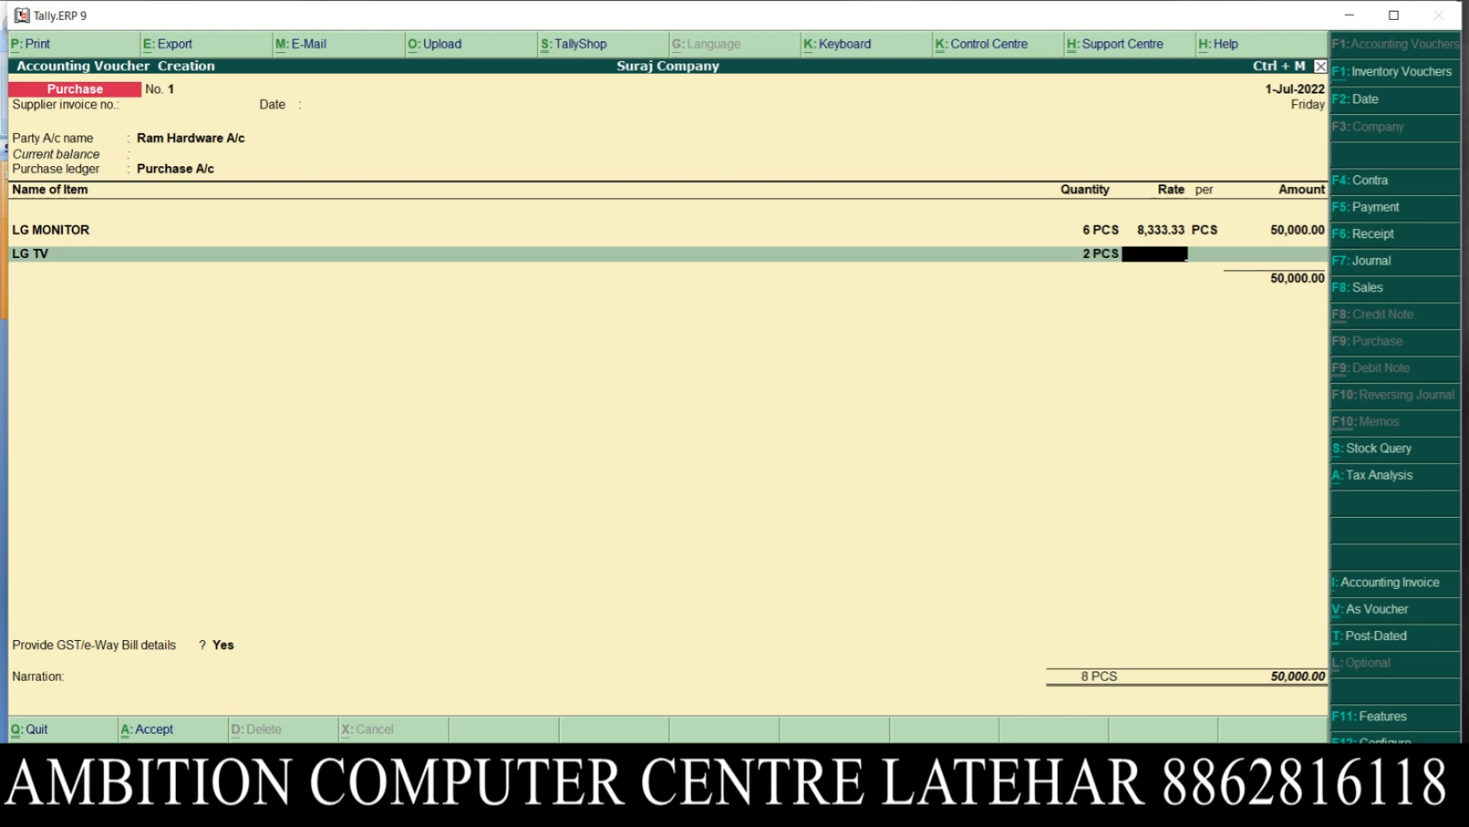
key("Return")
type("20000")
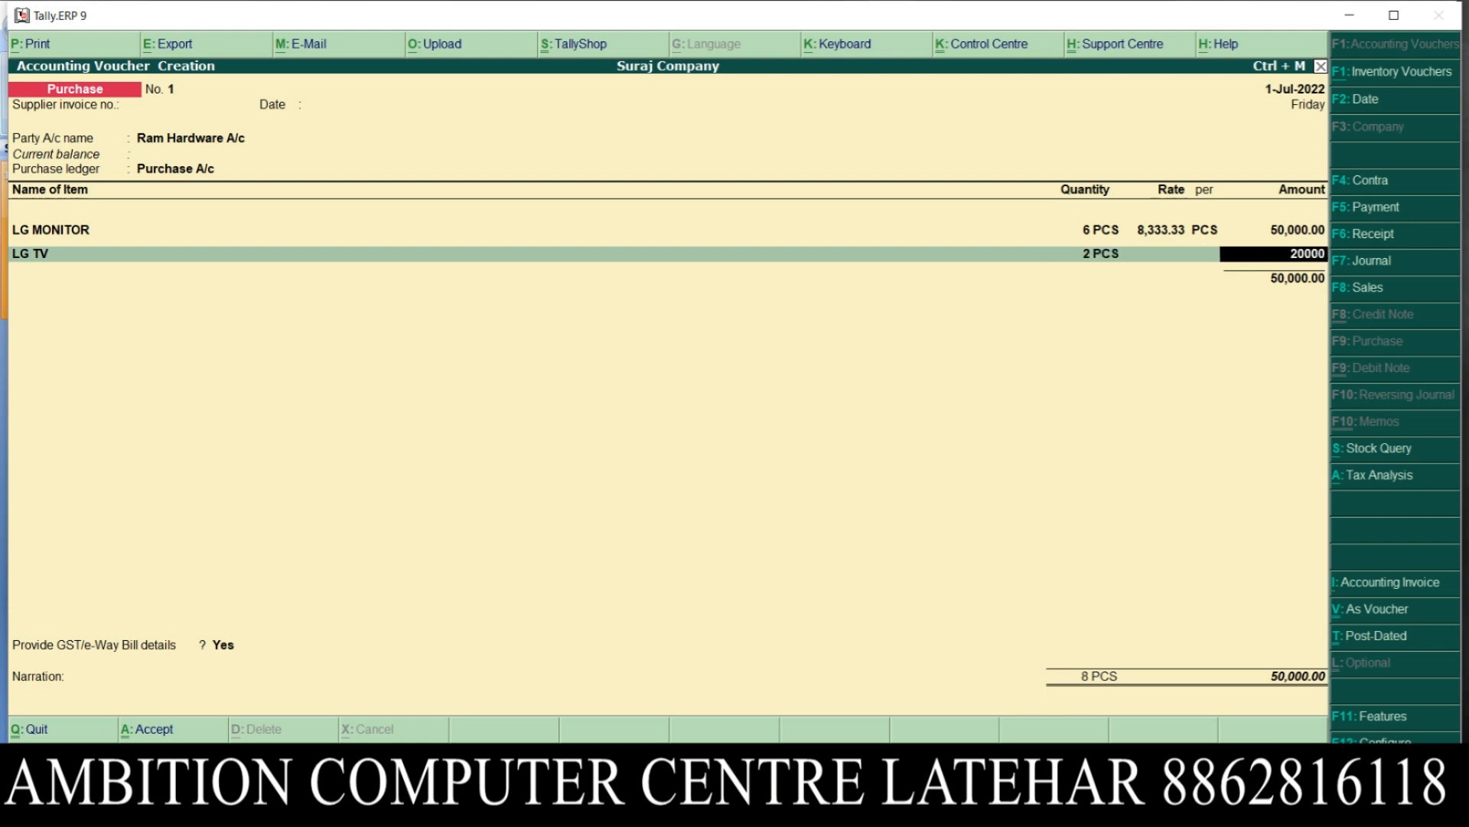
key("Return")
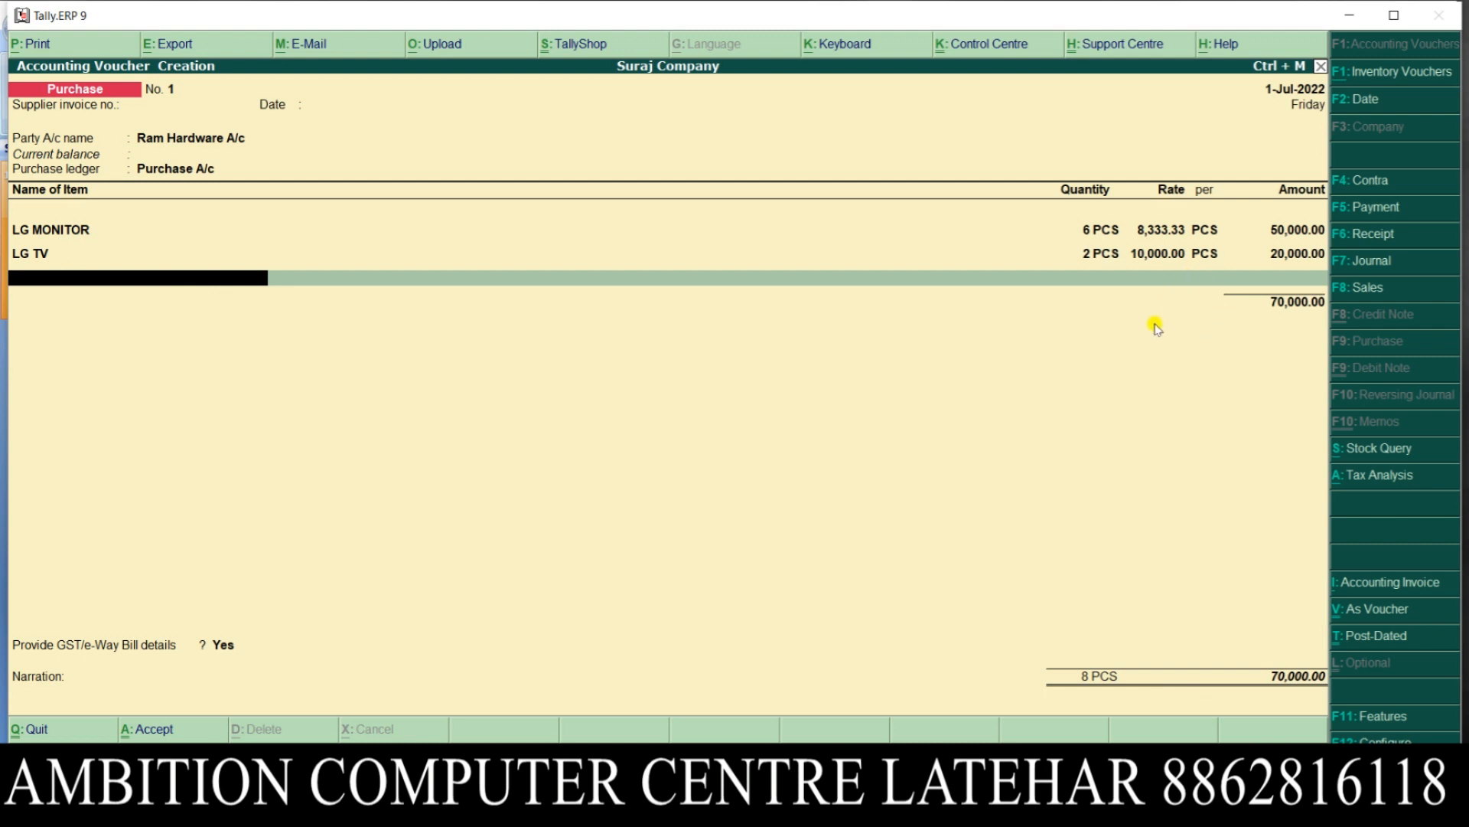
key("Return")
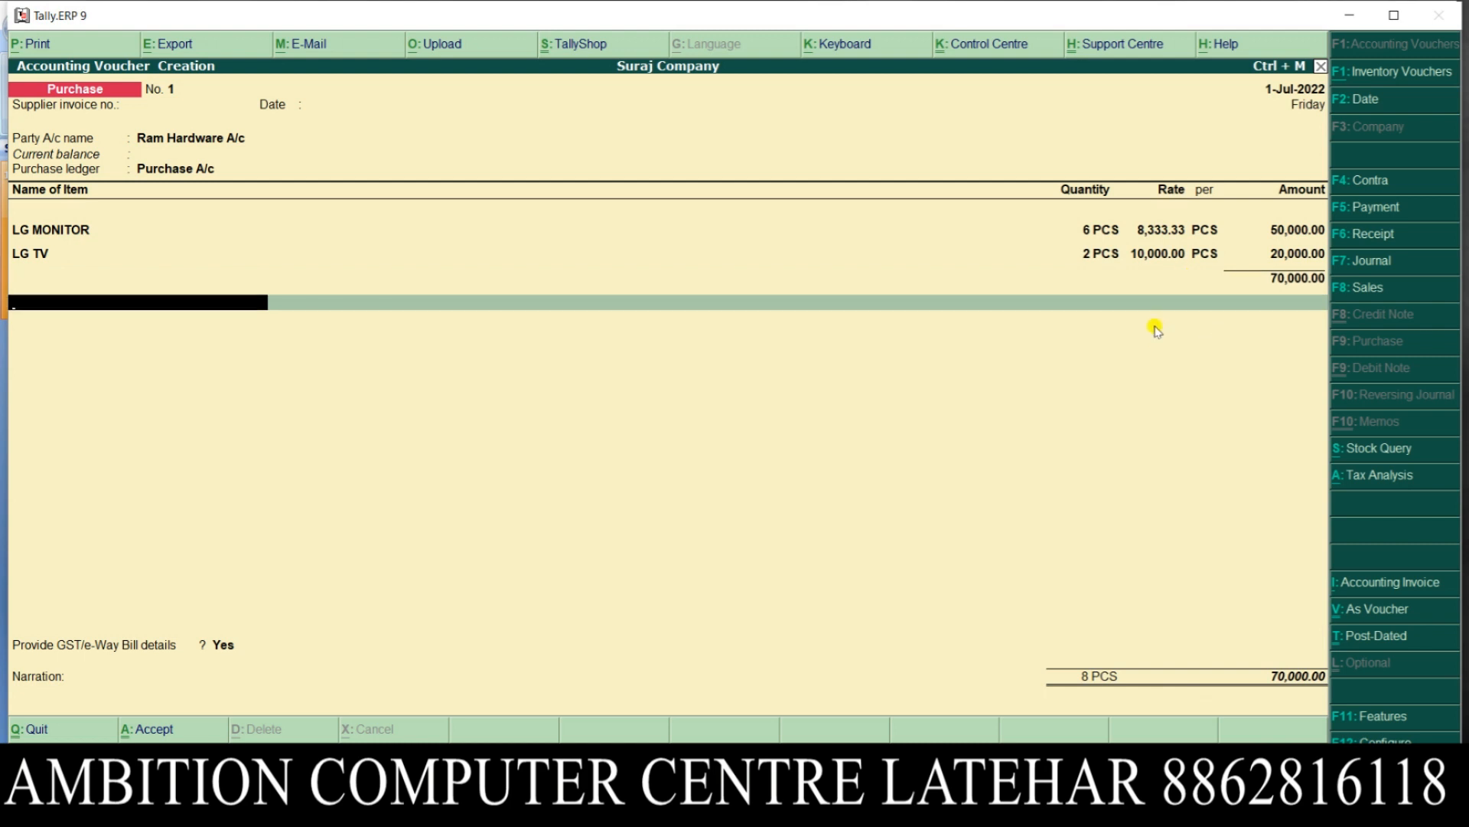
Step: Add the CGST @ 9% and SGST @9% ledgers below the items, accepting their calculated amounts
type("C")
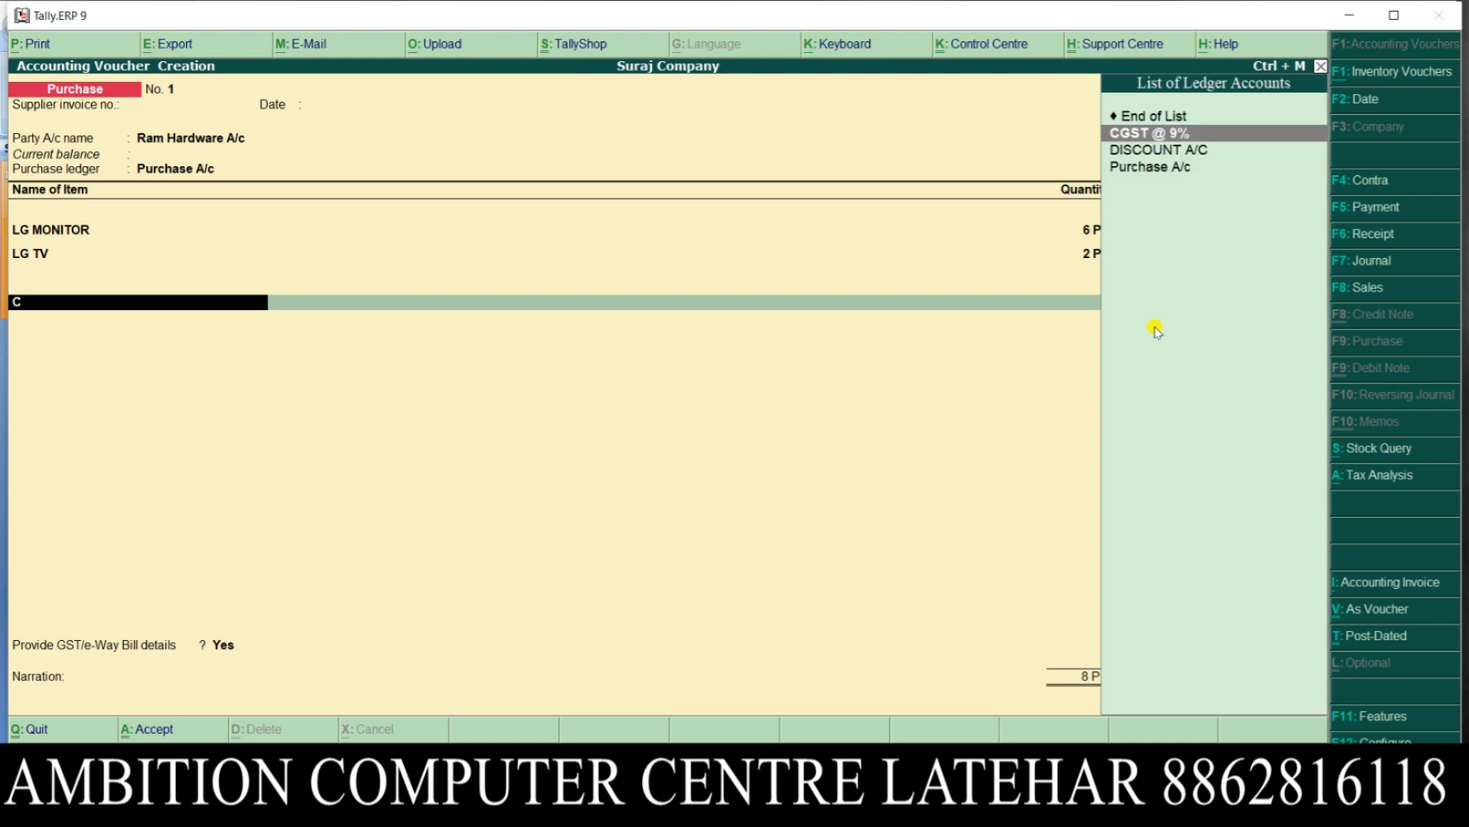
key("Return")
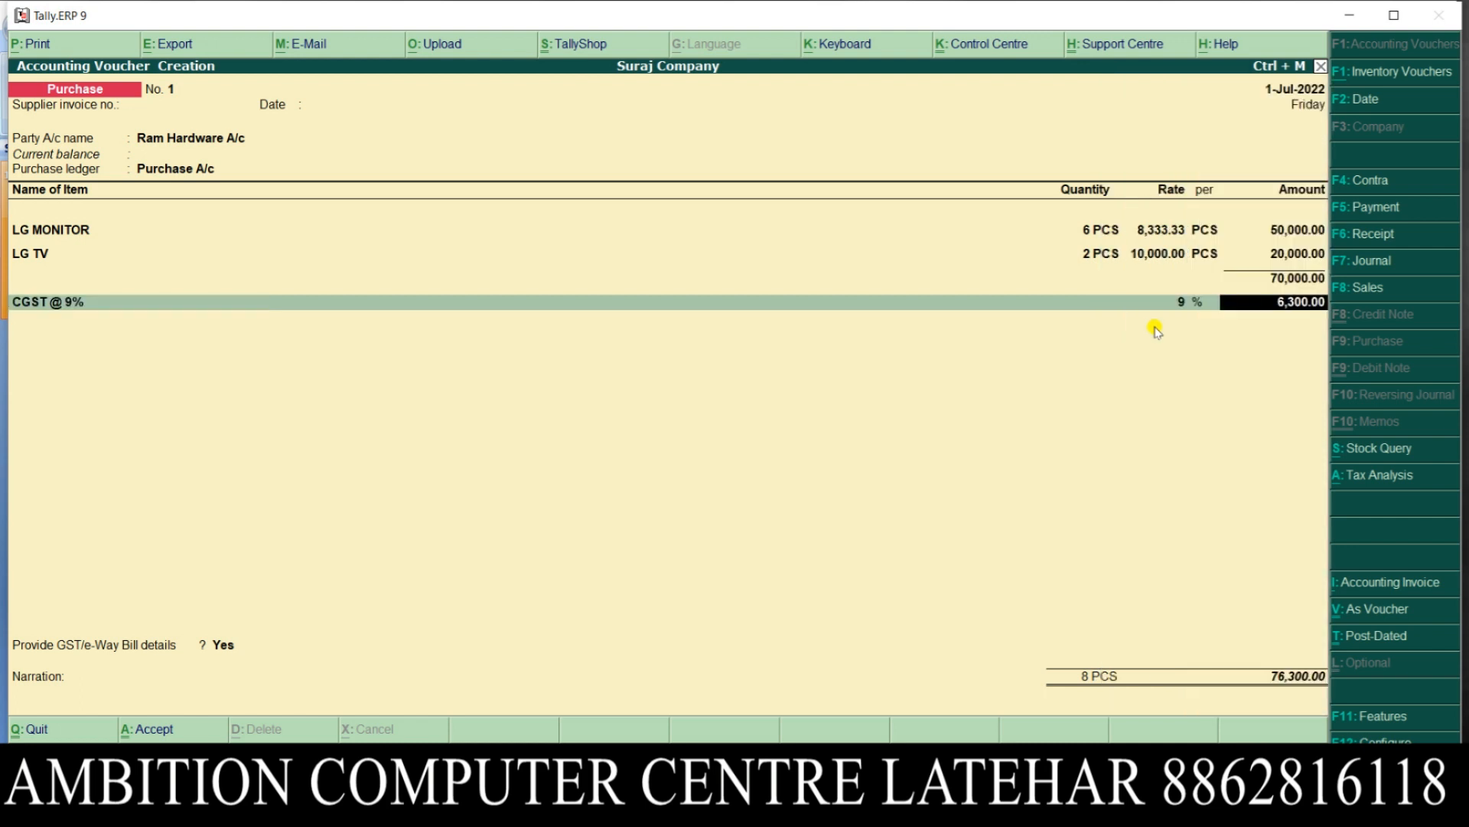
key("Return")
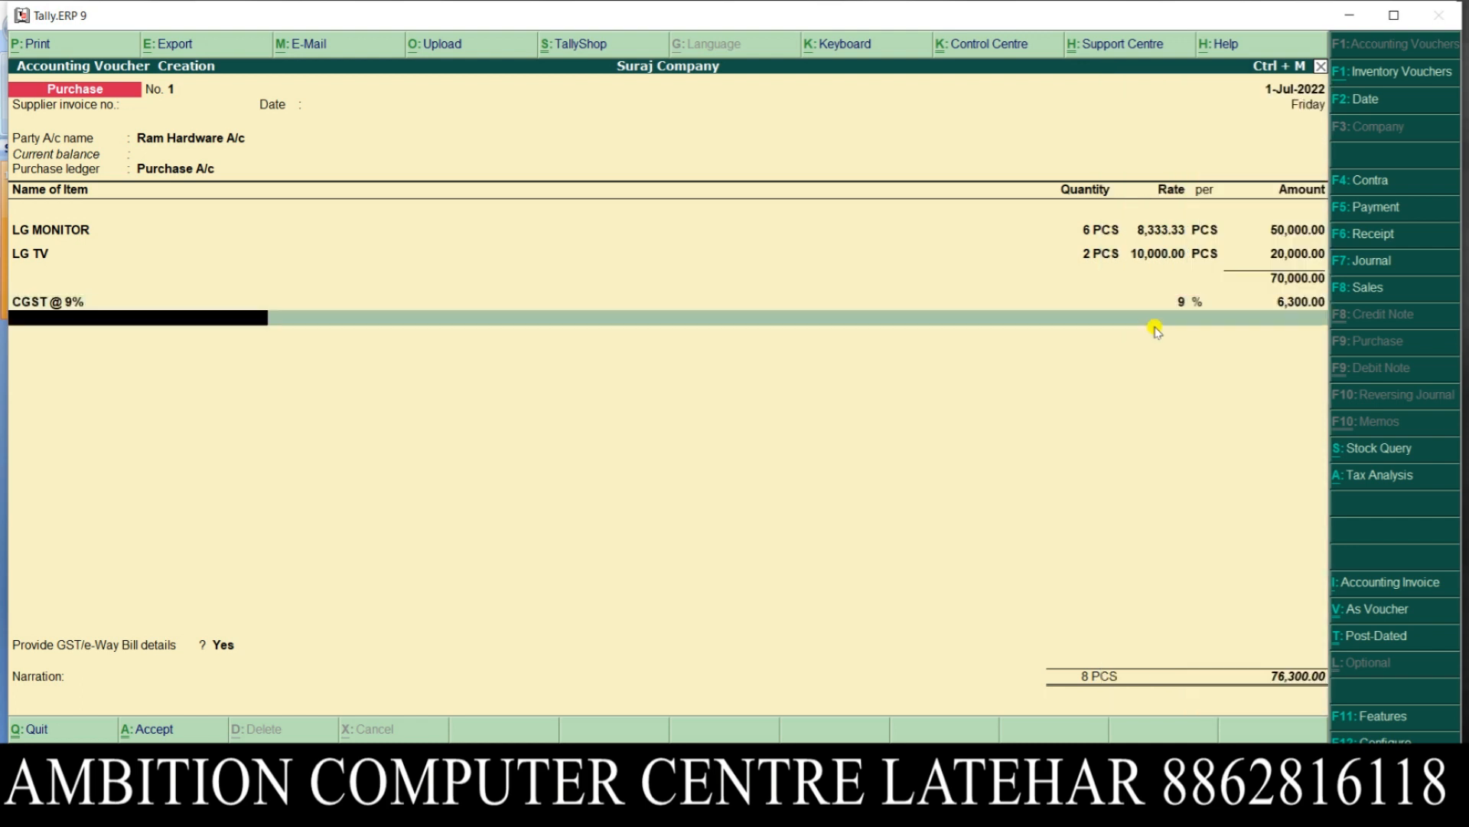
type("S")
key("Return")
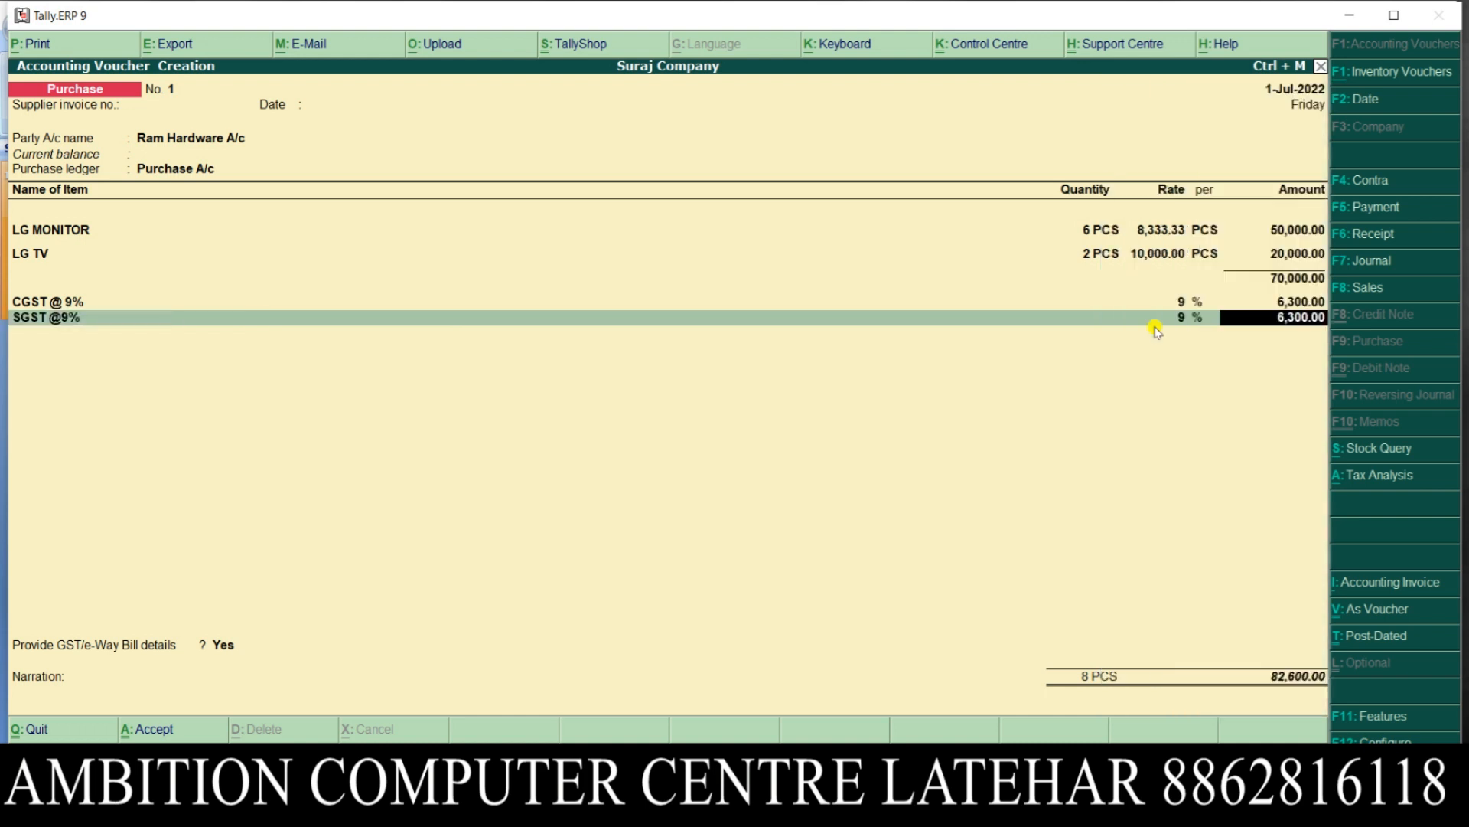
key("Return")
Step: Add the DISCOUNT A/C ledger, check the discount rate in the presentation, and enter 3% with an amount of -2100 in Tally
type("D")
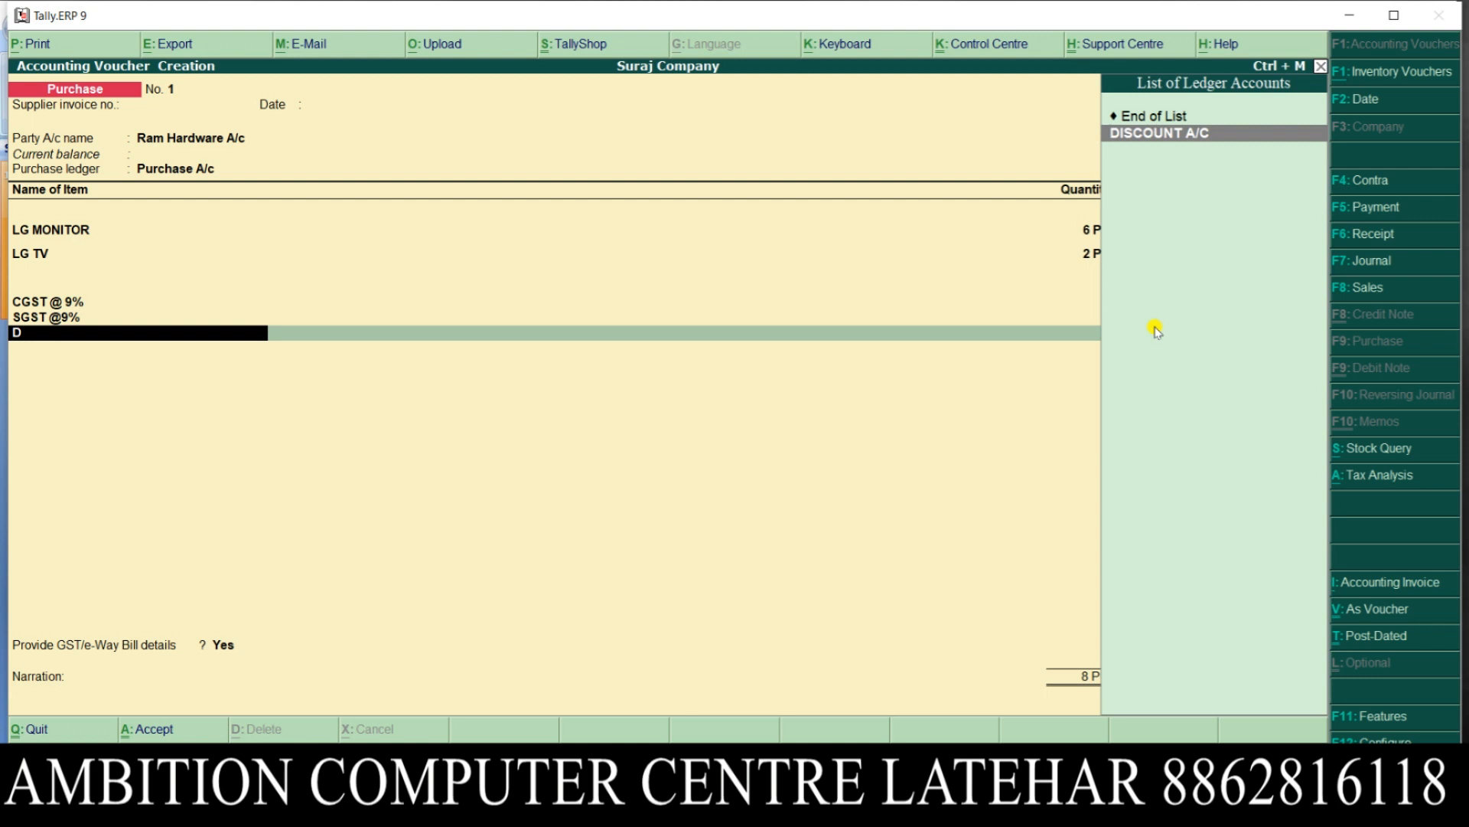
key("Return")
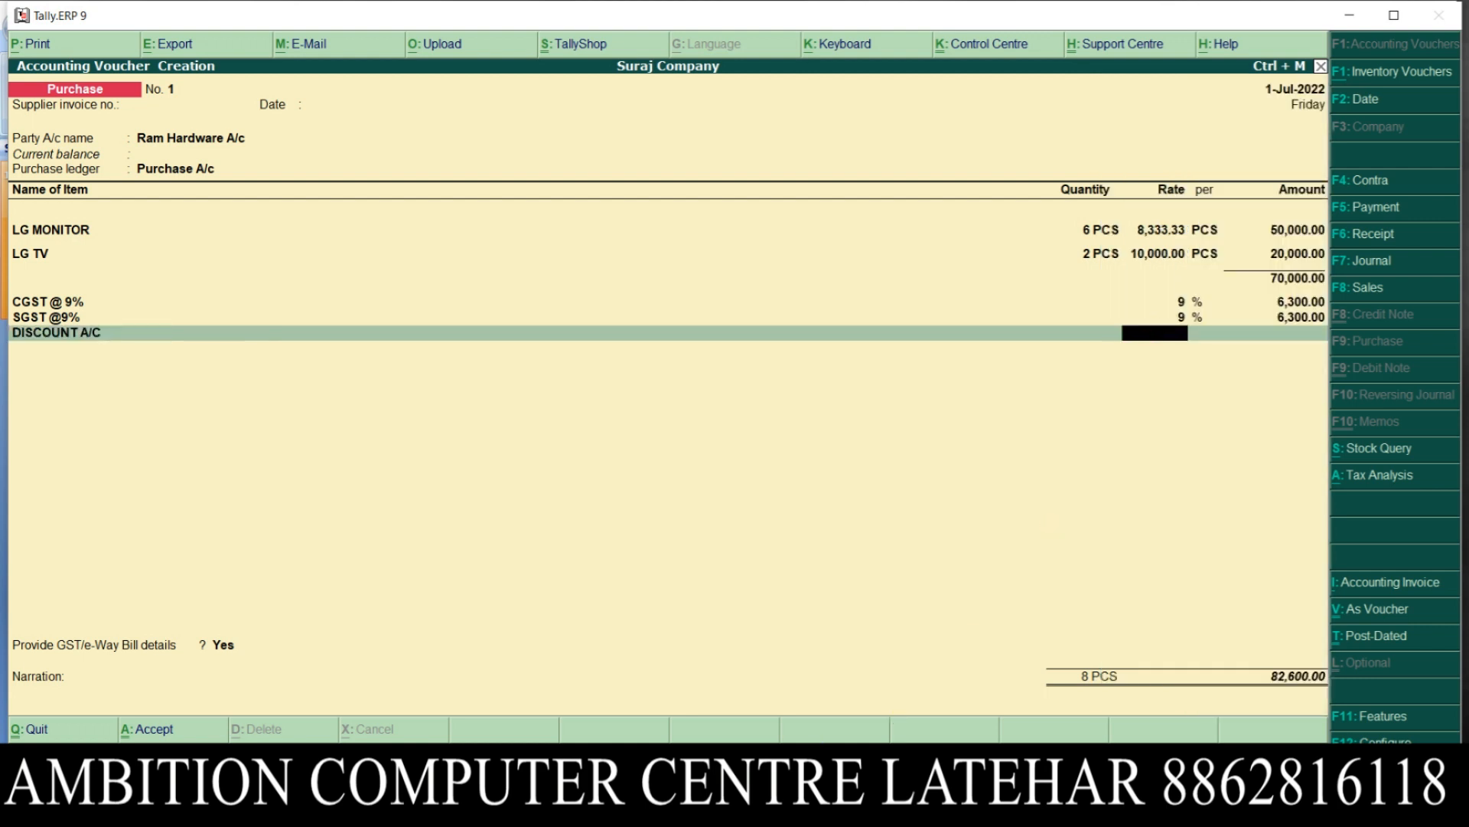
left_click(792, 806)
left_click(1114, 516)
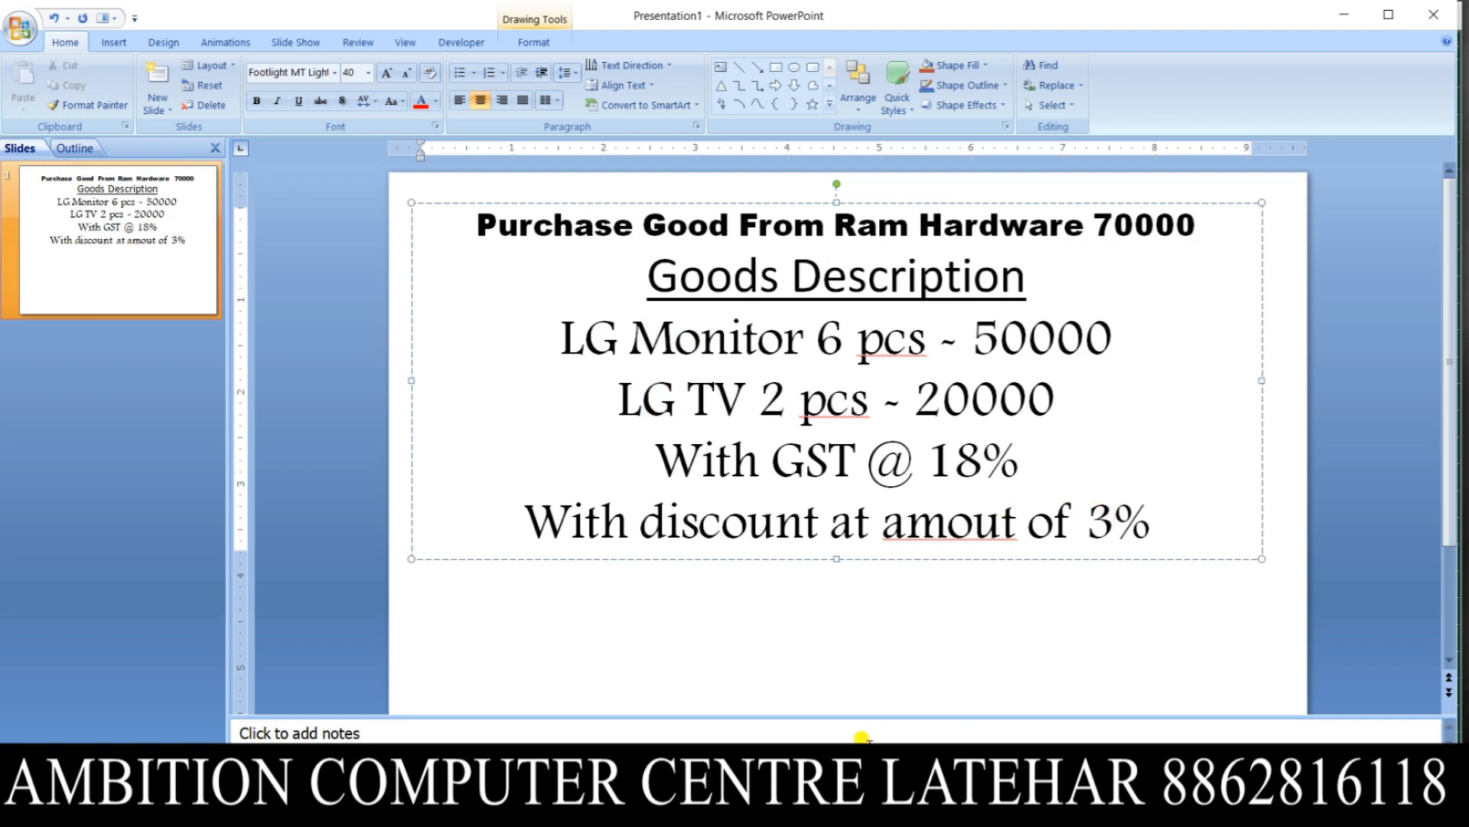
left_click(789, 807)
type("3")
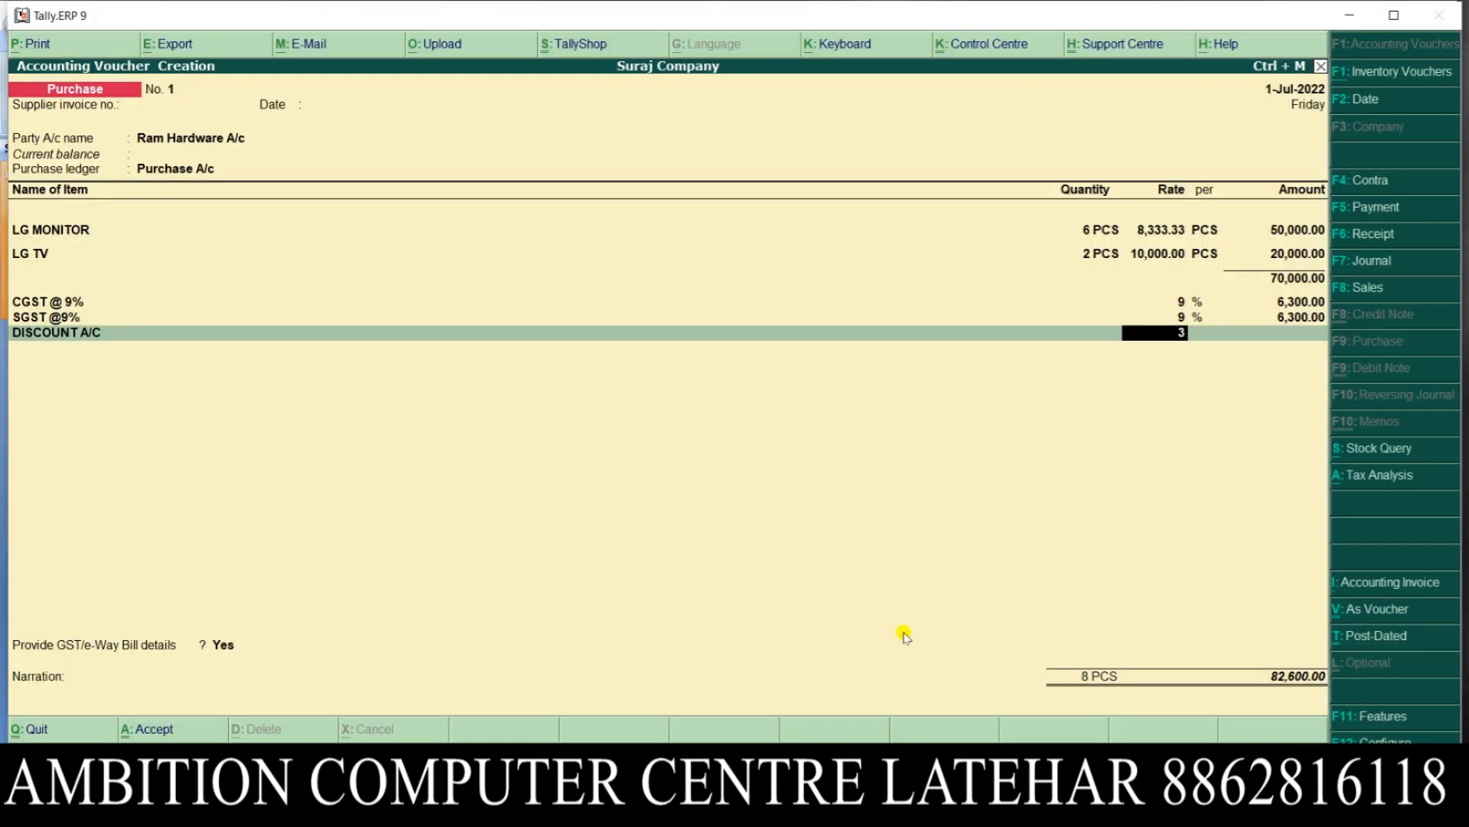
key("Return")
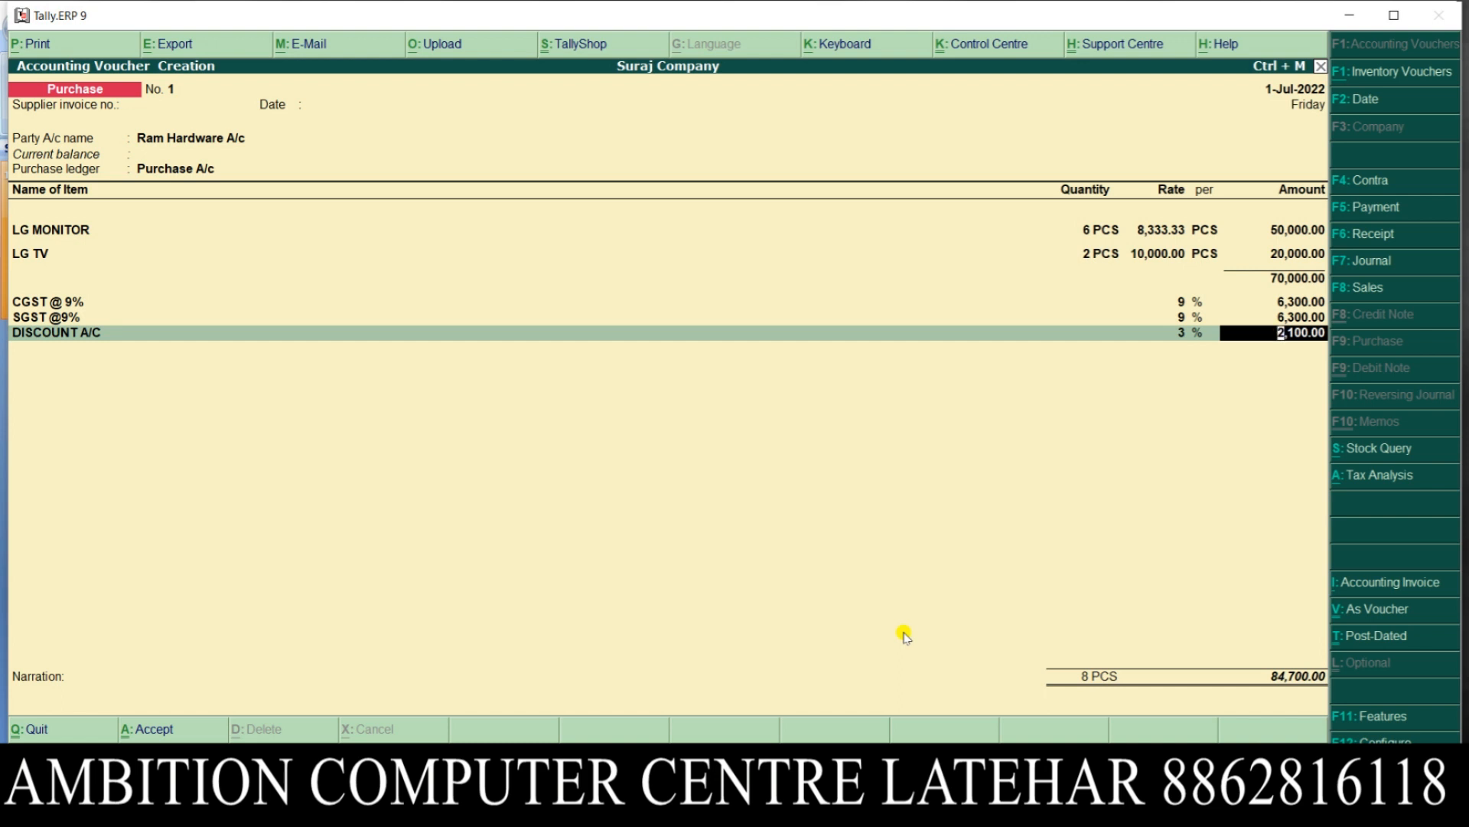
type("-21000")
key("BackSpace")
key("Return")
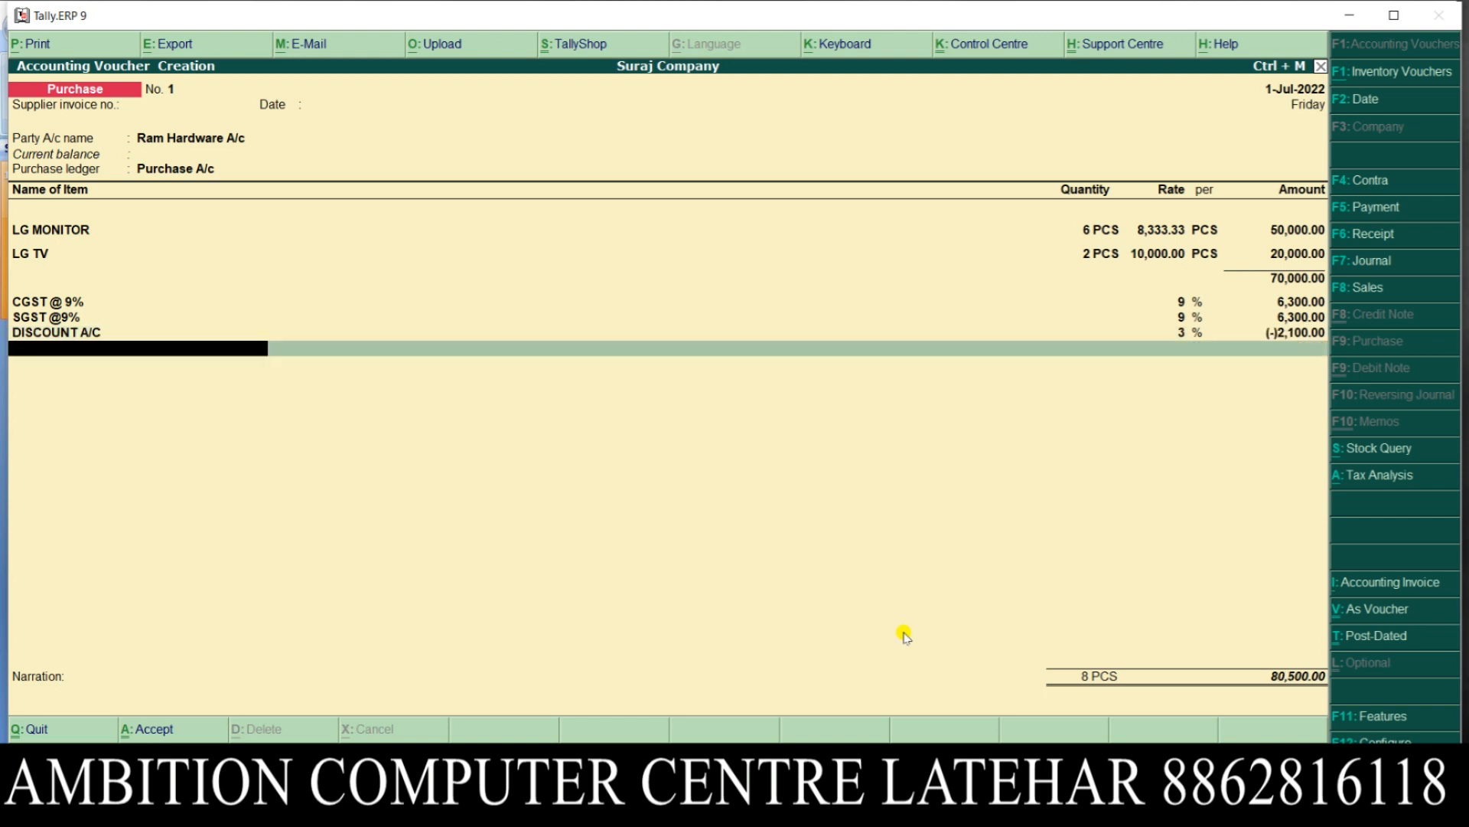
Step: Save the purchase voucher without a narration and return to the Gateway of Tally
key("Return")
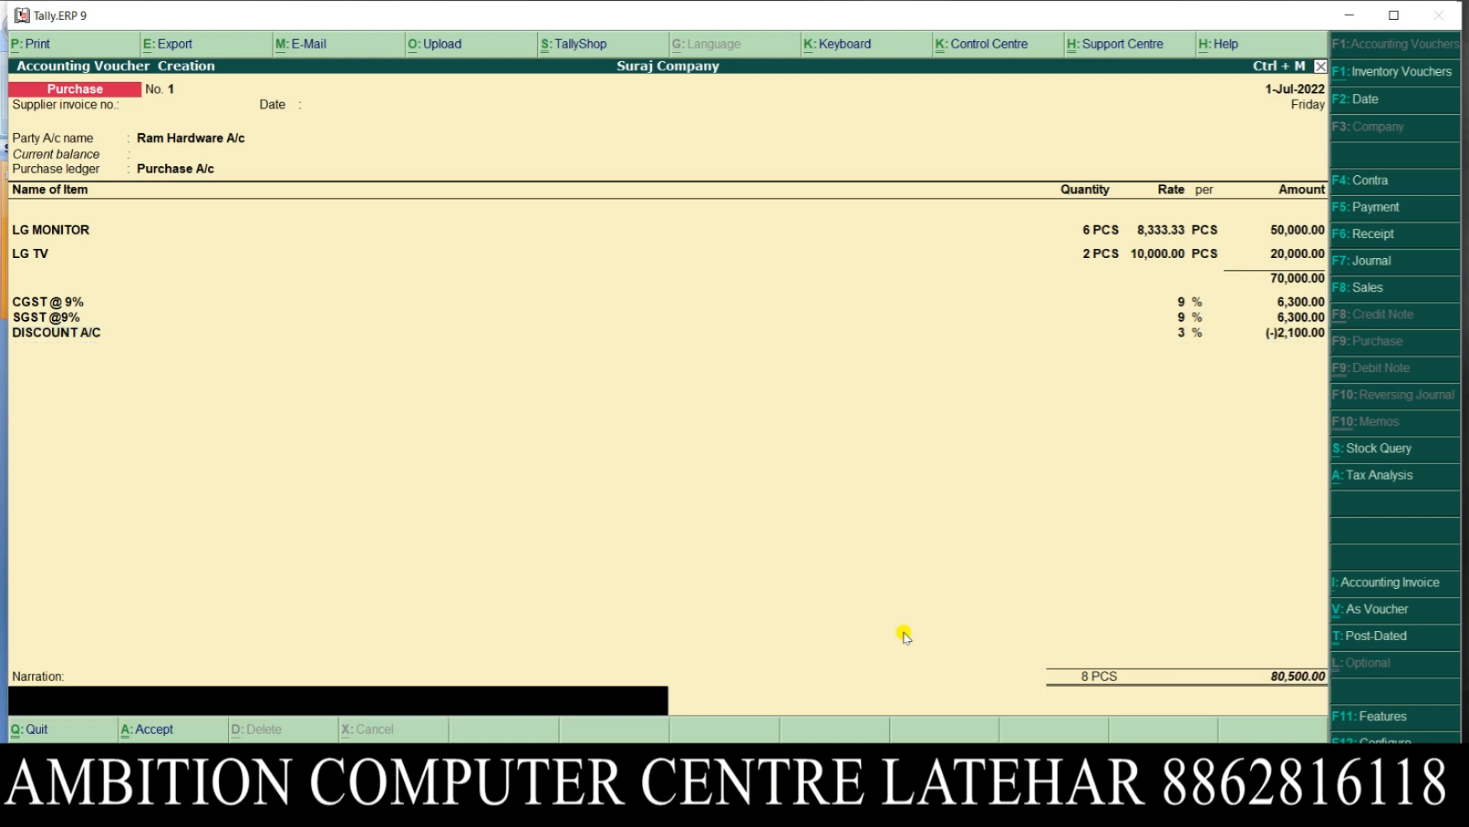
key("Return")
key("Return")
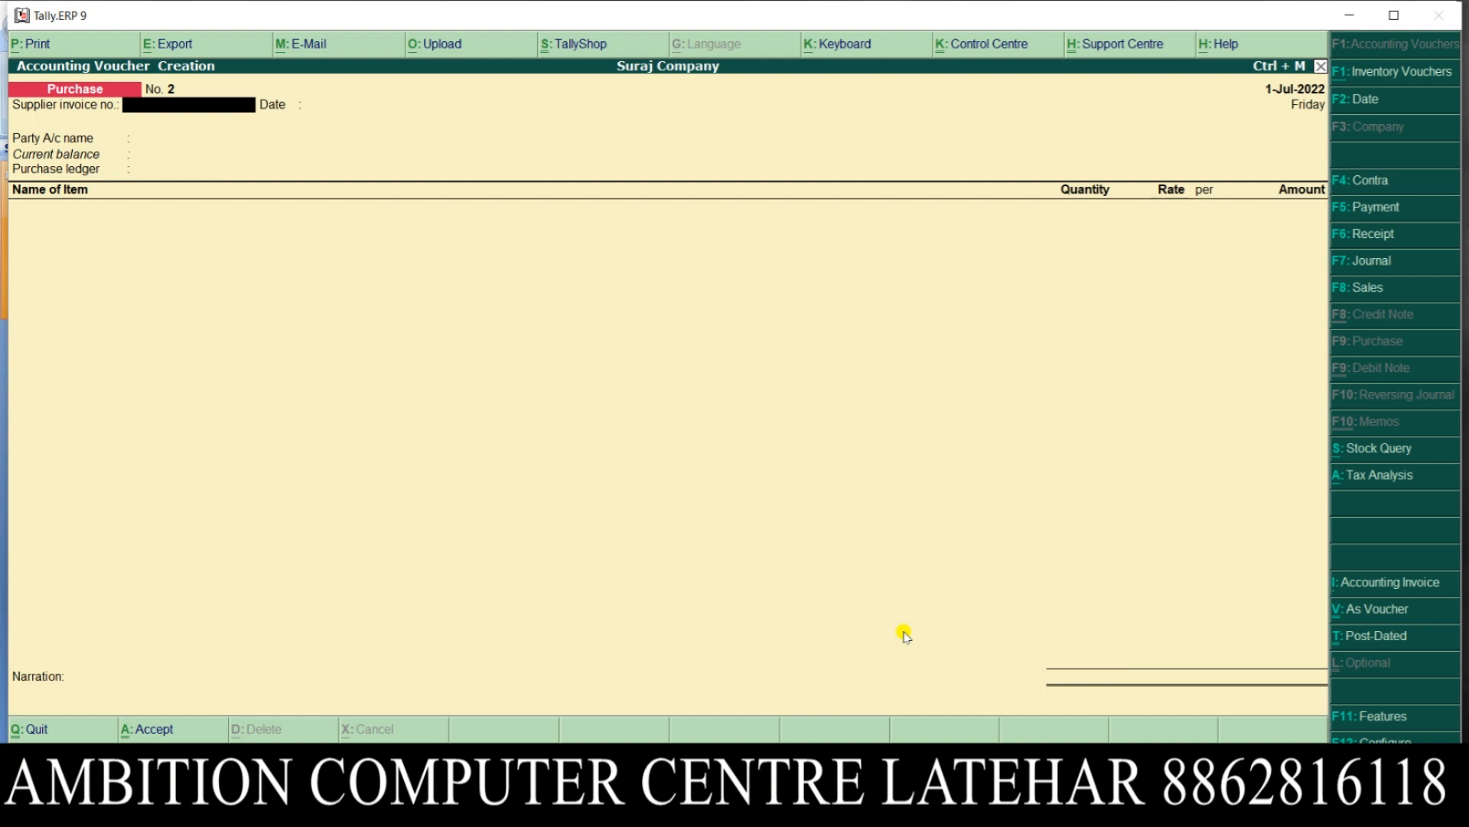
key("y")
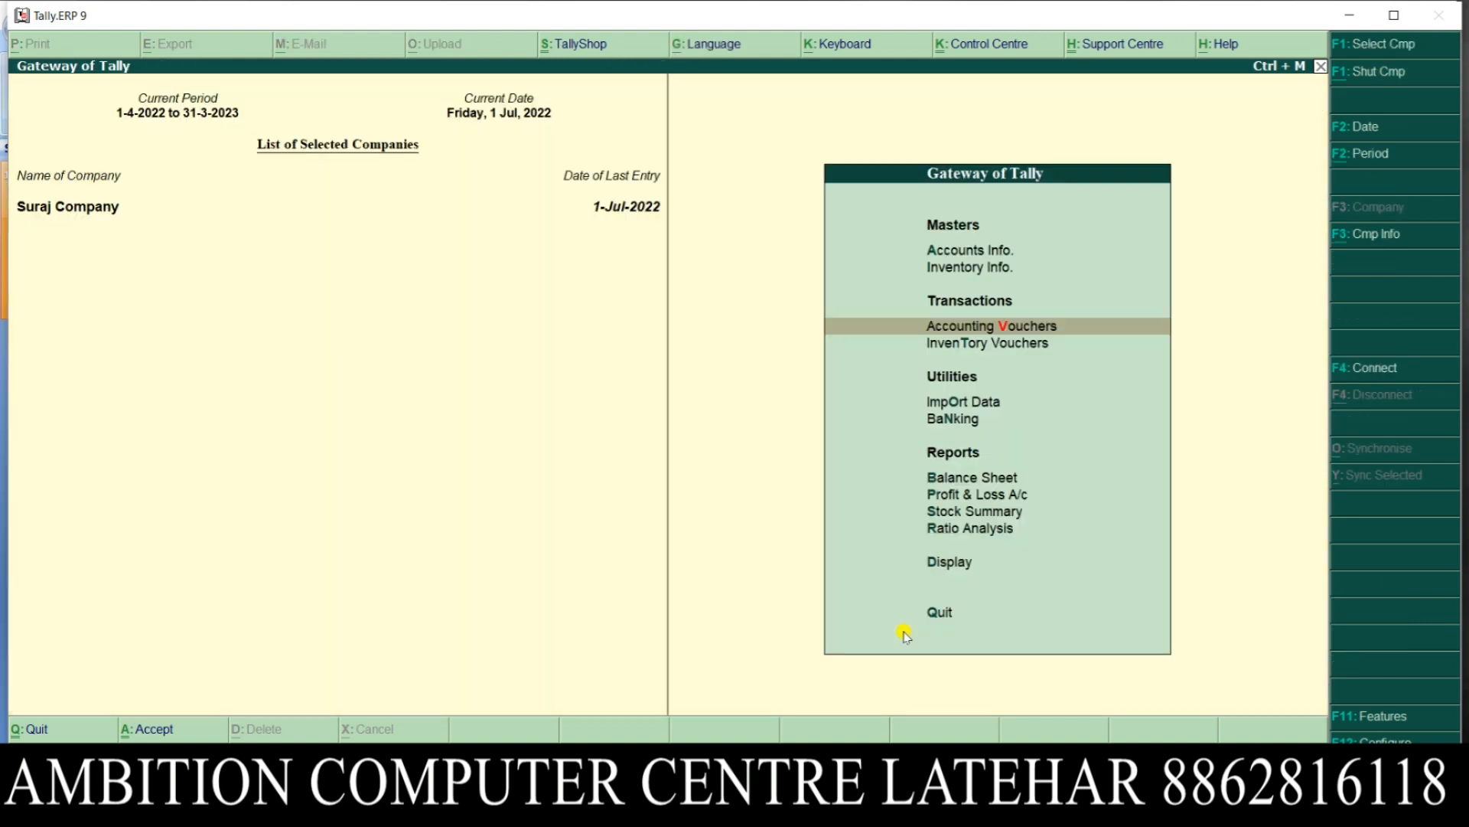
Step: Display the Day Book and open the Ram Hardware A/c purchase voucher from it
key("Up")
key("Up")
key("Up")
key("Up")
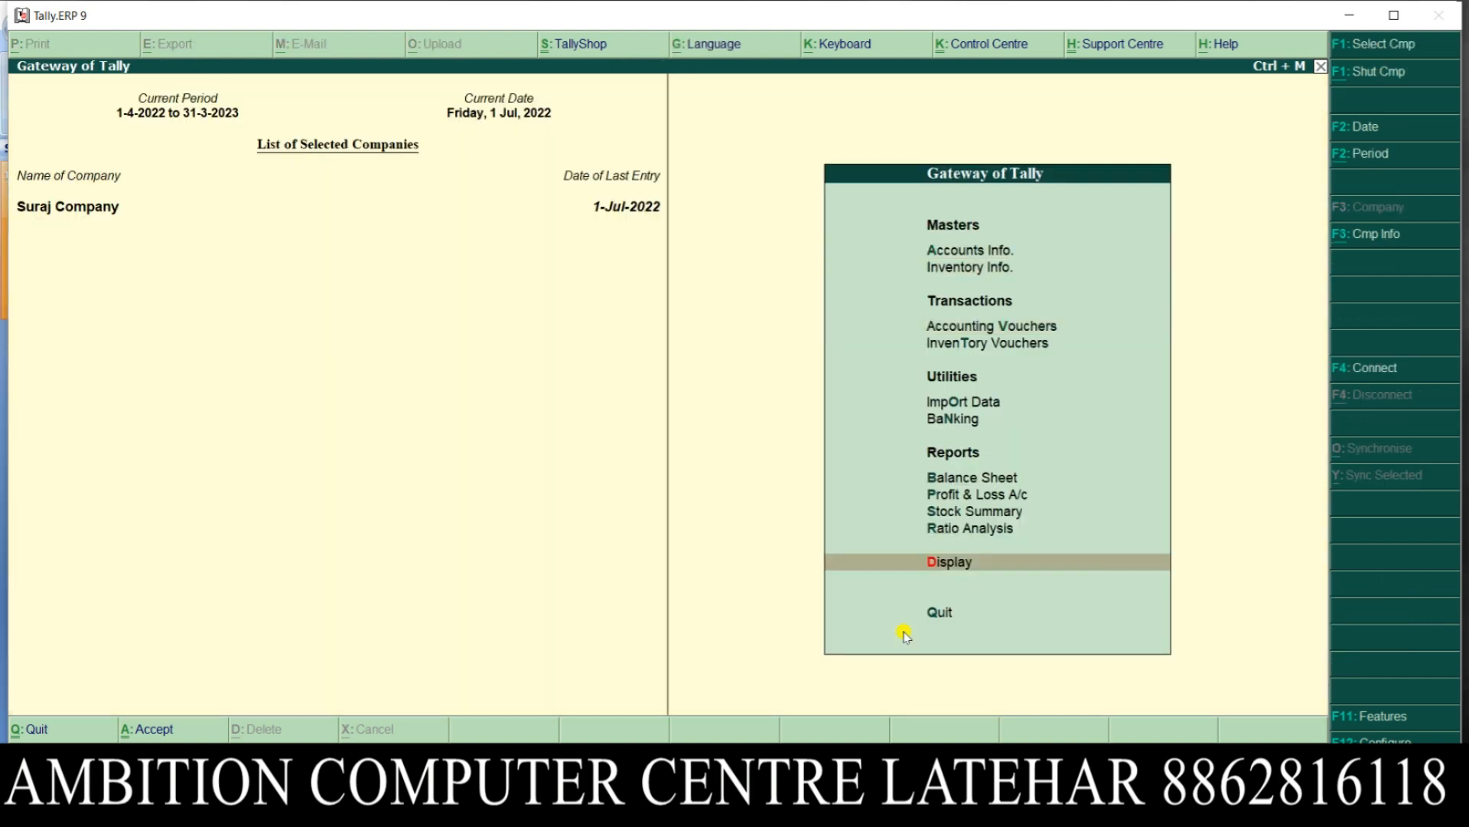
key("Return")
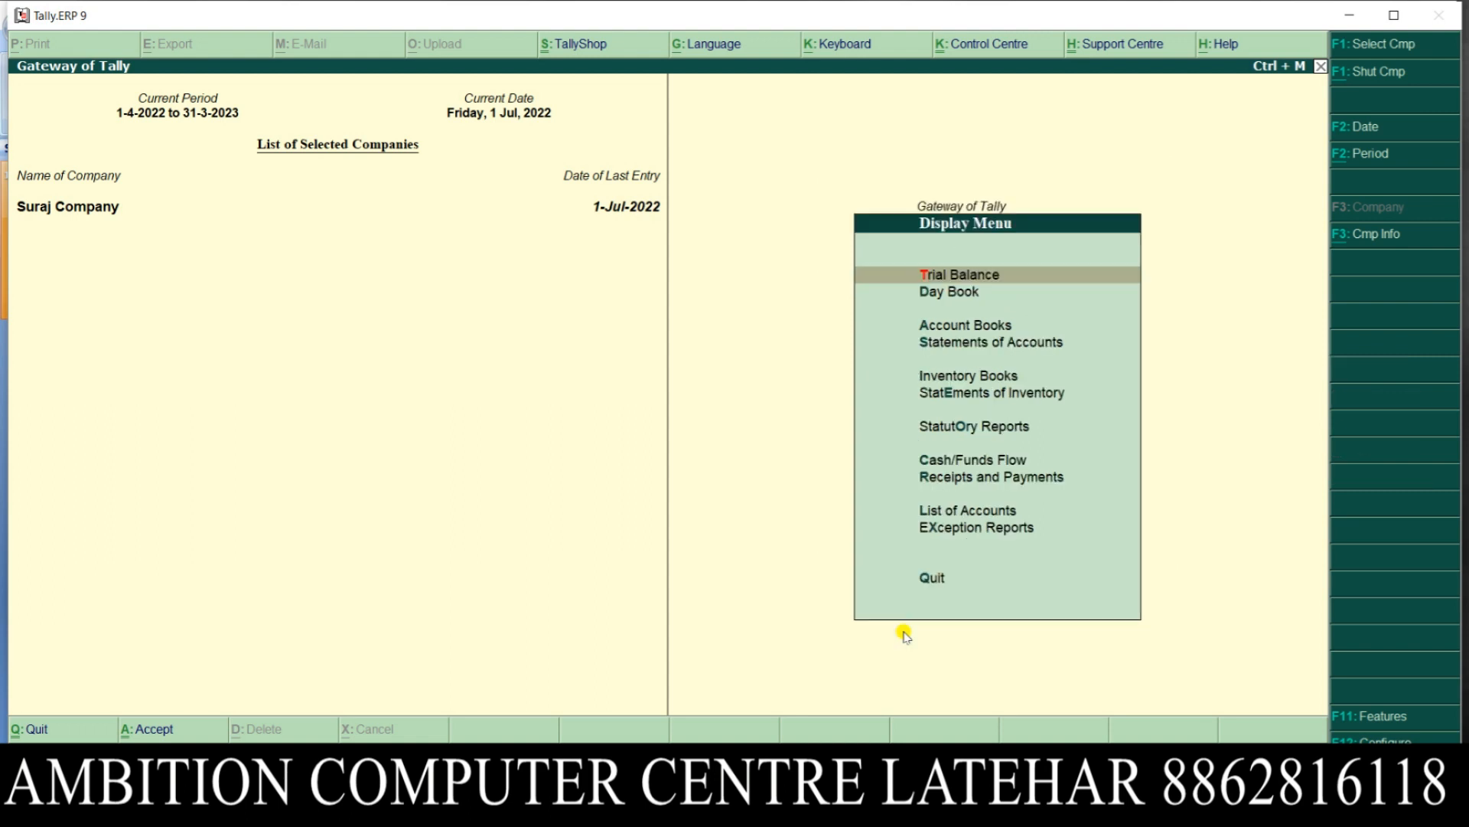
key("Down")
key("Return")
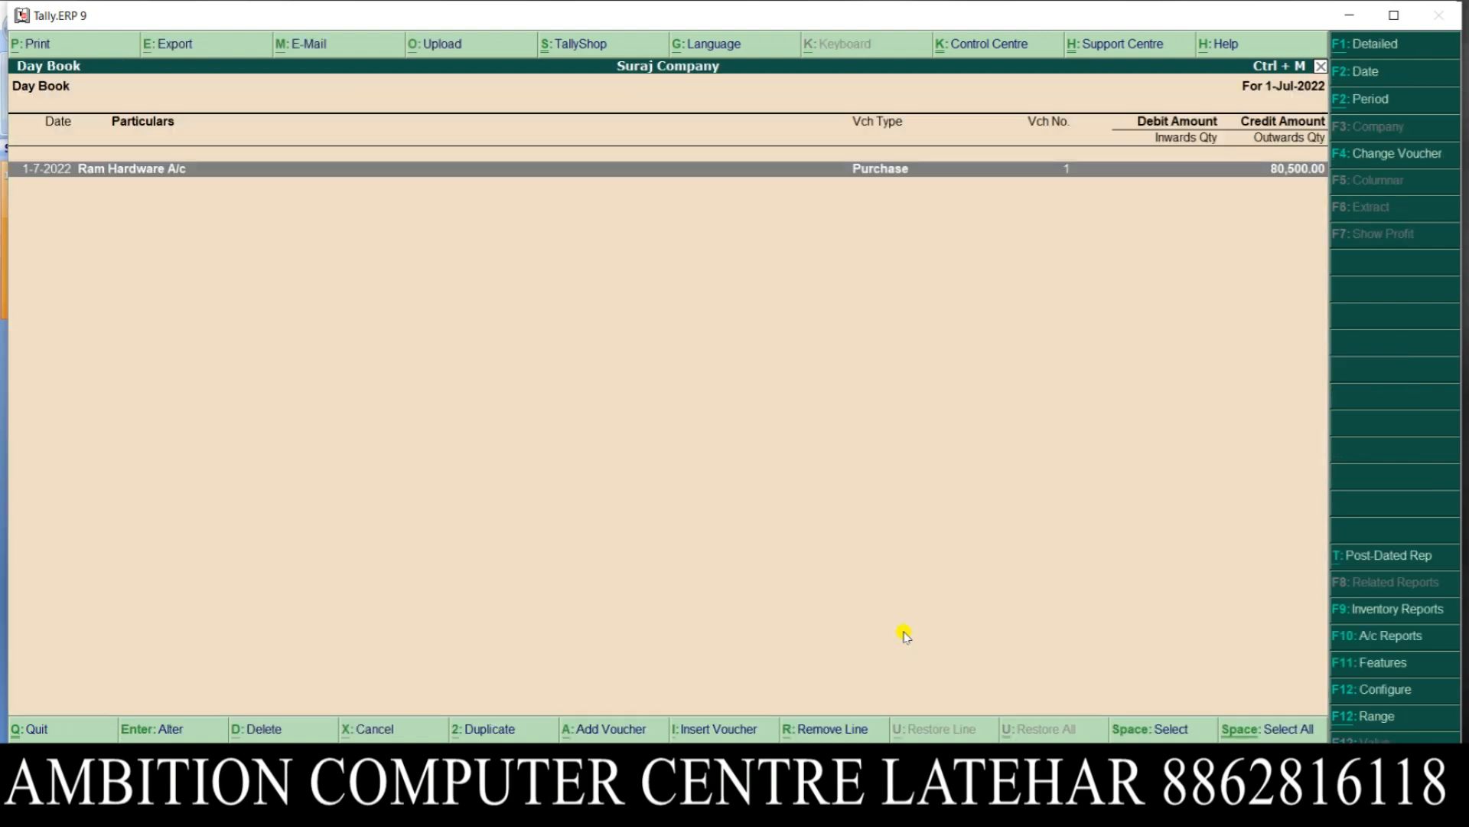
key("Return")
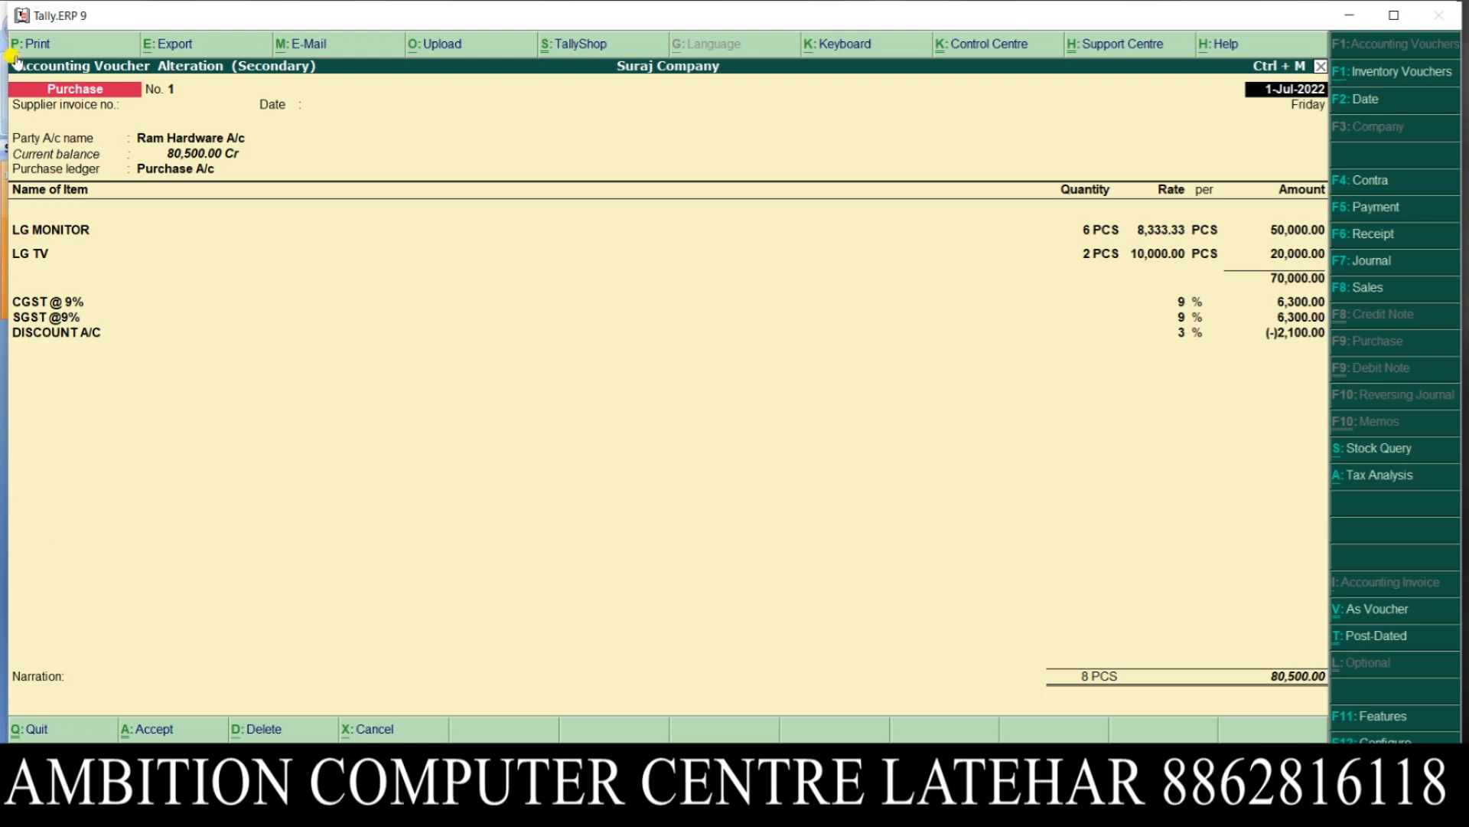
Step: Preview the voucher's printed invoice at enlarged size, examine its items, taxes, discount and total, and close the preview without printing
key("alt+p")
key("Return")
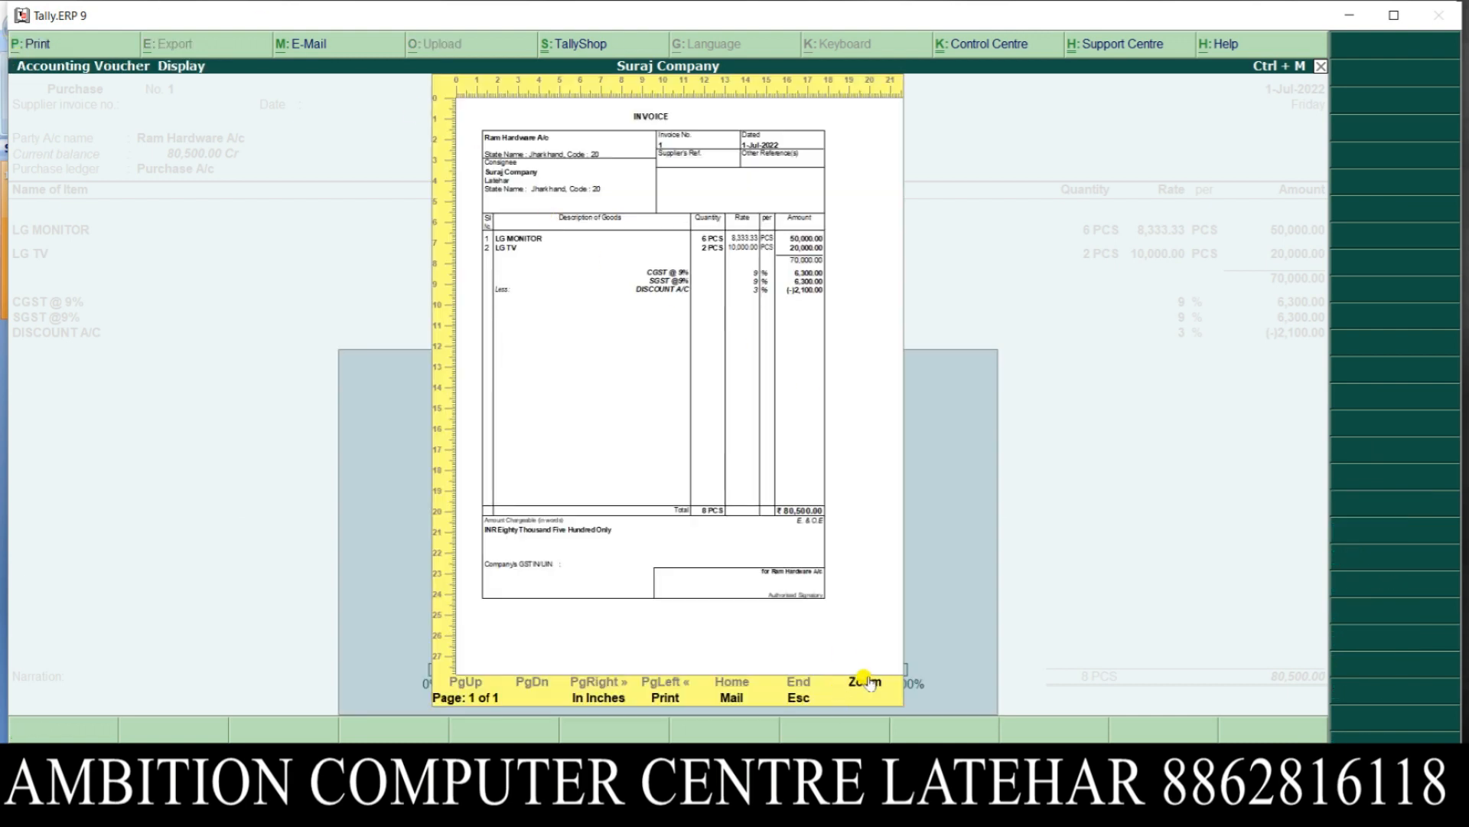
left_click(867, 681)
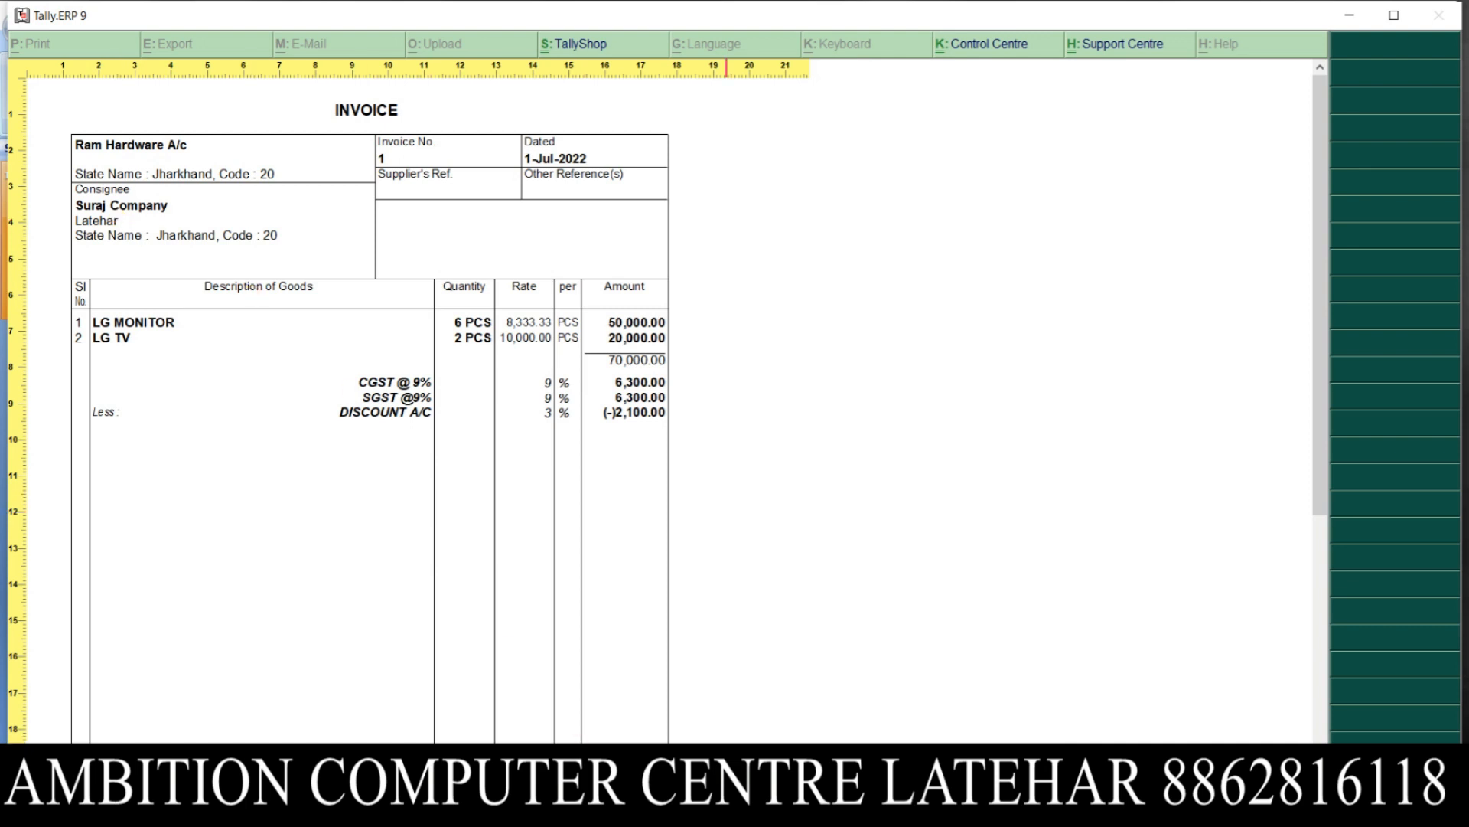
scroll(488, 593, "down", 3)
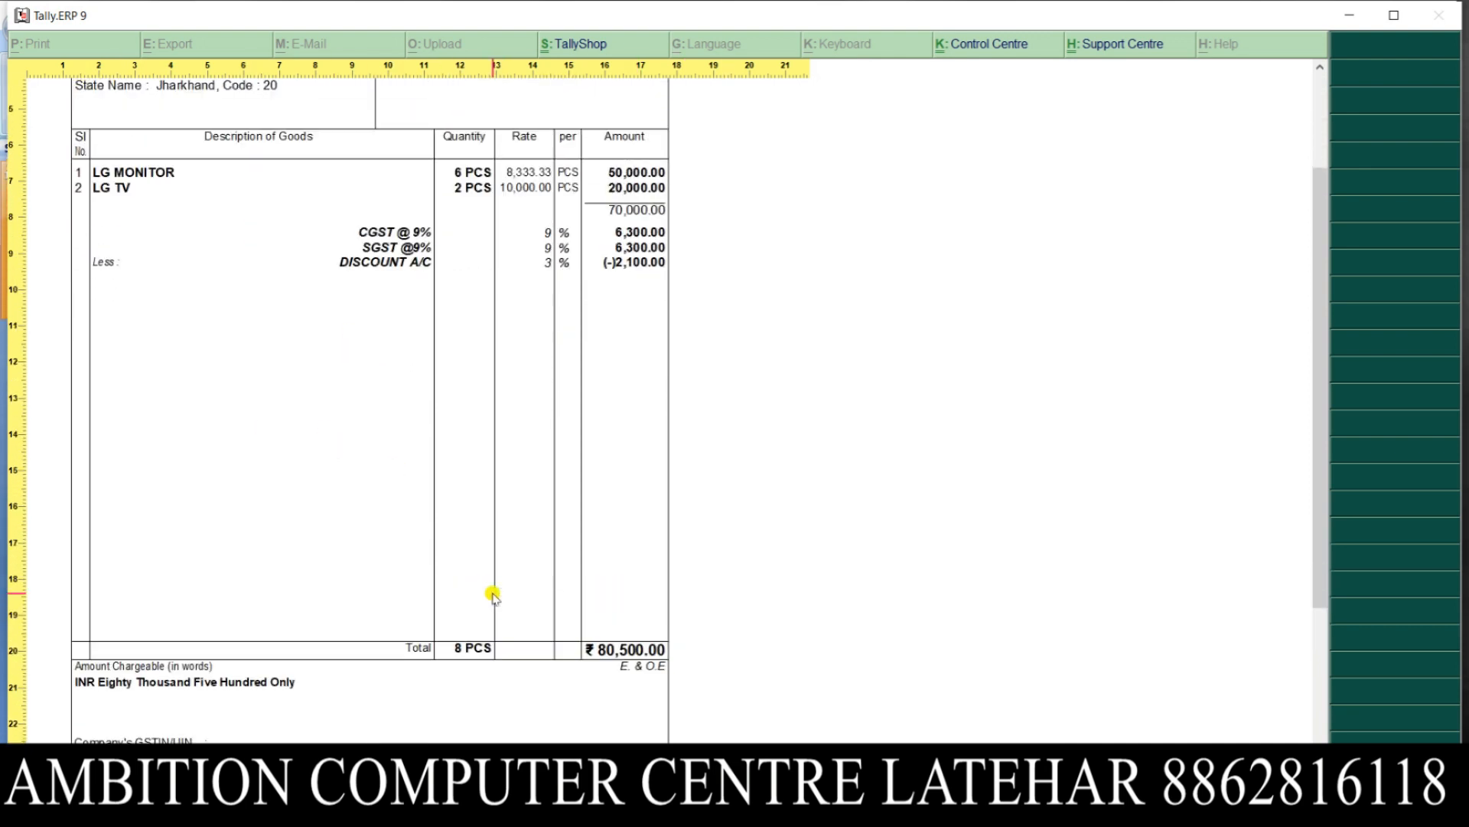
scroll(490, 595, "up", 3)
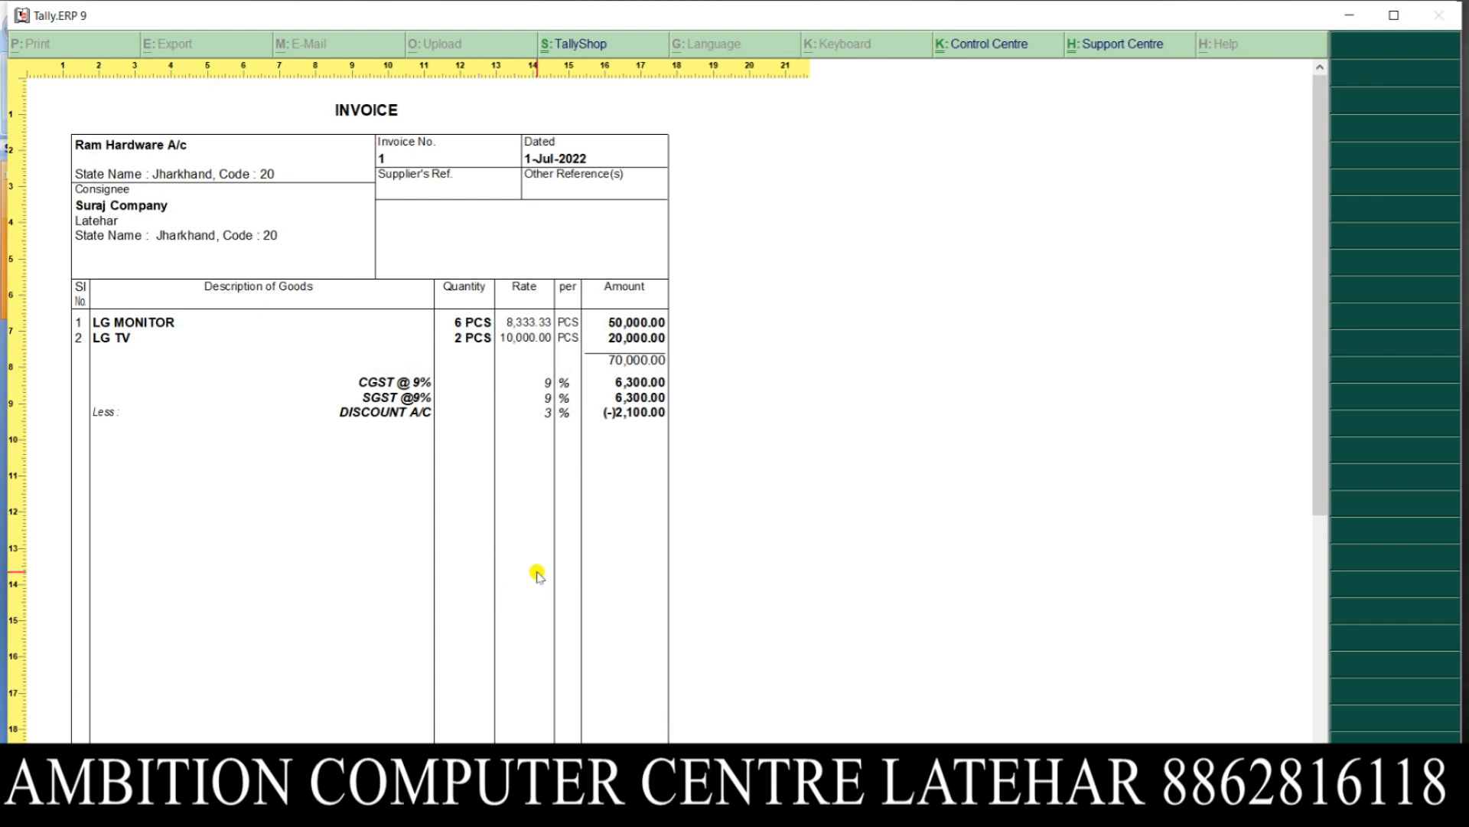
key("Escape")
key("Escape")
key("Escape")
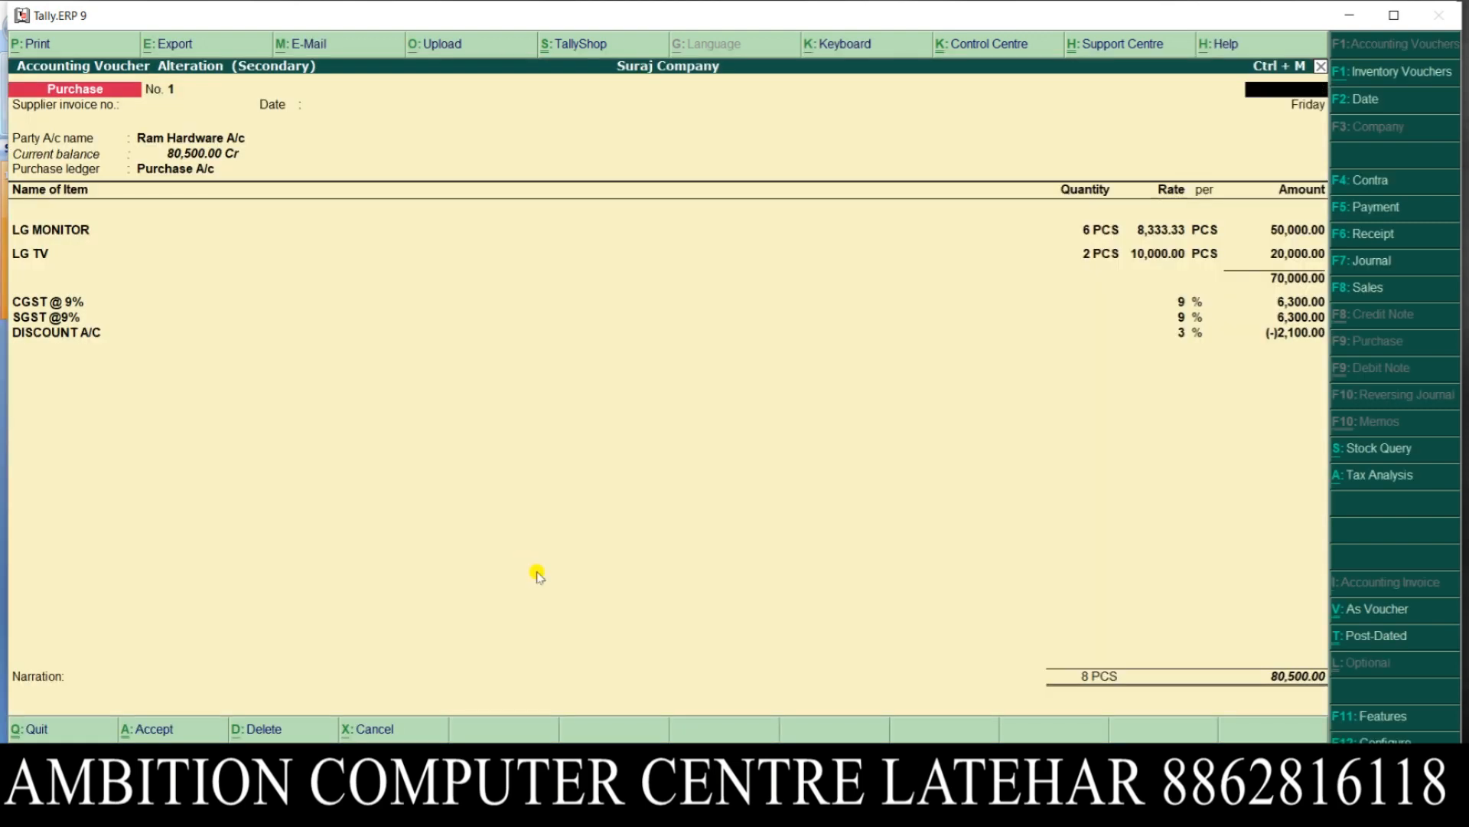
Step: Close the purchase voucher, open the Stock Summary, and examine the items in the MONITOR and TV stock groups
key("Escape")
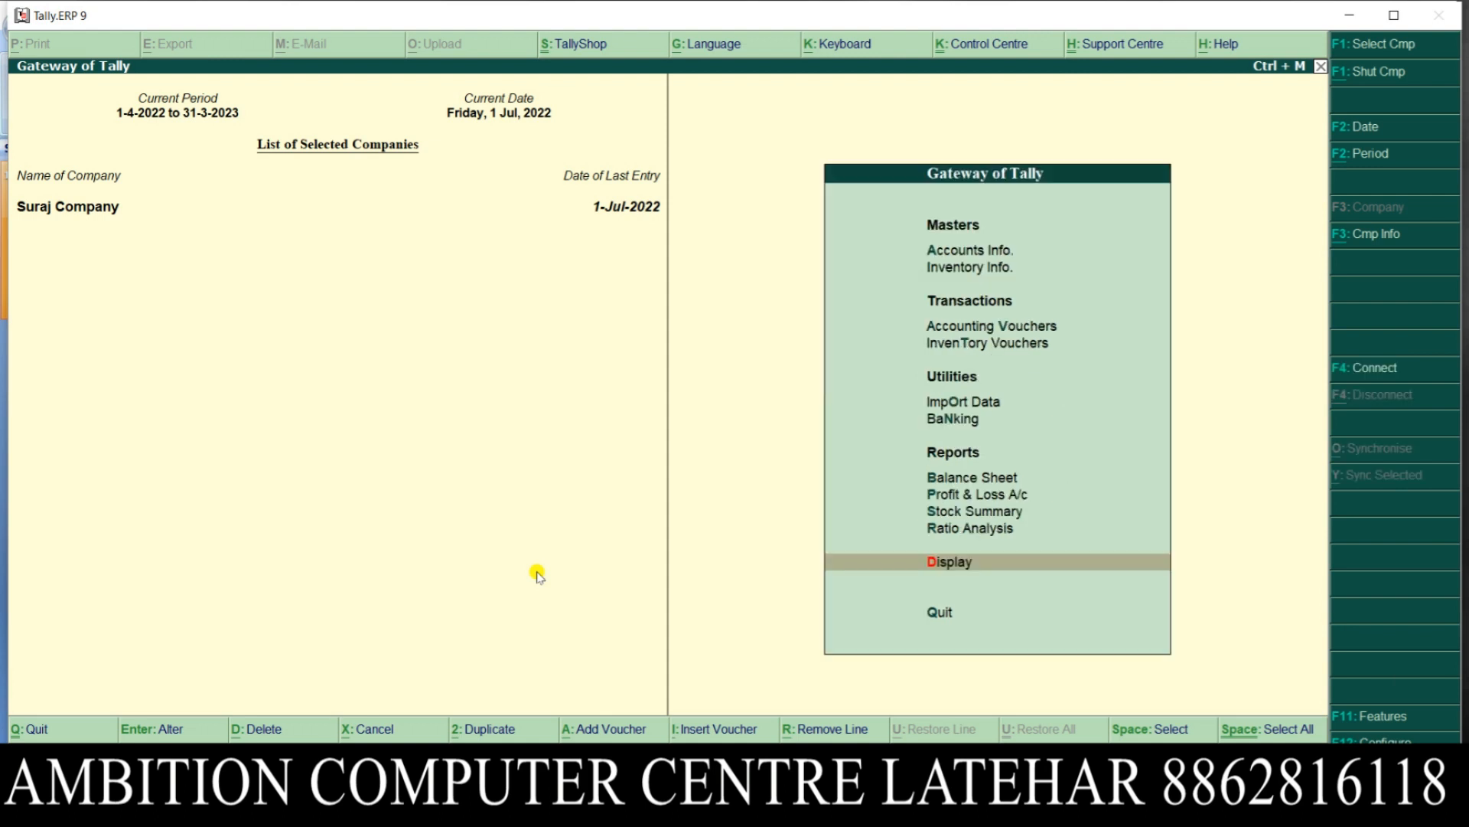
key("Up")
key("Up")
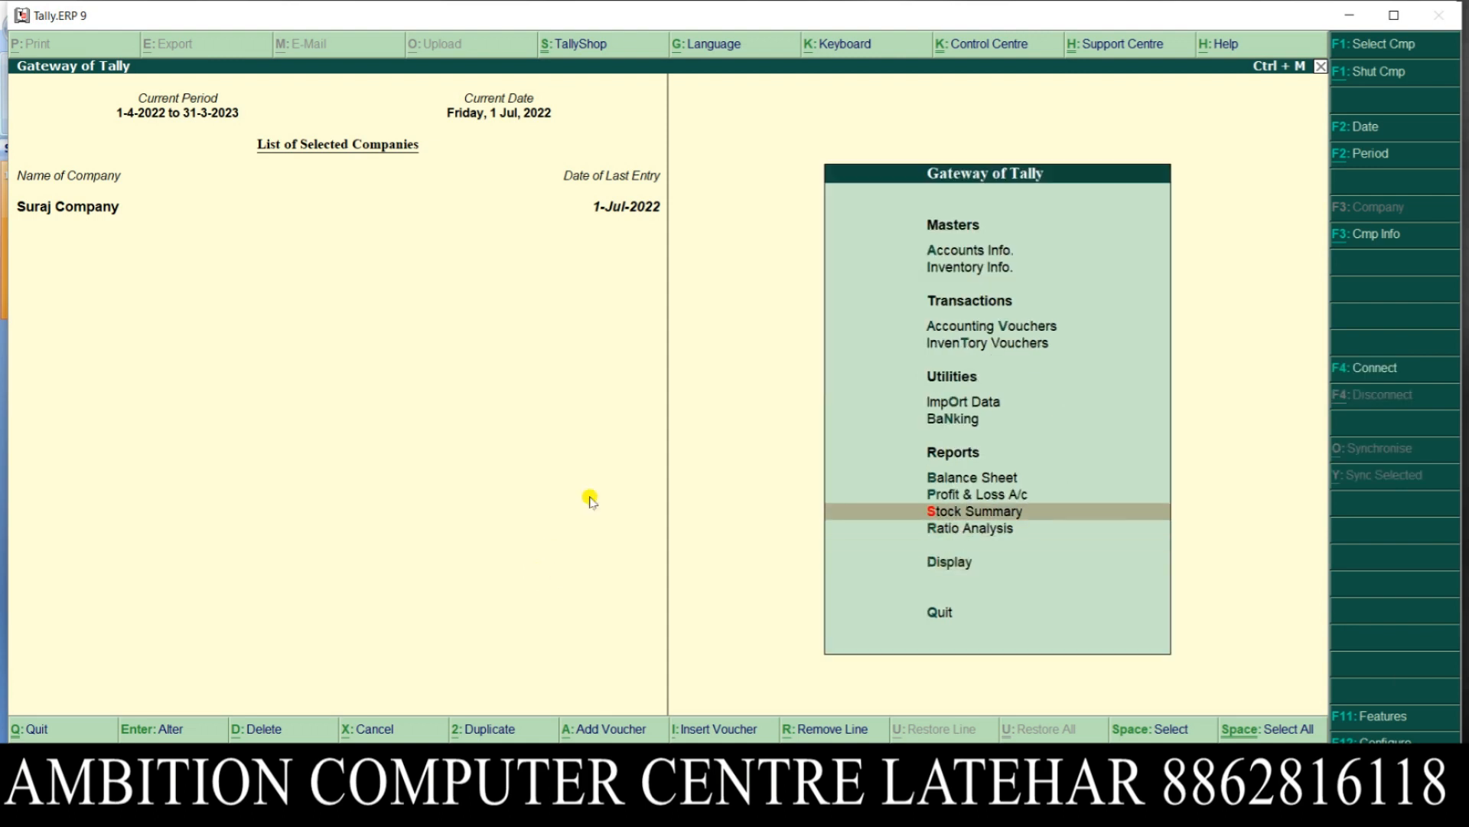
left_click(847, 520)
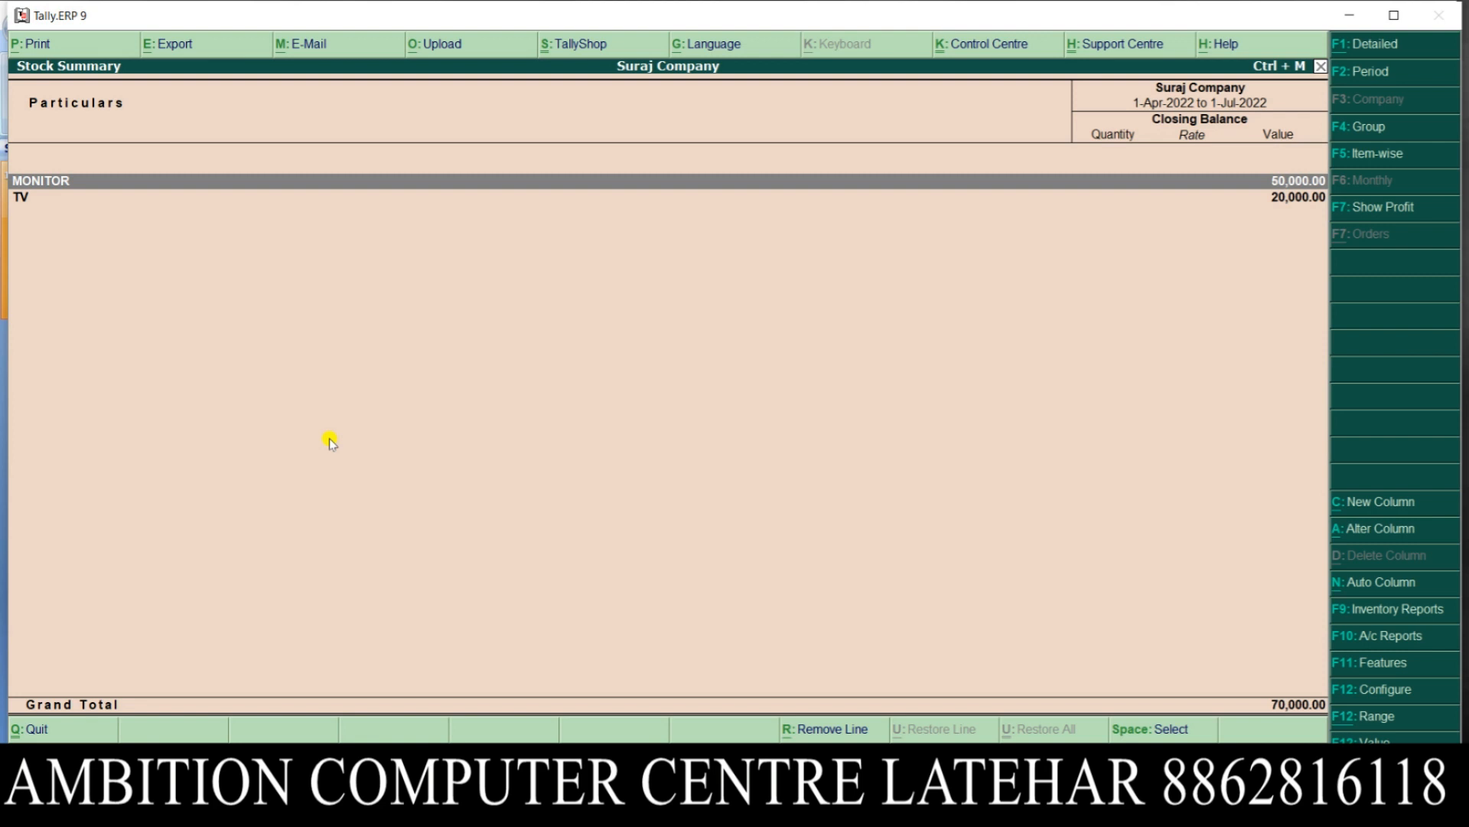
key("Return")
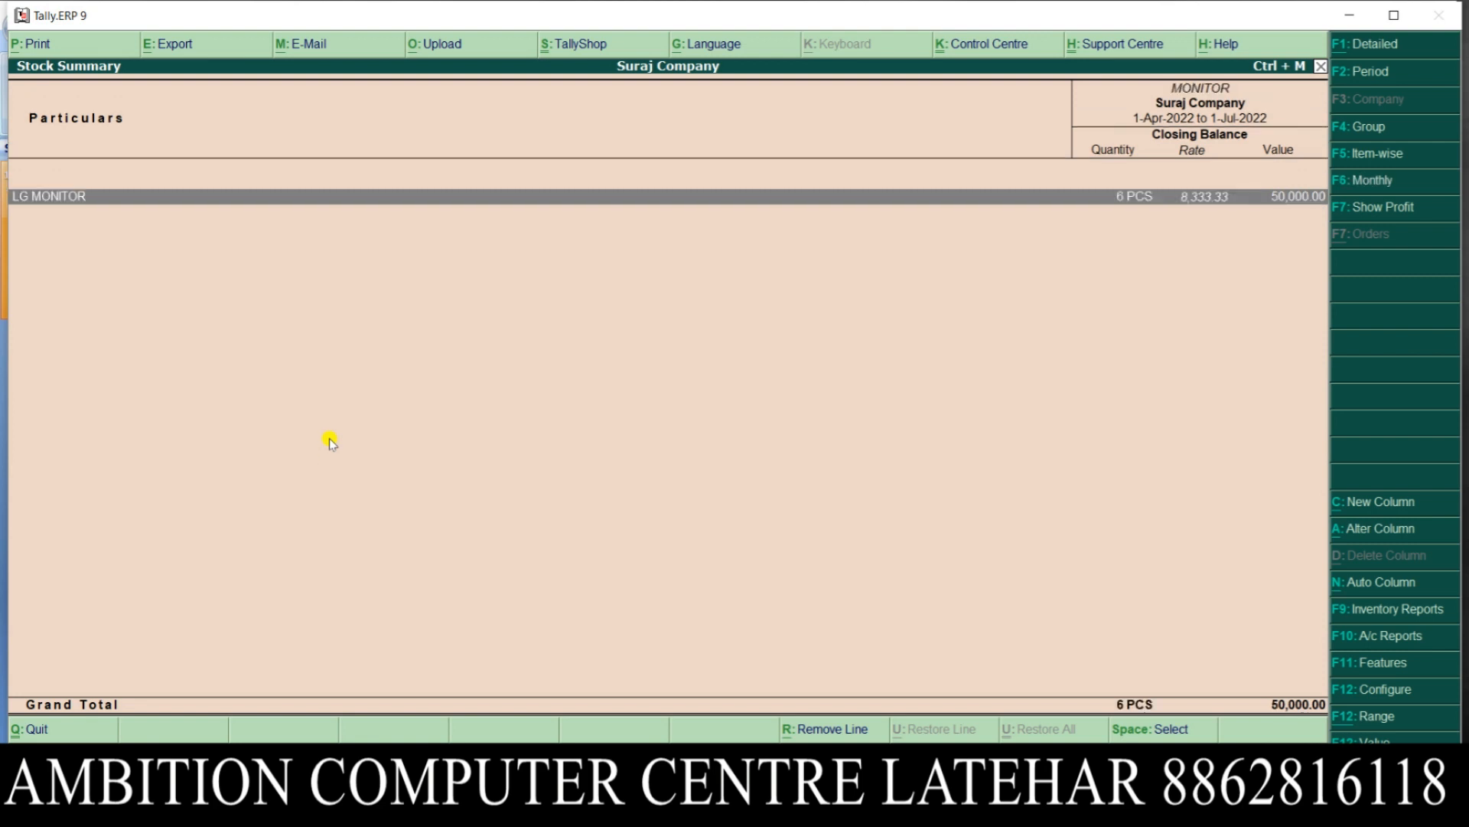
key("Escape")
key("Down")
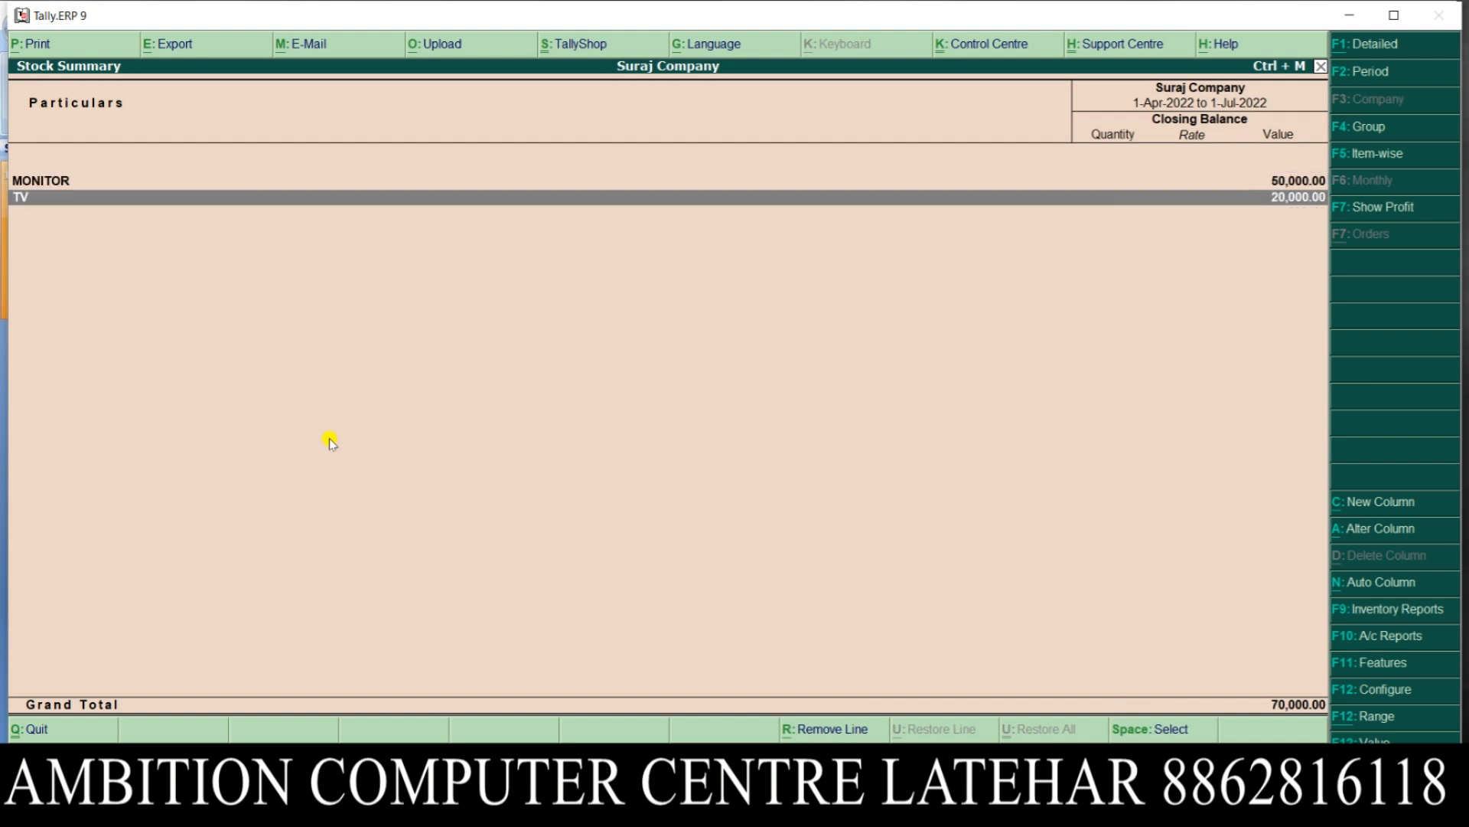
key("Return")
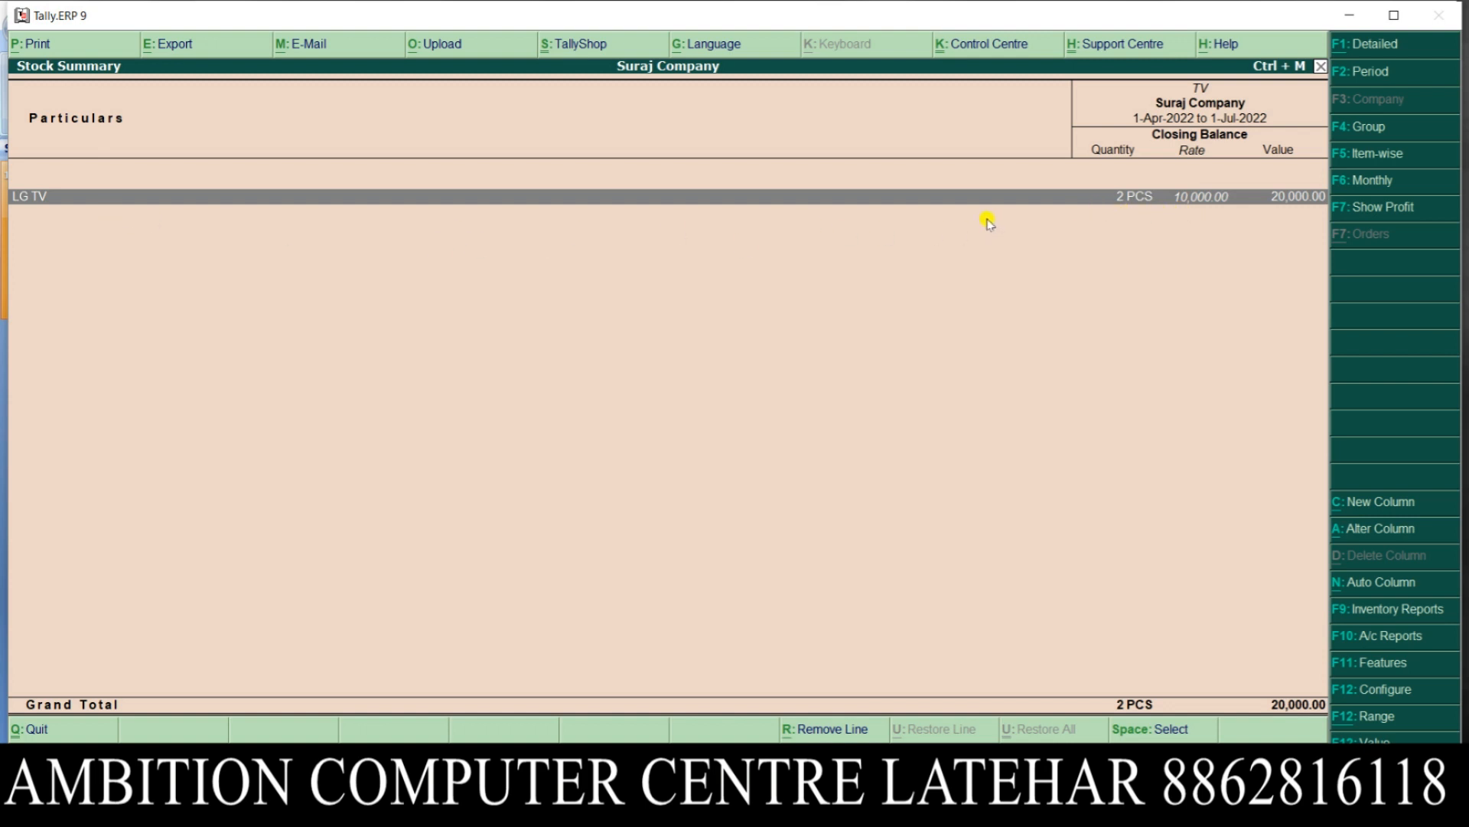
key("Escape")
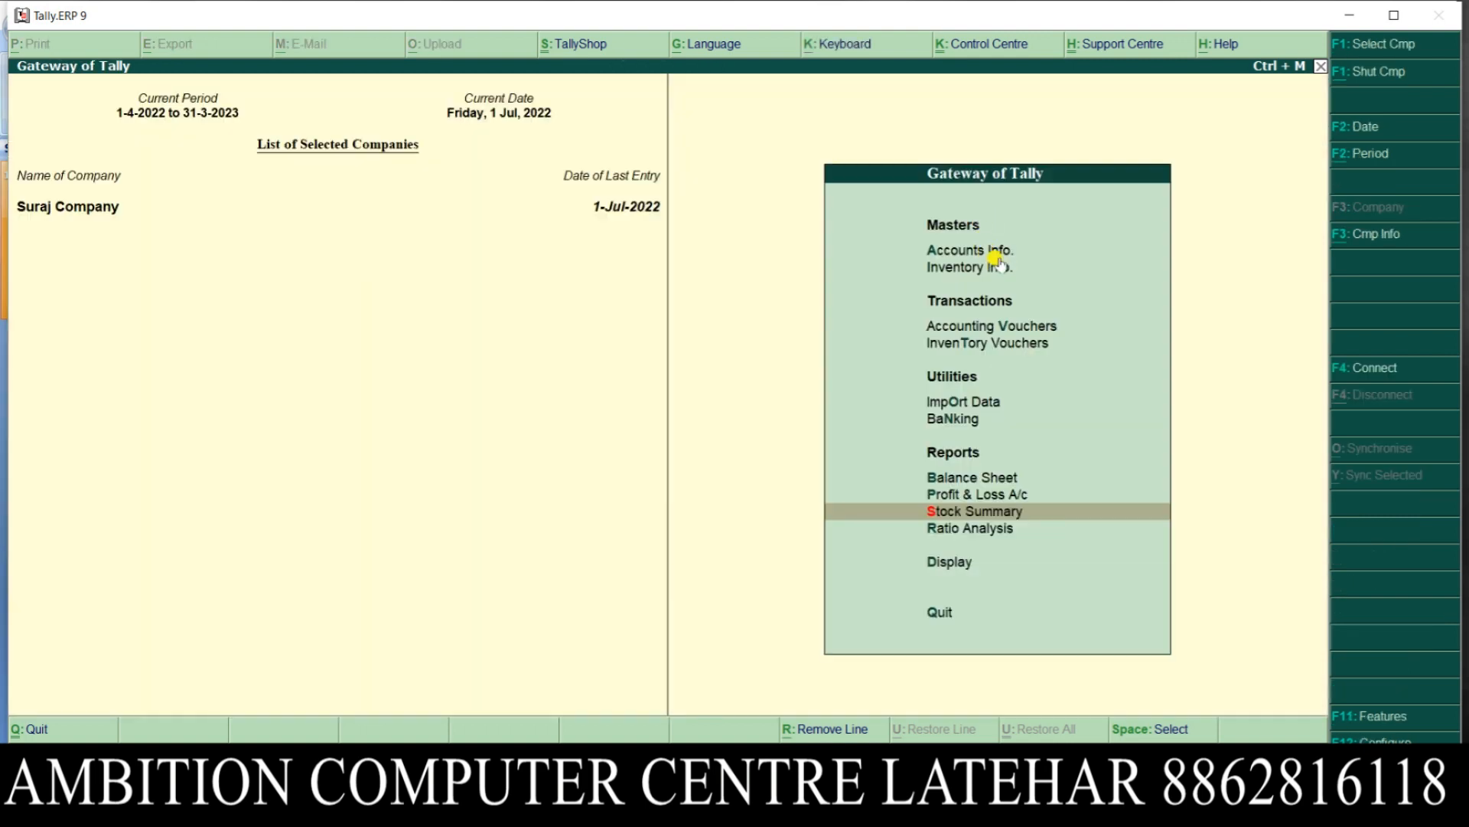
Step: Start creating a single ledger in the accounts masters and name it SALES
key("Up")
key("Up")
key("Up")
key("Up")
key("Up")
key("Up")
key("Up")
key("Up")
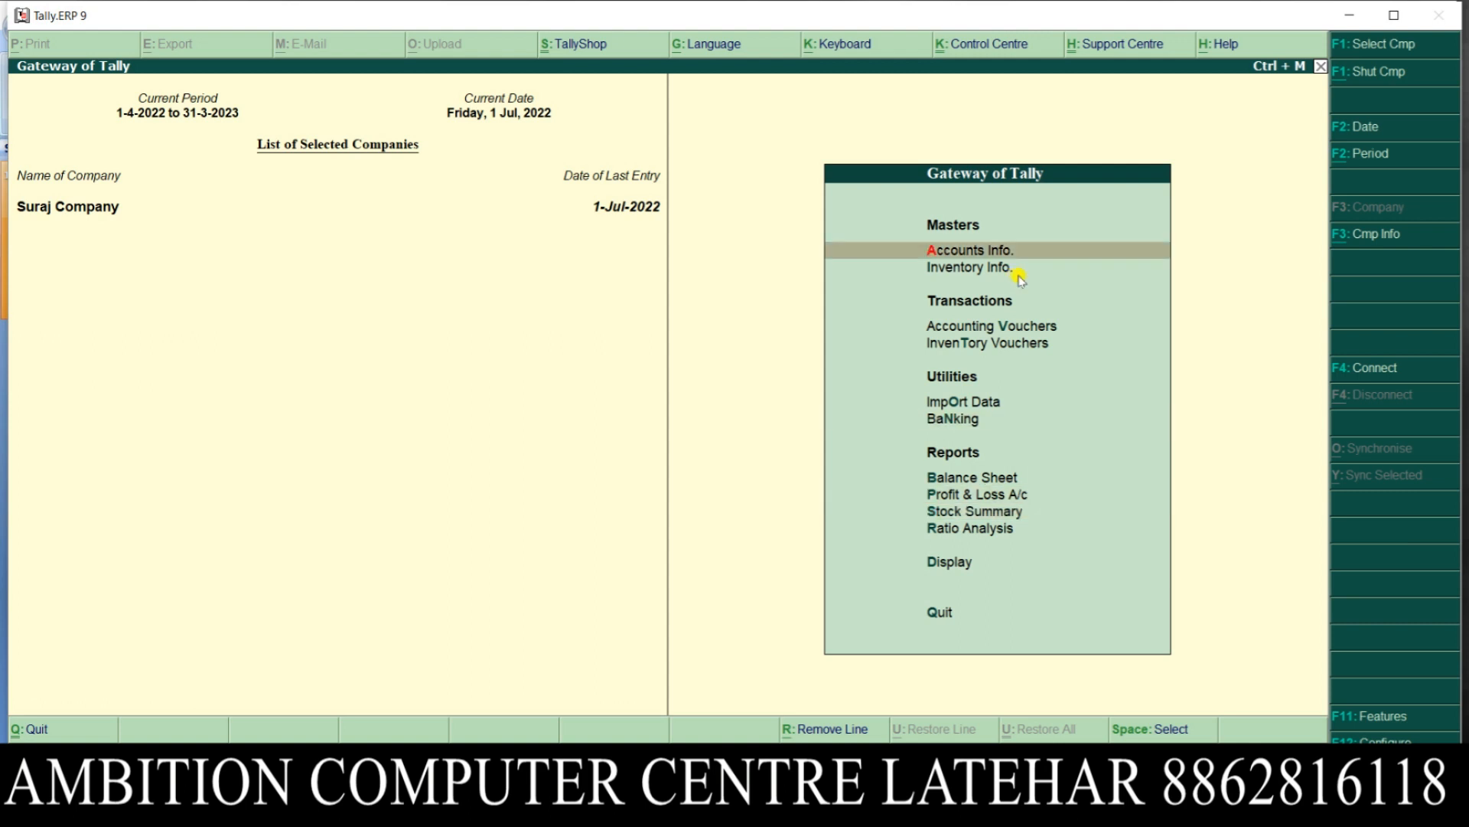
key("Return")
key("Down")
key("Return")
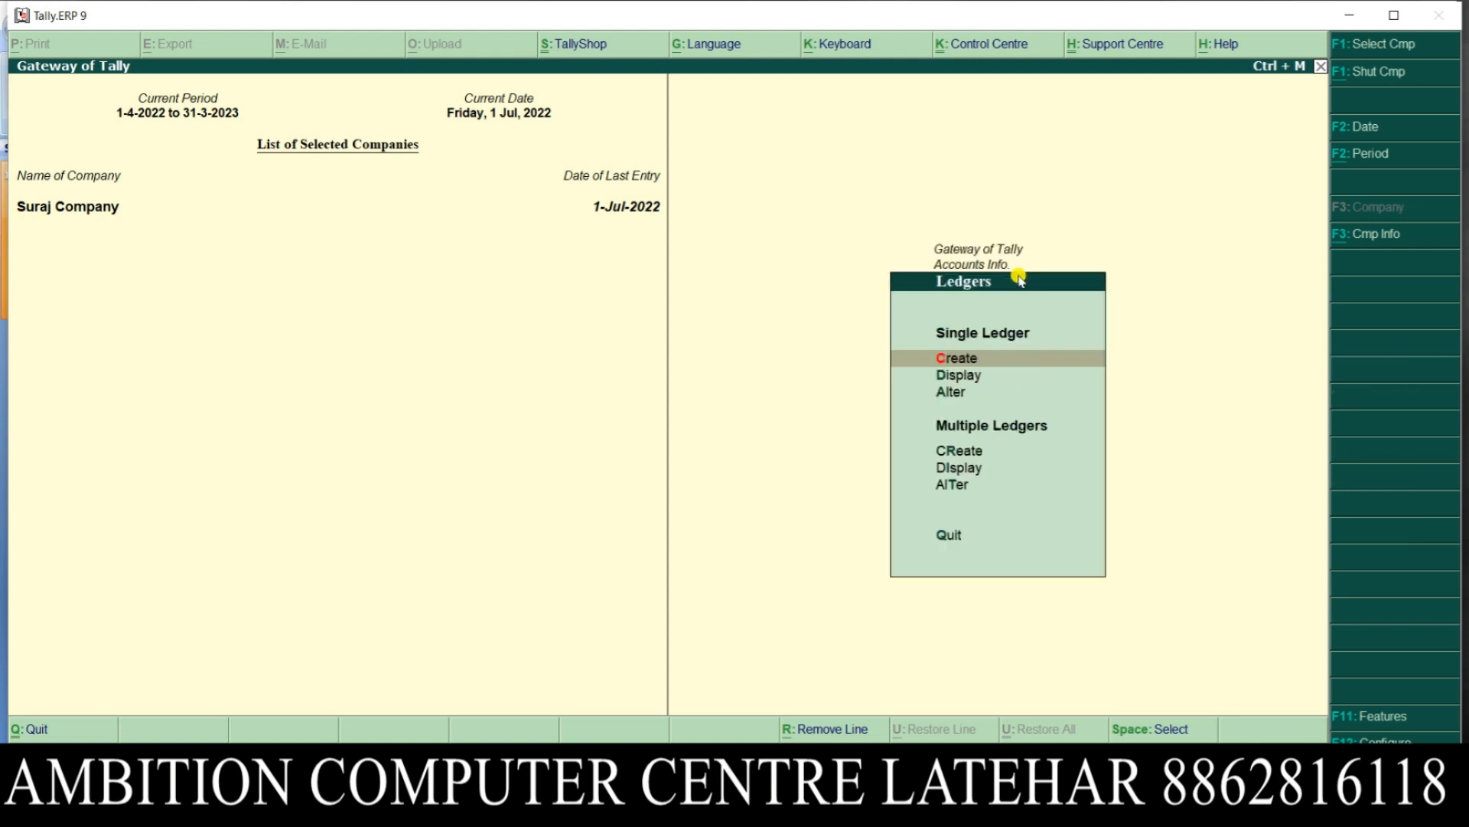
key("Return")
type("SALE")
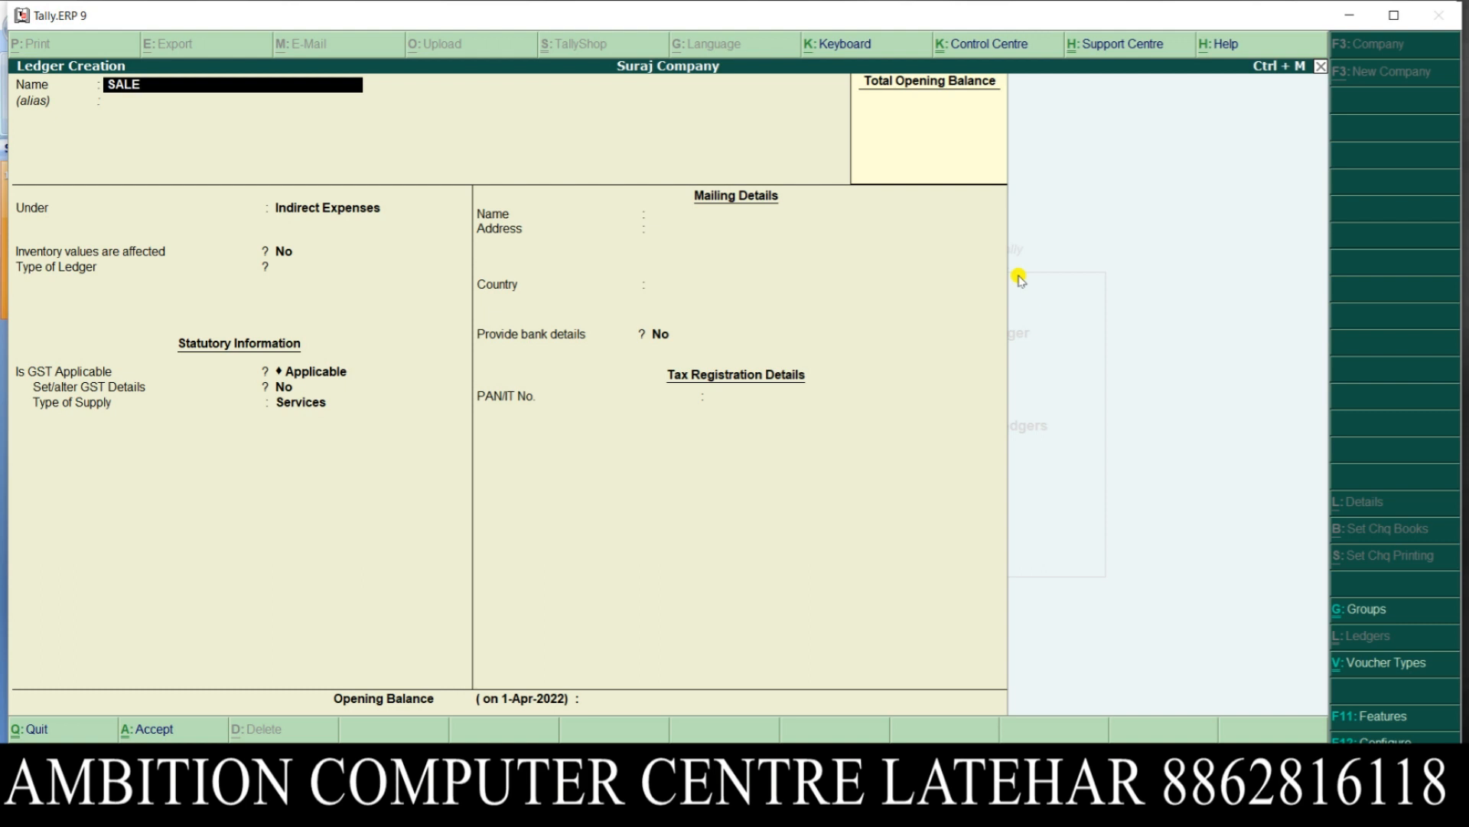
type("S")
key("Return")
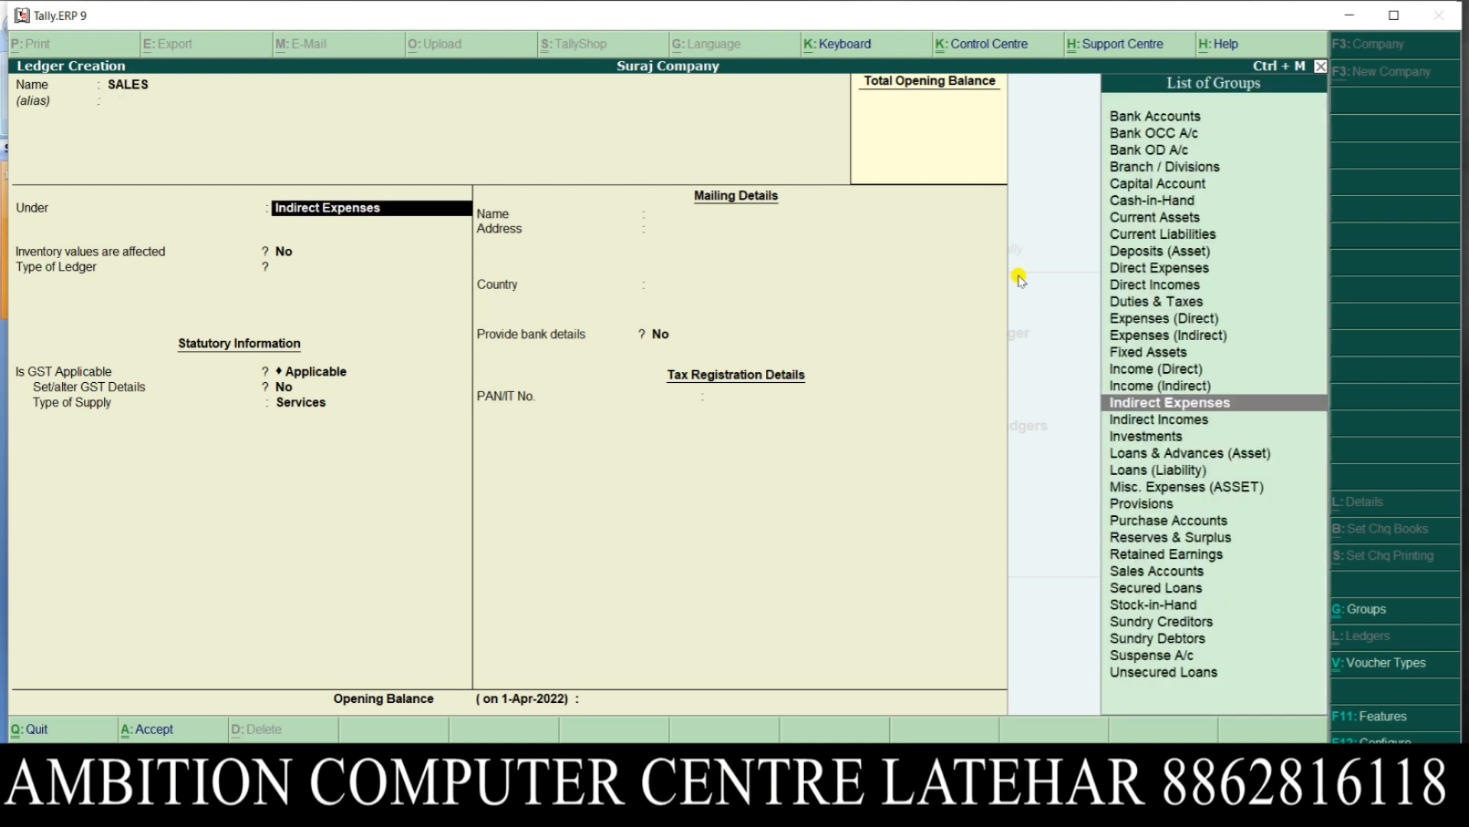
Step: Place the SALES ledger under Sales Accounts with inventory values affected and supply type Goods, save it, and leave ledger creation
type("SA")
key("Return")
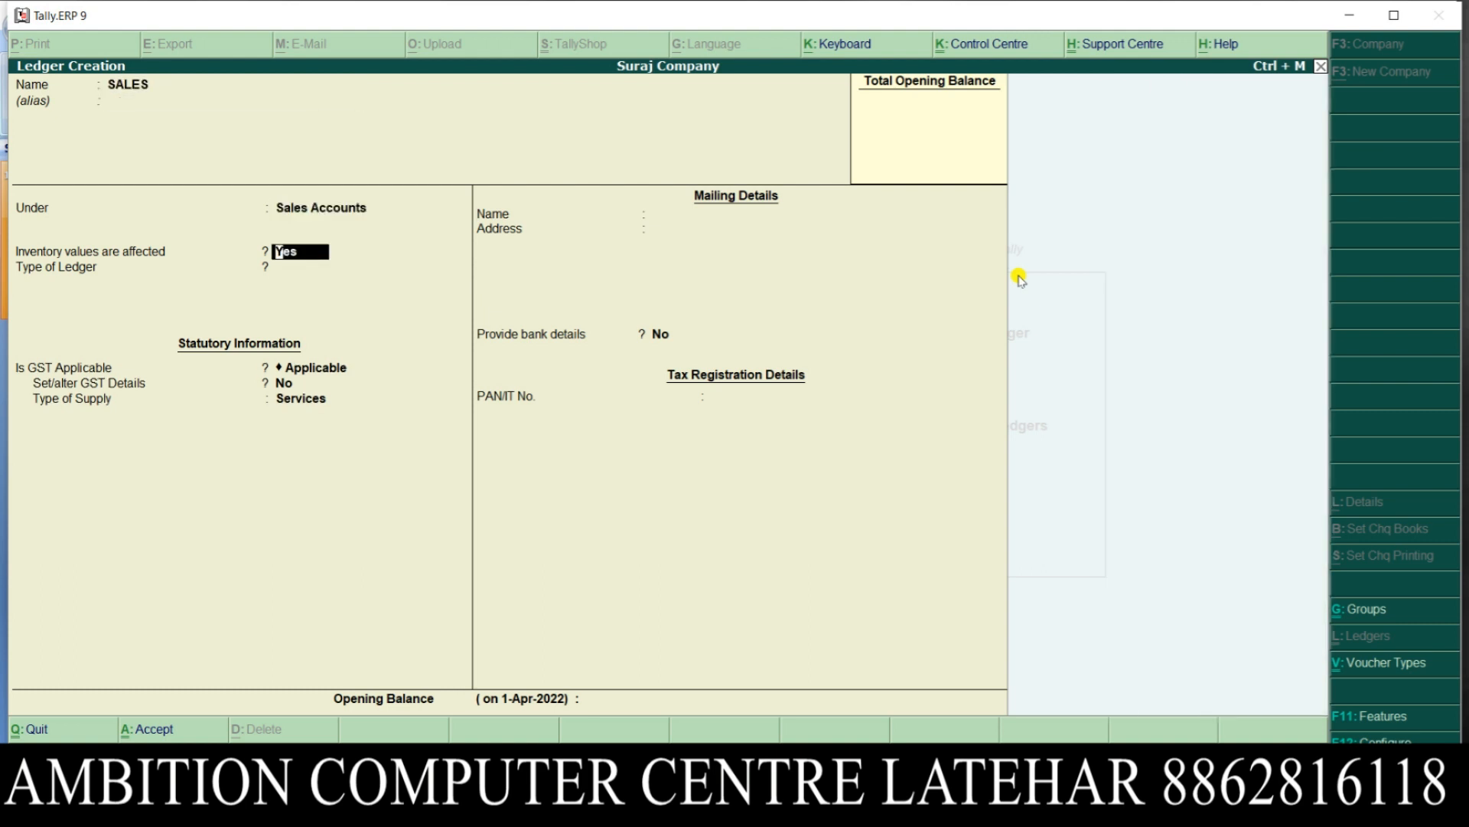
key("Return")
key("Return")
key("Return")
key("Return")
key("Up")
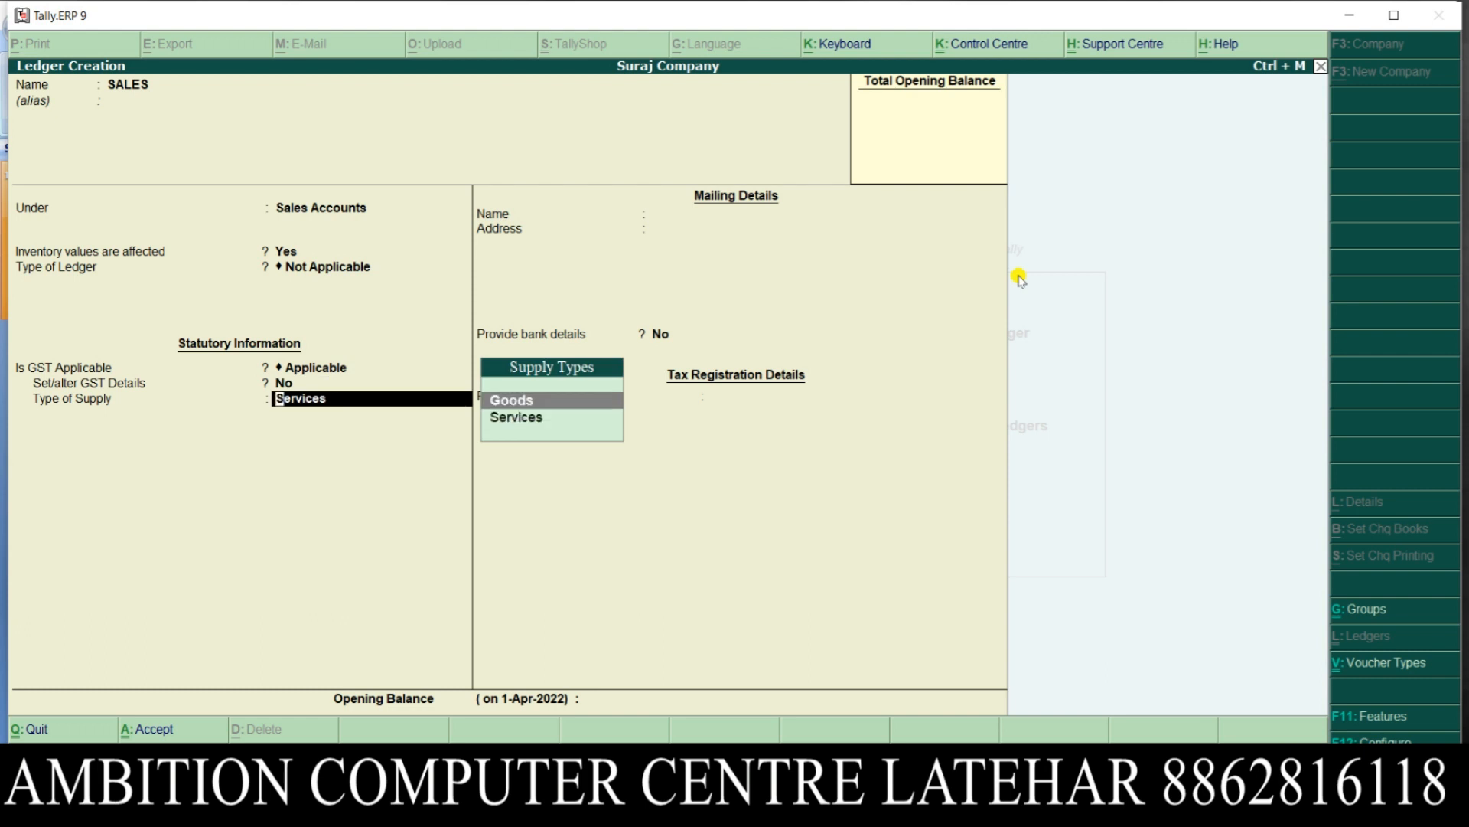
key("Return")
key("Return")
key("Return")
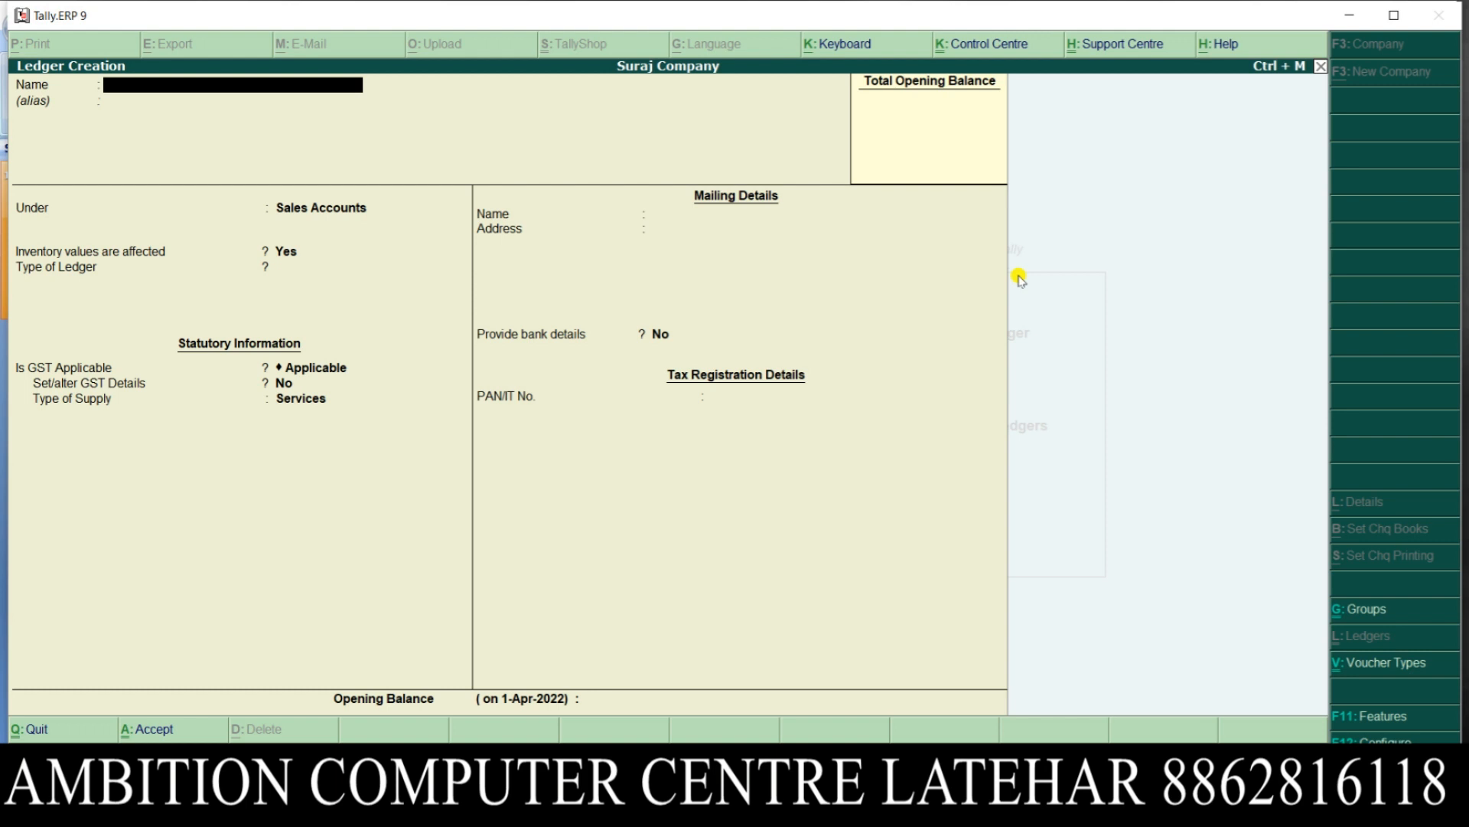
key("Escape")
key("Escape")
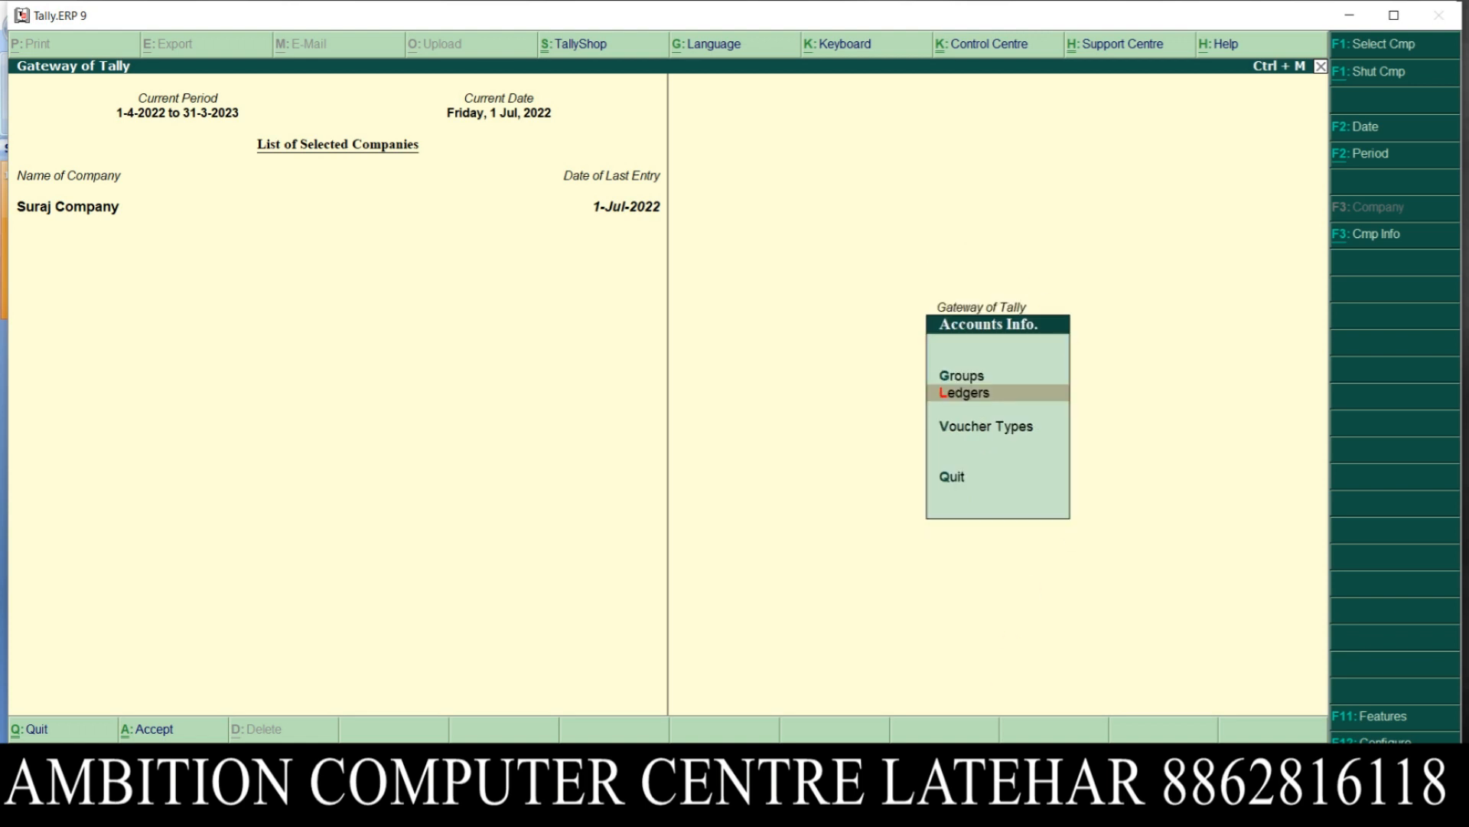
Step: Switch to PowerPoint and add the line "Sold Lg Tv 1 pcs 11000" below the discount line on the slide
left_click(1041, 807)
left_click(1163, 524)
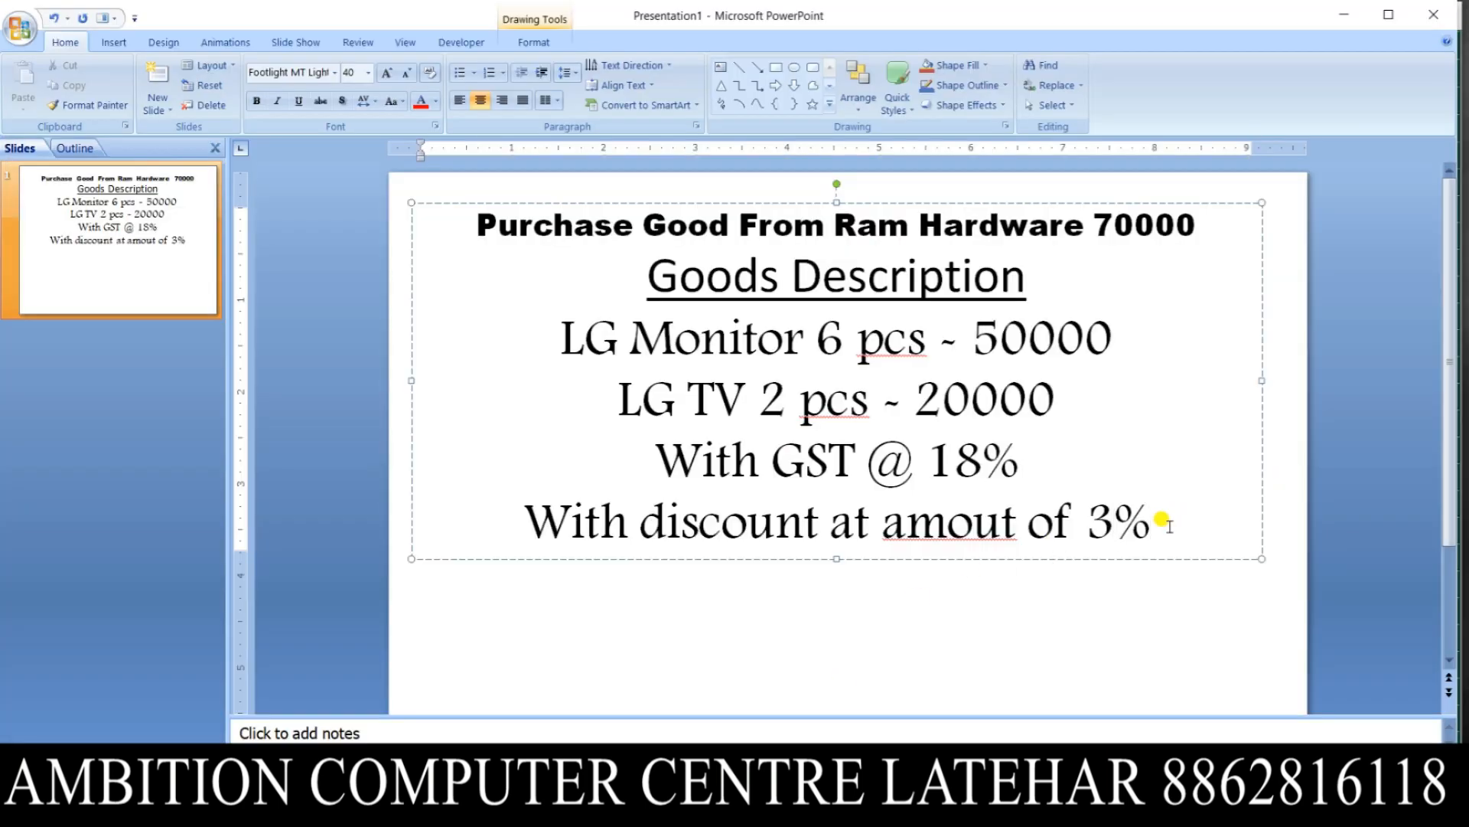
key("Return")
type("sALE")
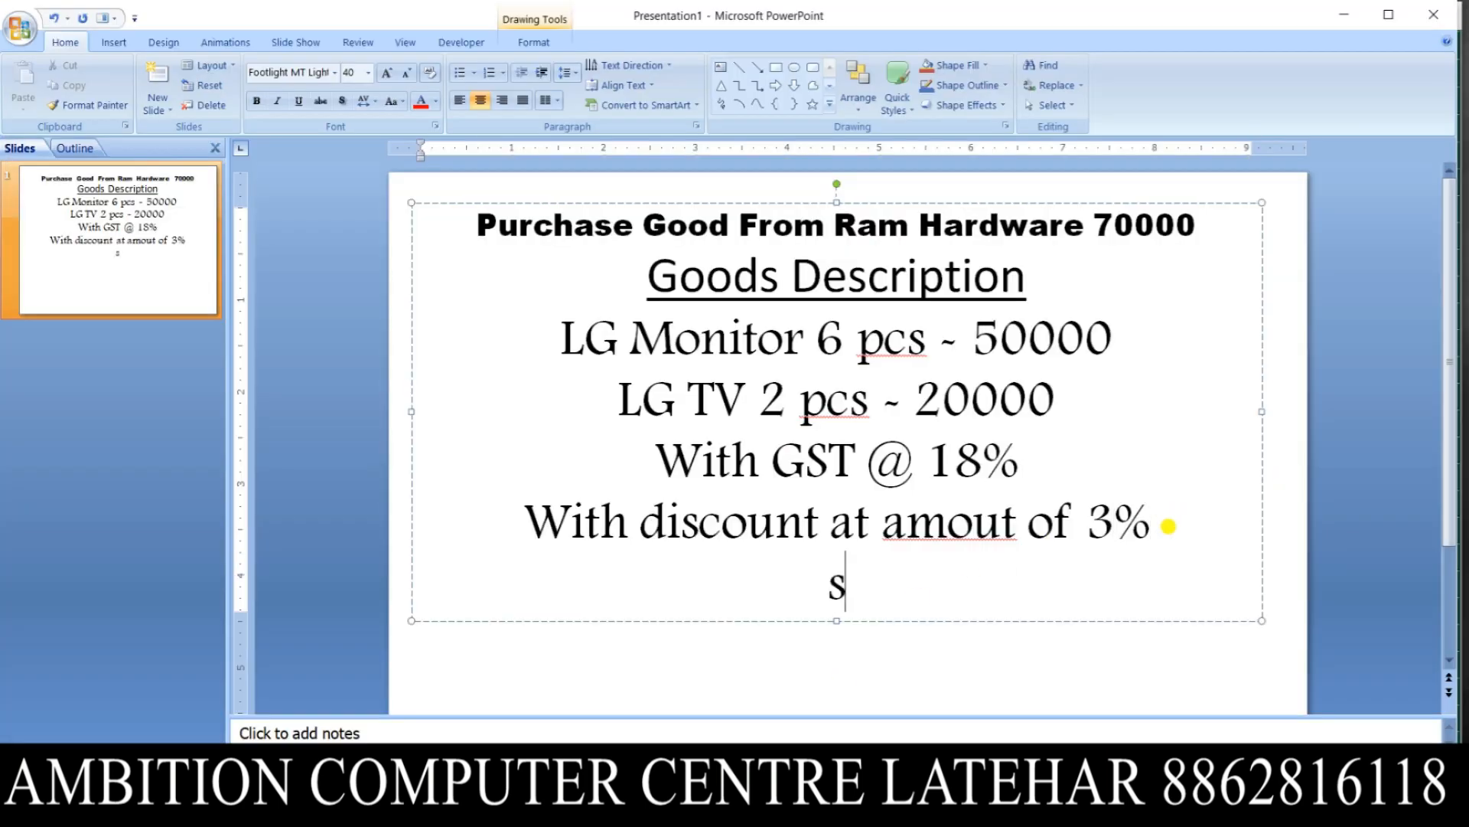
key("BackSpace")
key("BackSpace")
key("BackSpace")
key("BackSpace")
type("Sa")
key("BackSpace")
type("o")
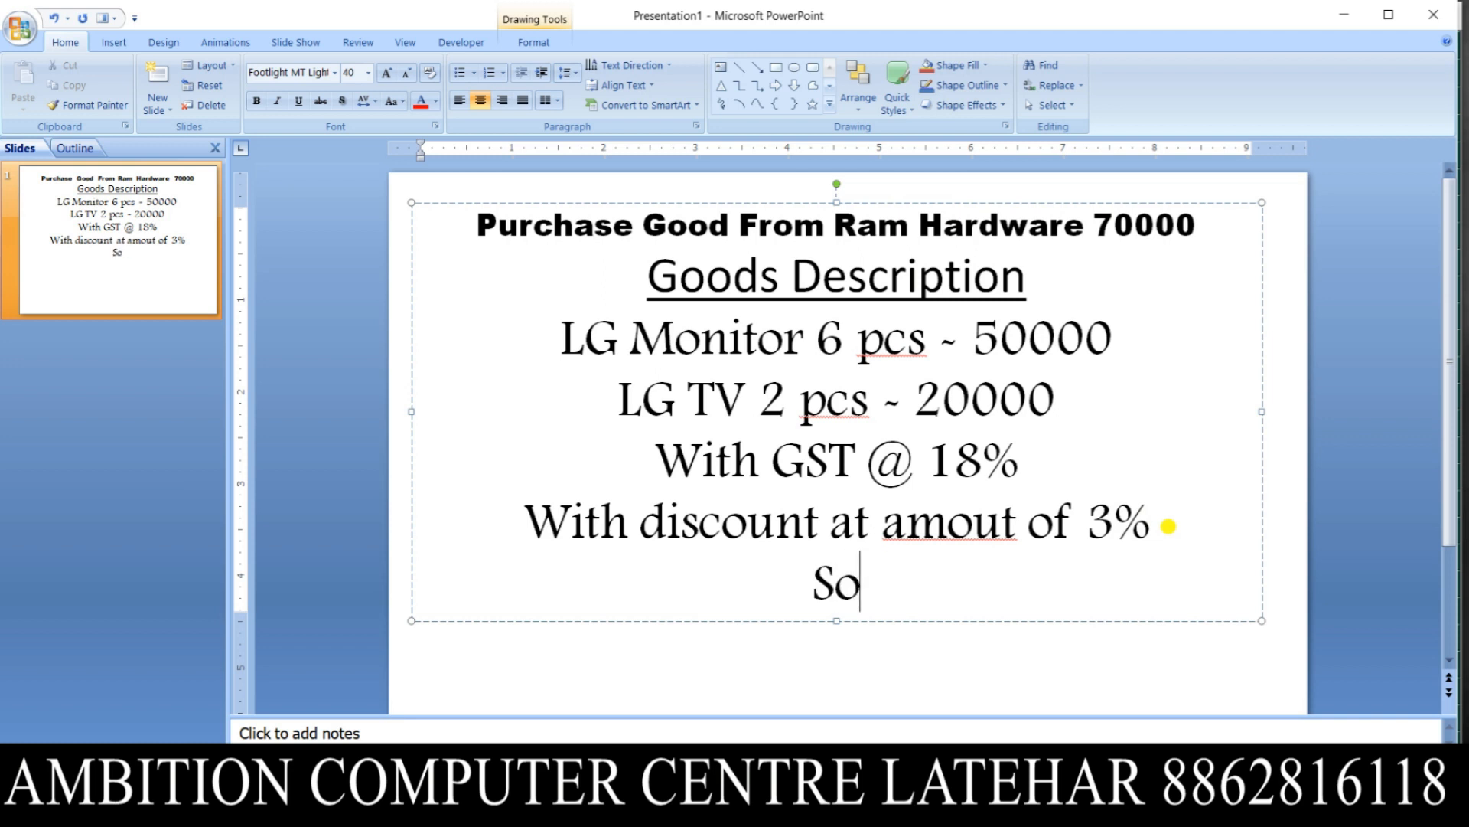
type("ld tv")
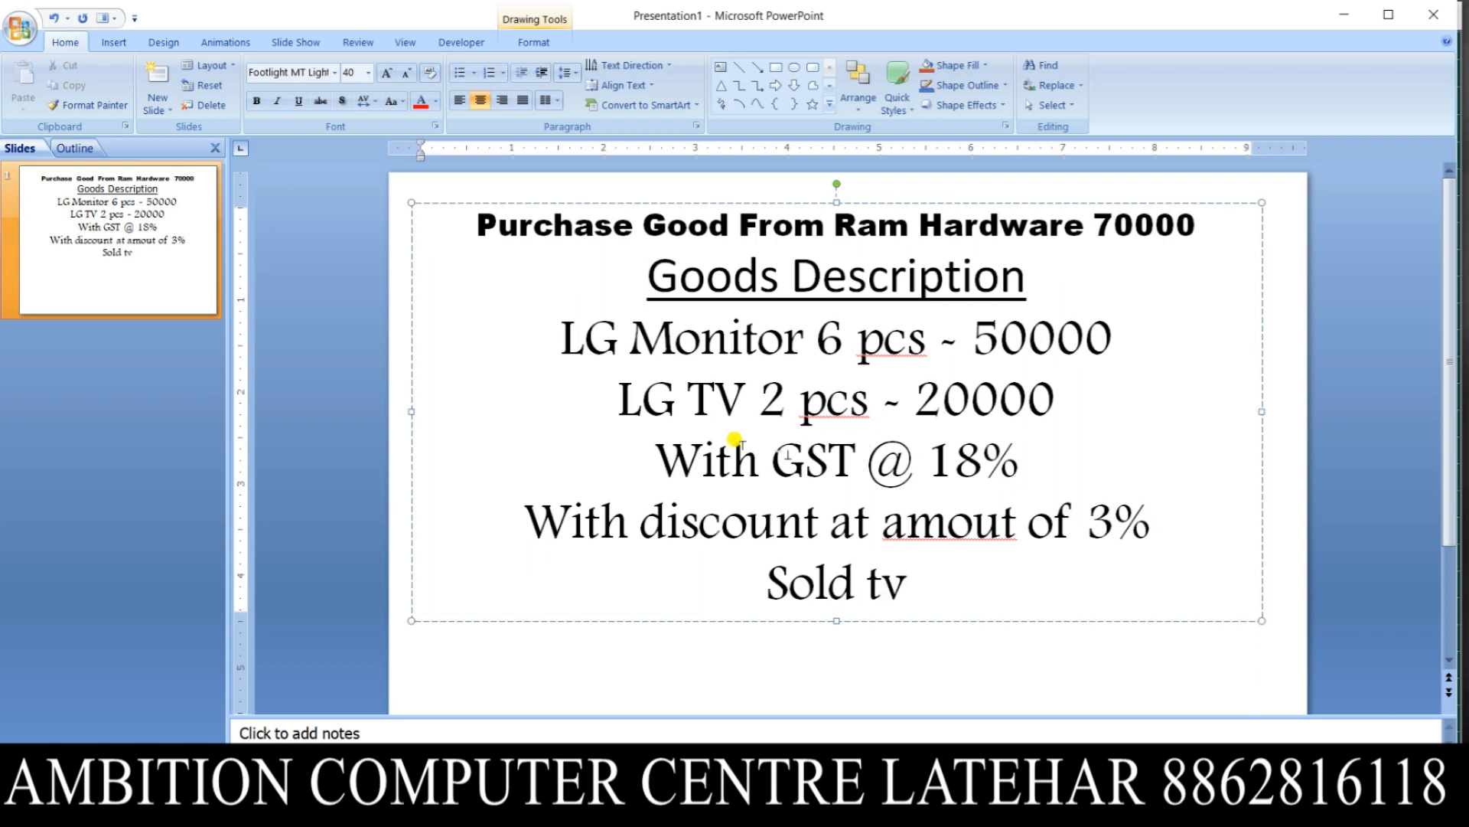
key("BackSpace")
key("BackSpace")
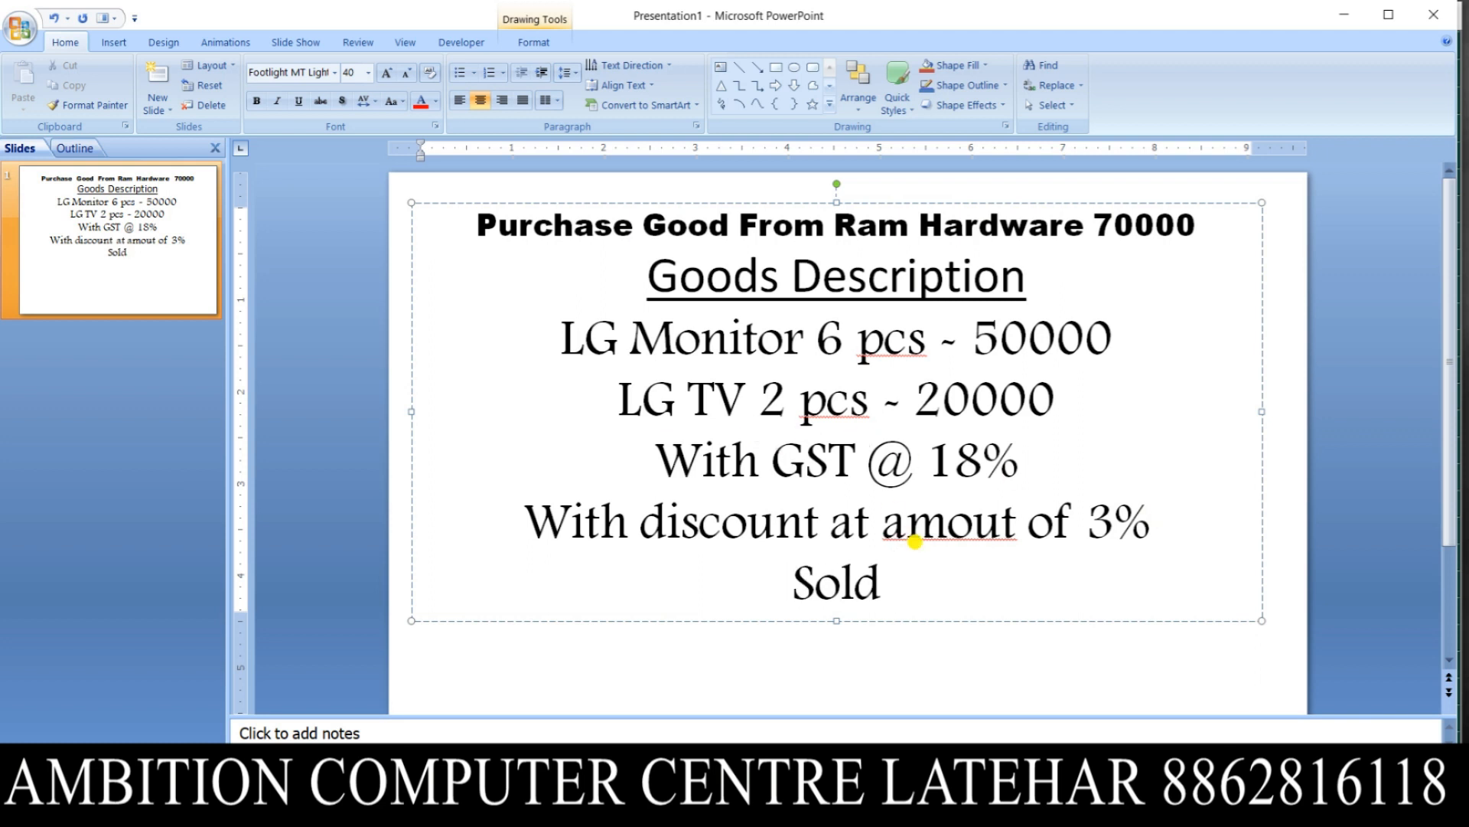
type("Lg Tv ")
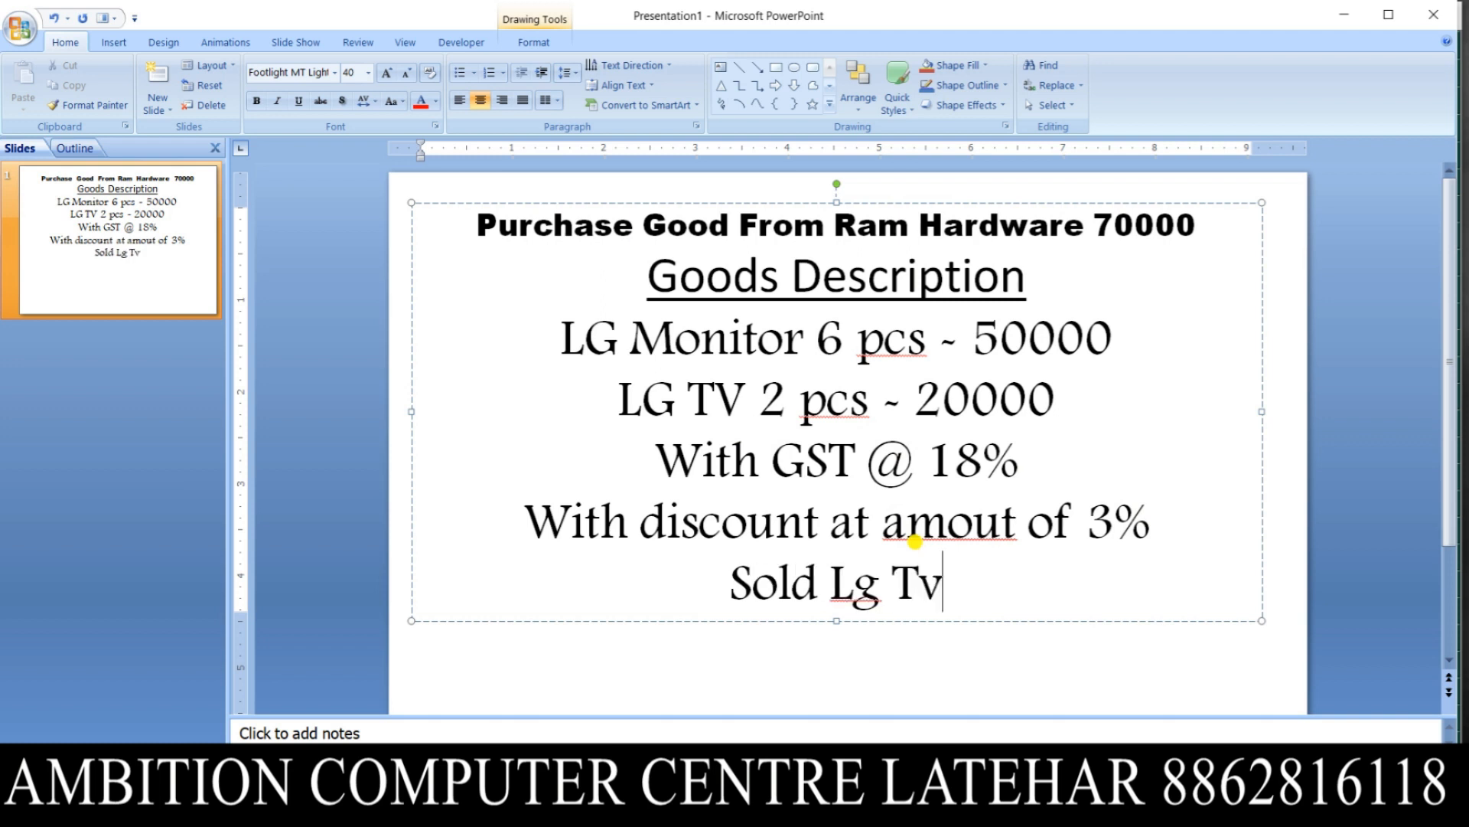
type("1 ")
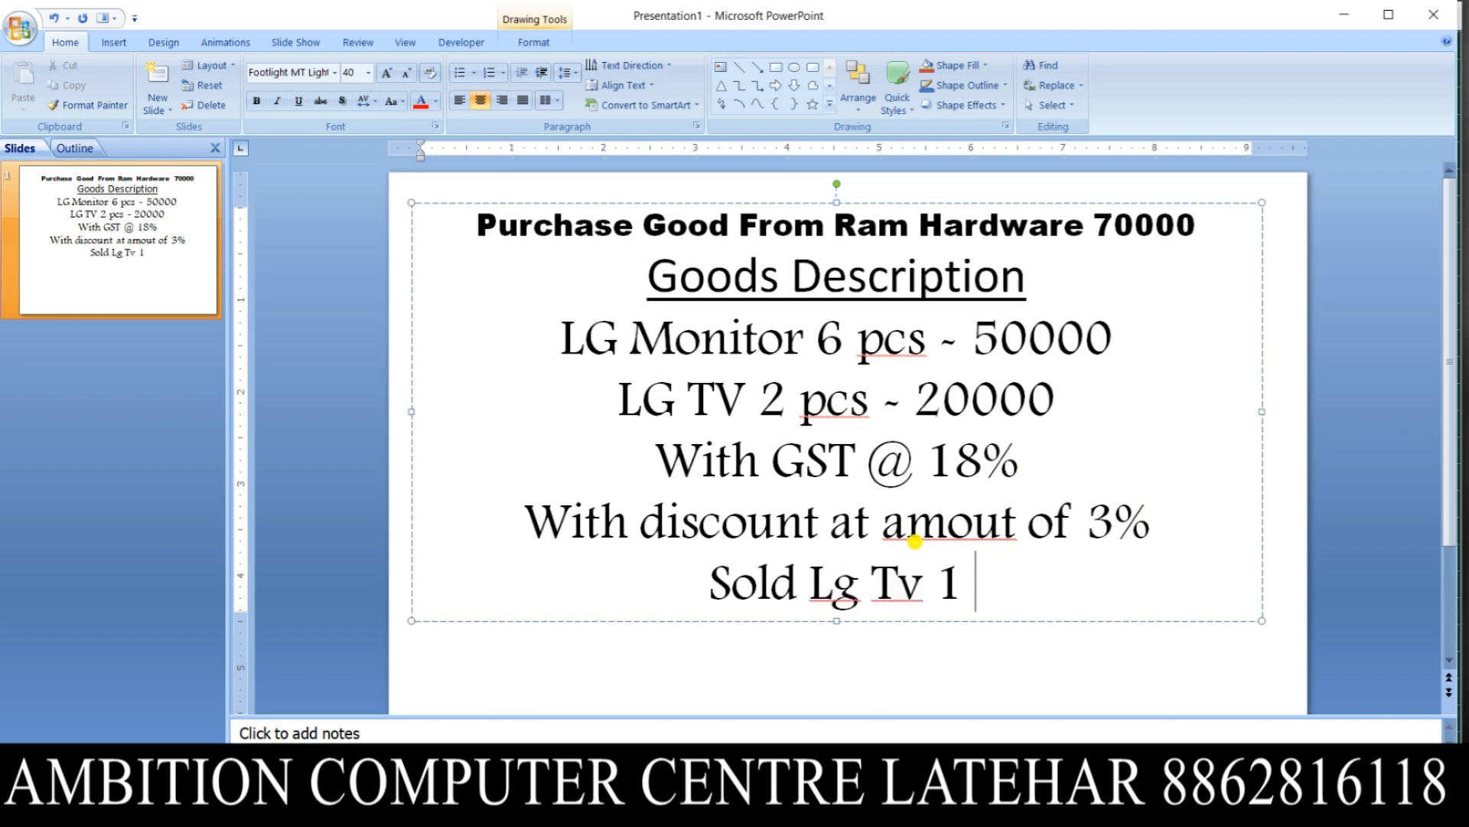
type("pcs 11000")
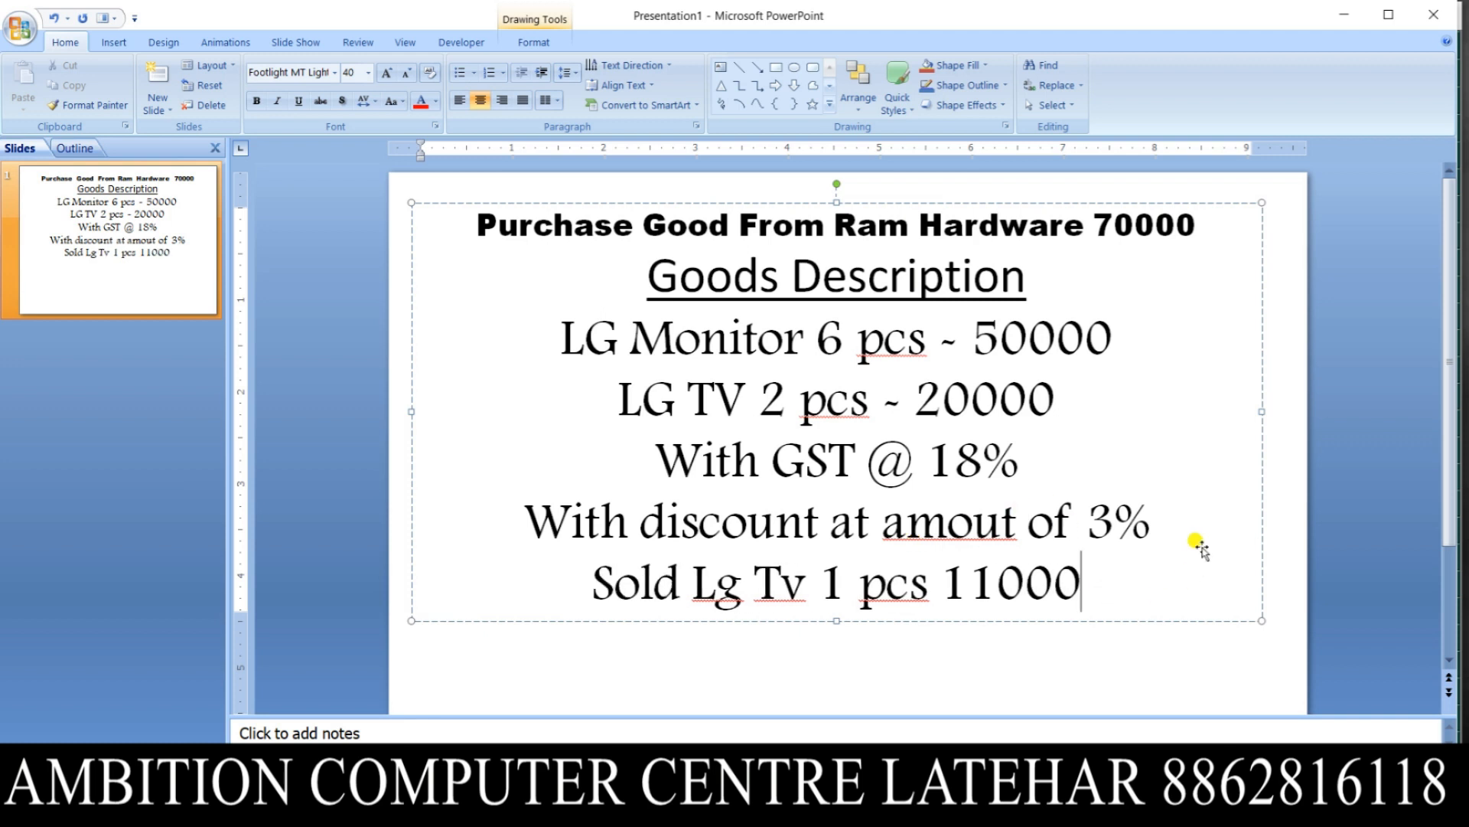
Step: Insert a blank line between the discount line and the sale line on the slide, and switch back to Tally
left_click(1169, 522)
key("Return")
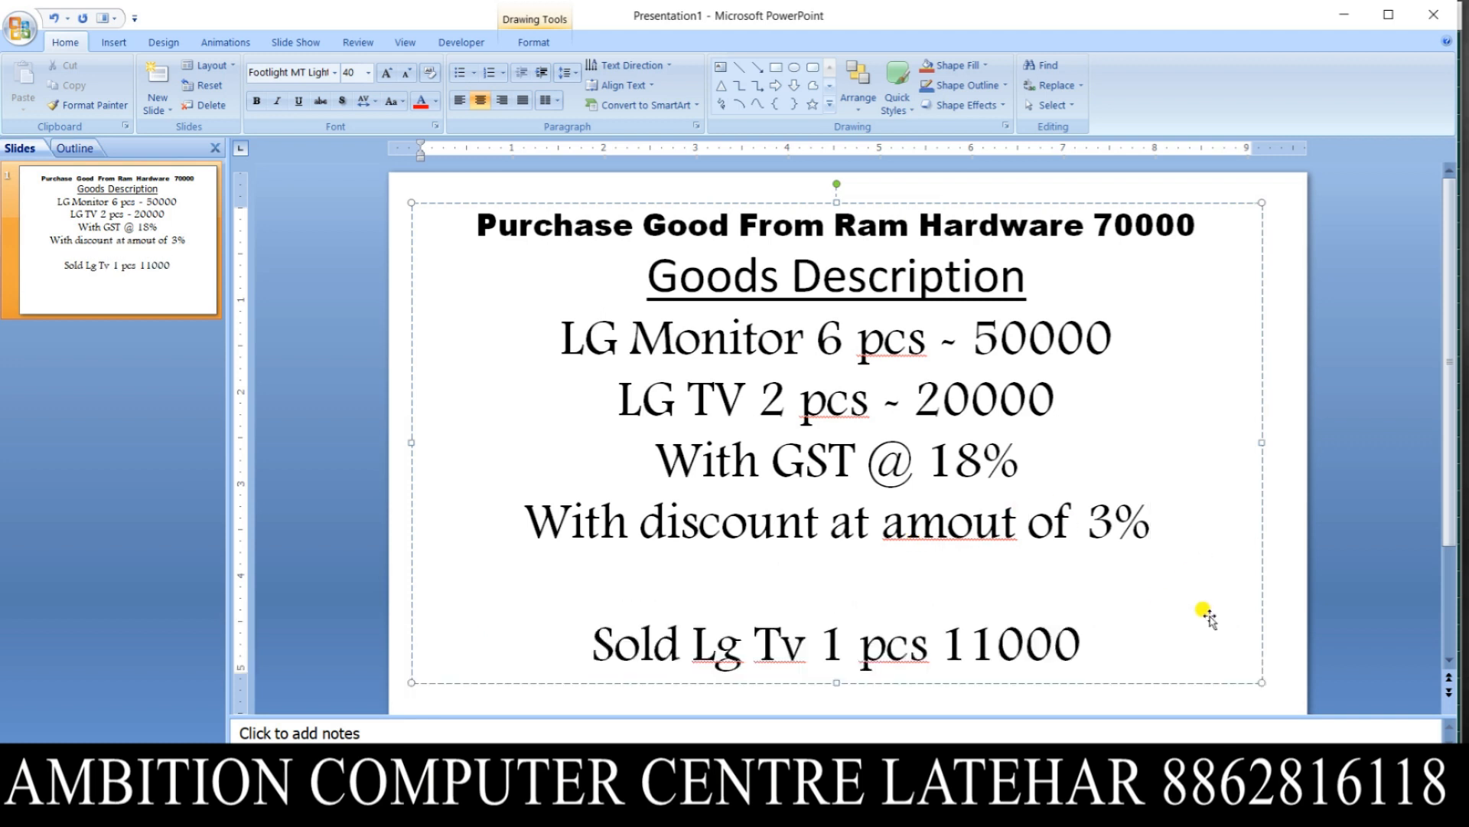
left_click_drag(1091, 643, 597, 646)
left_click(596, 644)
left_click(1102, 645)
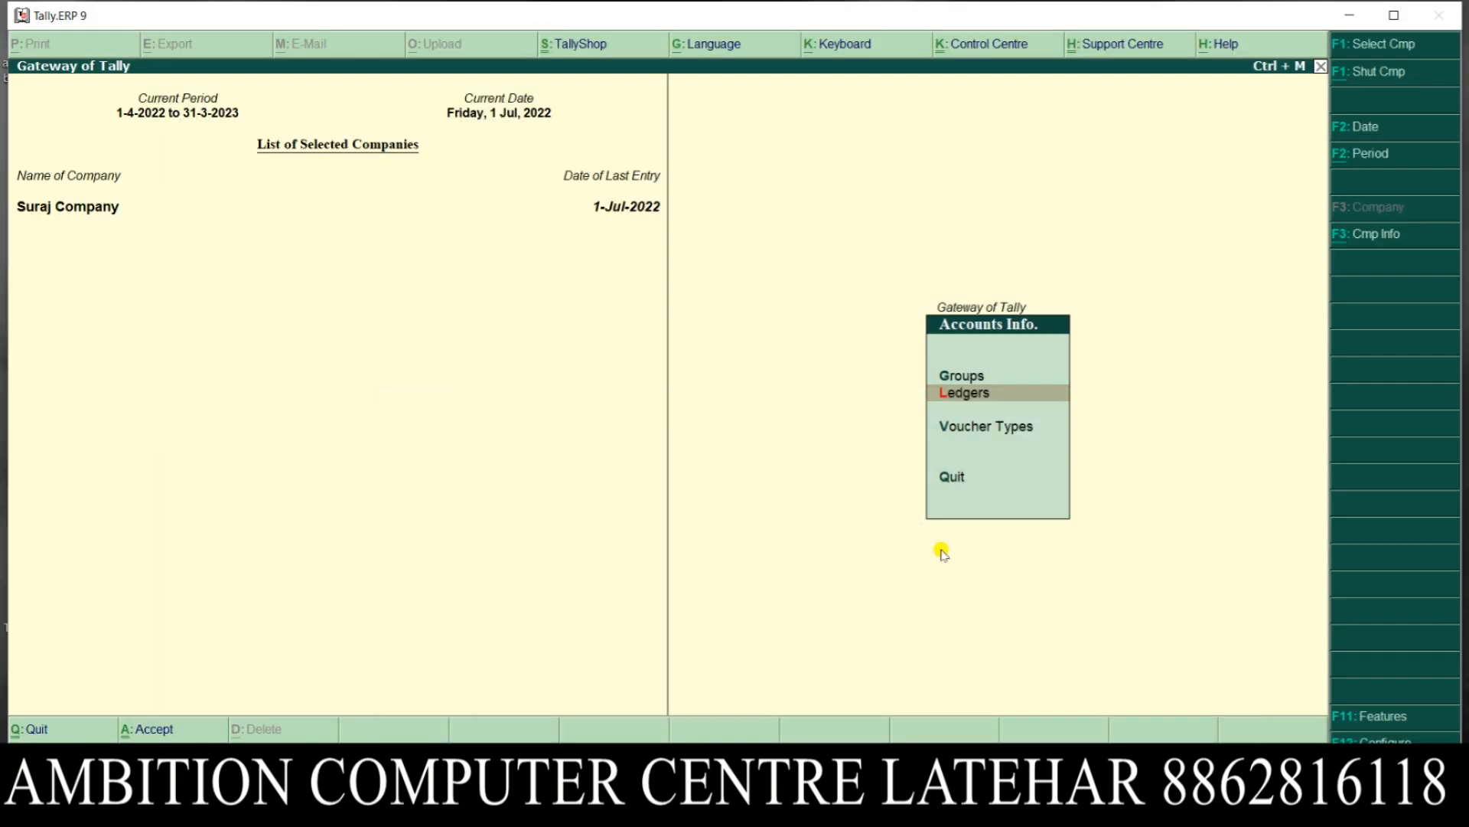
Step: Open a new accounting voucher, change its type from Purchase to Sales, and leave the reference number empty
key("Escape")
key("Down")
key("Down")
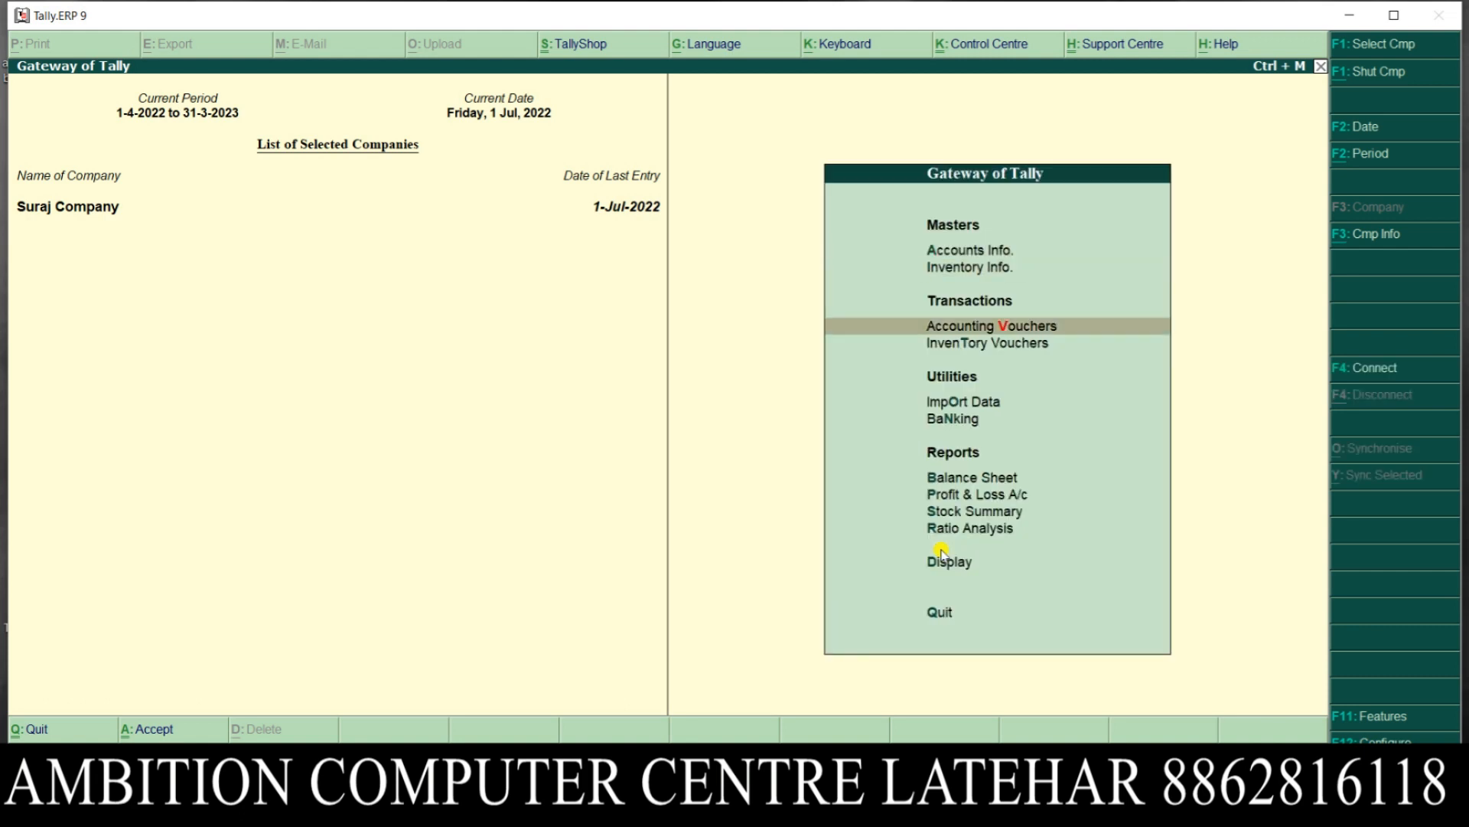
key("Return")
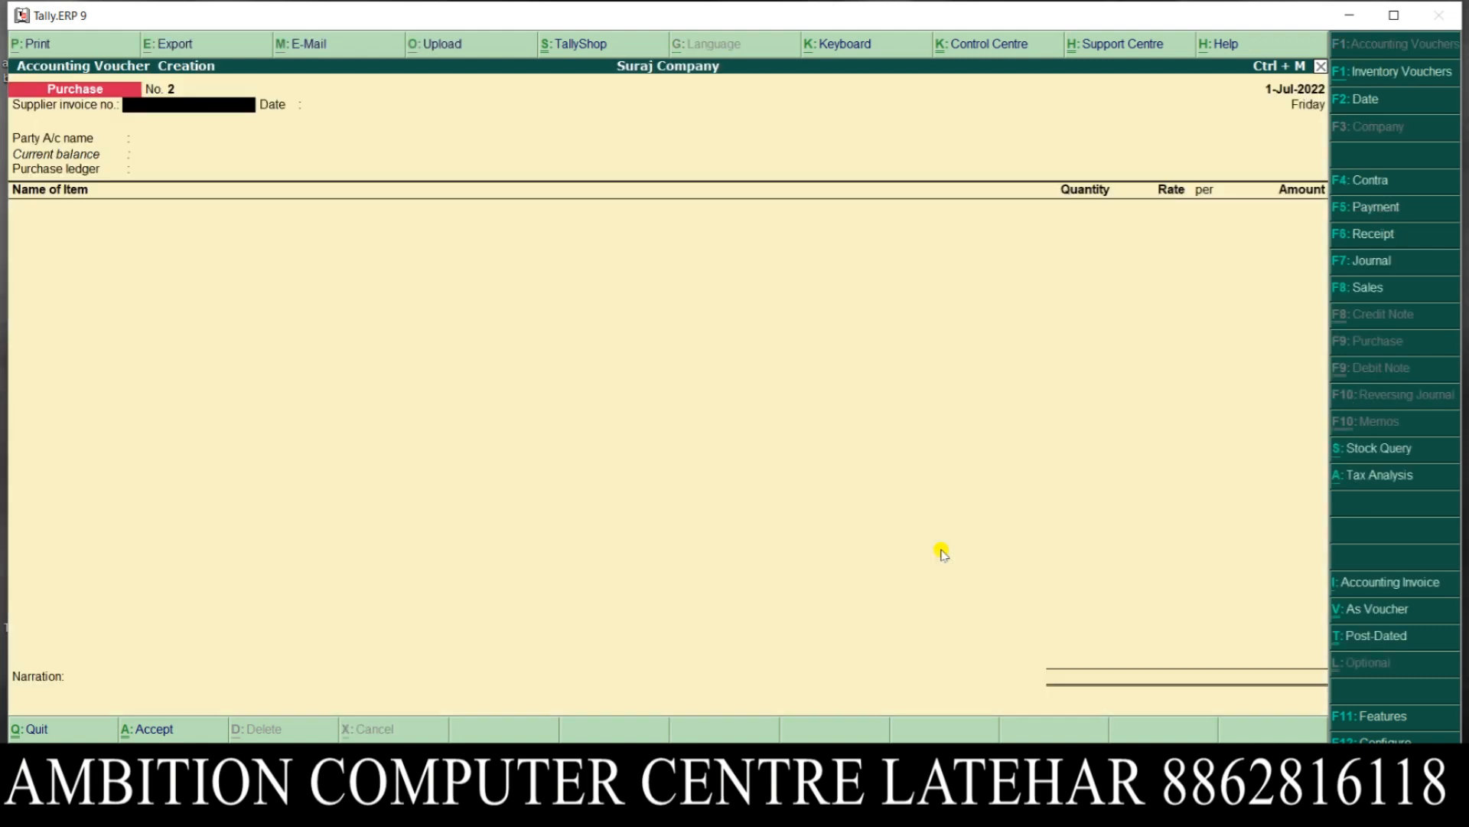
left_click(1347, 291)
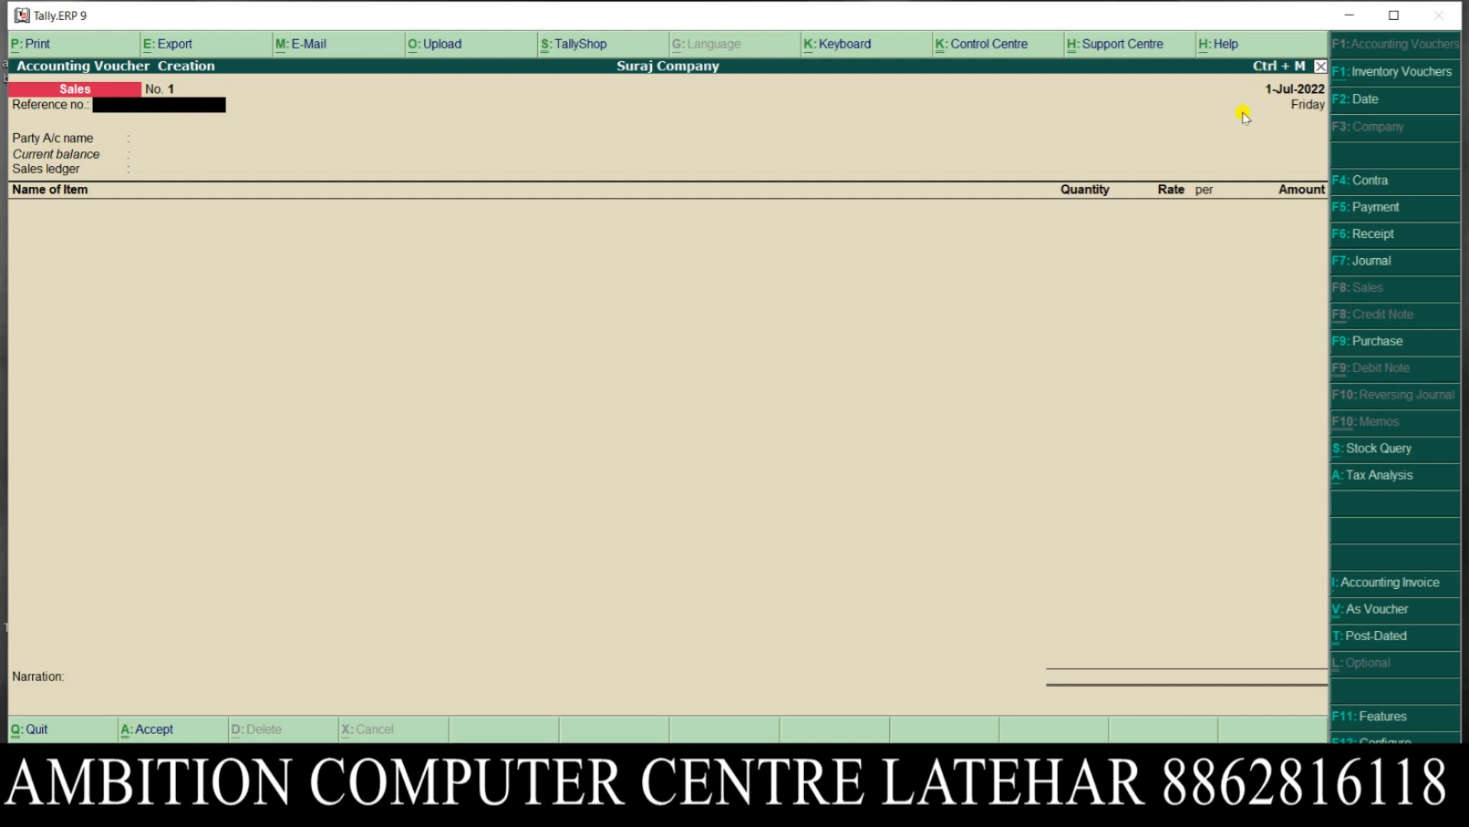
key("Return")
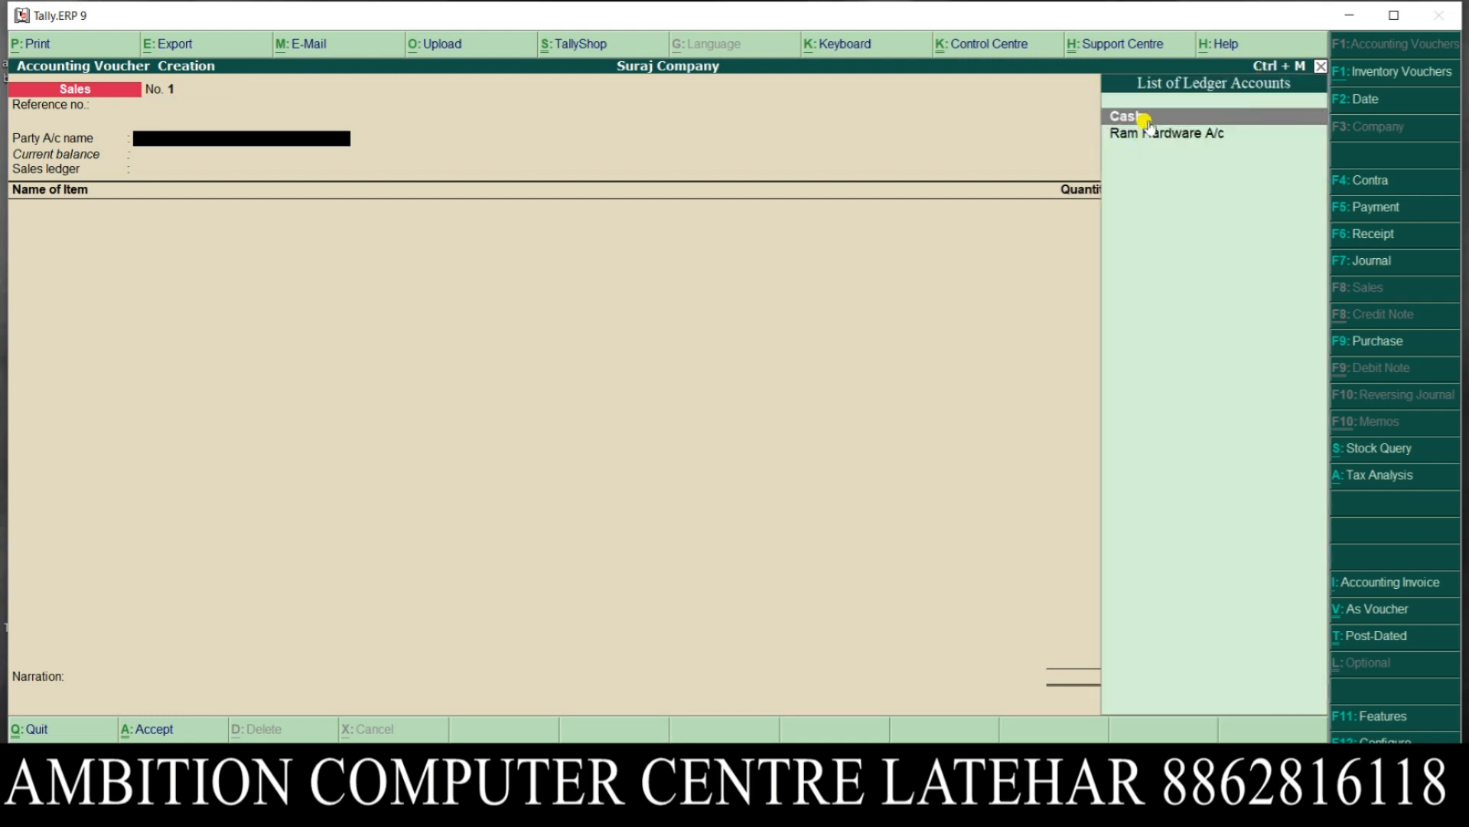
Step: Choose Cash as the party account and leave the despatch, order and buyer address details empty
key("Return")
key("Return")
key("Return")
key("Return")
key("Return")
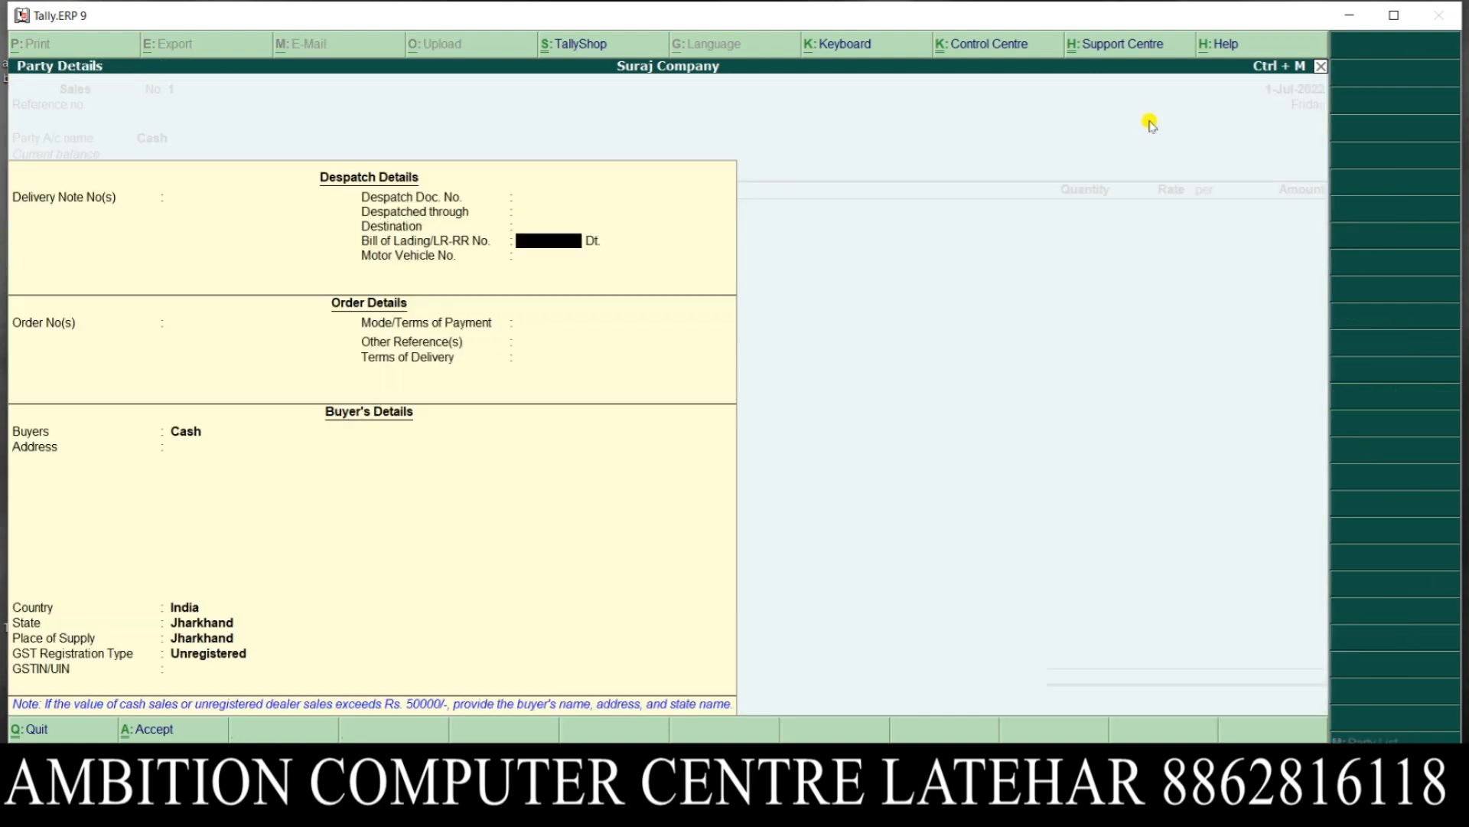
key("Return")
key("Return")
key("Return")
key("Return")
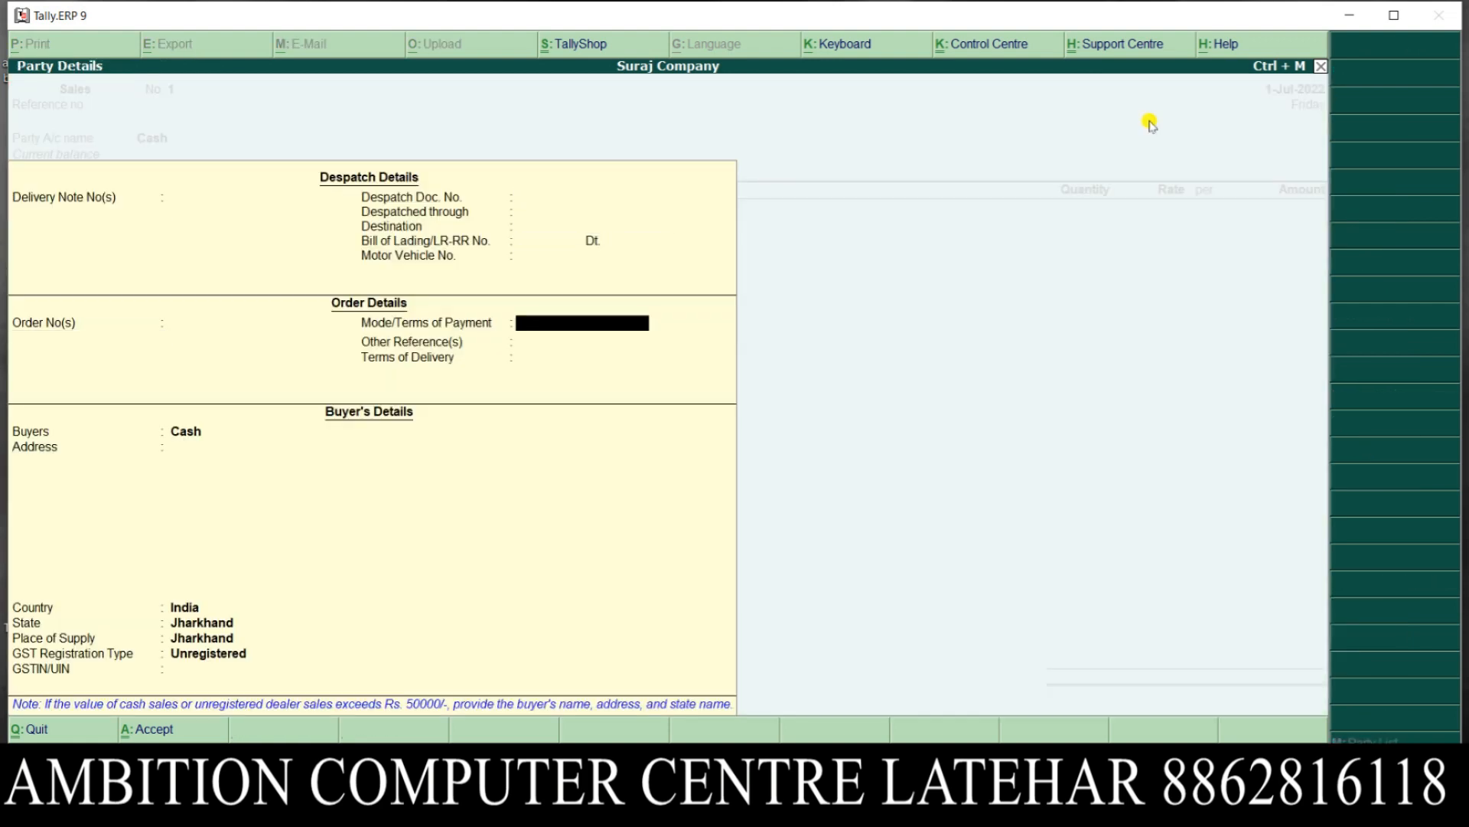
key("Return")
key("Return")
key("Return")
key("Return")
key("Return")
key("Return")
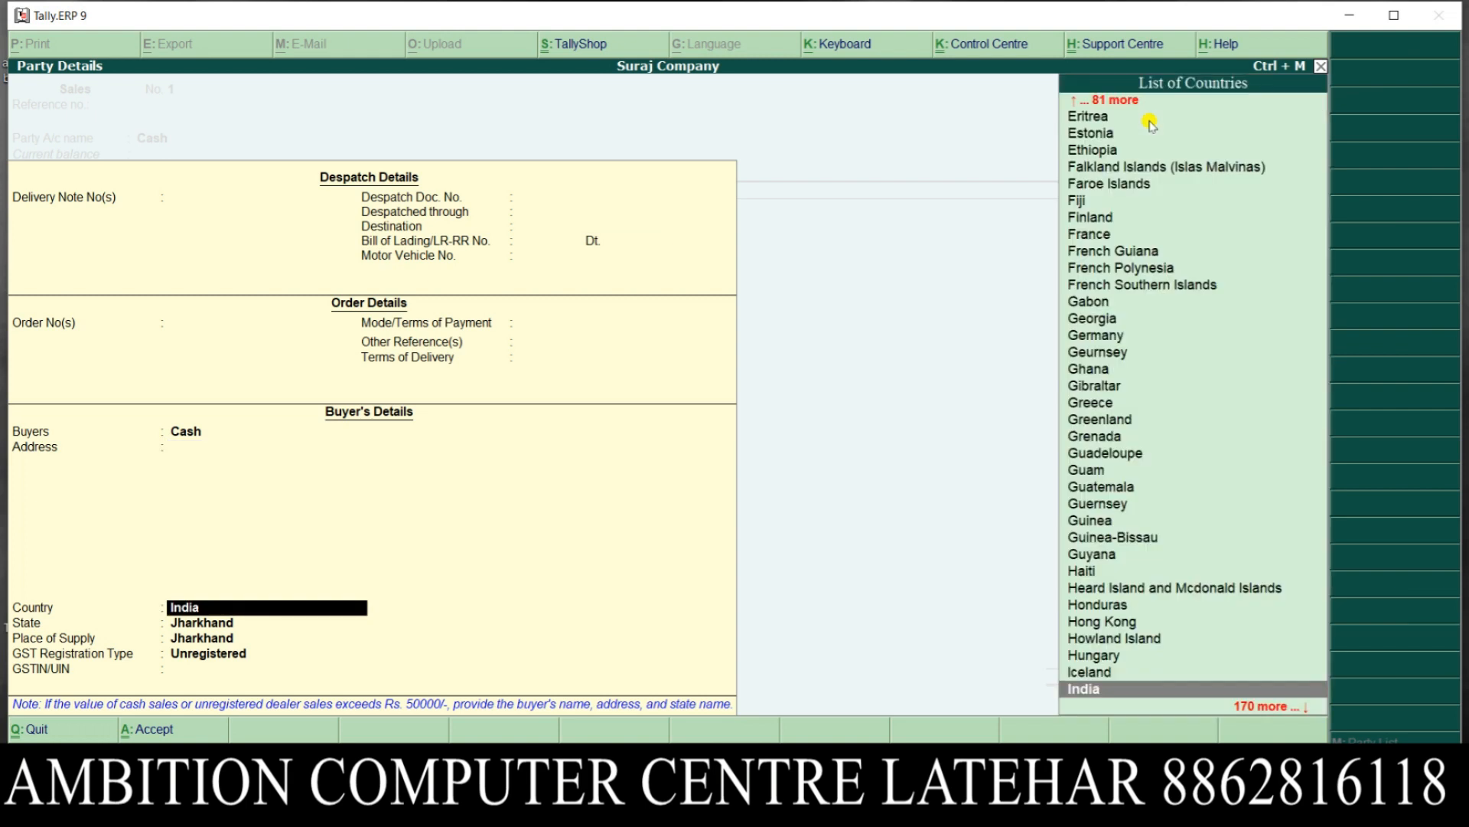
Step: Keep India and Jharkhand in the buyer's details and set the GST registration type to Regular
key("Return")
key("Return")
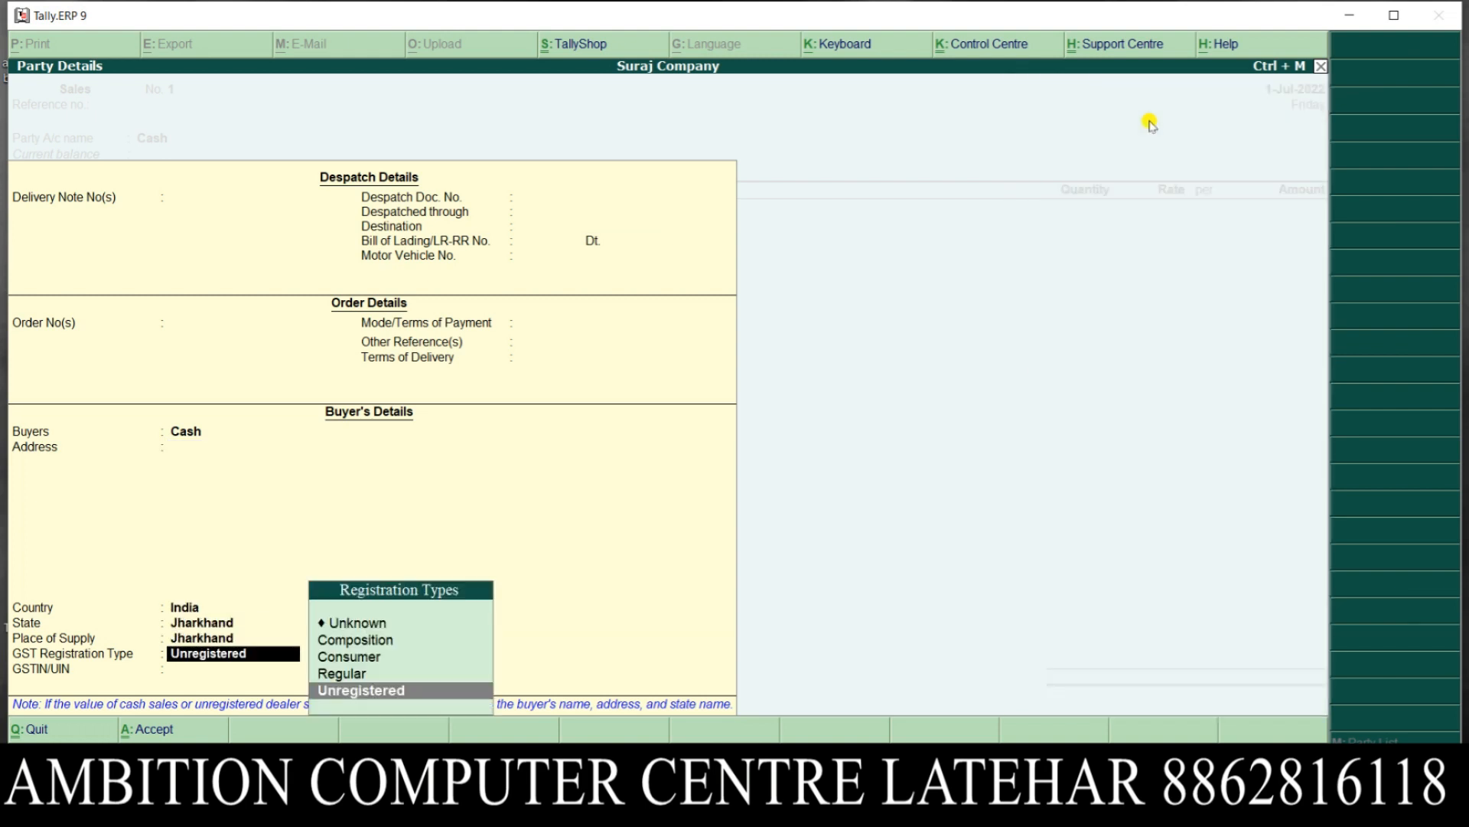
key("Up")
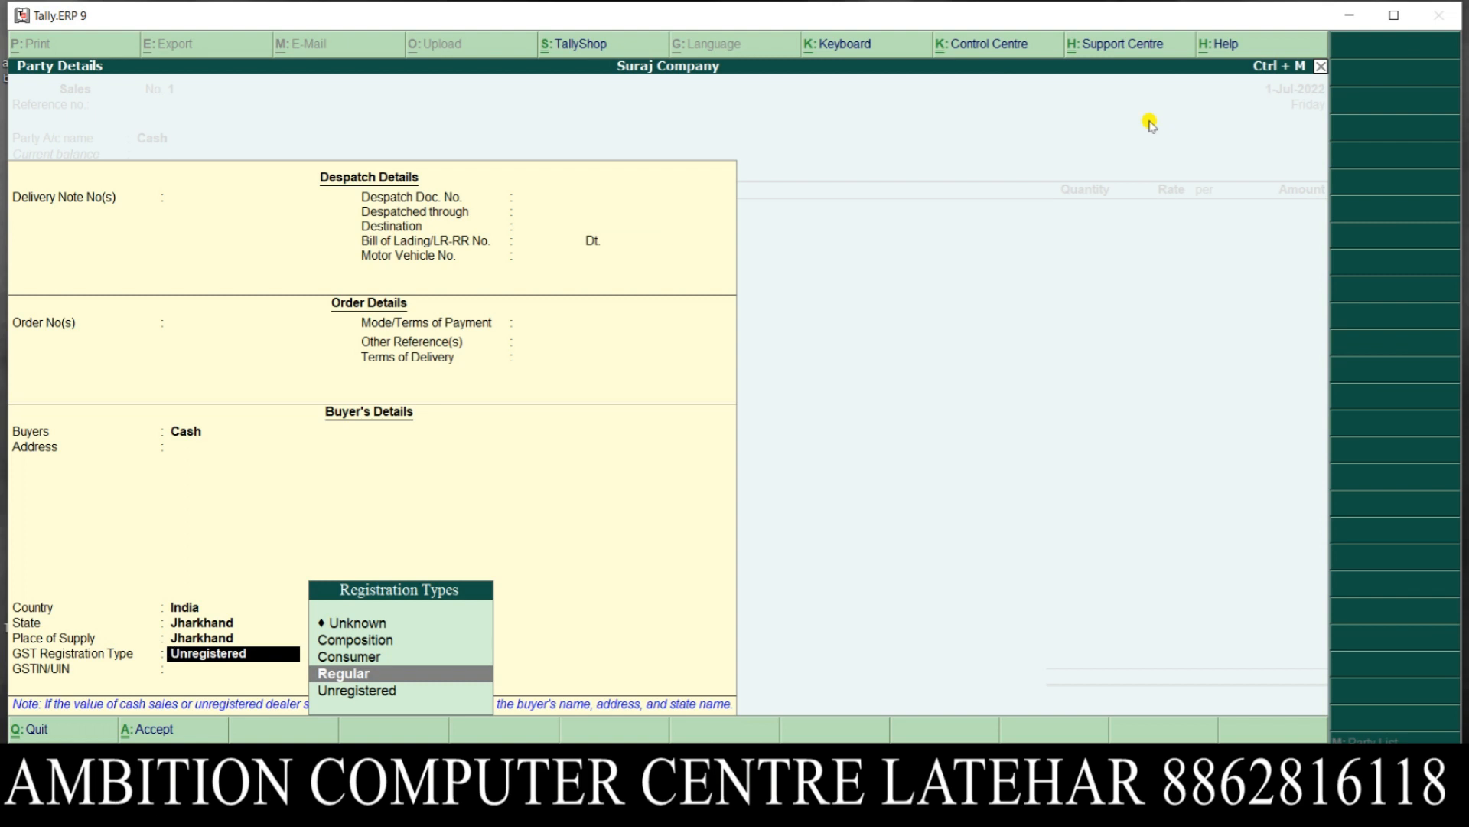
key("Return")
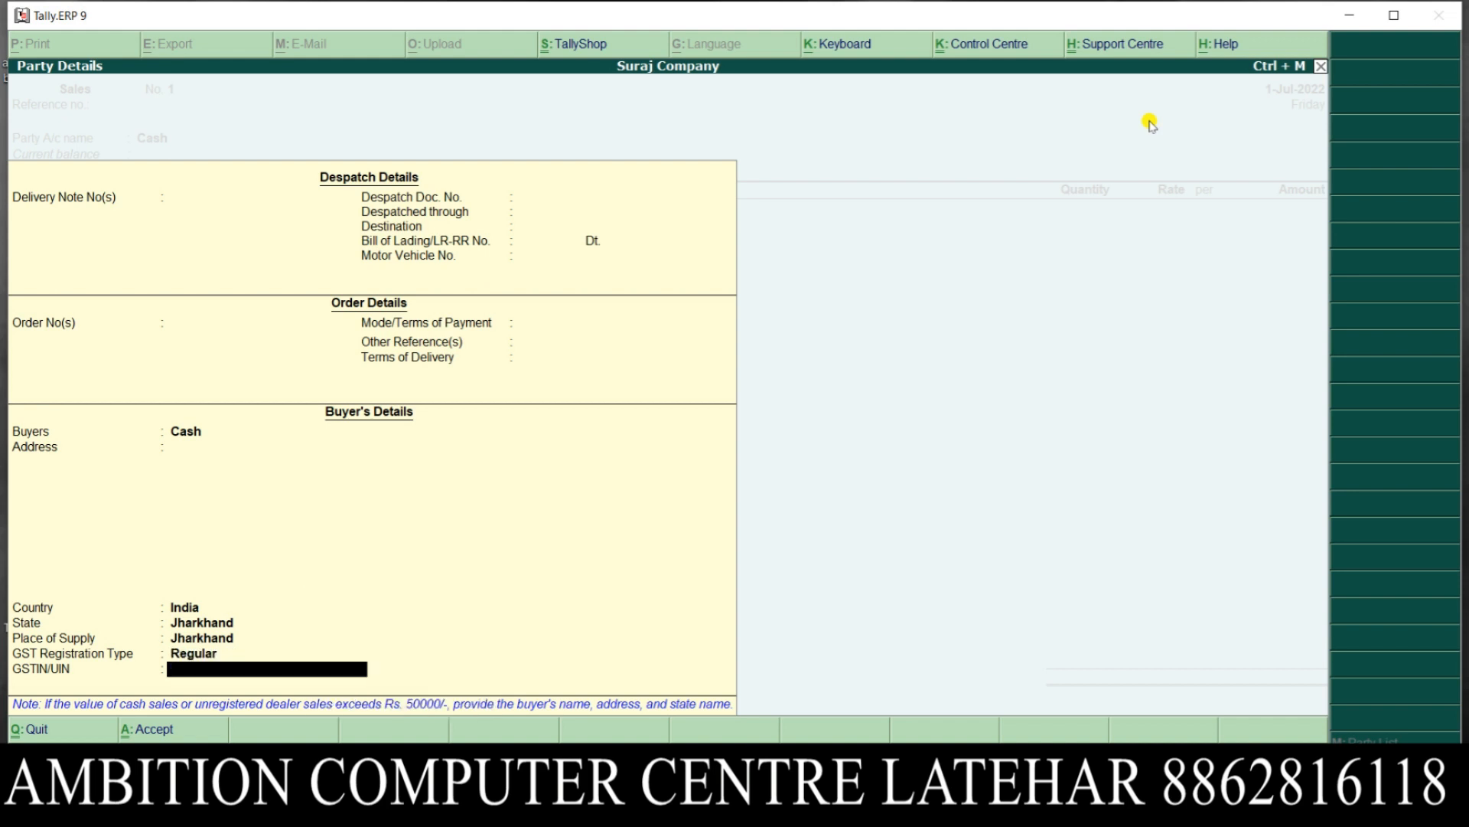
Step: Choose SALES as the sales ledger with the GSTIN left empty, and add 1 PCS of LG TV at a rate of 11000
key("Return")
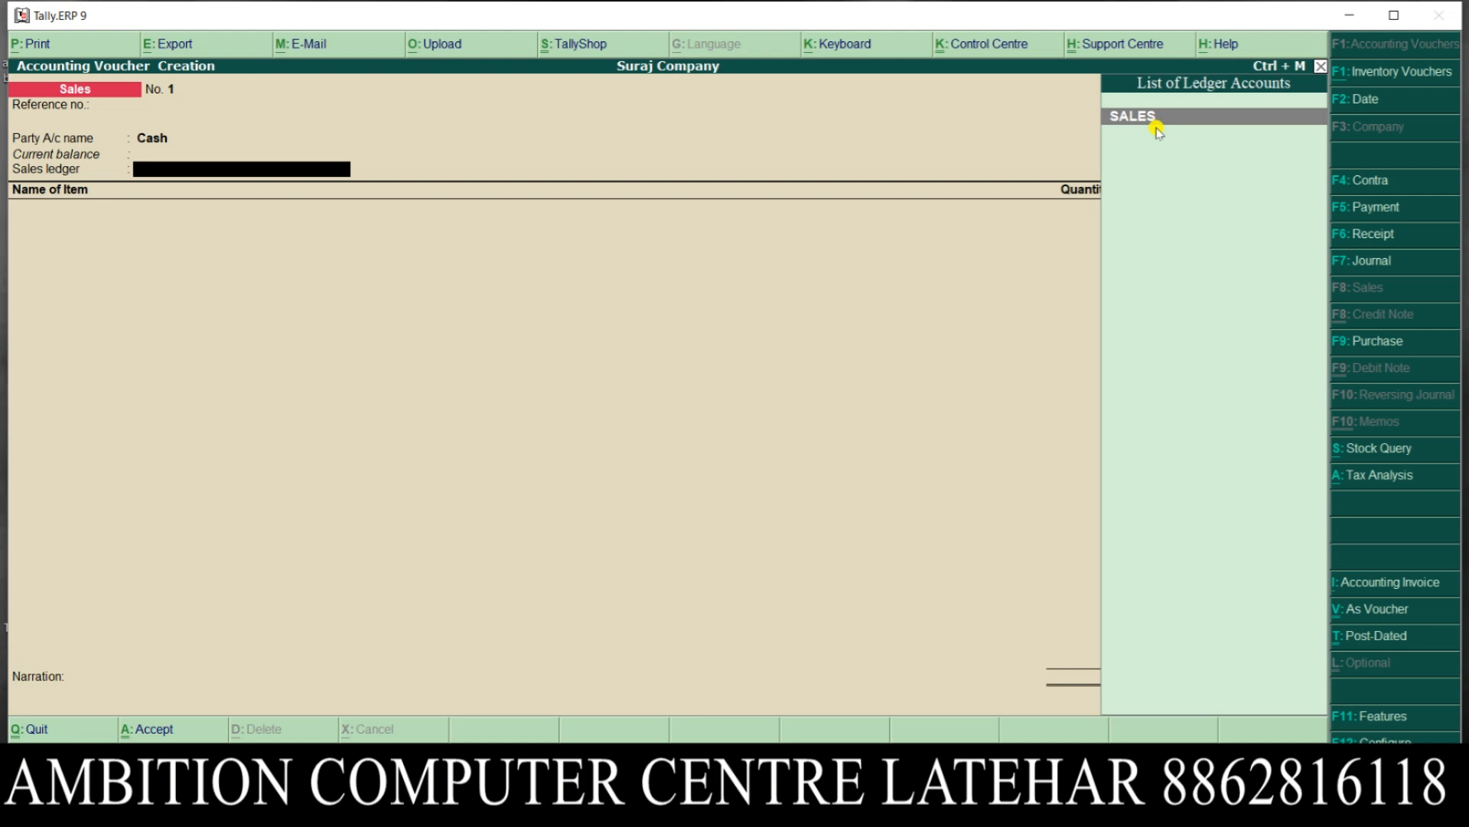
left_click(1157, 129)
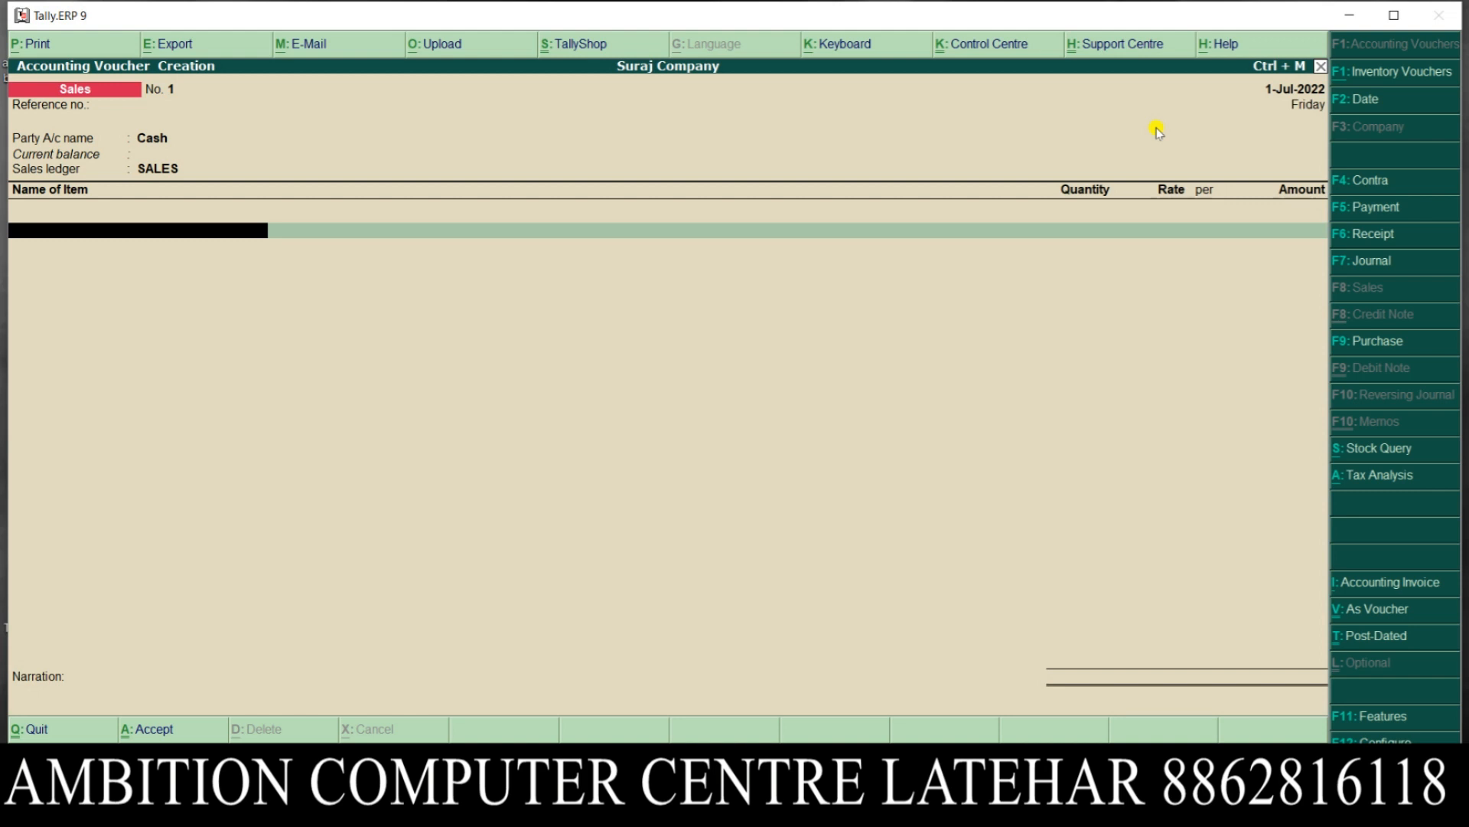
type("L")
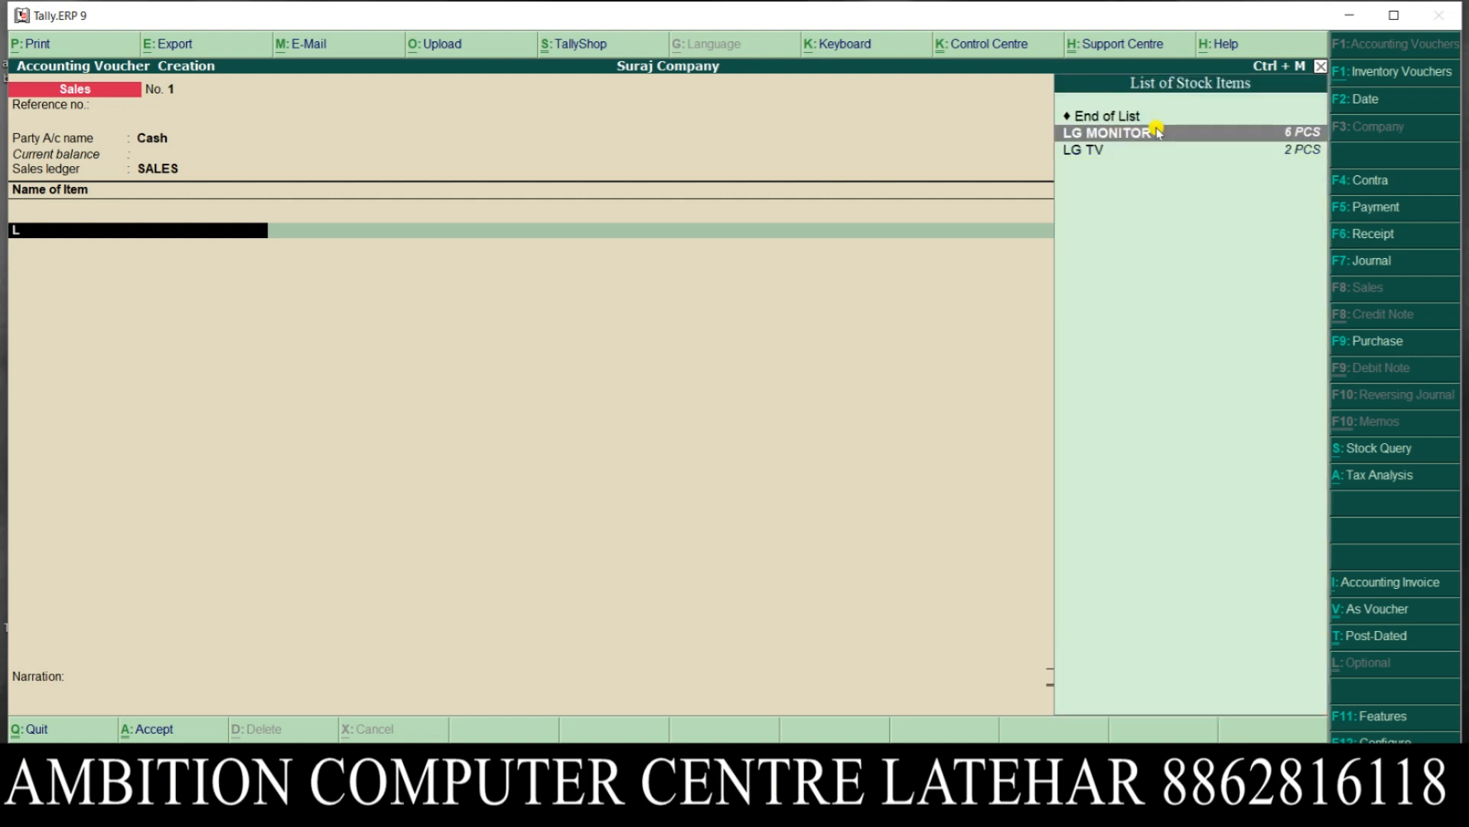
key("Down")
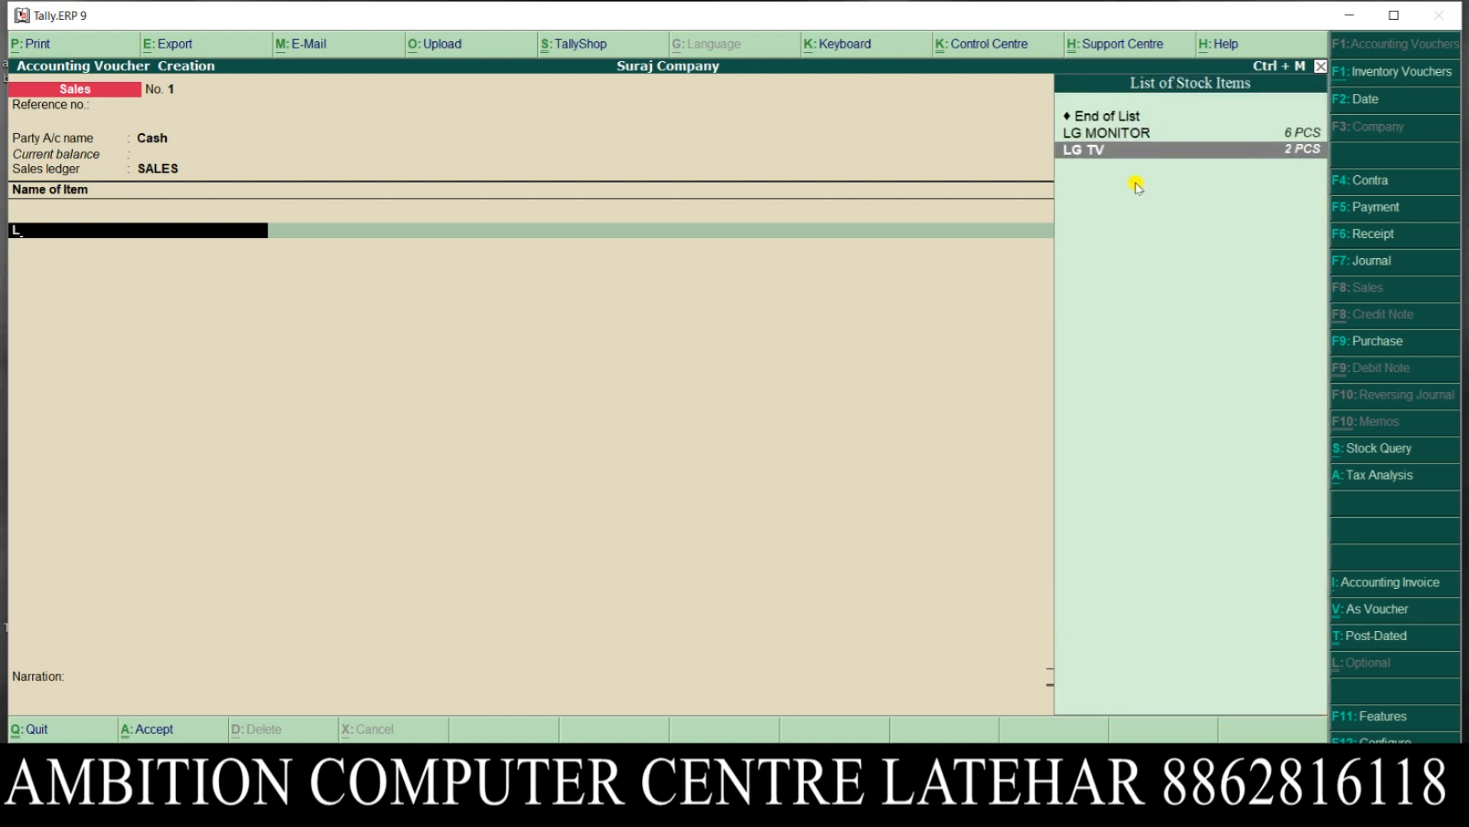
key("Return")
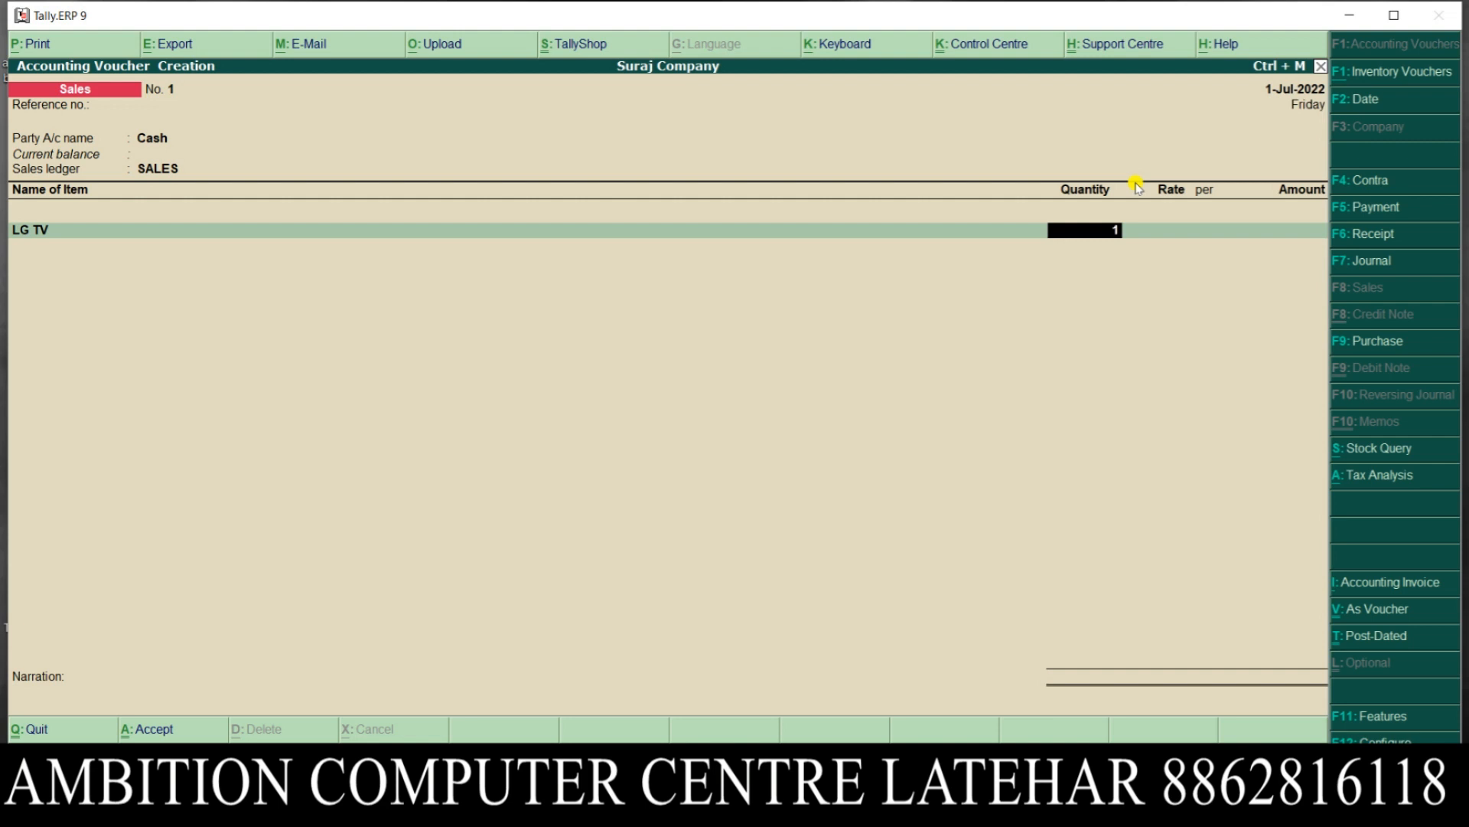
key("Return")
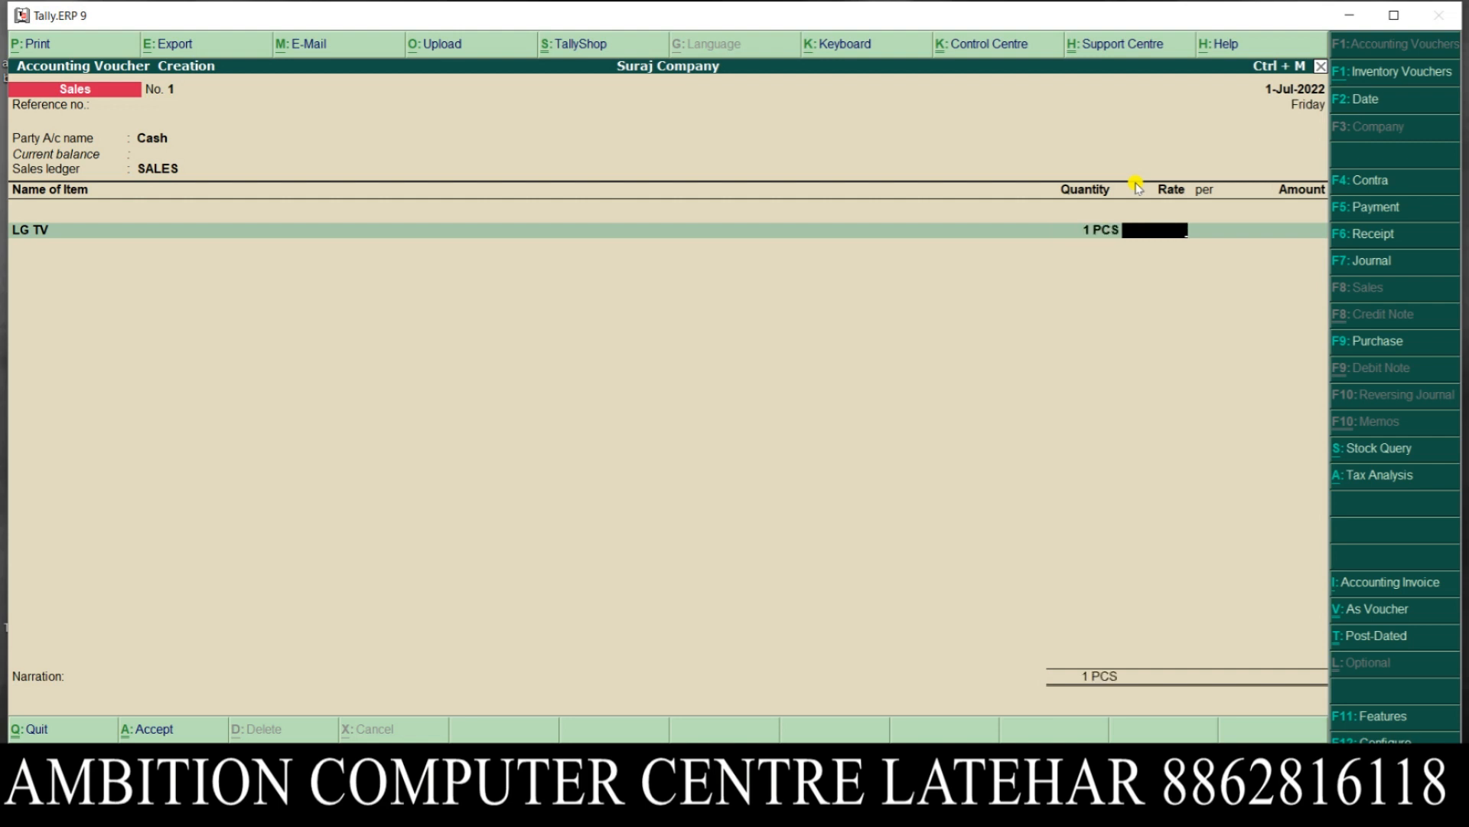
type("11000")
key("Return")
key("Return")
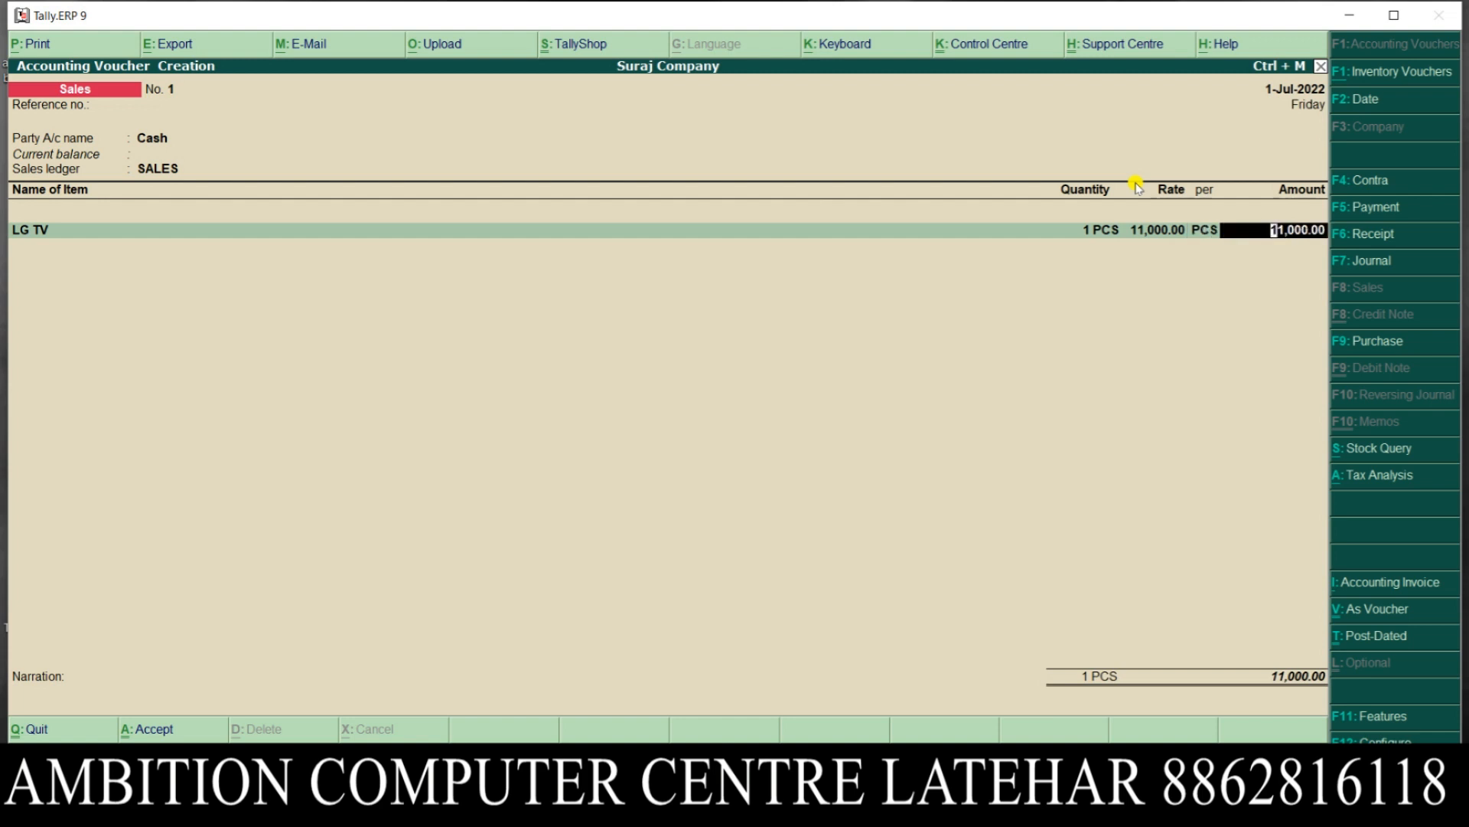
key("Return")
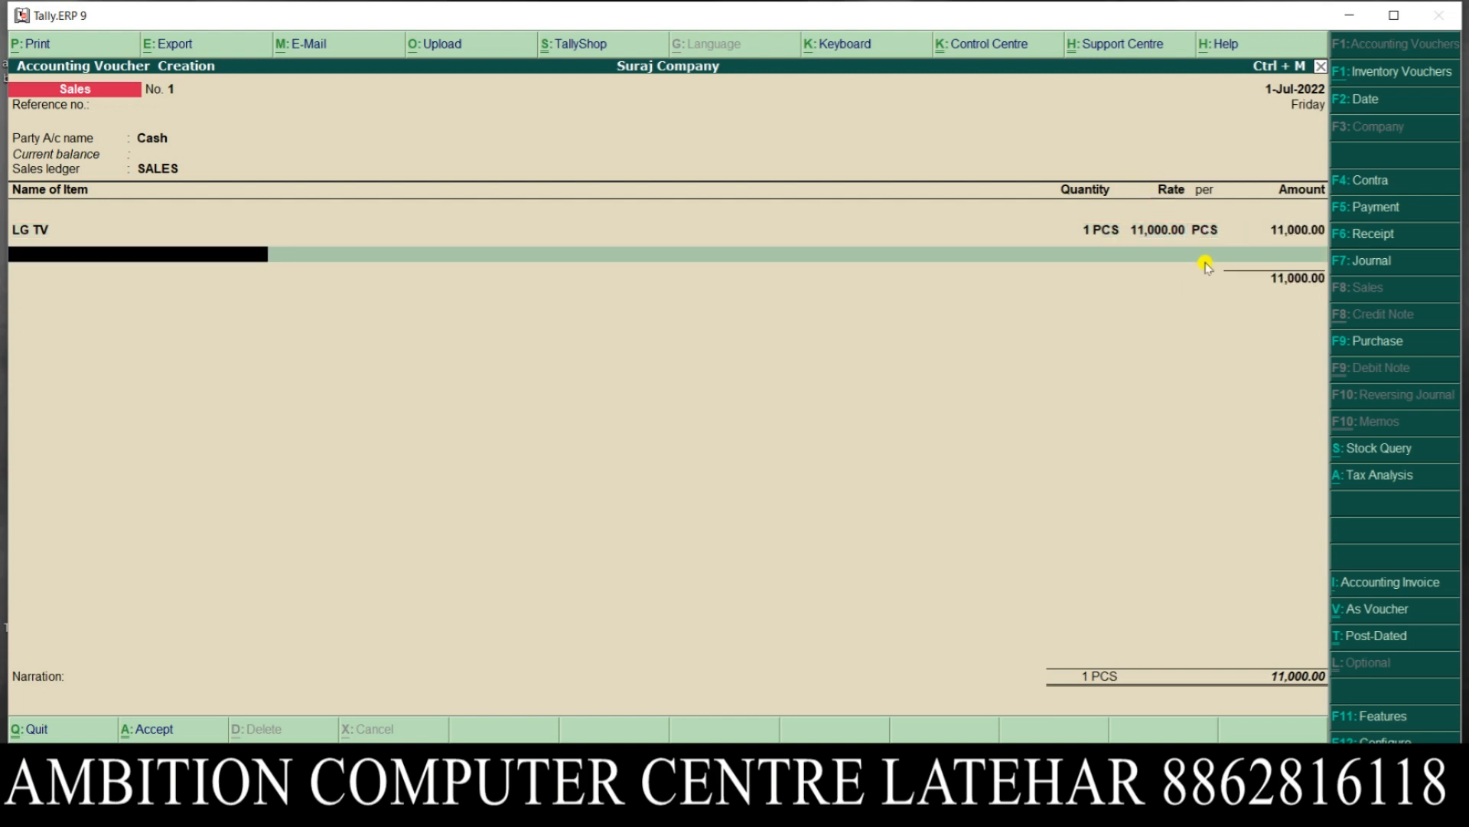
key("Return")
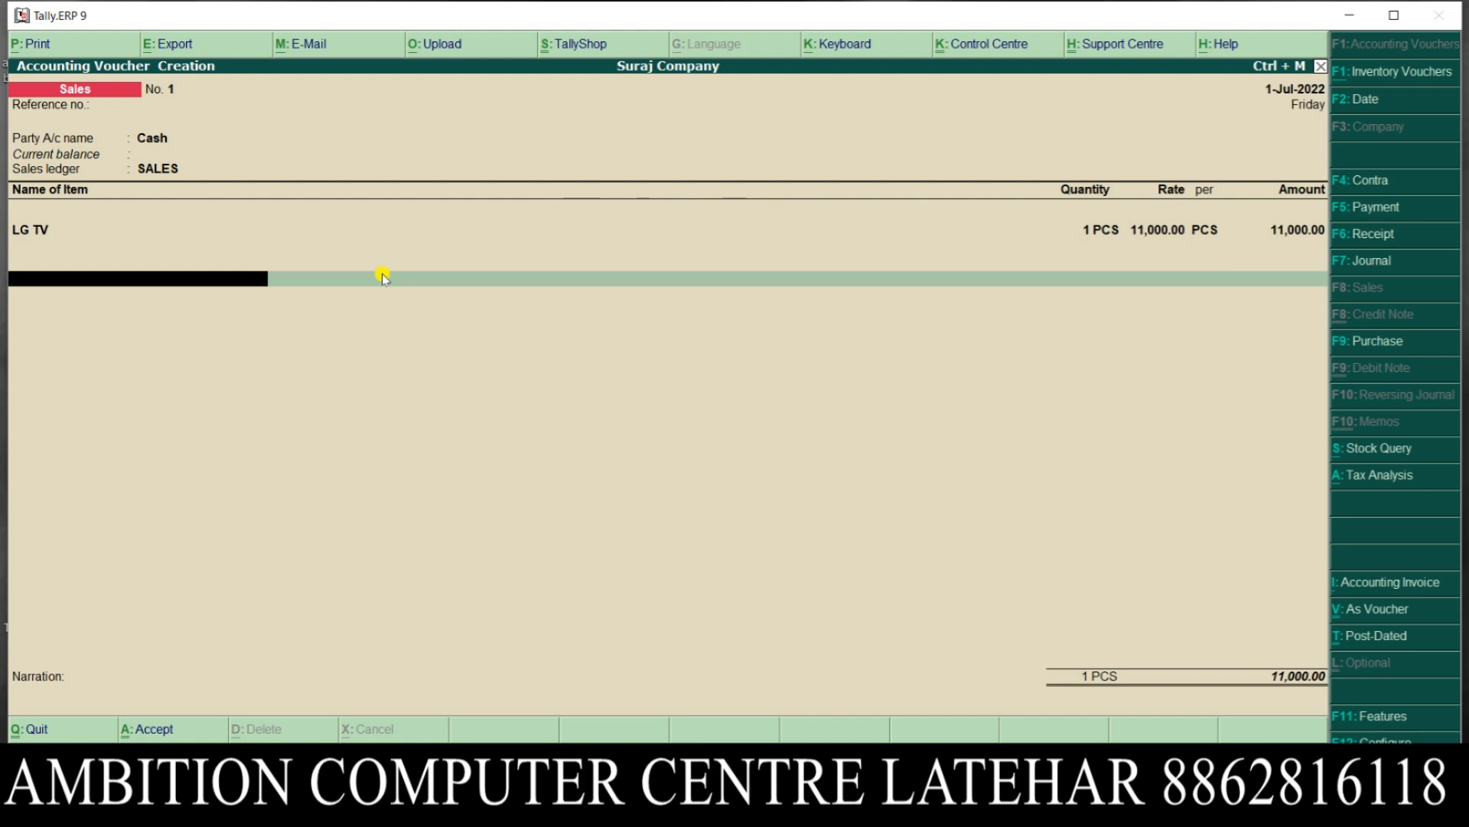
Step: Add the CGST @ 9% and SGST @9% tax ledgers below the LG TV line of the sales voucher
type("C")
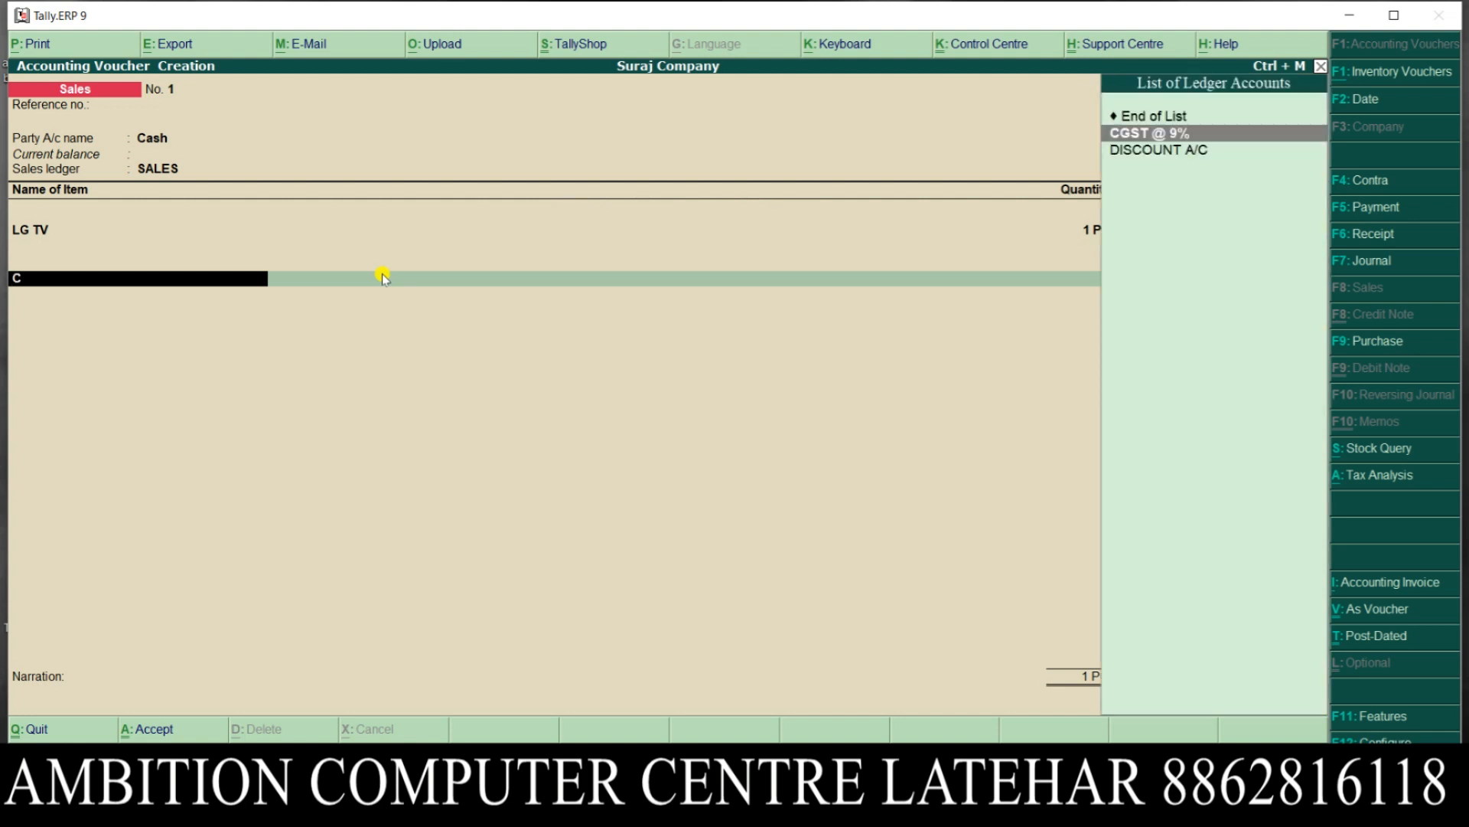
key("Return")
key("Return")
type("S")
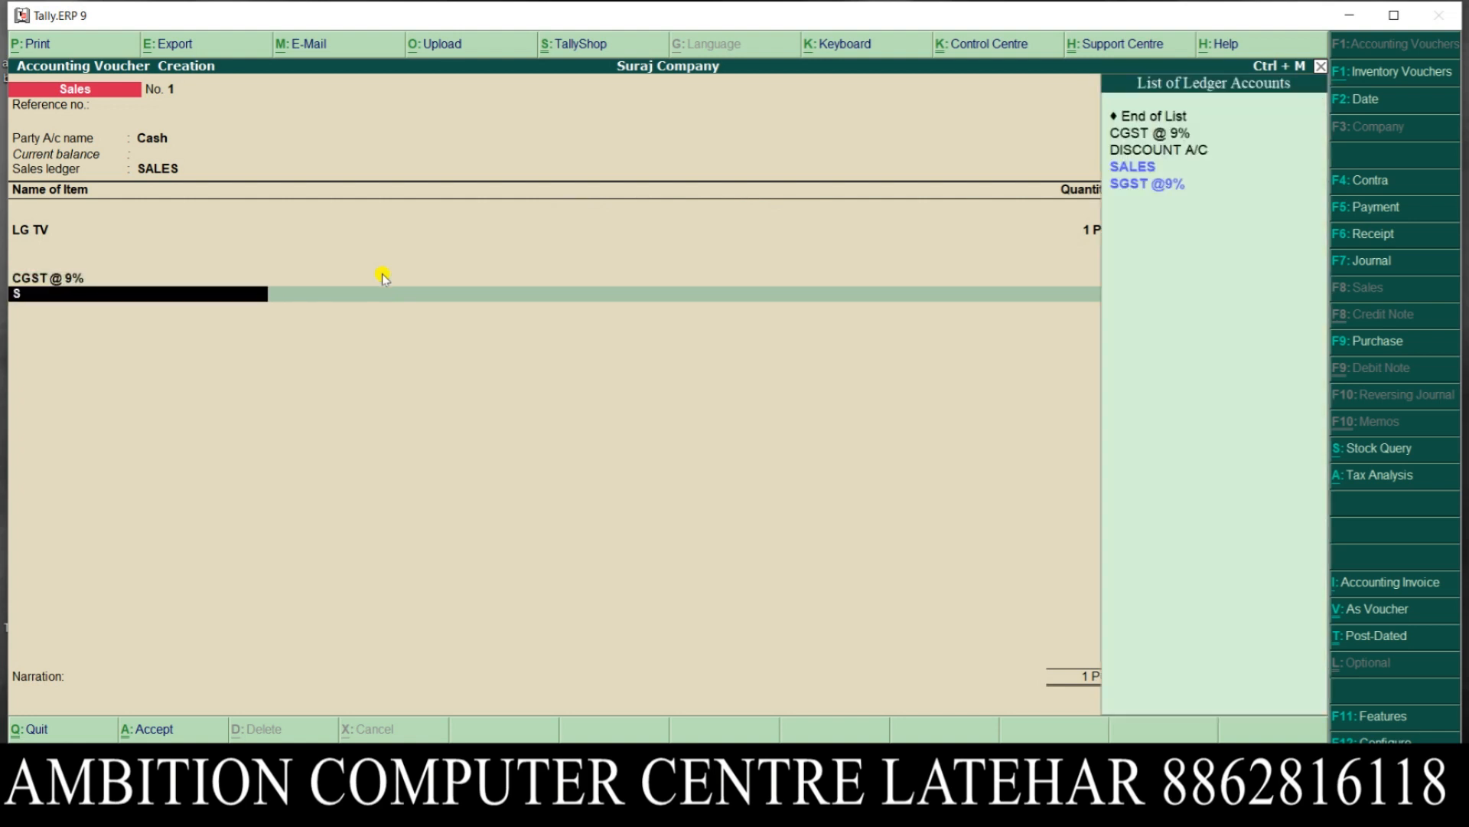
key("Down")
key("Return")
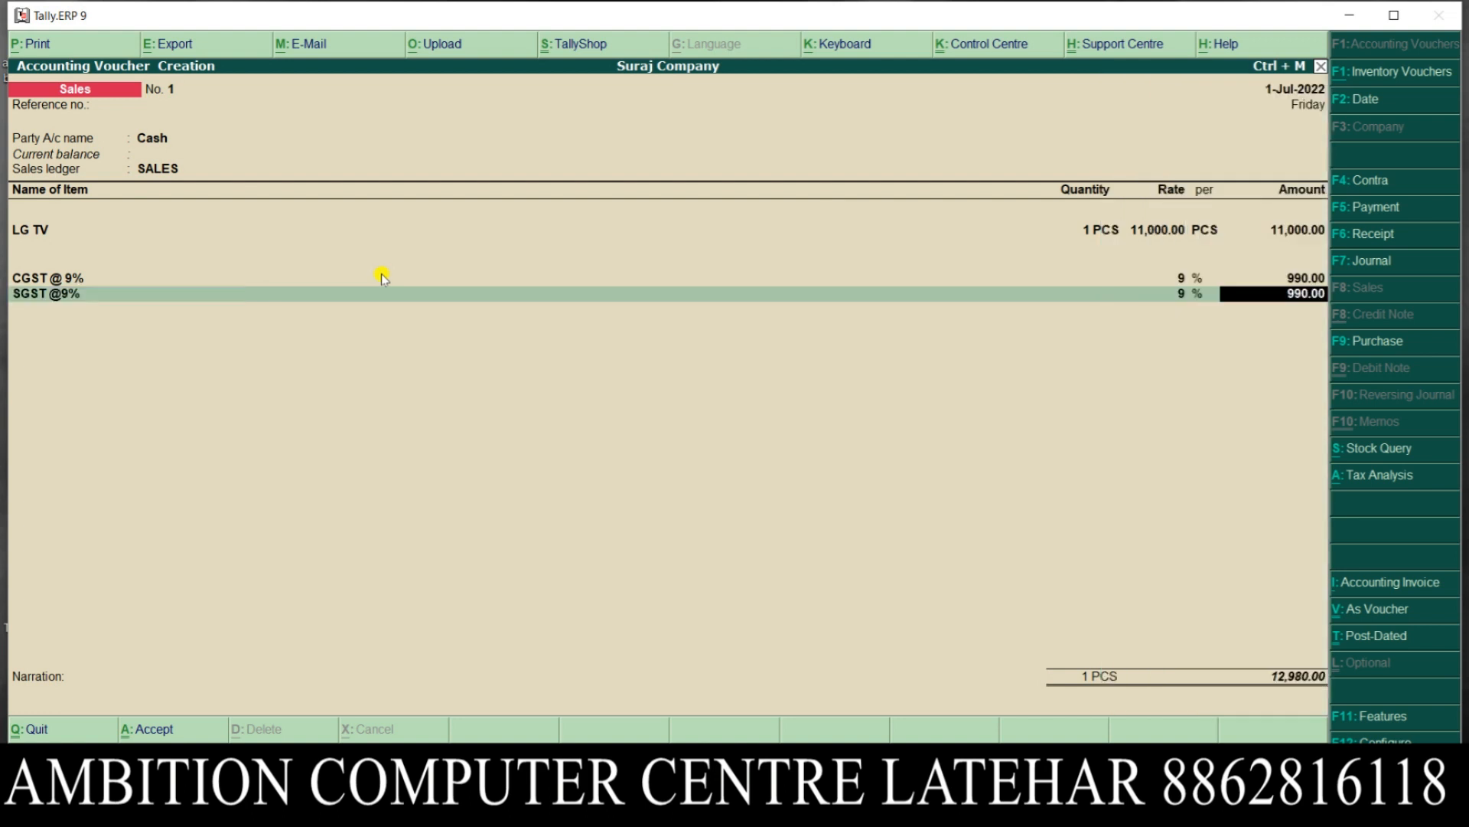
key("Return")
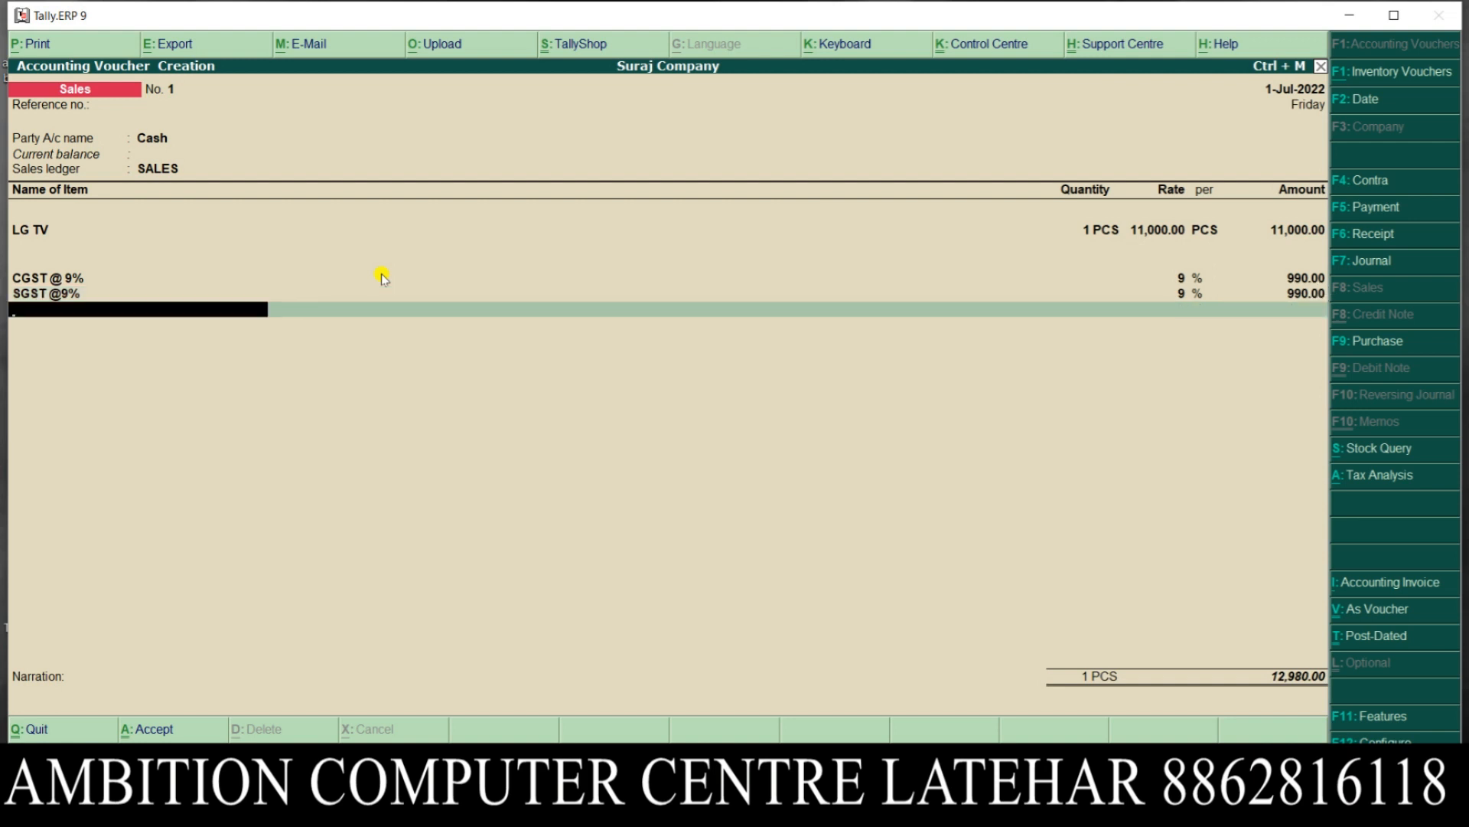
Step: End the ledger list, leave the narration empty and save the sales voucher
key("Return")
key("Return")
key("Return")
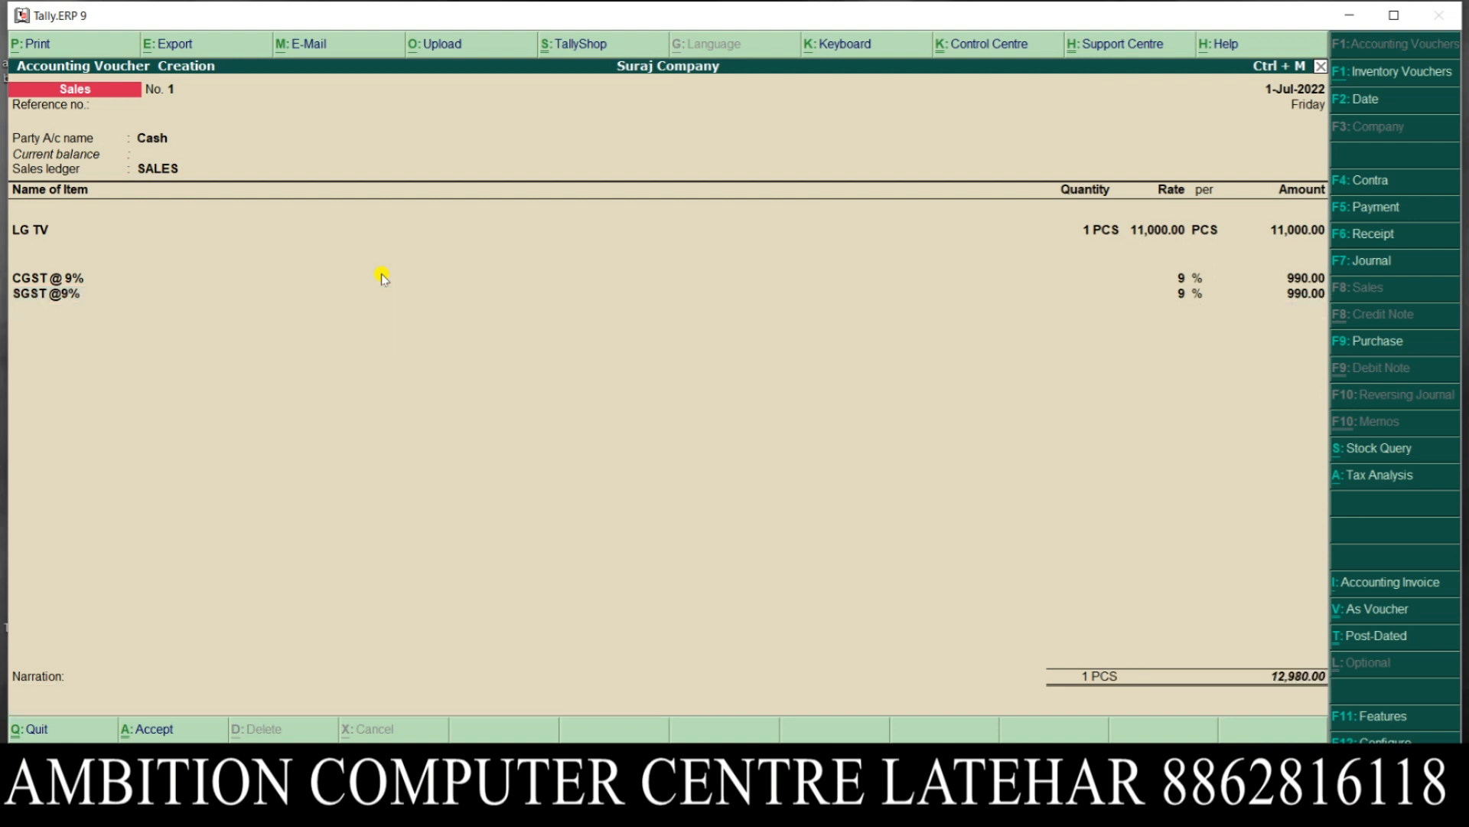
key("Return")
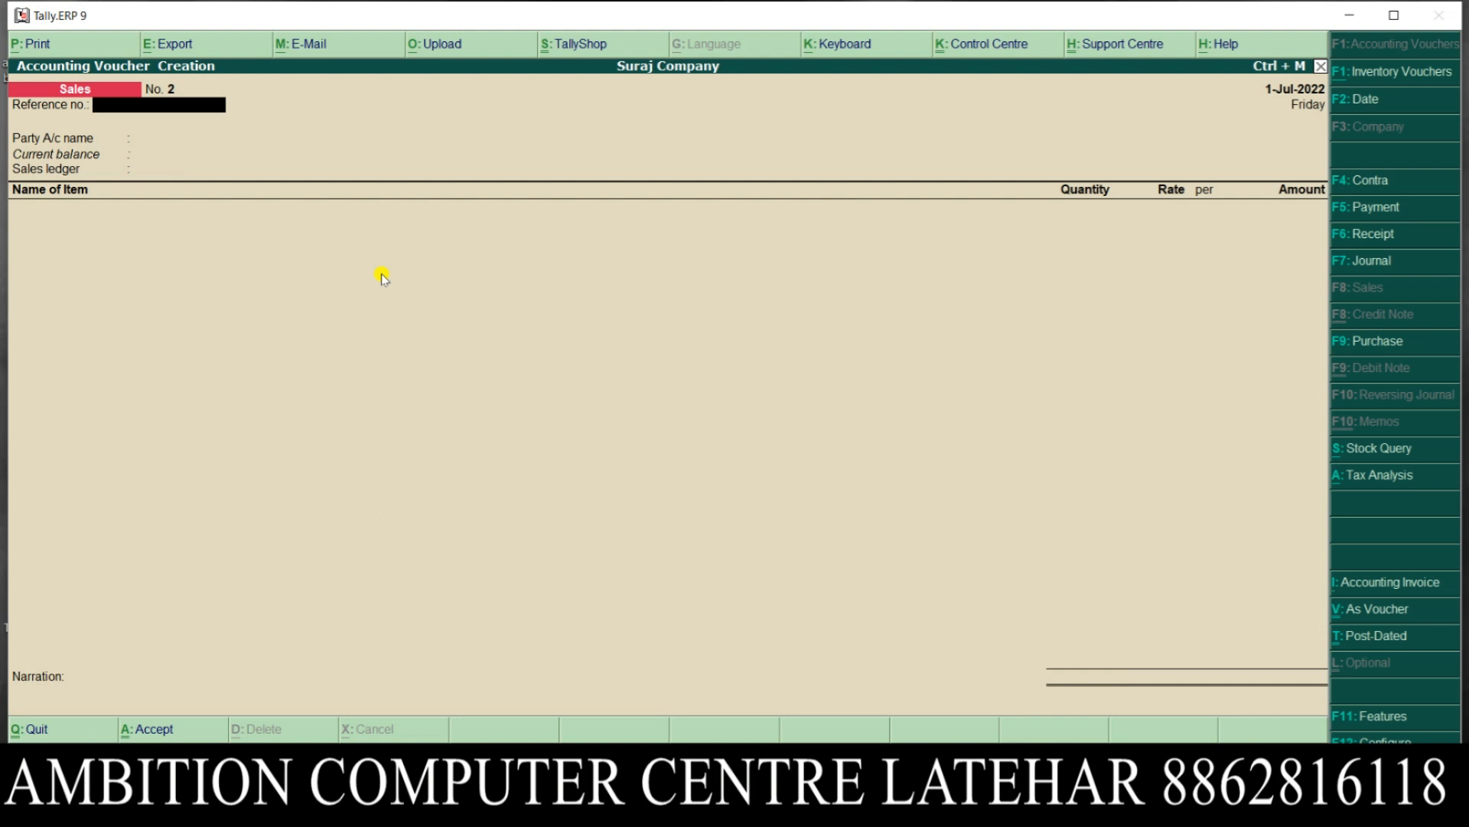
Step: Leave voucher entry and open the Cash sales voucher from the Day Book
key("Escape")
key("Up")
key("Up")
key("Up")
key("Up")
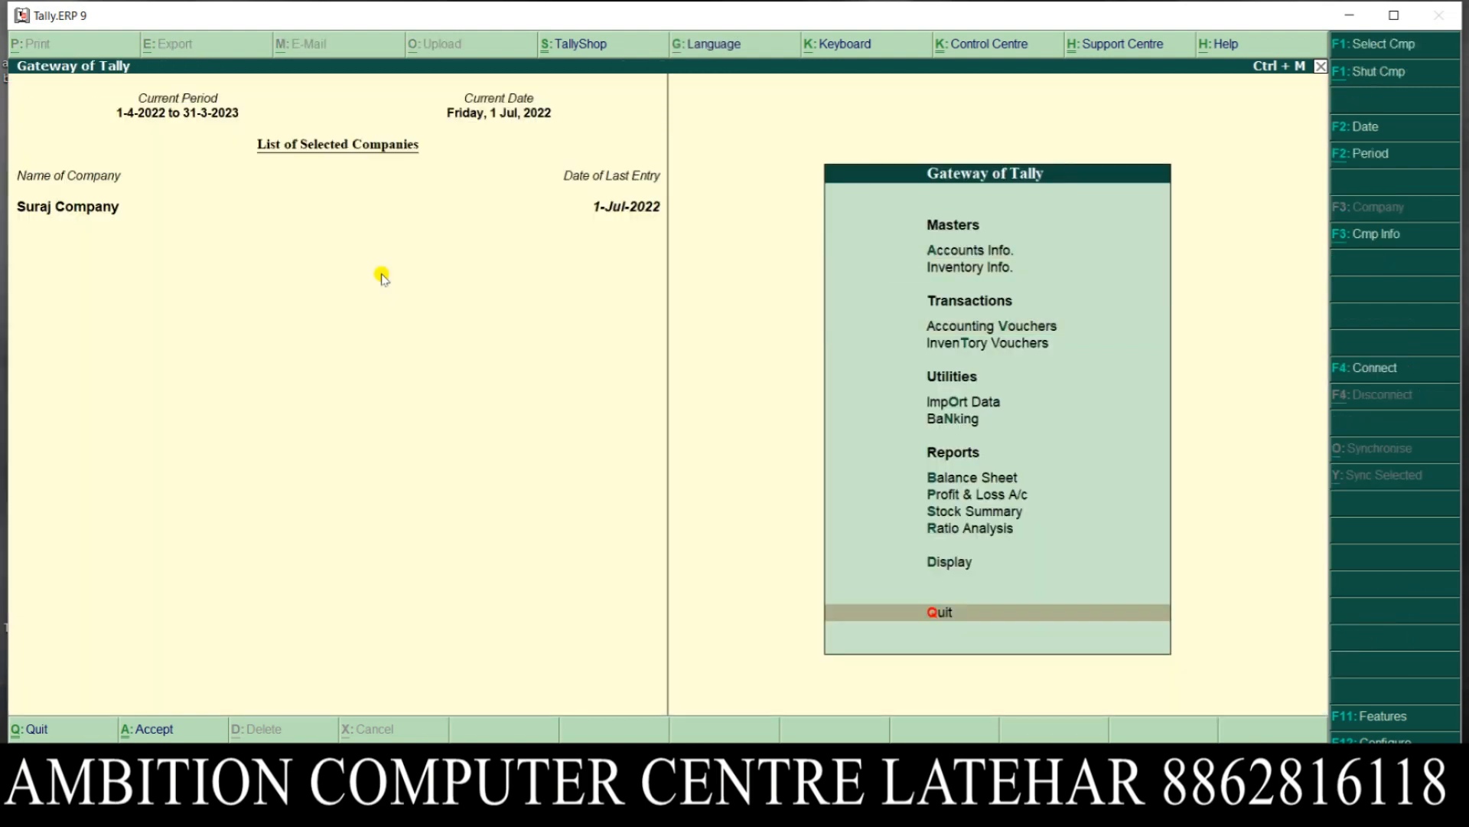
key("Return")
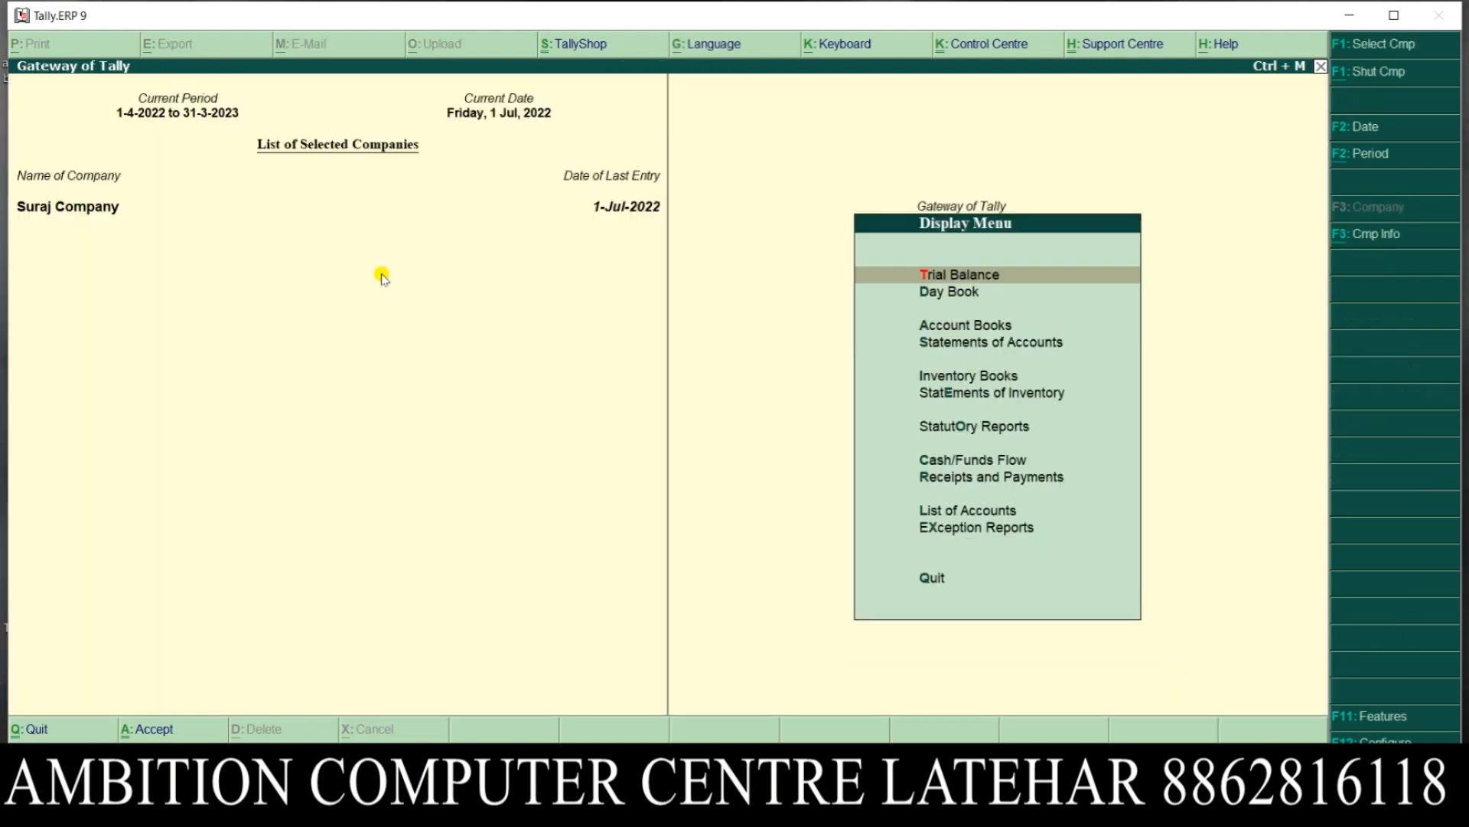
key("Down")
key("Return")
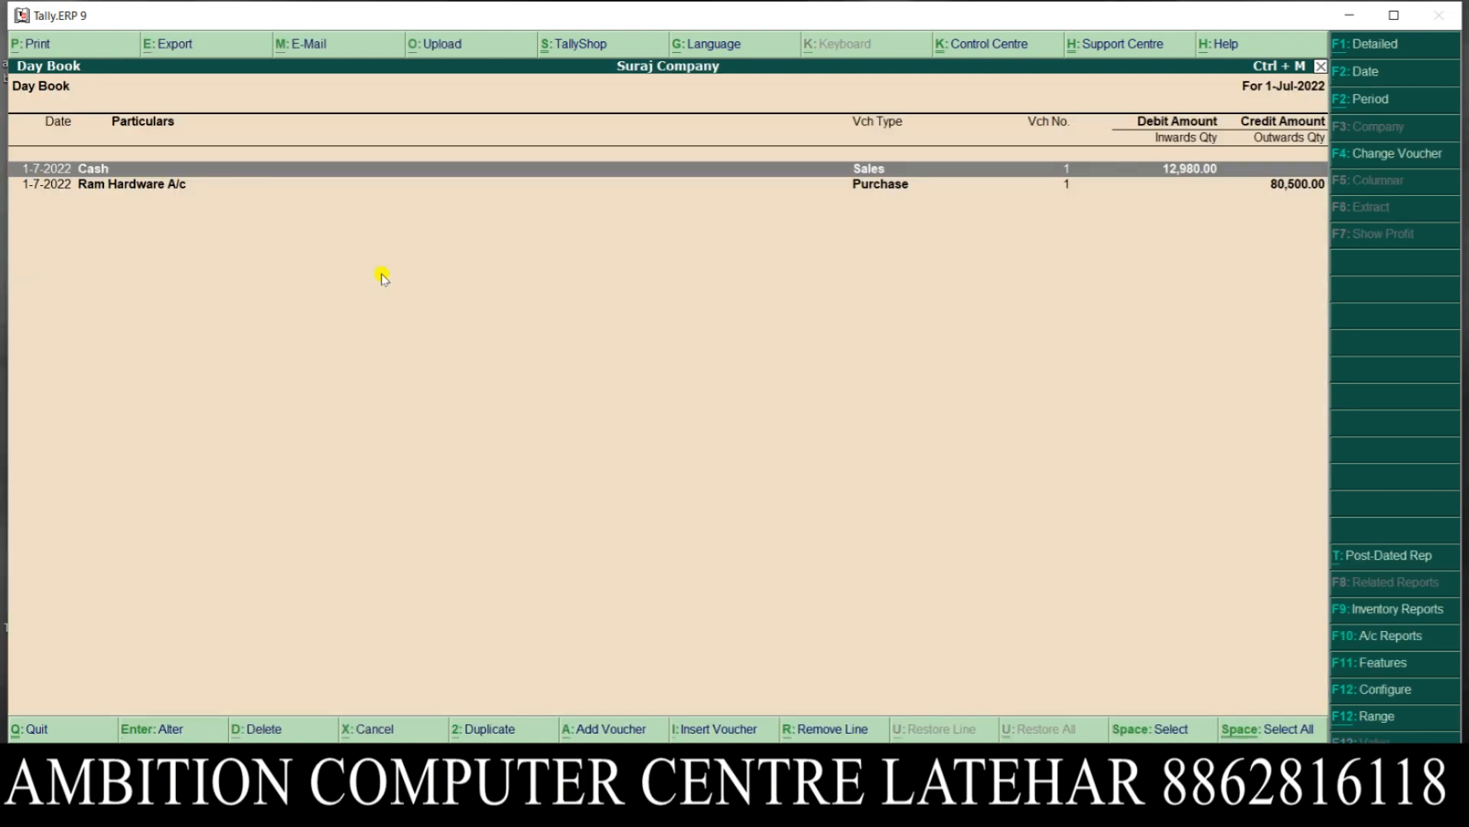
key("Return")
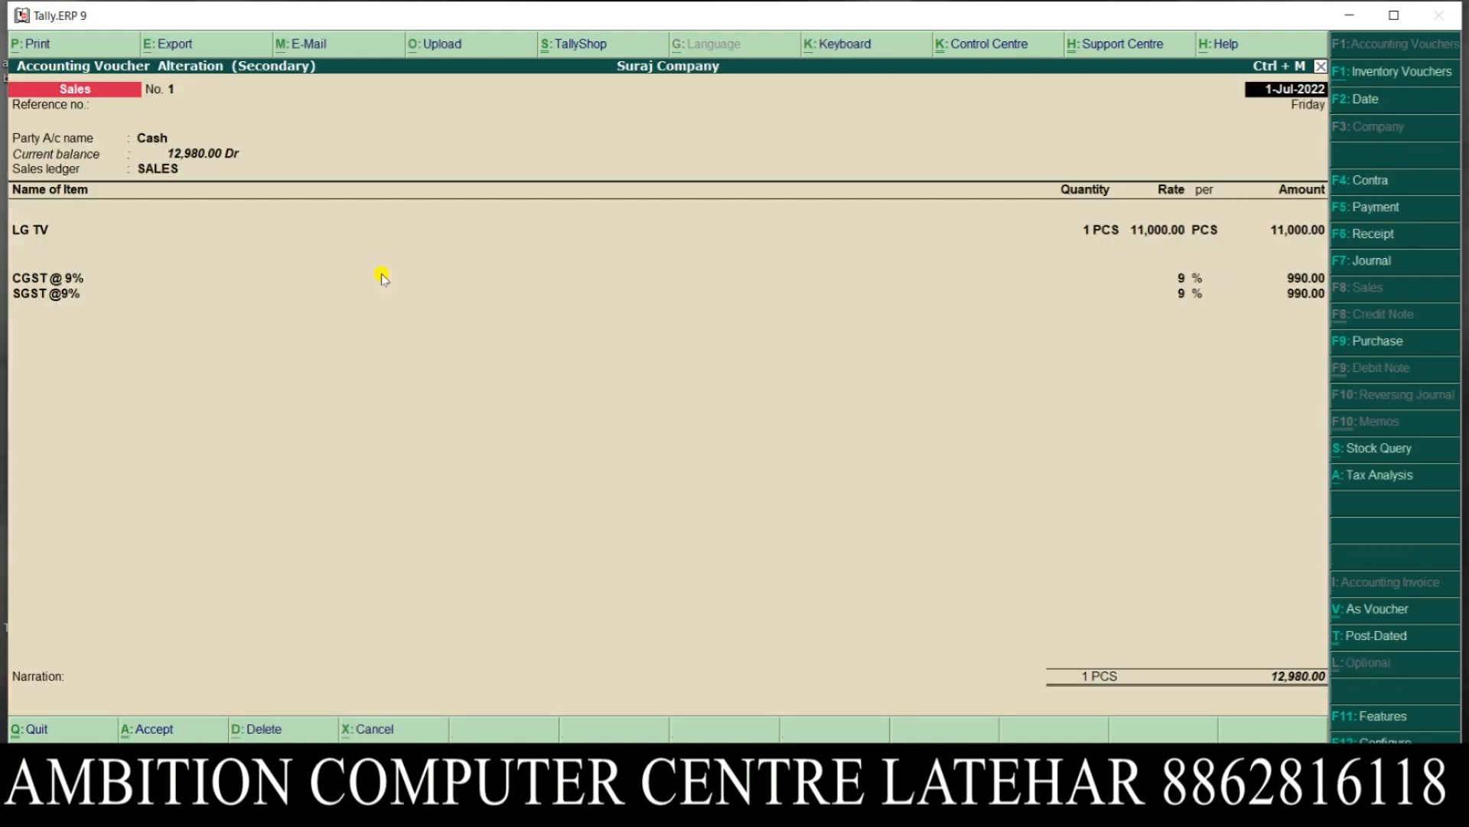
Step: Open the print preview of the sales voucher's tax invoice and enlarge it
key("alt+p")
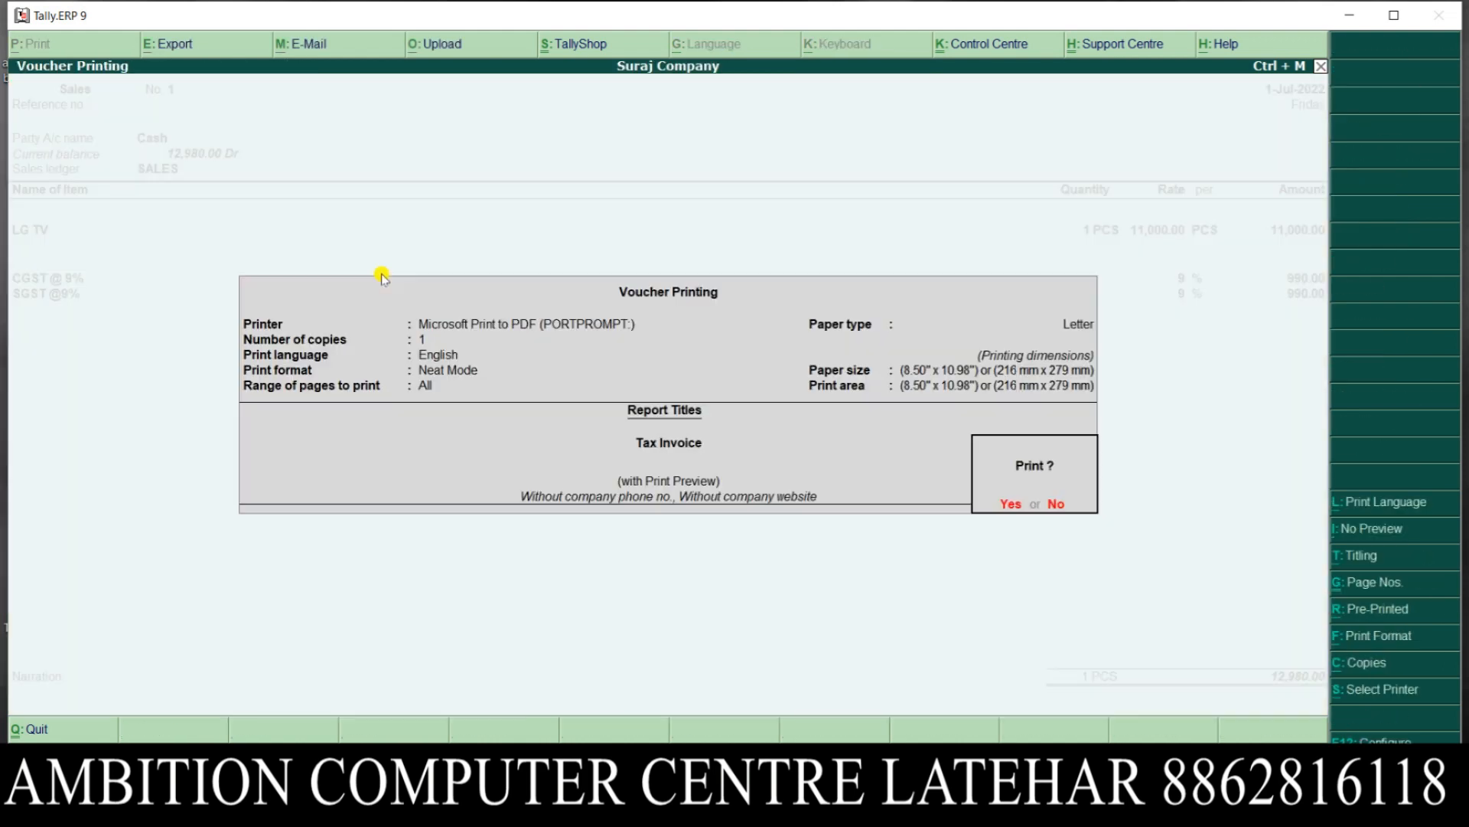
key("Return")
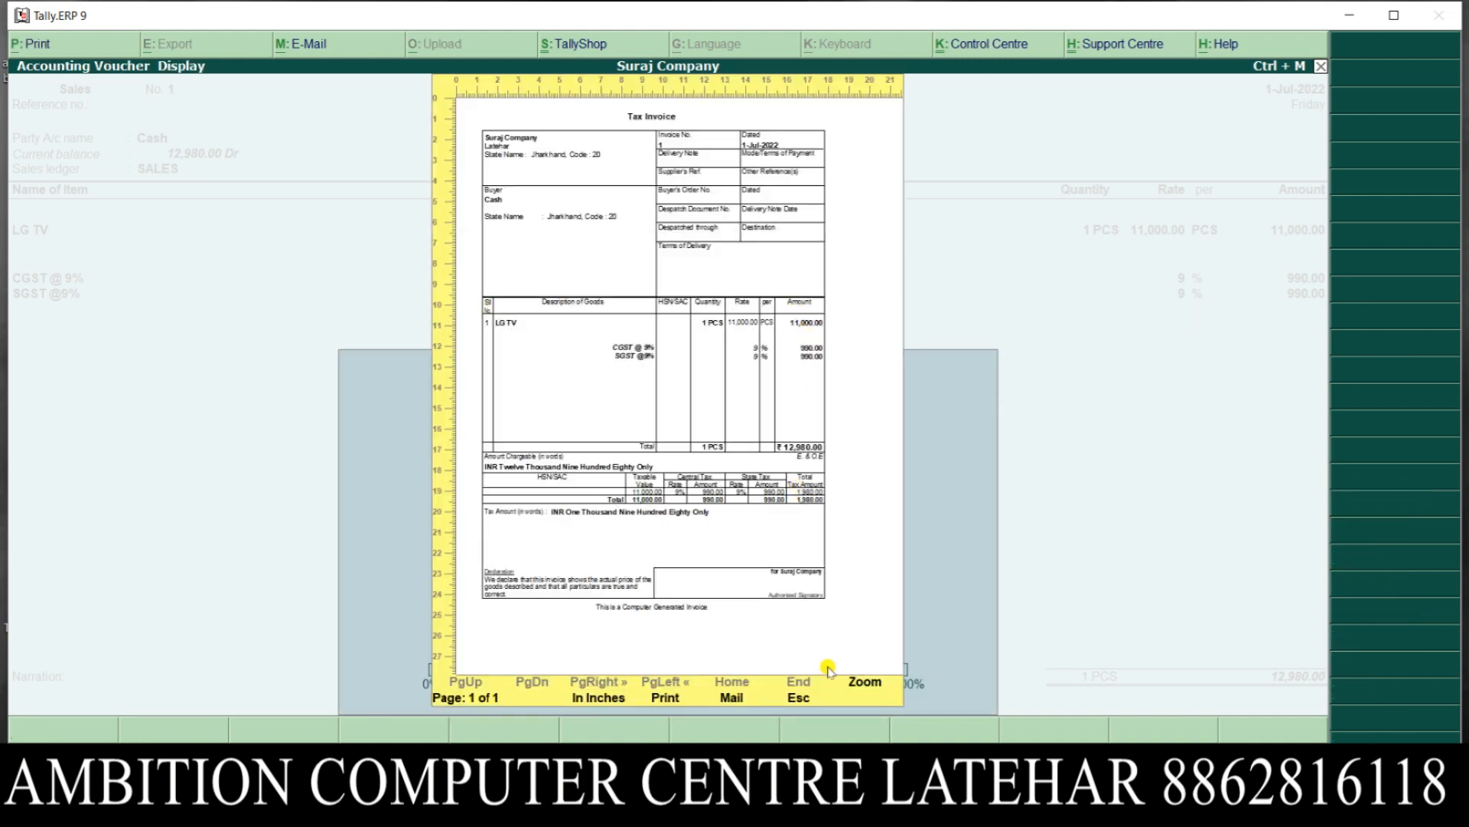
left_click(865, 697)
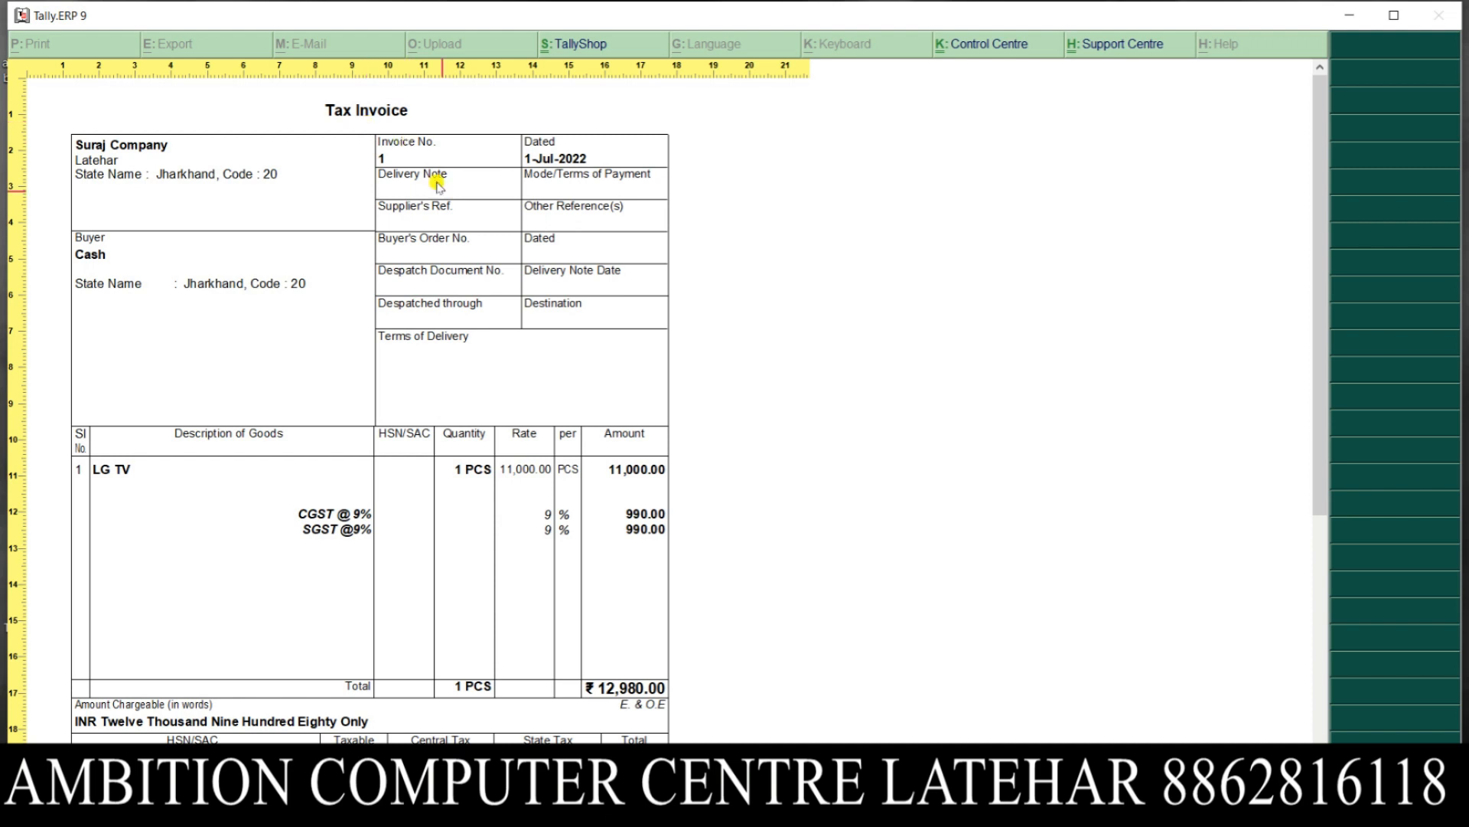
Step: Examine the tax invoice's company and buyer details, LG TV line, CGST and SGST amounts, total and tax summary
scroll(426, 181, "down", 4)
scroll(440, 492, "up", 3)
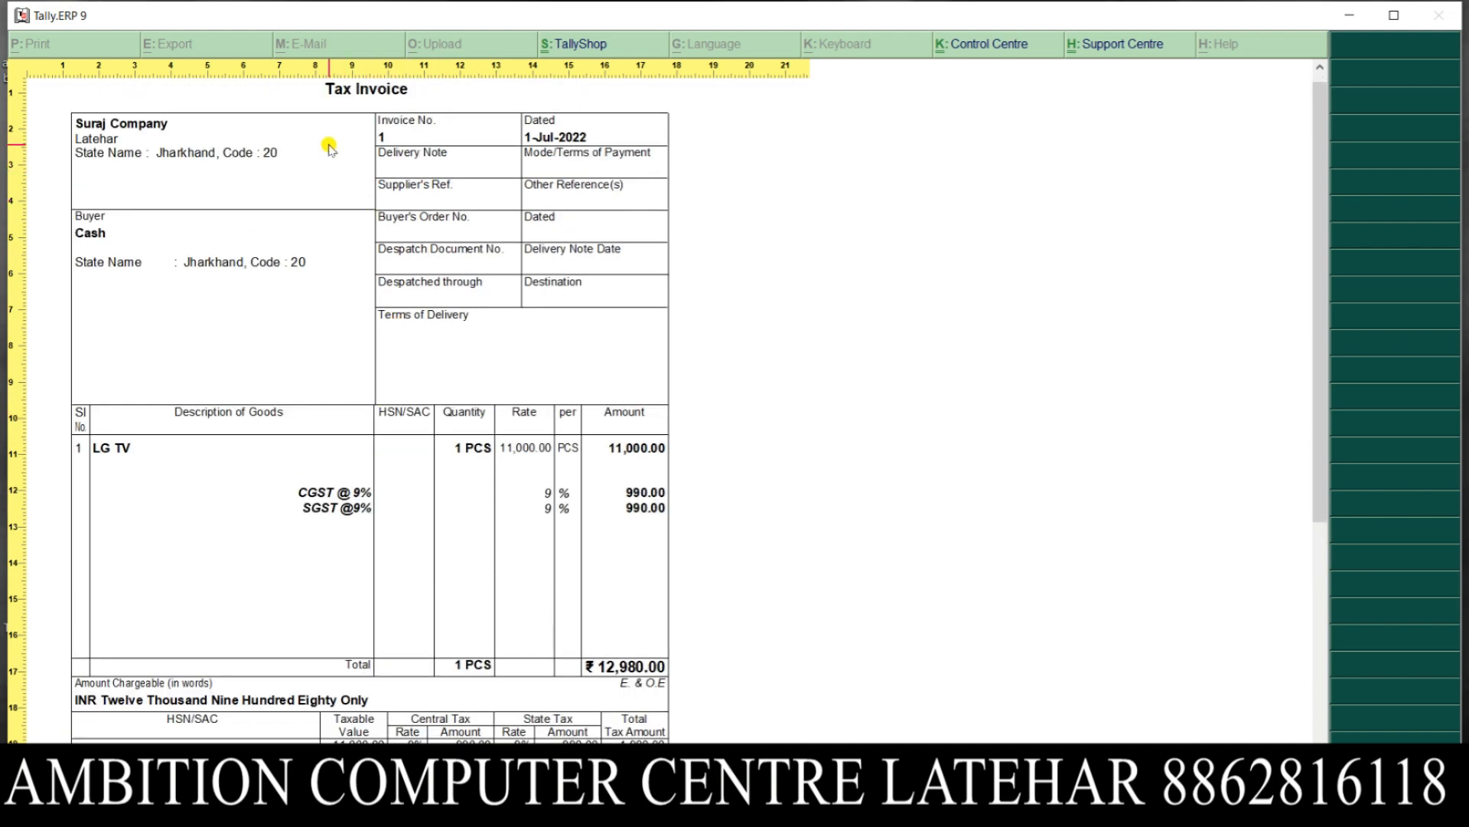
scroll(464, 372, "down", 3)
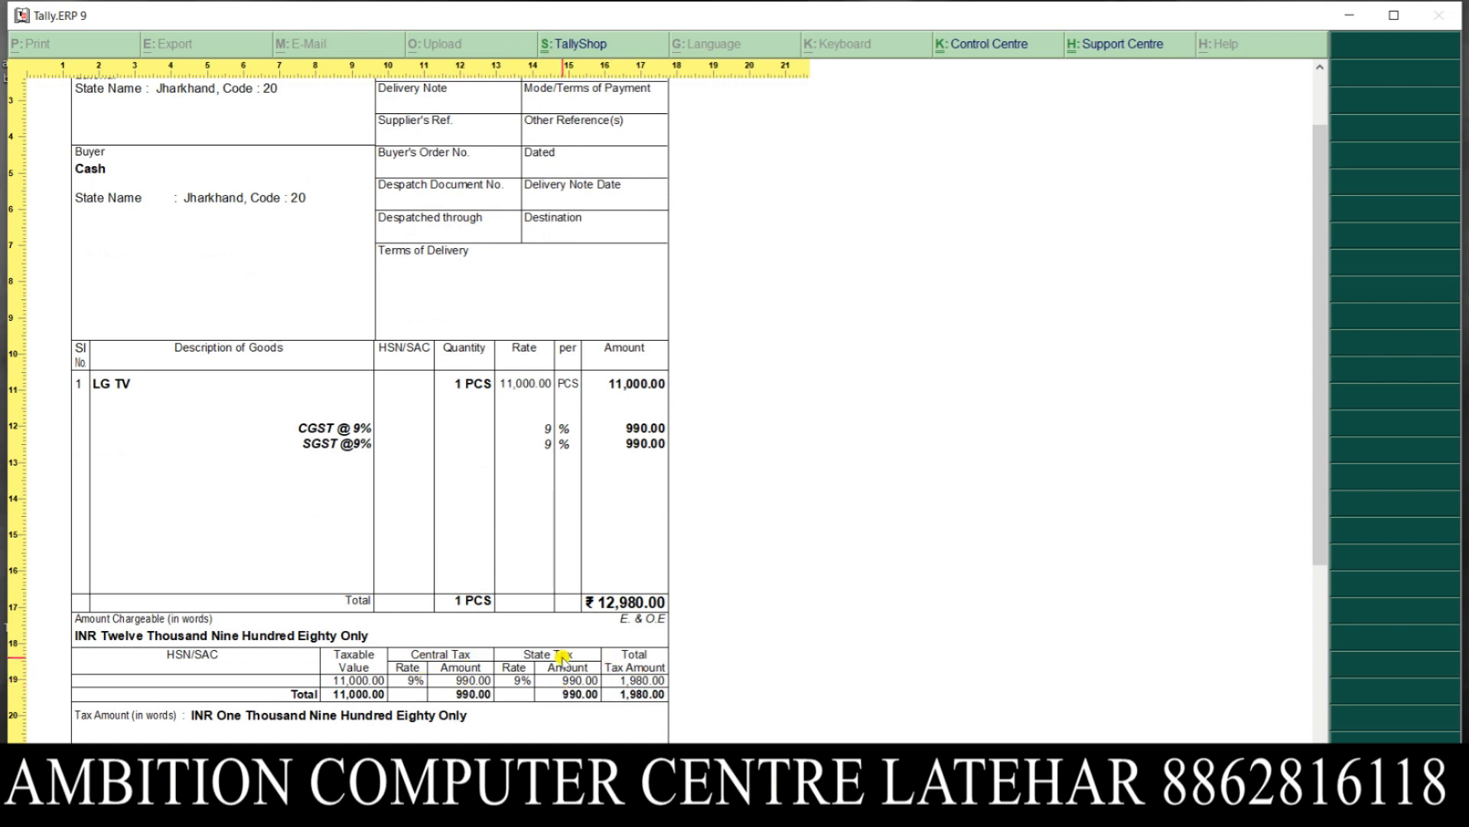
scroll(627, 677, "down", 4)
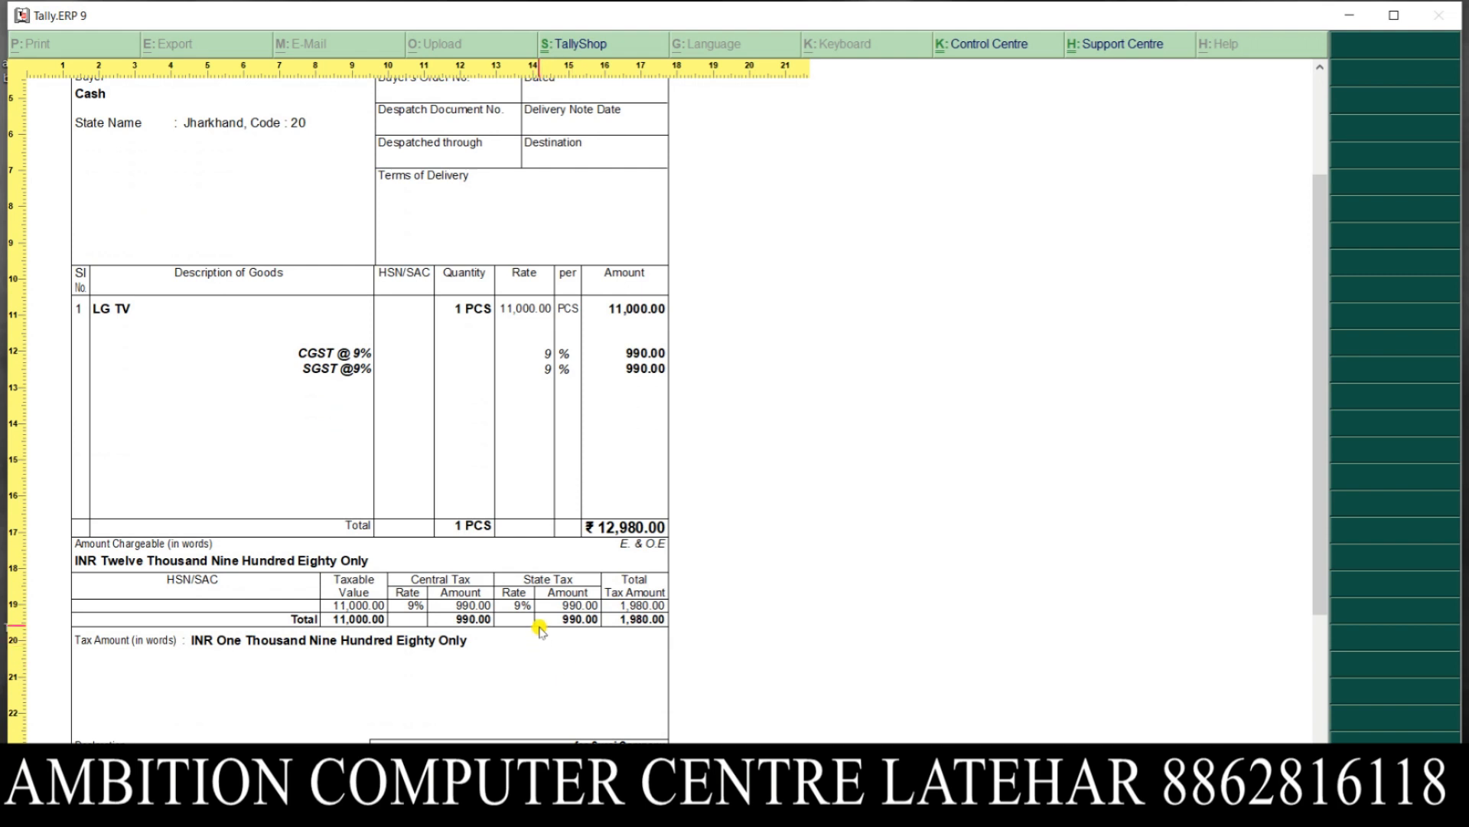
scroll(552, 658, "up", 8)
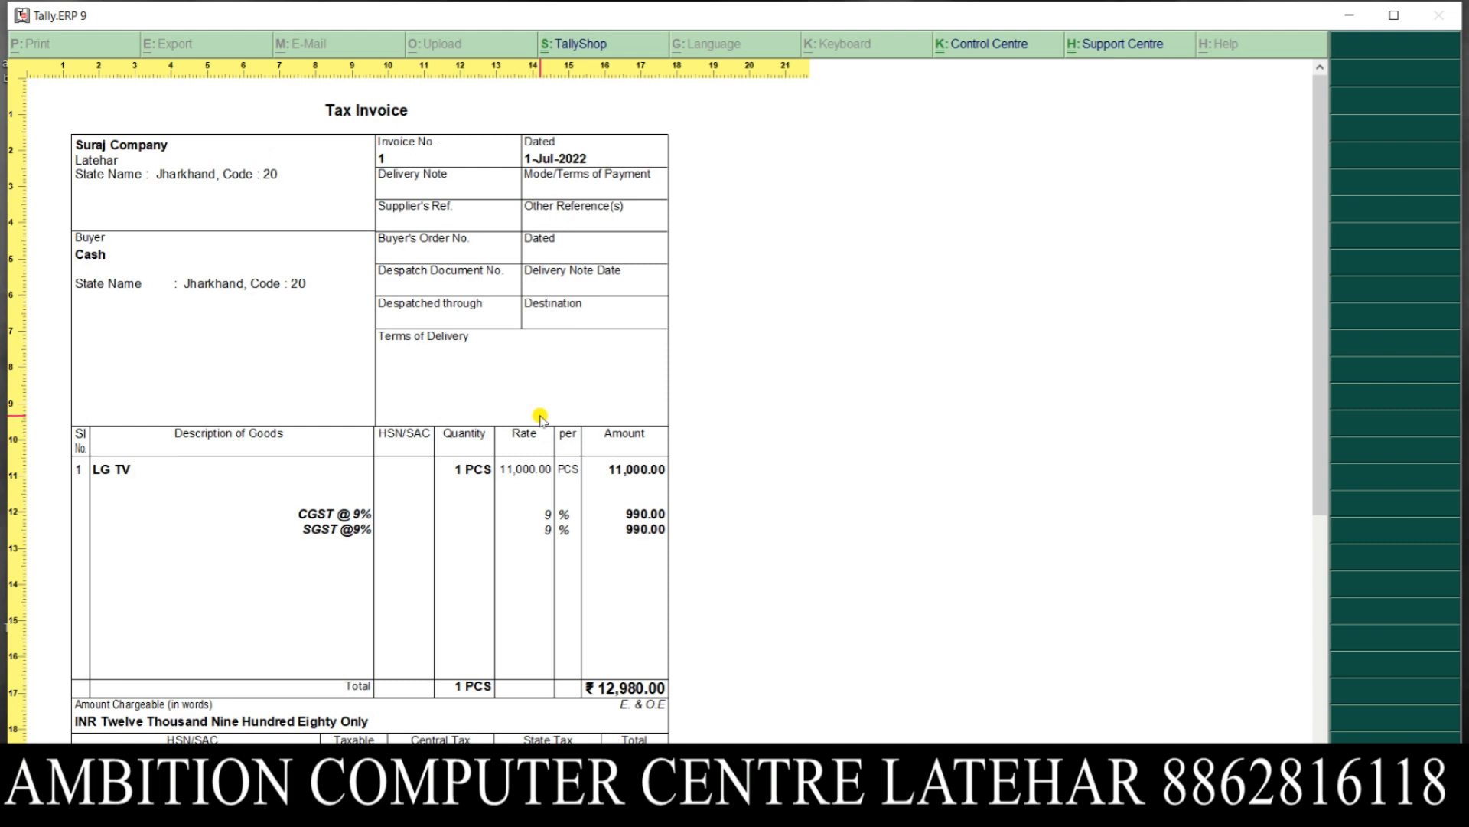
scroll(544, 535, "down", 2)
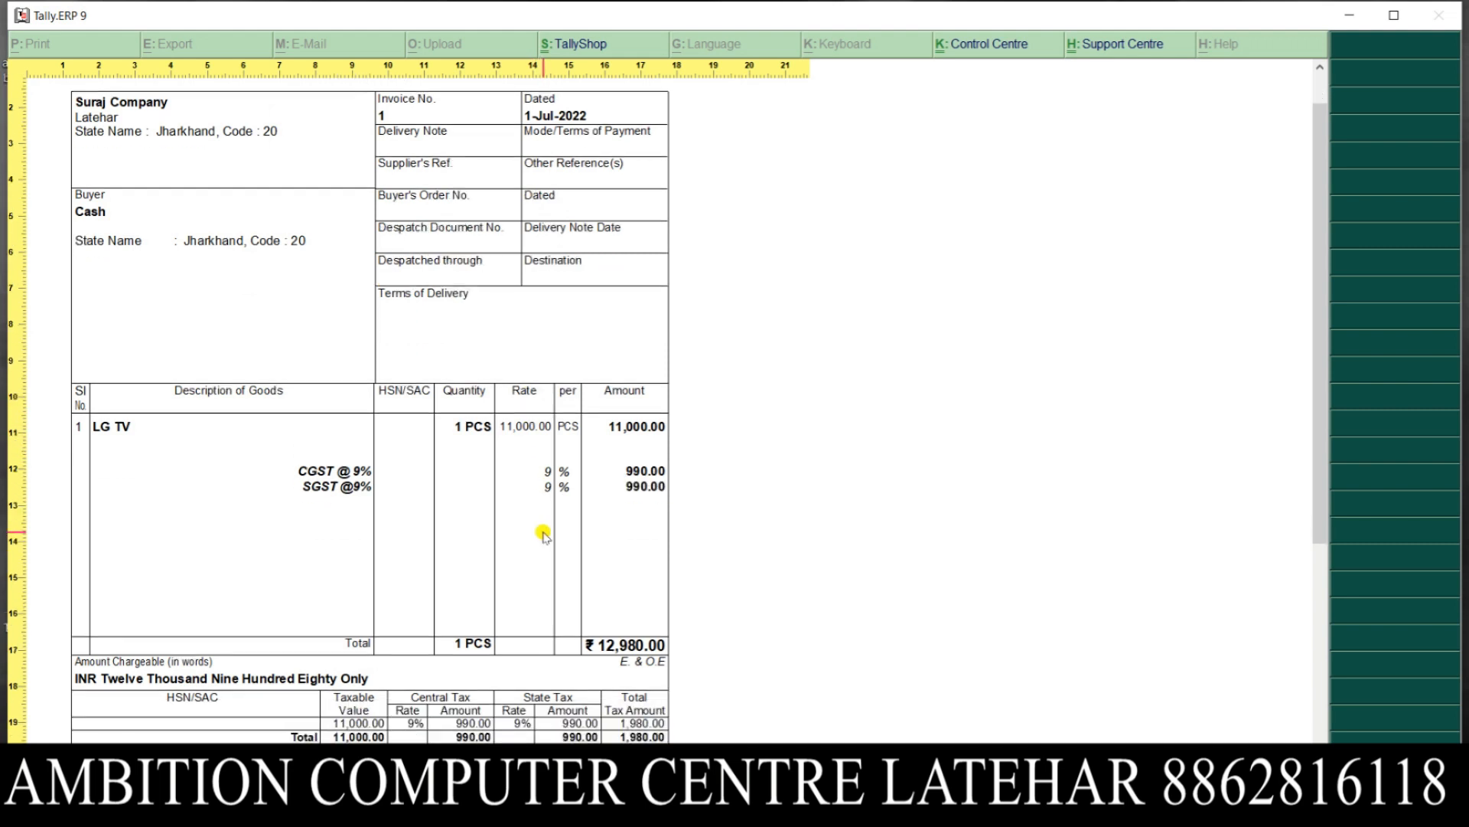
scroll(553, 609, "up", 1)
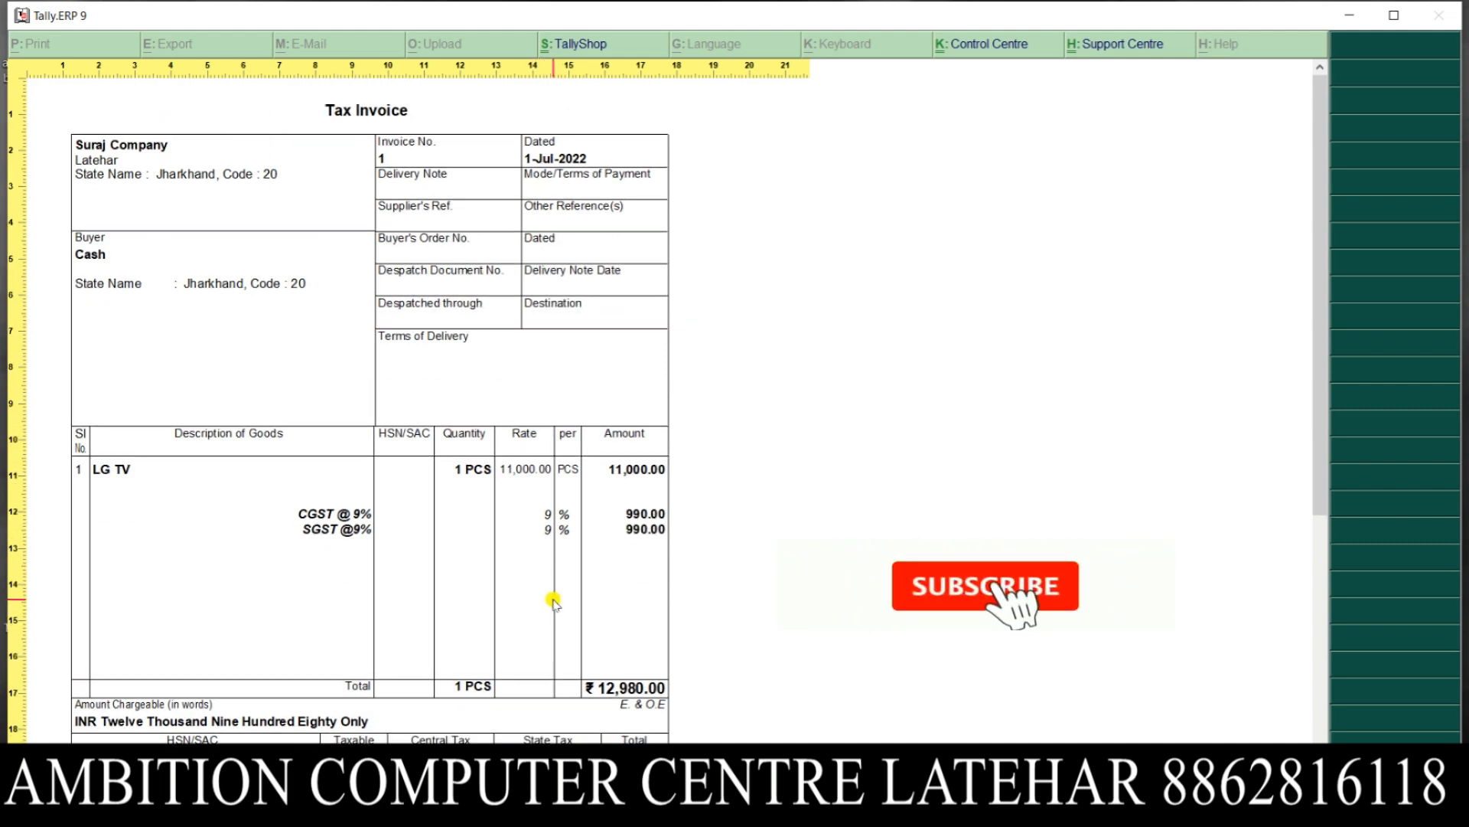
scroll(551, 603, "down", 2)
scroll(551, 605, "down", 3)
scroll(551, 606, "up", 5)
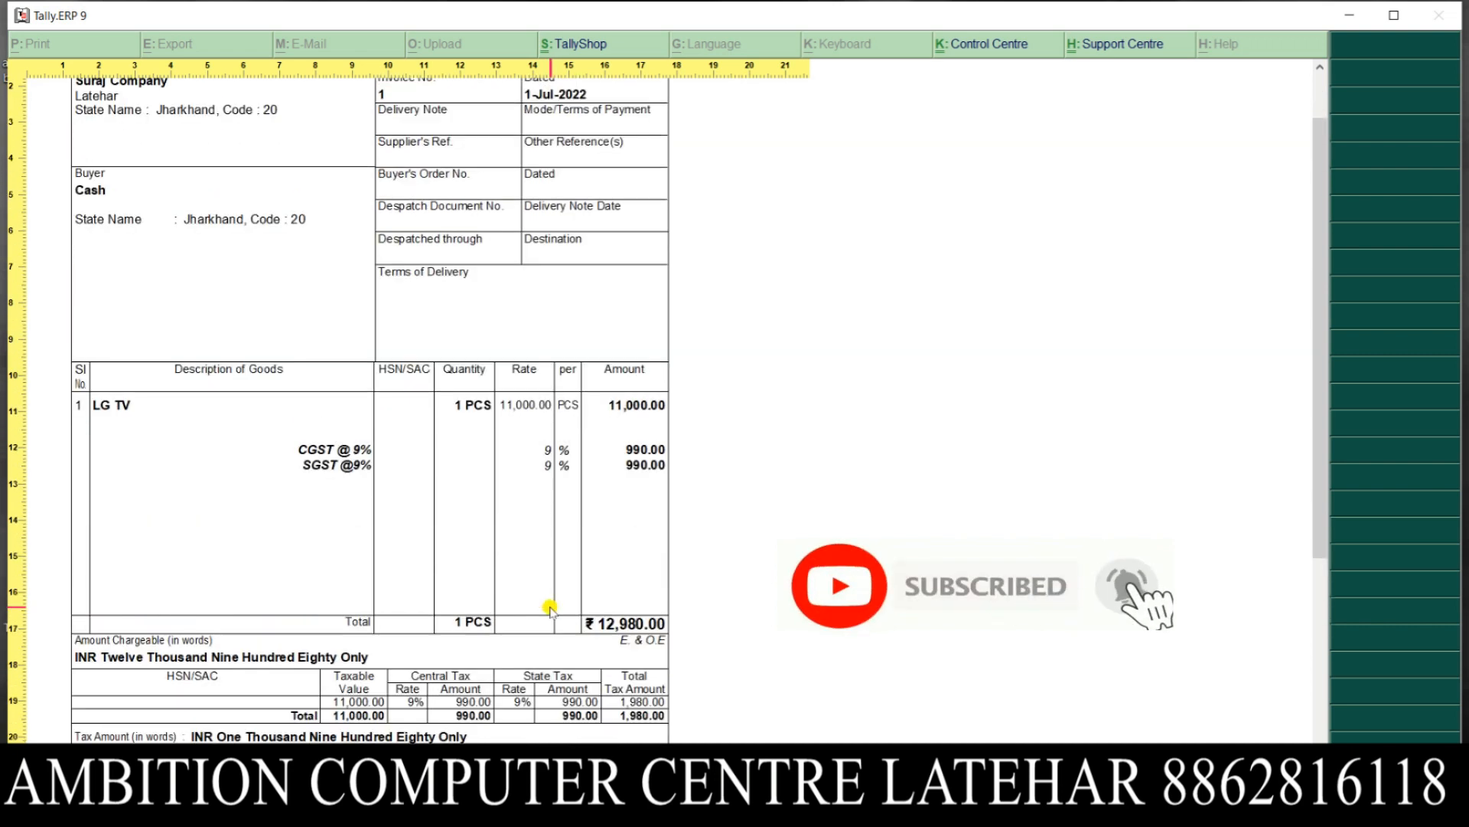